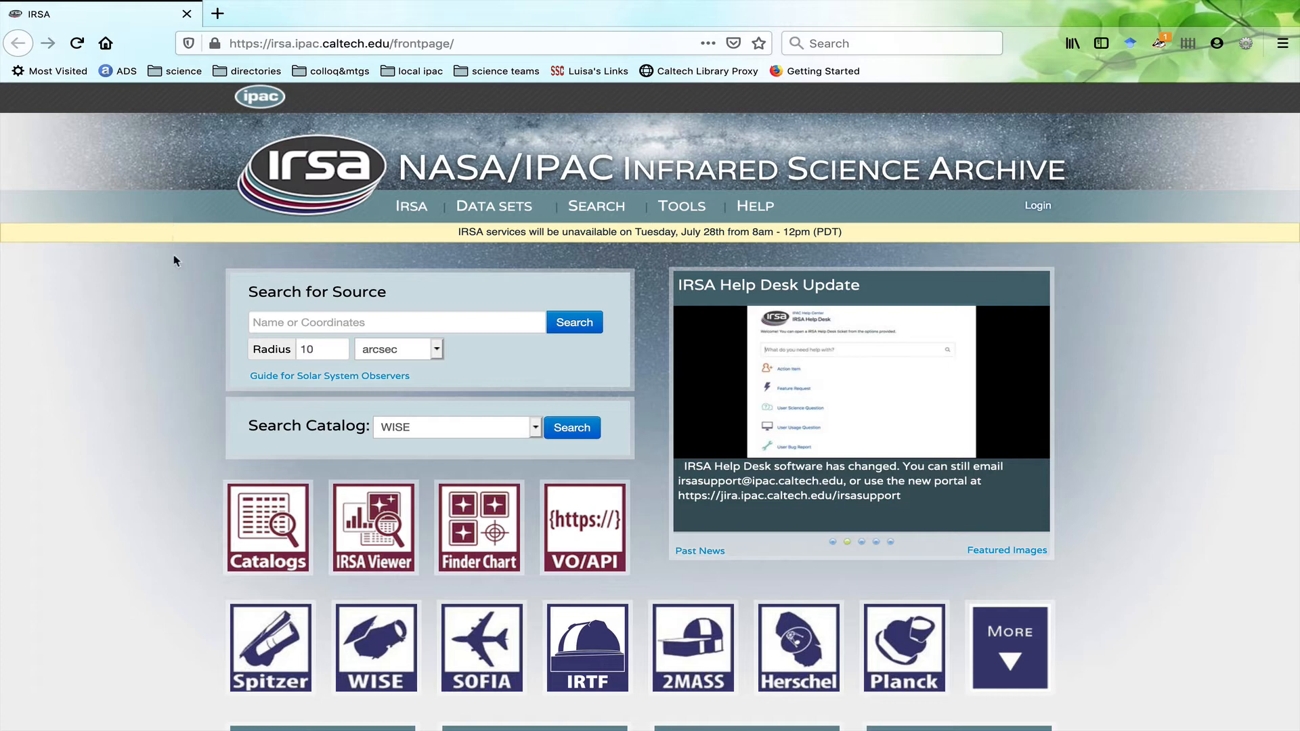
Step: Expand the full list of missions on the IRSA front page and open the Finder Chart tool
{"action": "left_click", "coordinate": [315, 323]}
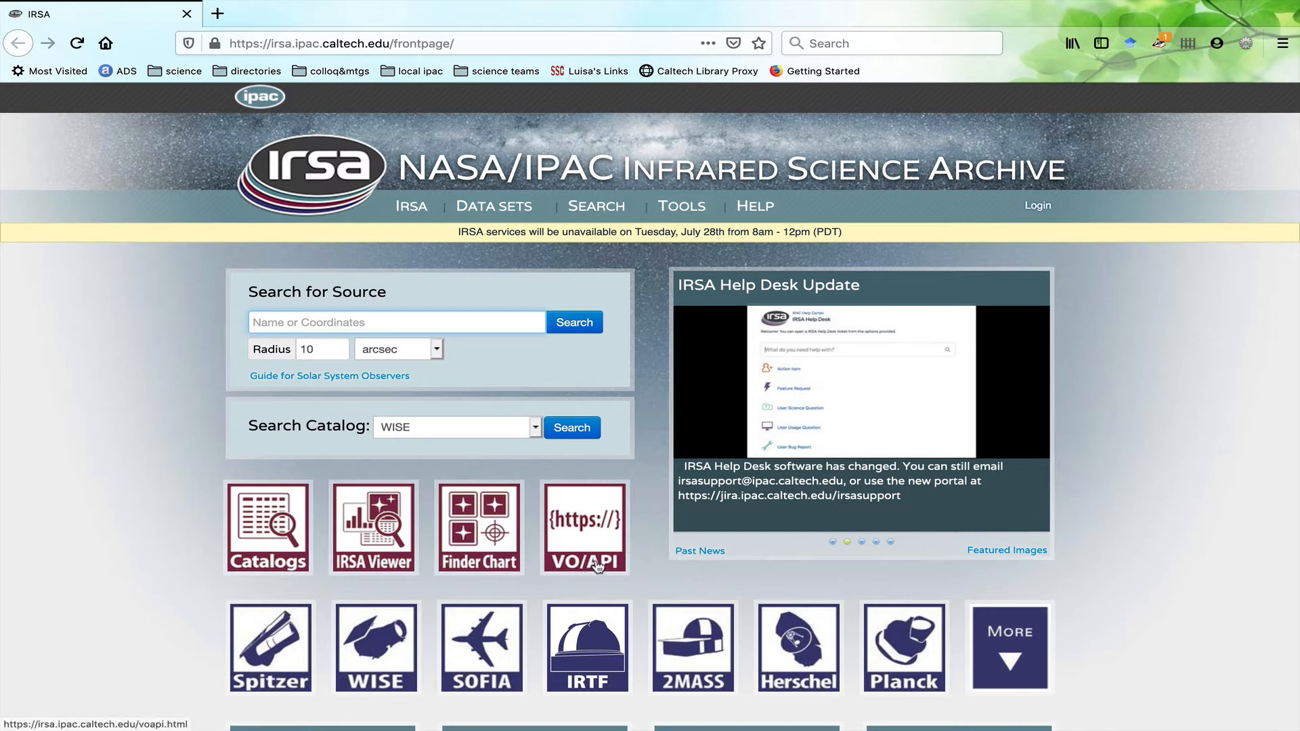
{"action": "scroll", "coordinate": [553, 550], "scroll_direction": "down", "scroll_amount": 3}
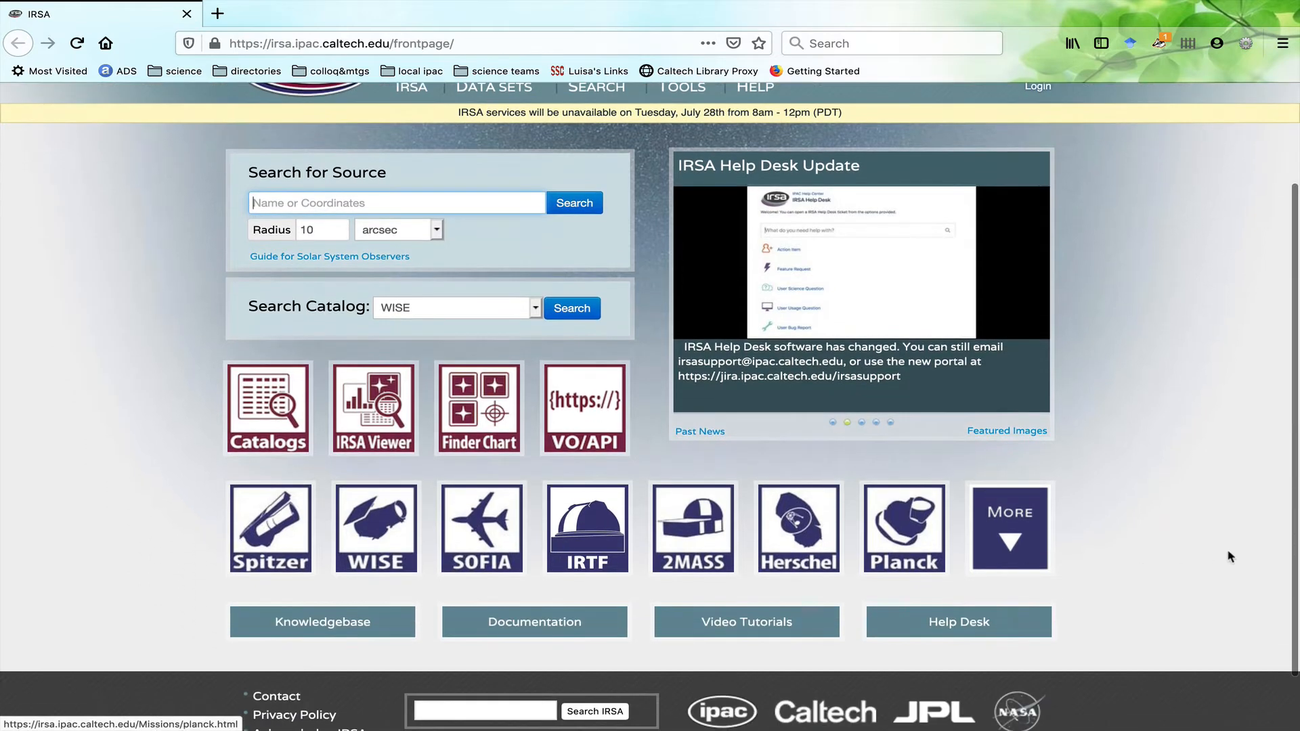
{"action": "left_click", "coordinate": [1003, 539]}
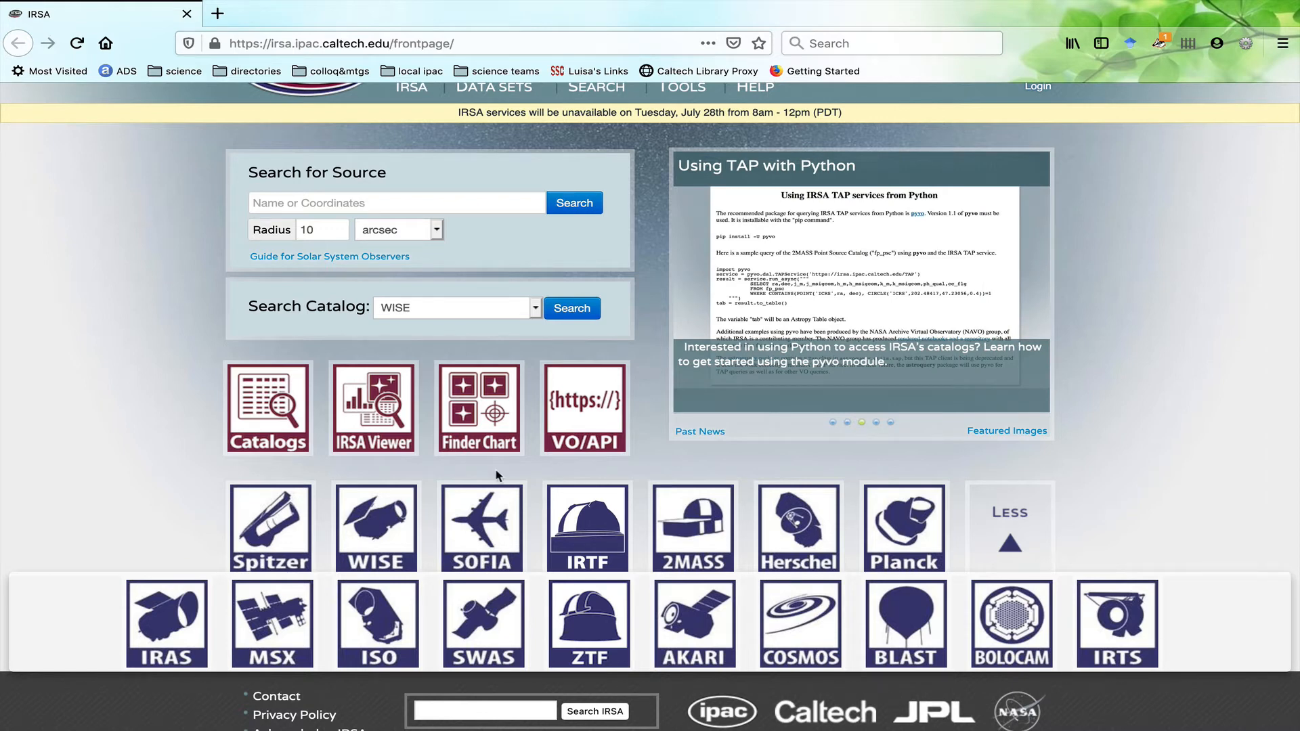
{"action": "left_click", "coordinate": [118, 440]}
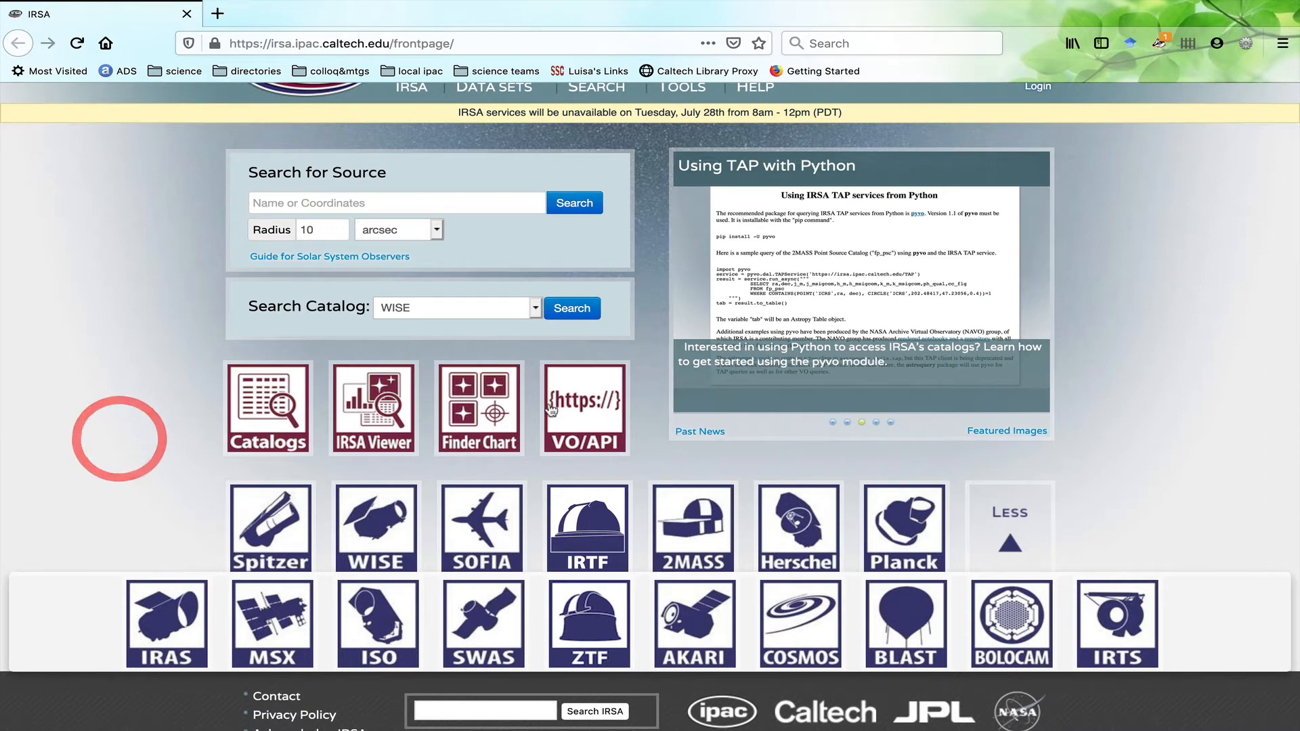
{"action": "left_click", "coordinate": [491, 413]}
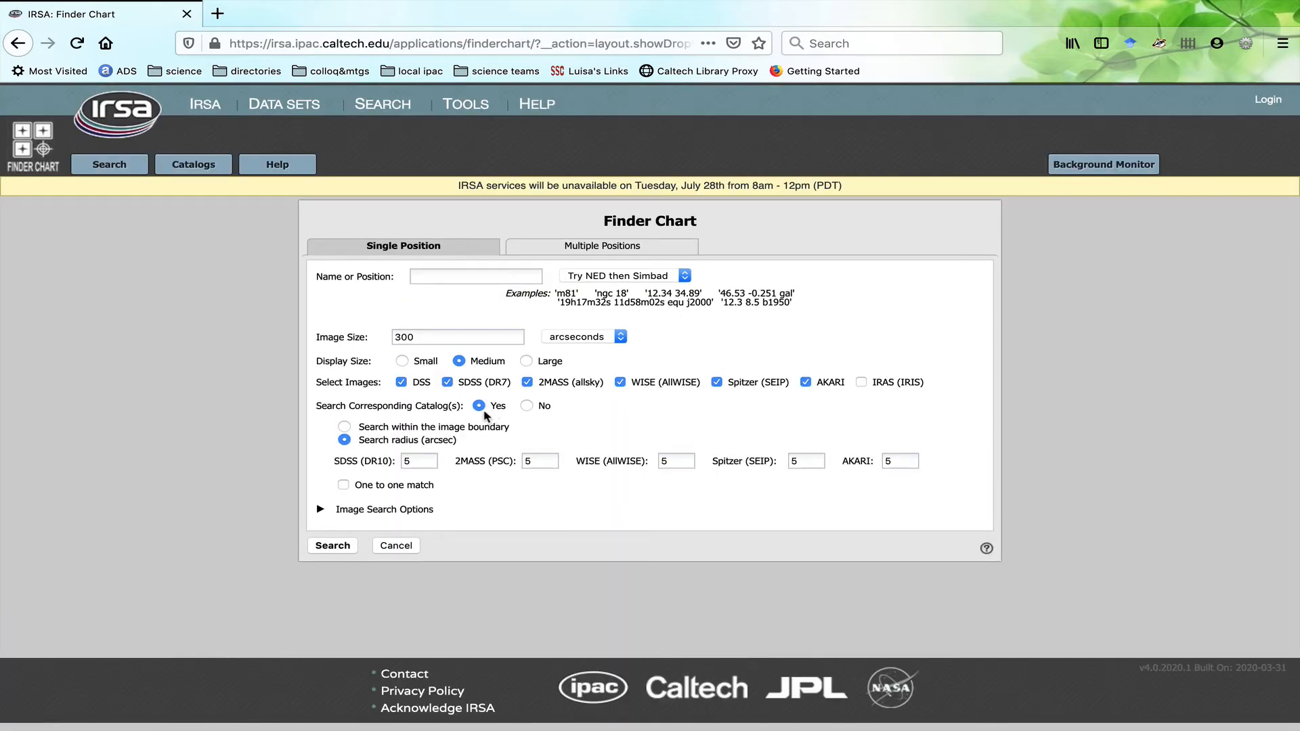
Step: Enter m16 as the single-position target and keep the name resolver on Try NED then Simbad
{"action": "left_click", "coordinate": [443, 276]}
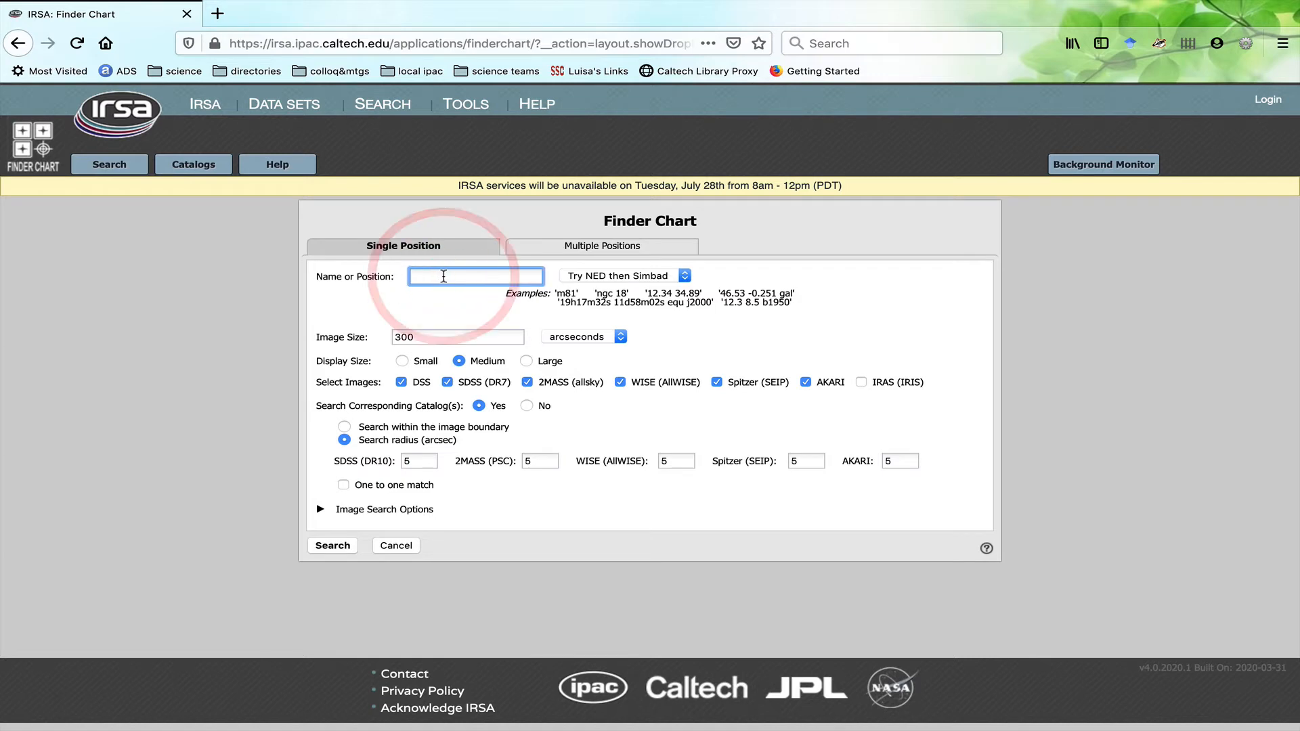
{"action": "type", "text": "m16"}
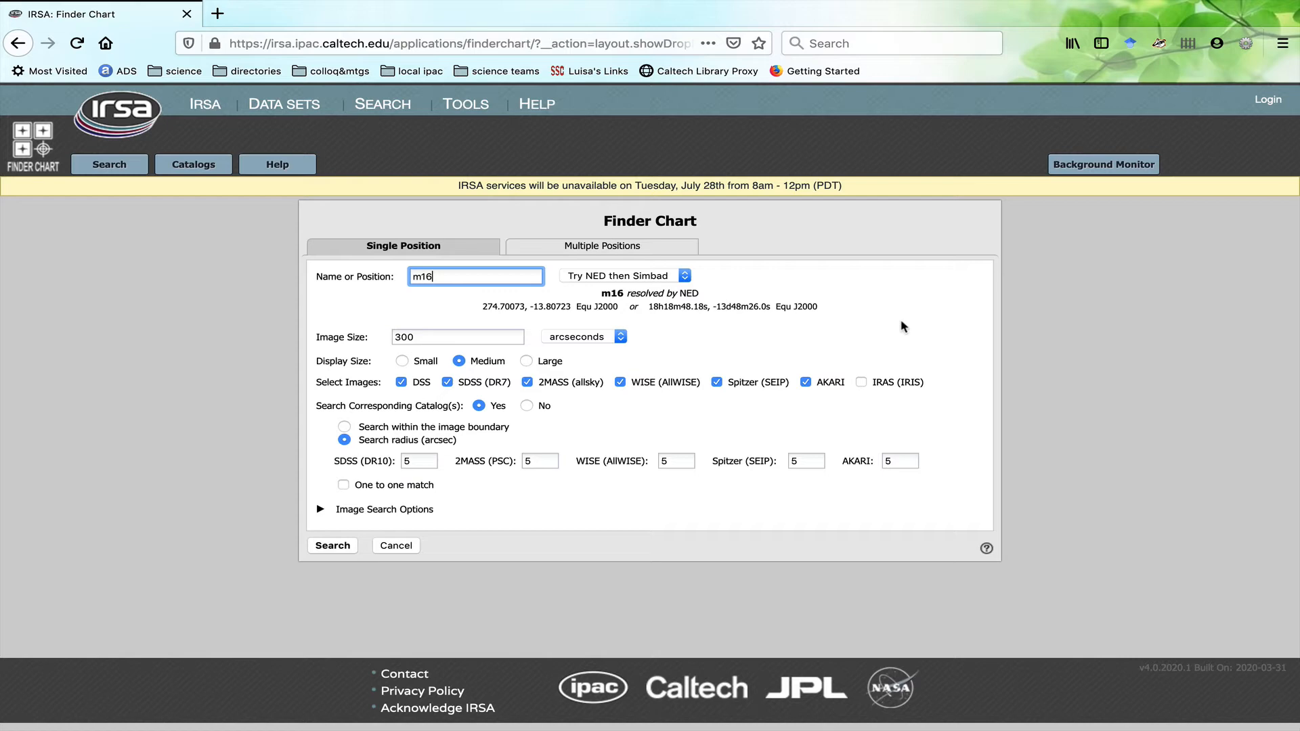
{"action": "key", "text": "BackSpace"}
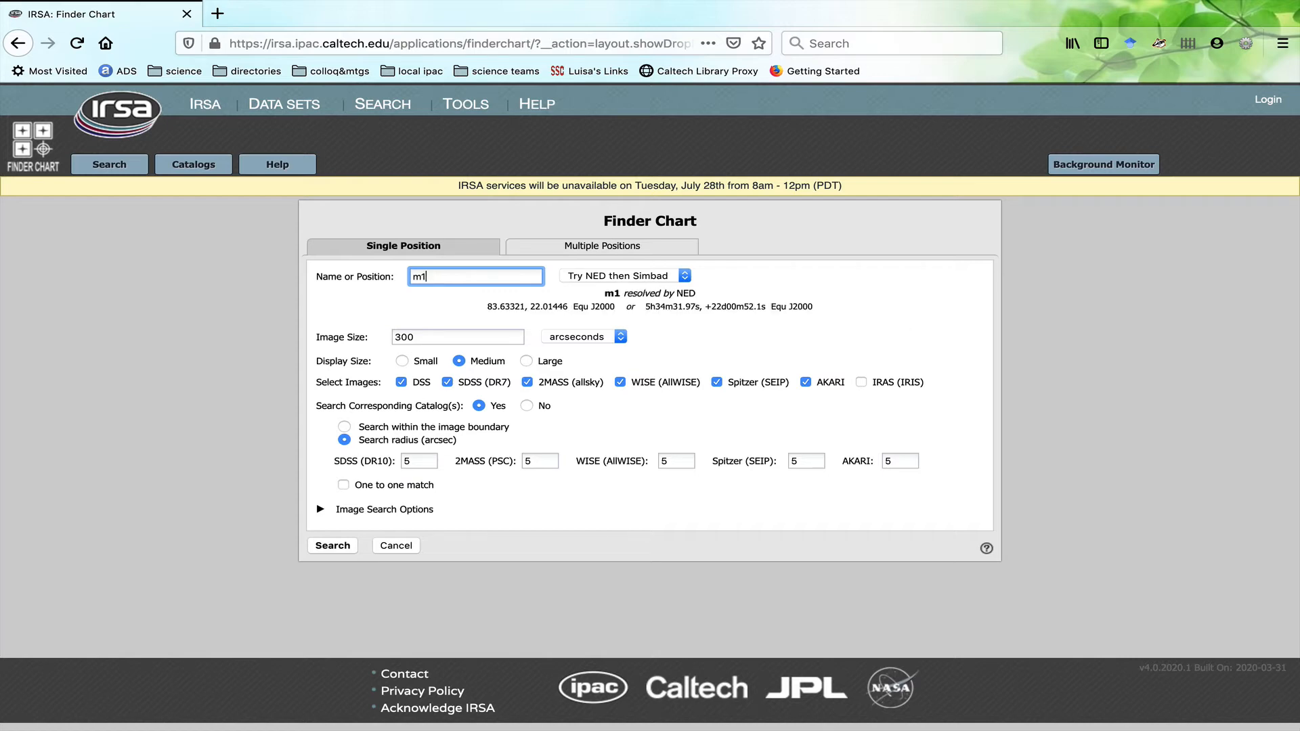
{"action": "type", "text": "6"}
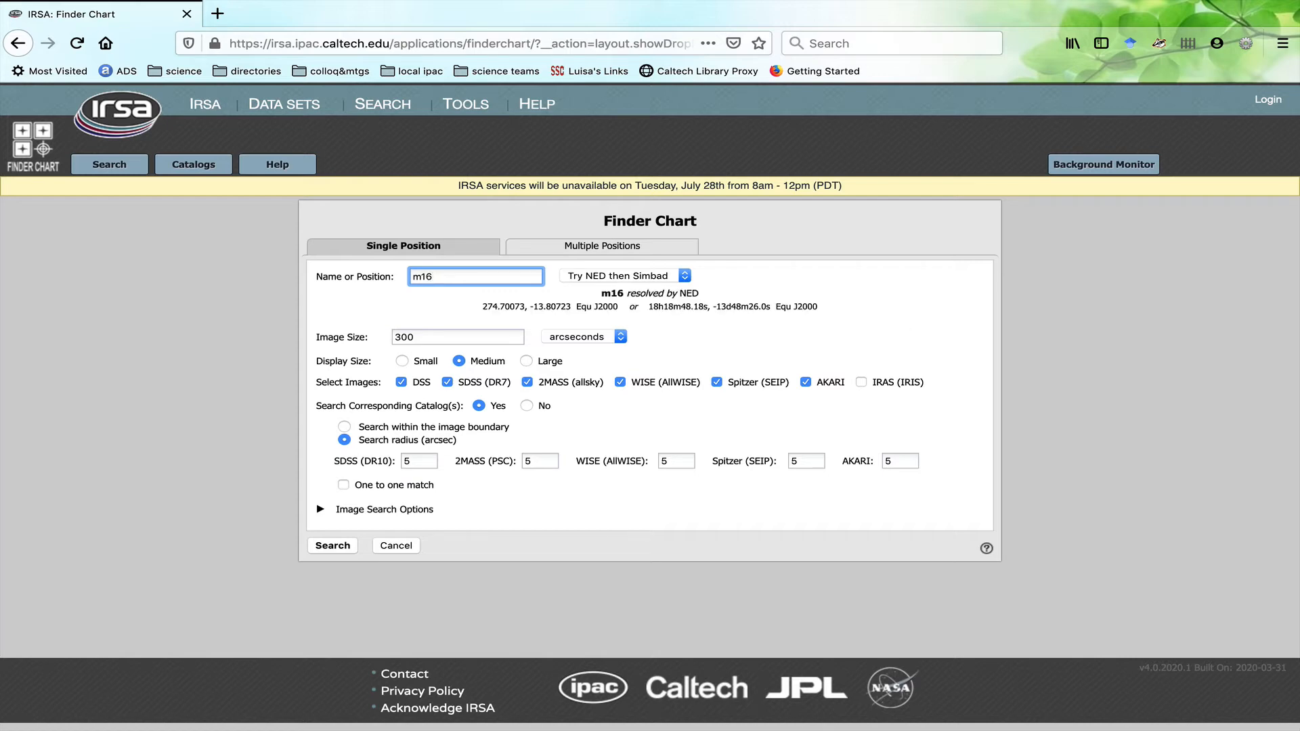
{"action": "left_click", "coordinate": [580, 278]}
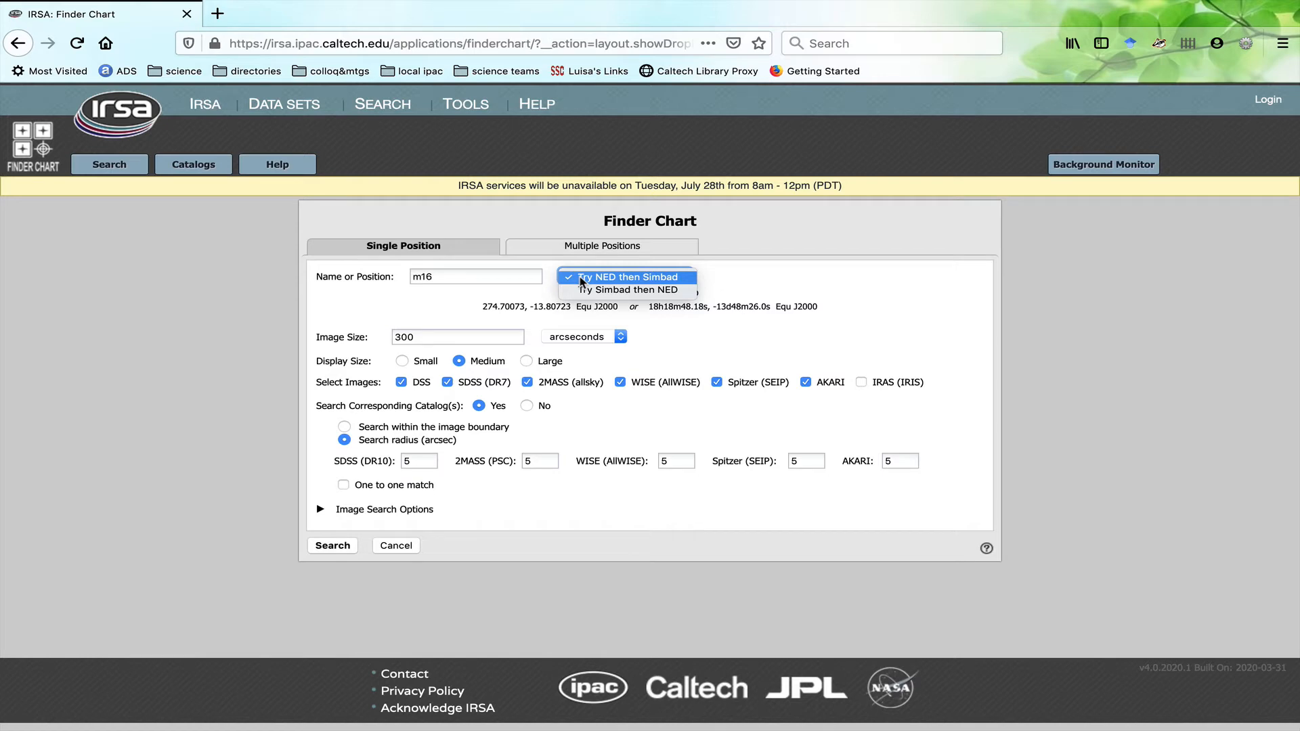
{"action": "left_click", "coordinate": [781, 278]}
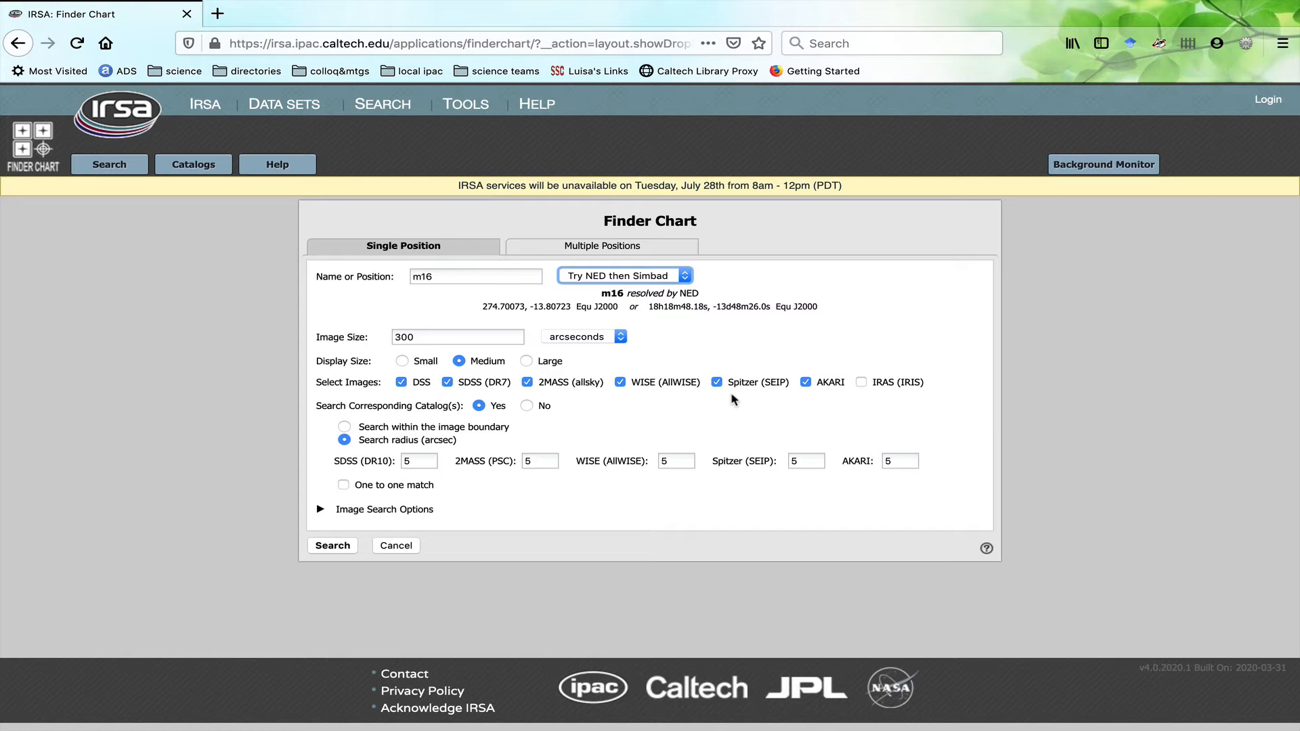
Step: Run the image search with IRAS (IRIS) images included and the corresponding catalog search set to No
{"action": "left_click", "coordinate": [862, 383]}
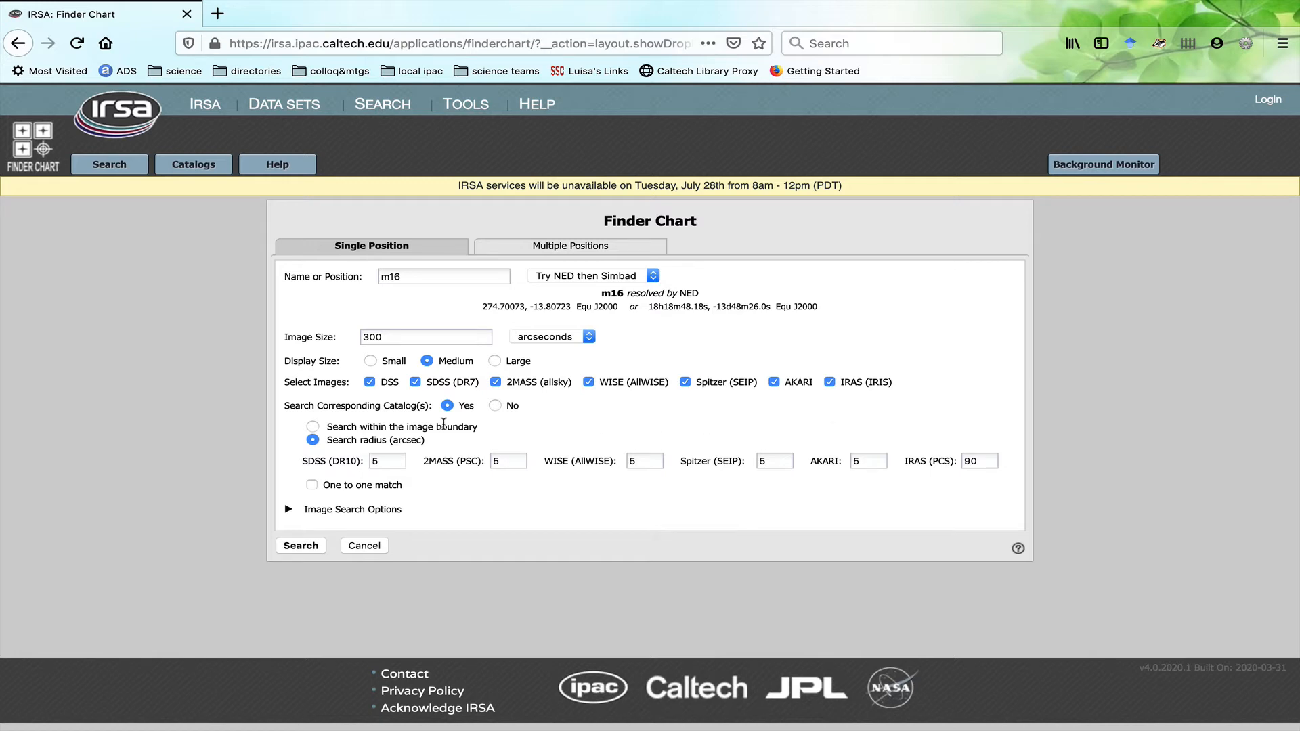
{"action": "left_click", "coordinate": [495, 405]}
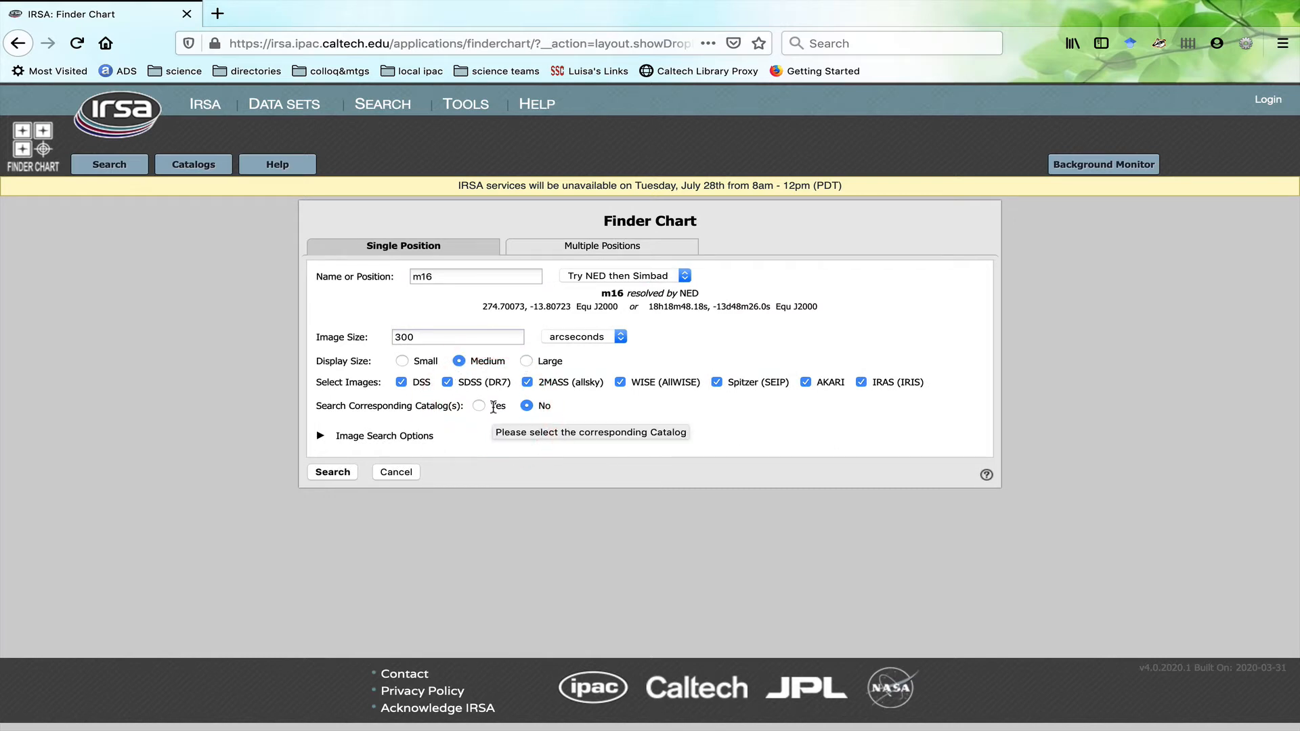
{"action": "left_click", "coordinate": [323, 474]}
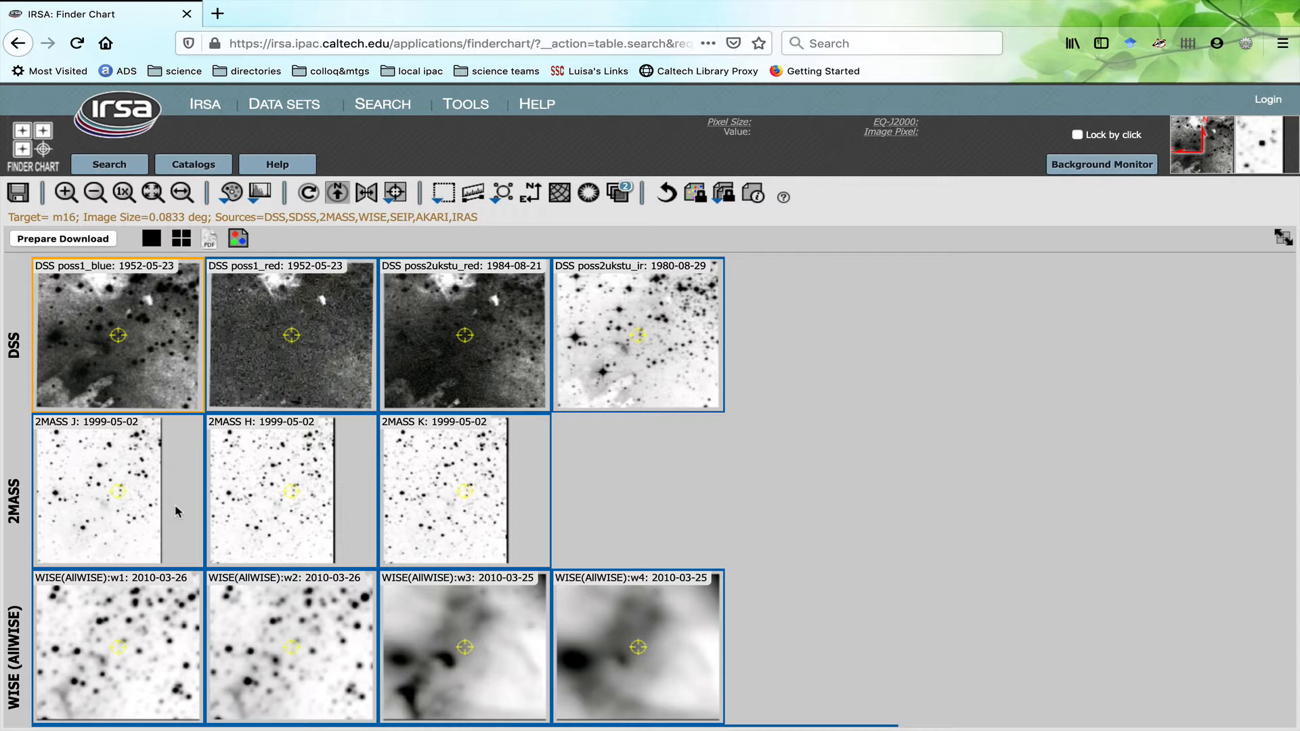
Step: Examine the m16 image rows from DSS, 2MASS, WISE, Spitzer, AKARI and IRAS, comparing how the region looks across surveys
{"action": "scroll", "coordinate": [177, 512], "scroll_direction": "down", "scroll_amount": 4}
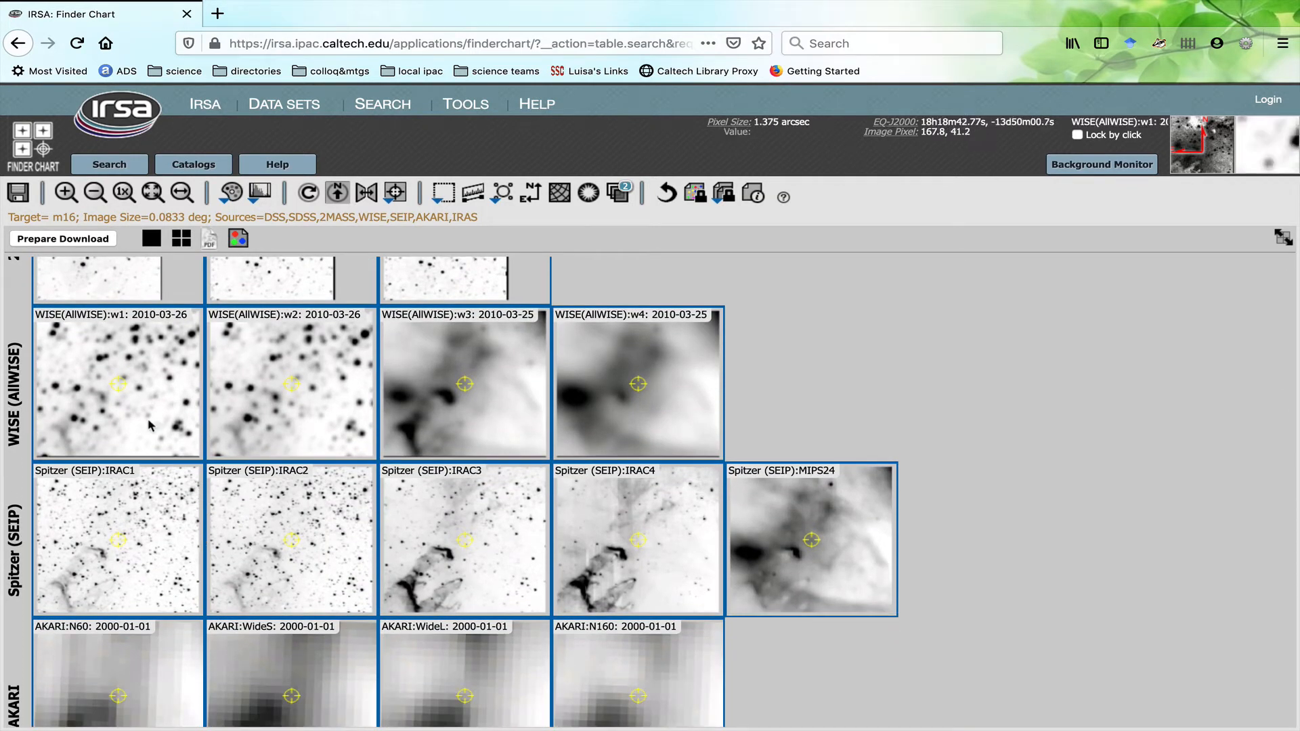
{"action": "scroll", "coordinate": [132, 408], "scroll_direction": "up", "scroll_amount": 1}
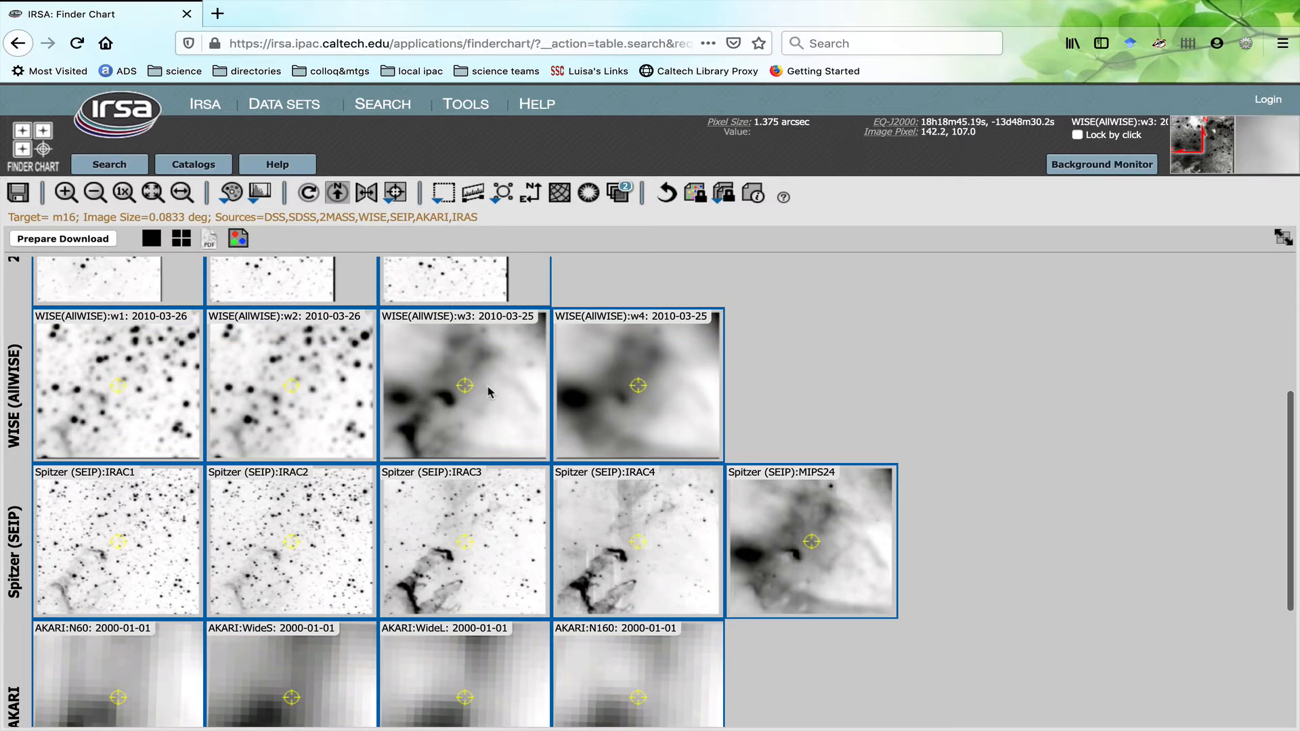
{"action": "scroll", "coordinate": [677, 379], "scroll_direction": "up", "scroll_amount": 3}
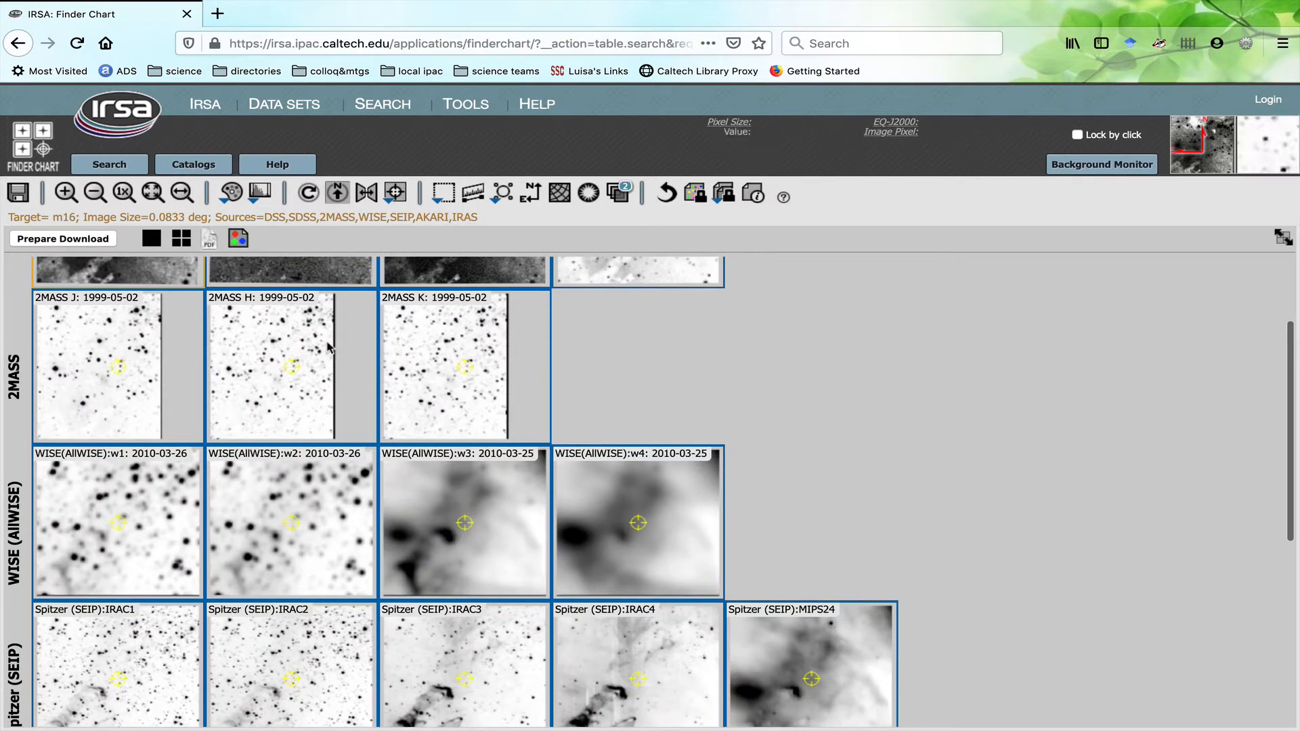
{"action": "scroll", "coordinate": [593, 343], "scroll_direction": "down", "scroll_amount": 5}
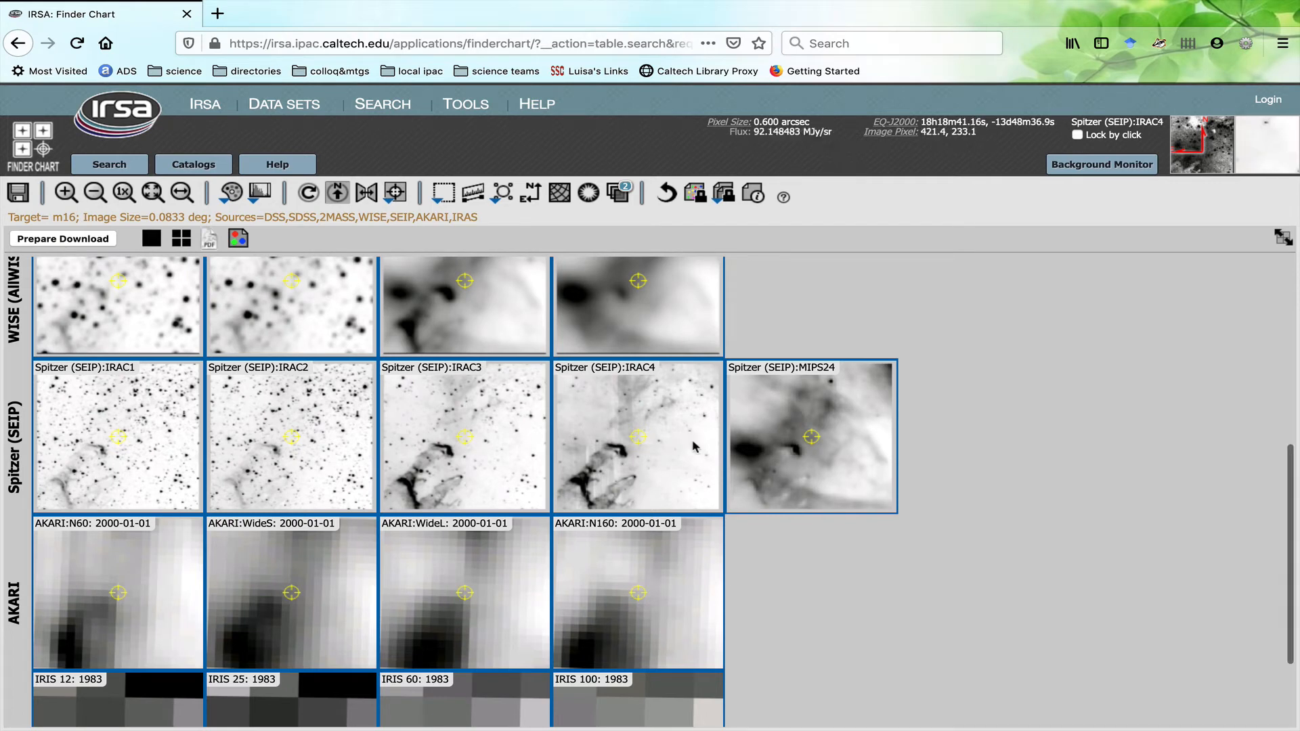
{"action": "scroll", "coordinate": [694, 447], "scroll_direction": "up", "scroll_amount": 1}
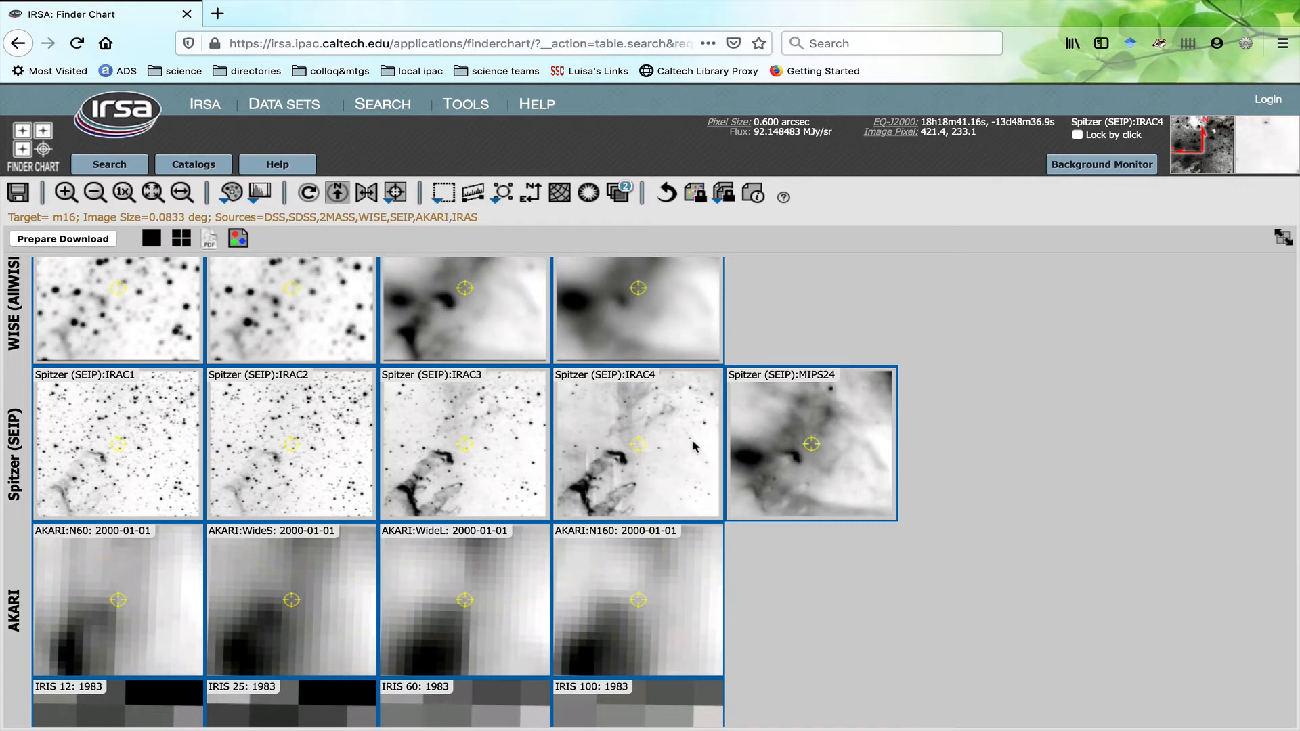
{"action": "scroll", "coordinate": [514, 374], "scroll_direction": "up", "scroll_amount": 3}
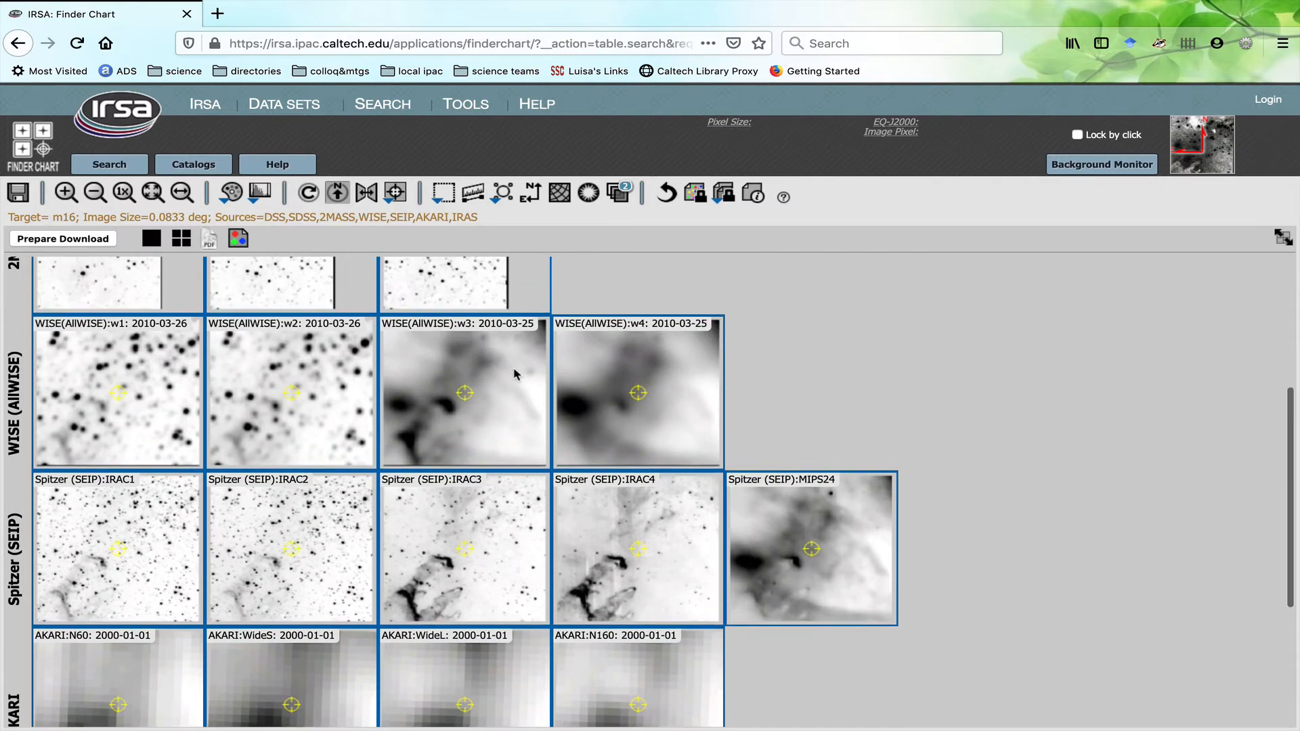
{"action": "scroll", "coordinate": [513, 374], "scroll_direction": "up", "scroll_amount": 7}
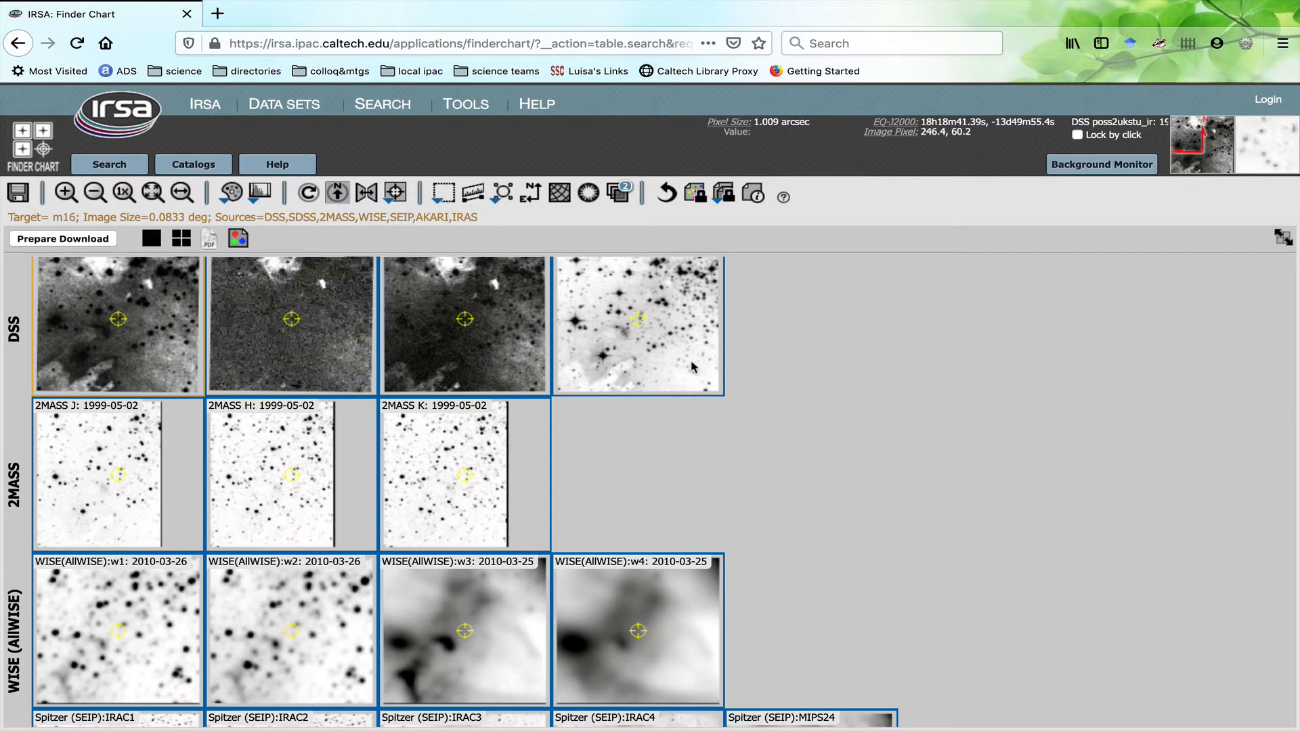
{"action": "scroll", "coordinate": [290, 368], "scroll_direction": "down", "scroll_amount": 5}
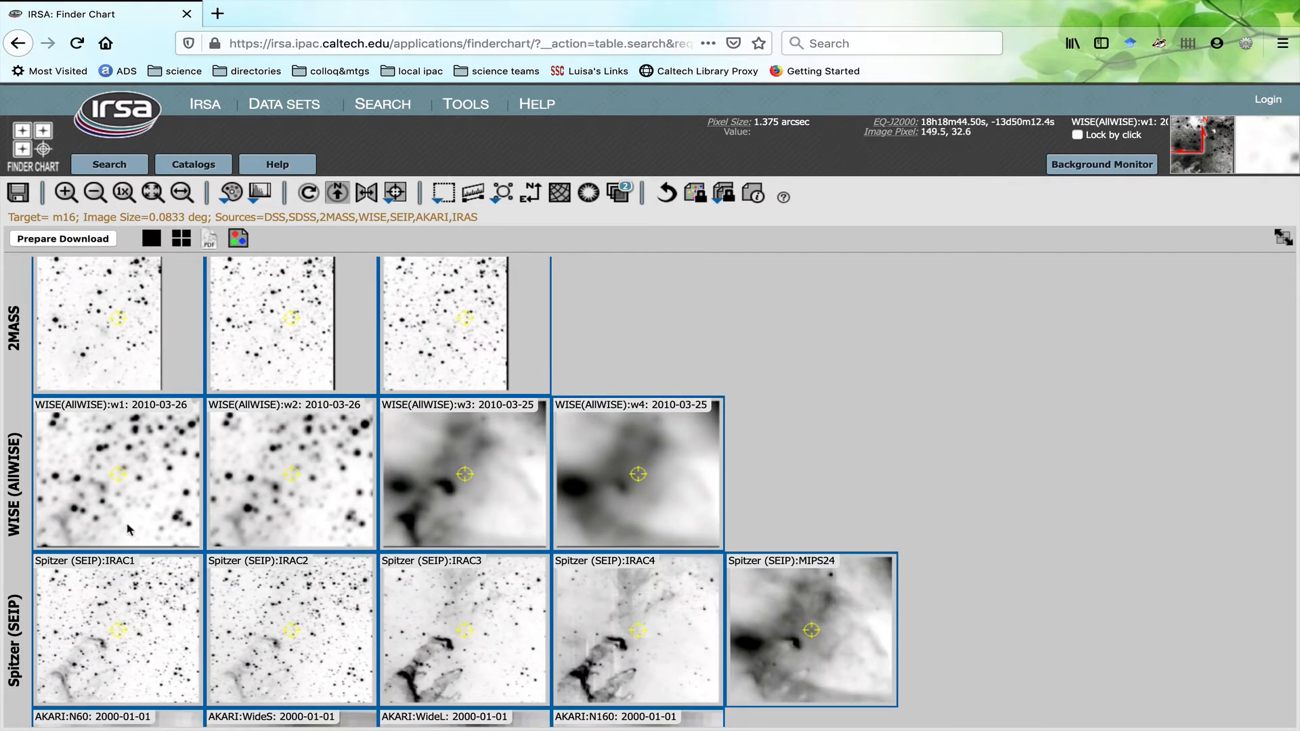
{"action": "scroll", "coordinate": [560, 512], "scroll_direction": "down", "scroll_amount": 5}
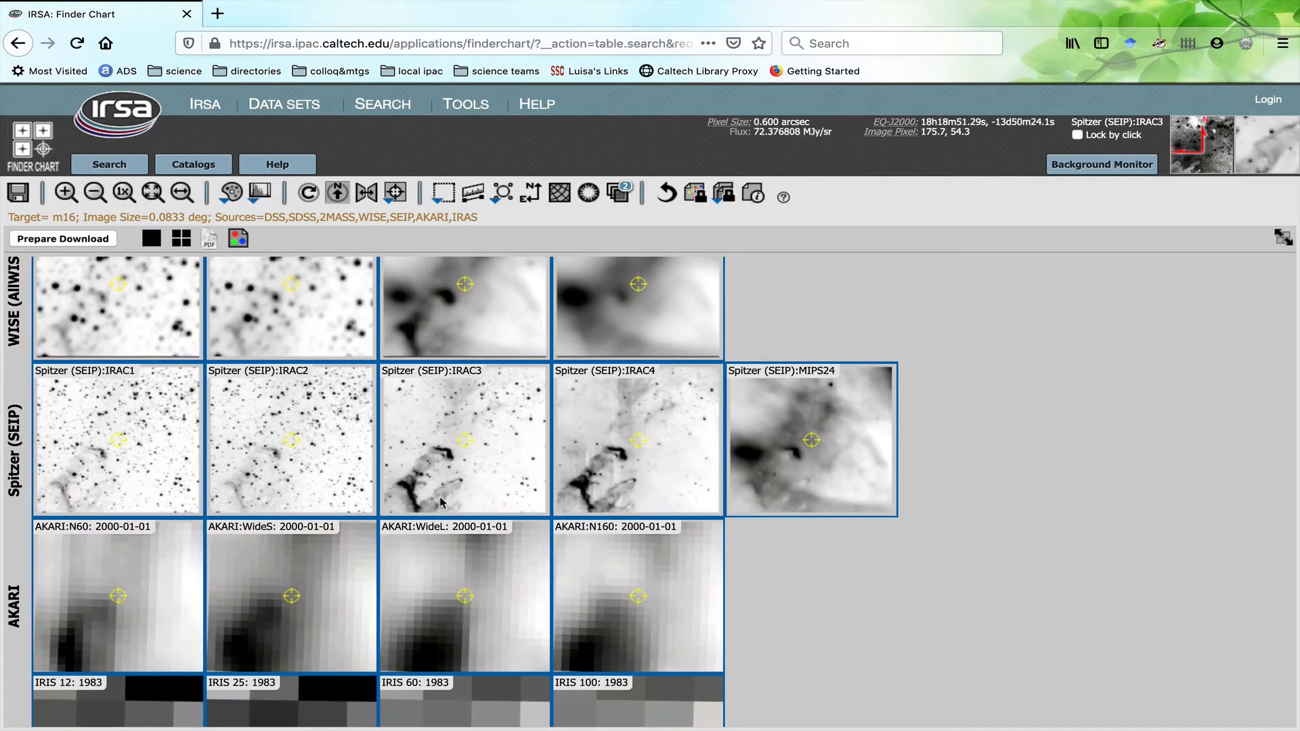
{"action": "scroll", "coordinate": [399, 532], "scroll_direction": "down", "scroll_amount": 3}
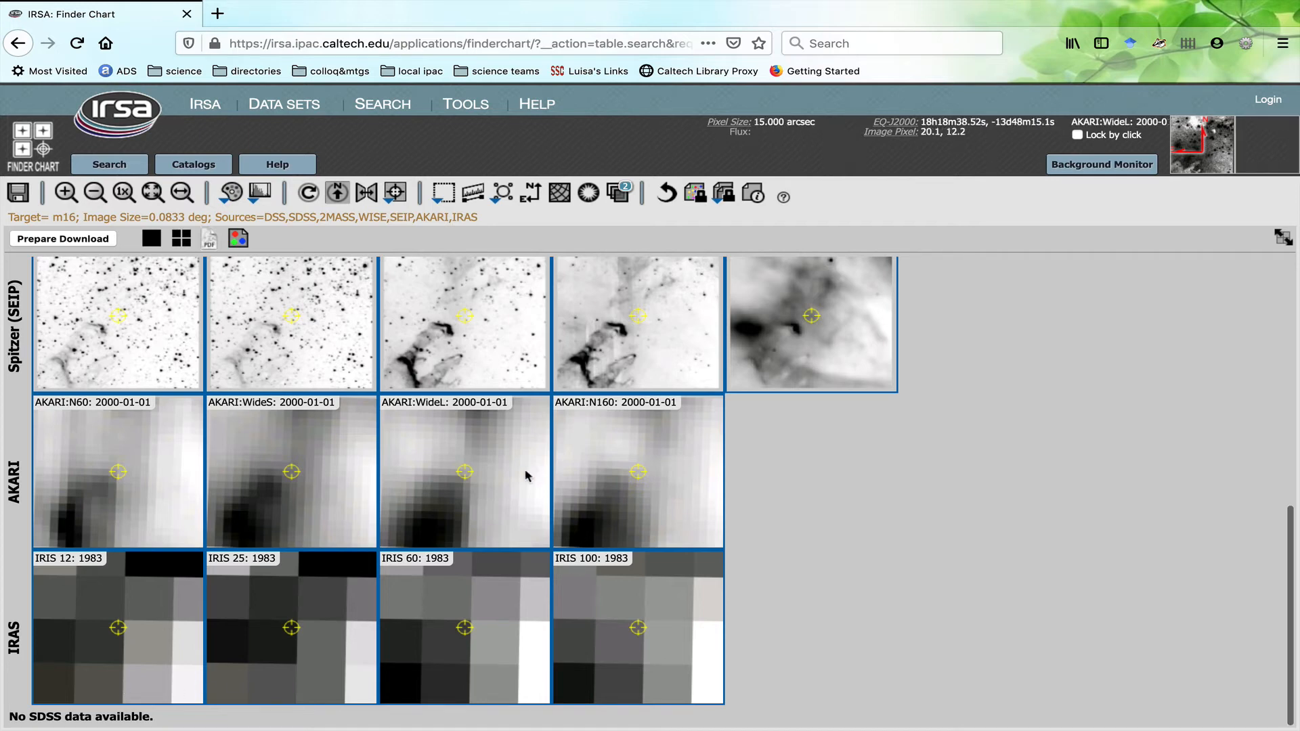
{"action": "scroll", "coordinate": [438, 681], "scroll_direction": "up", "scroll_amount": 1}
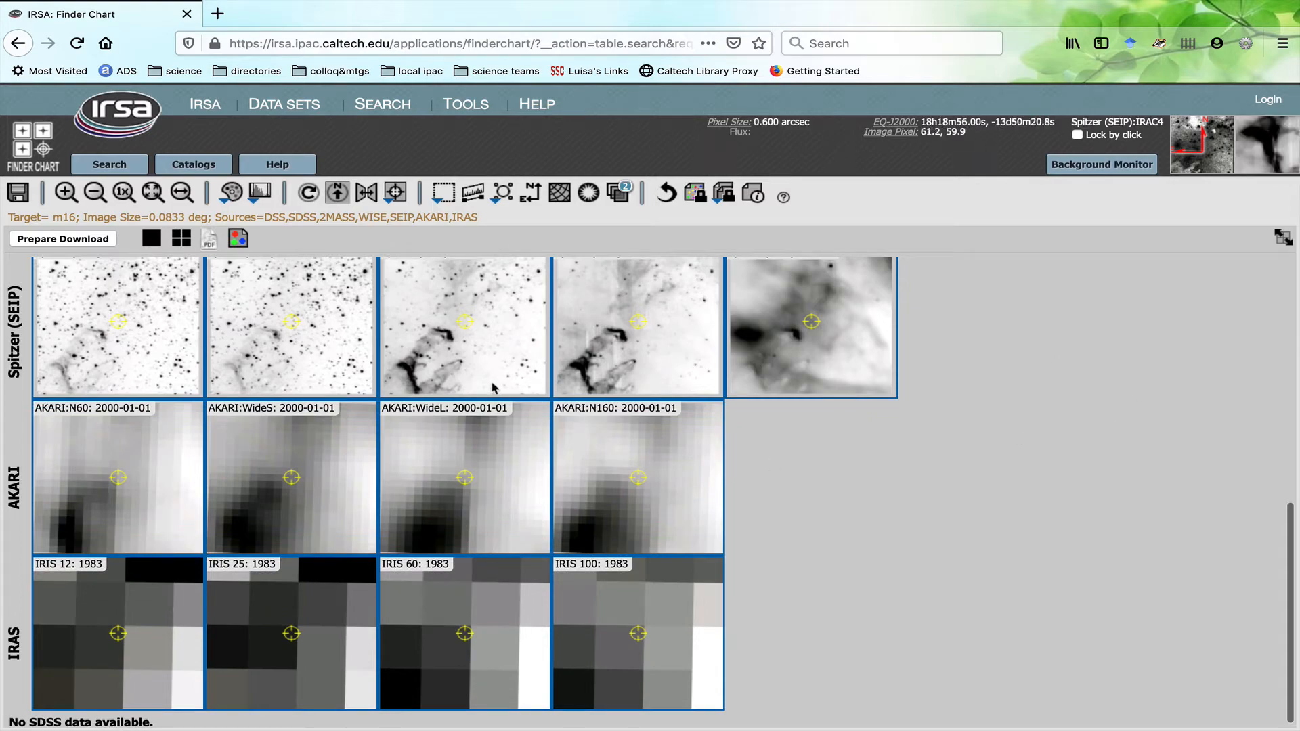
{"action": "scroll", "coordinate": [623, 375], "scroll_direction": "up", "scroll_amount": 1}
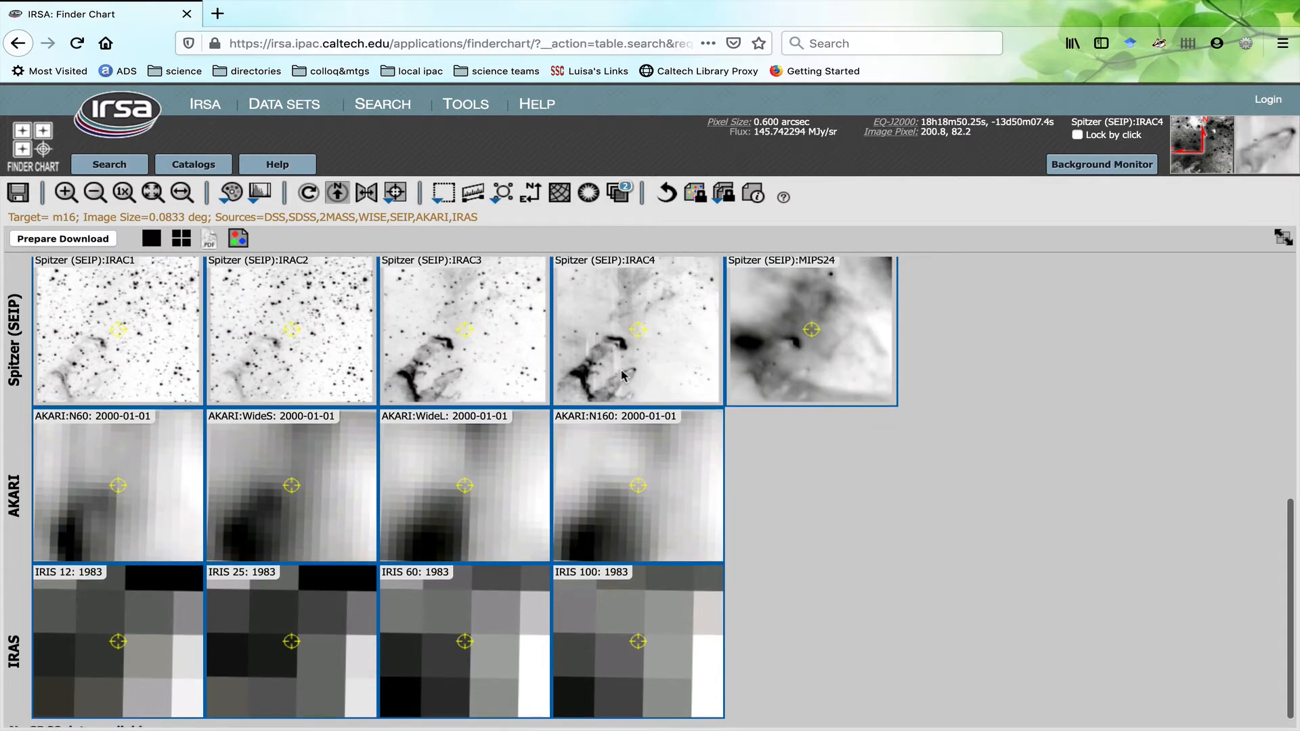
{"action": "scroll", "coordinate": [622, 374], "scroll_direction": "up", "scroll_amount": 4}
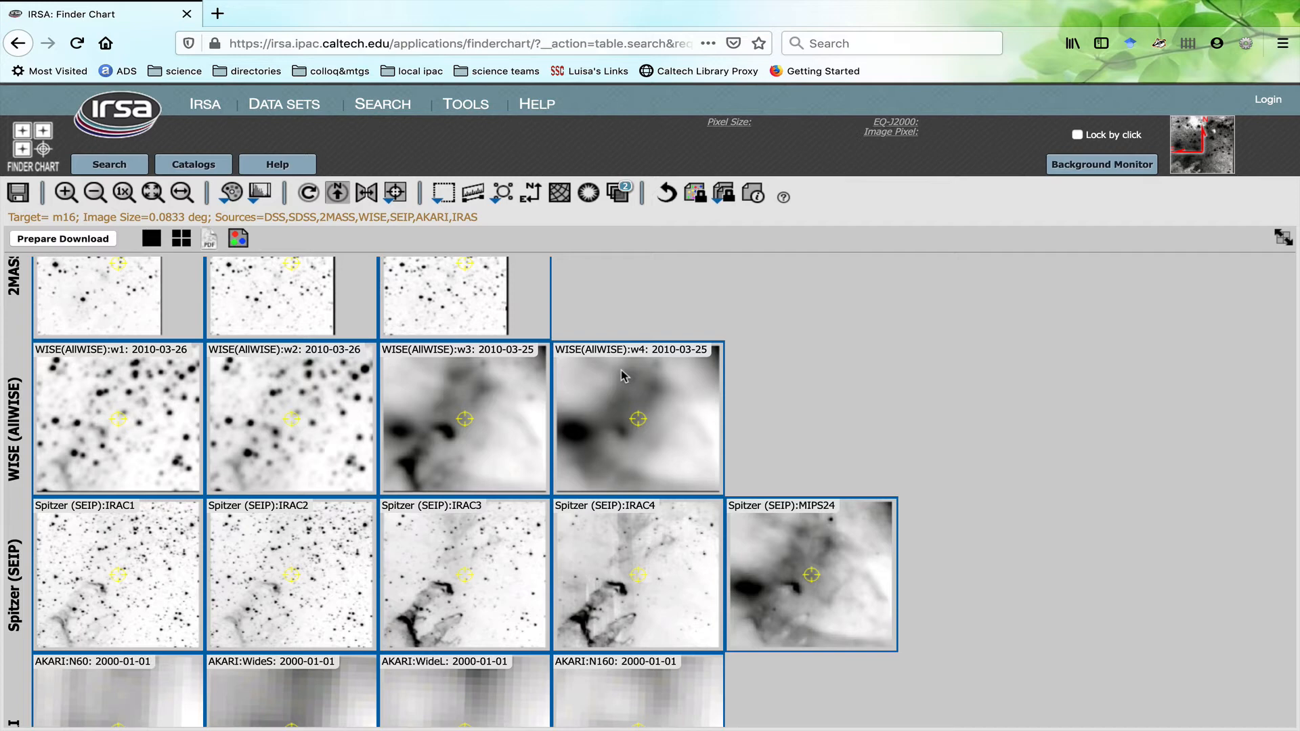
{"action": "scroll", "coordinate": [676, 406], "scroll_direction": "up", "scroll_amount": 2}
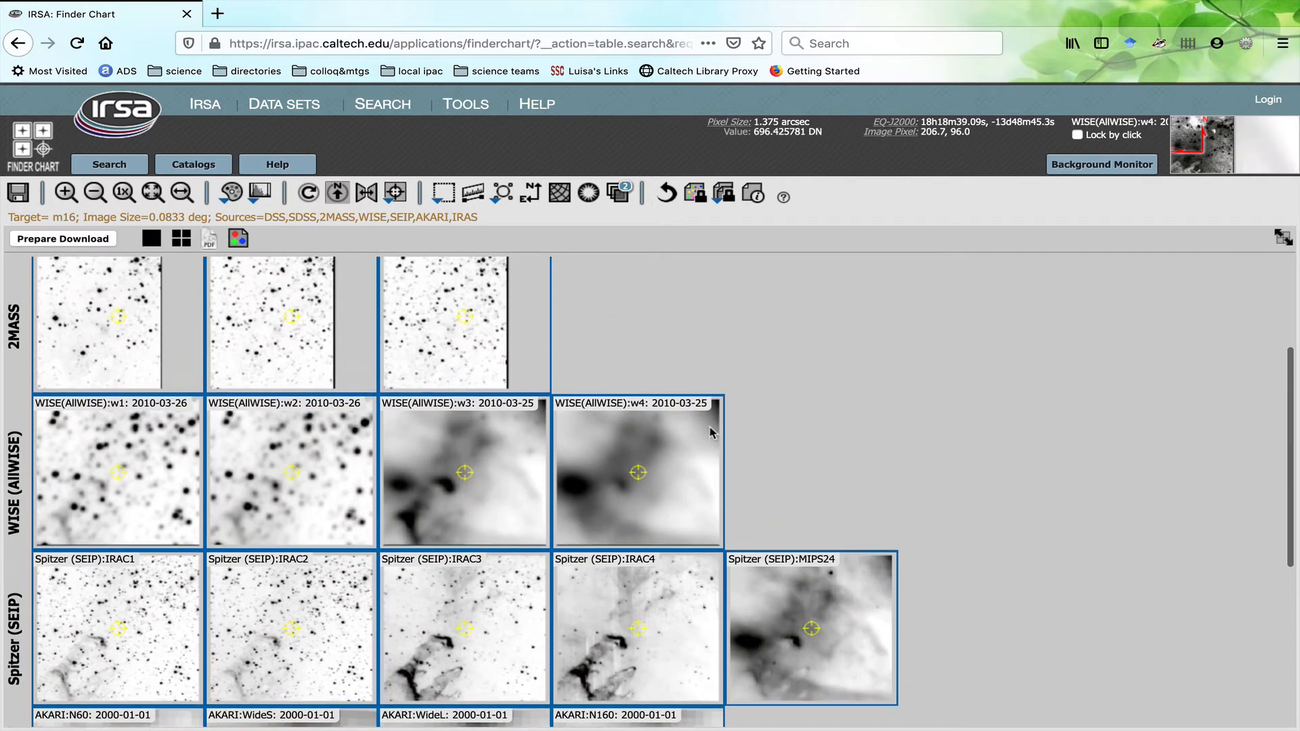
{"action": "scroll", "coordinate": [712, 432], "scroll_direction": "up", "scroll_amount": 3}
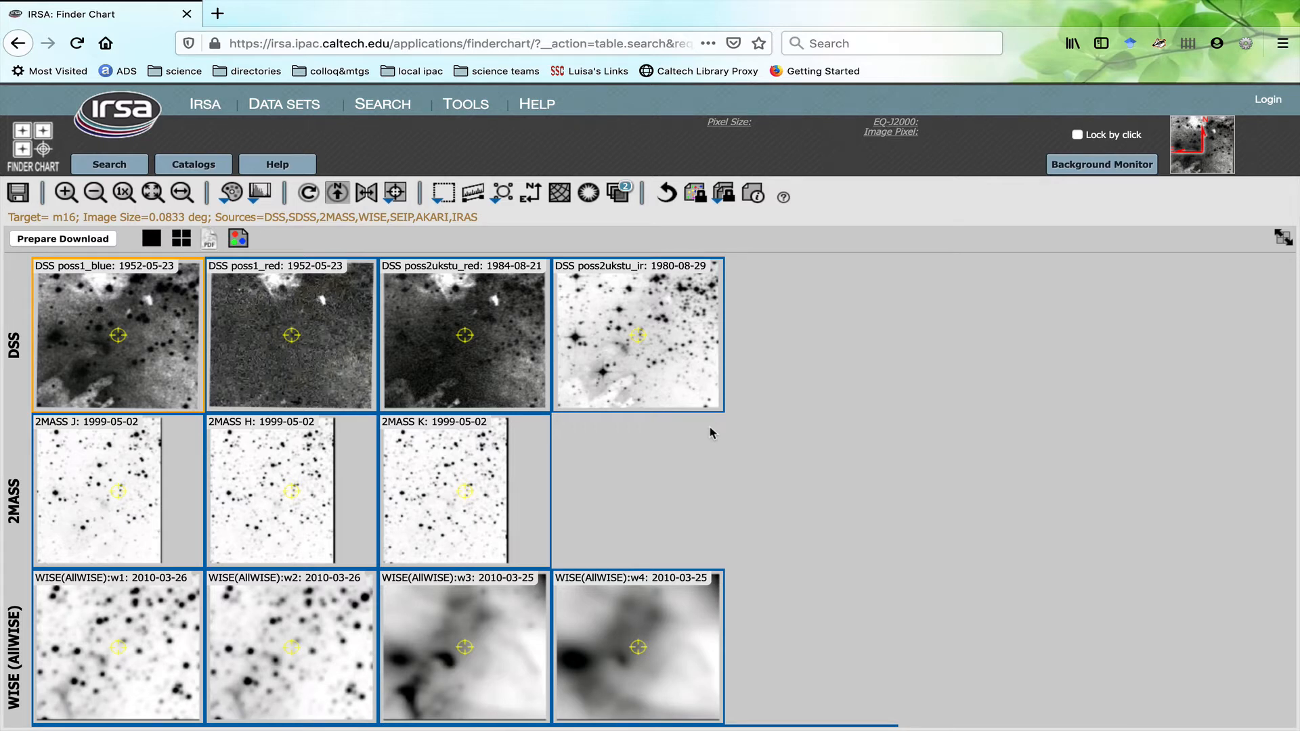
{"action": "left_click", "coordinate": [711, 431]}
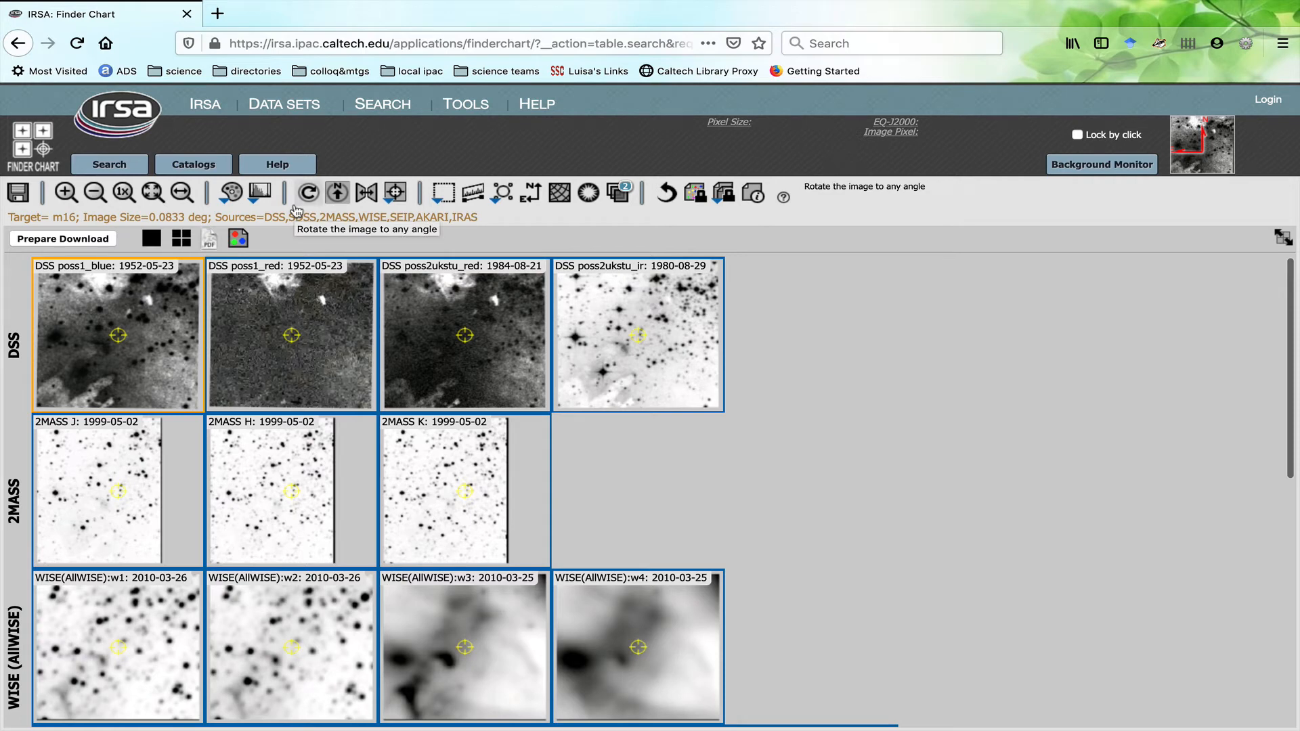
Step: Zoom all the images in and back out to original size, and fit them to their frames
{"action": "left_click", "coordinate": [65, 193]}
{"action": "left_click", "coordinate": [66, 193]}
{"action": "left_click", "coordinate": [66, 193]}
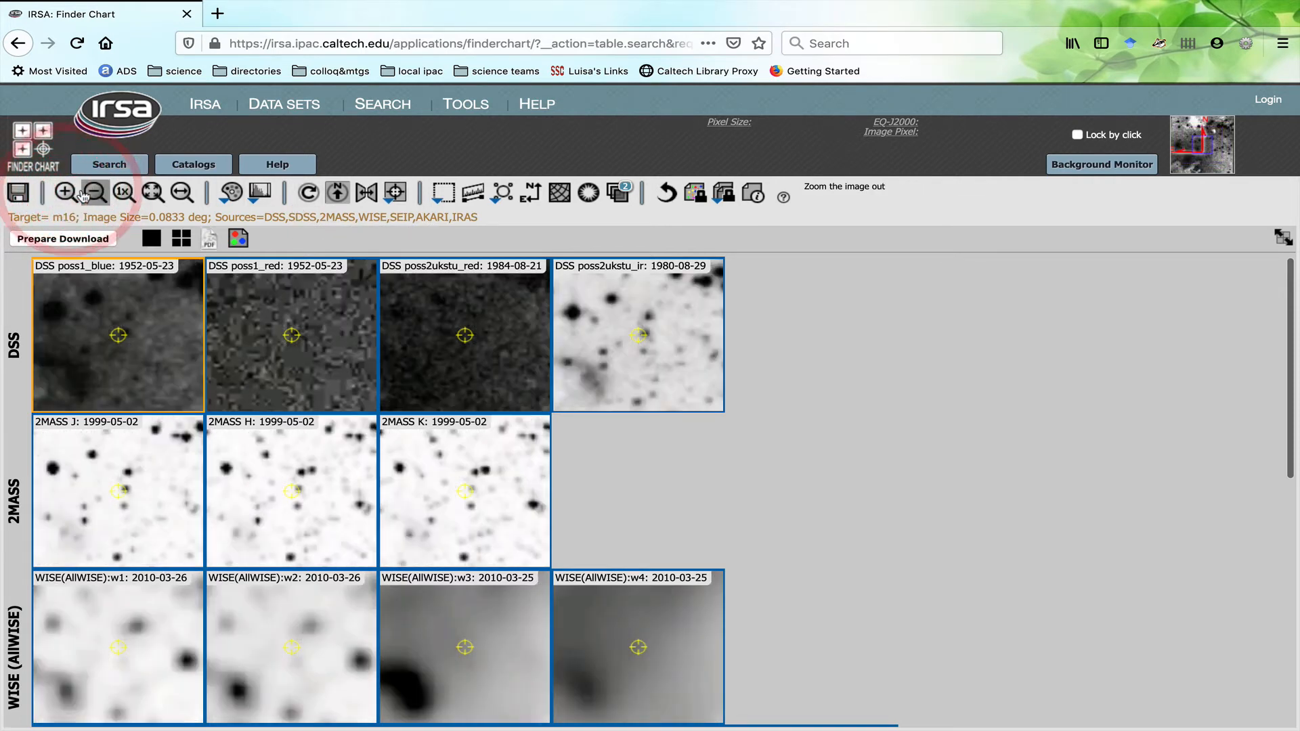
{"action": "left_click", "coordinate": [83, 195]}
{"action": "left_click", "coordinate": [116, 195]}
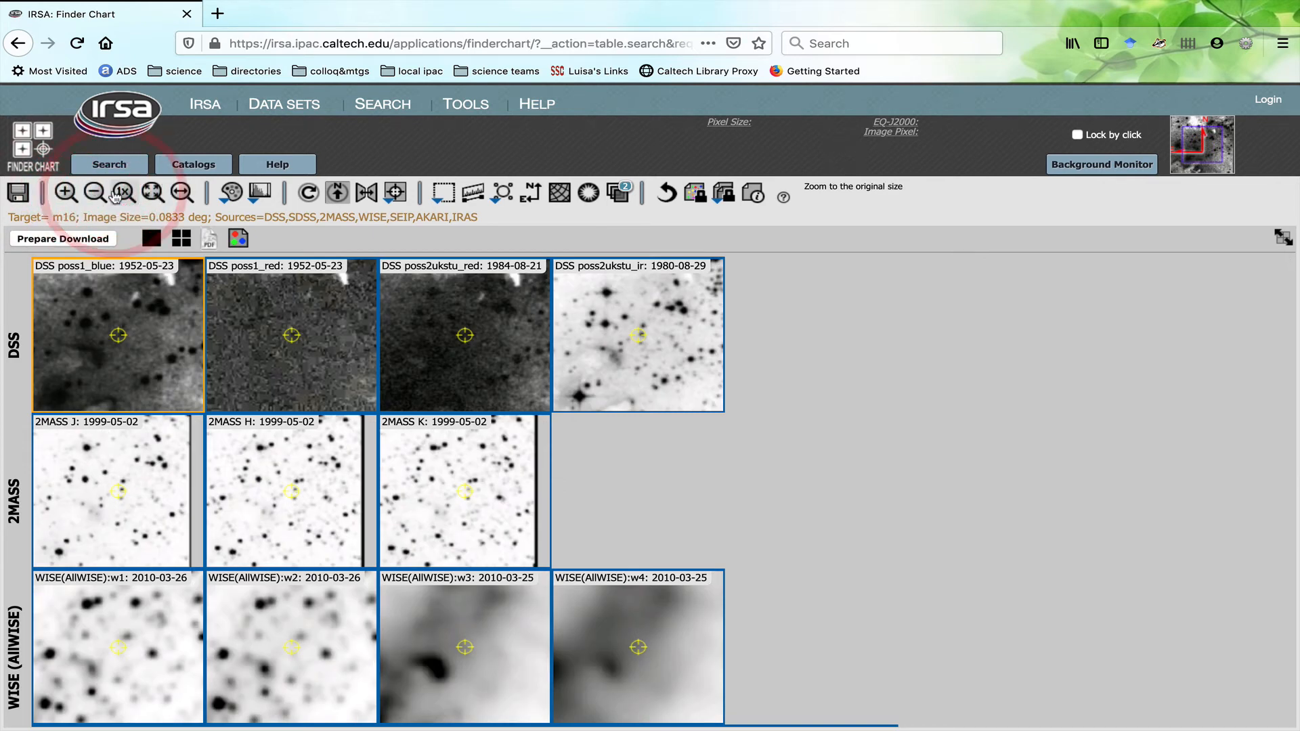
{"action": "left_click", "coordinate": [120, 196]}
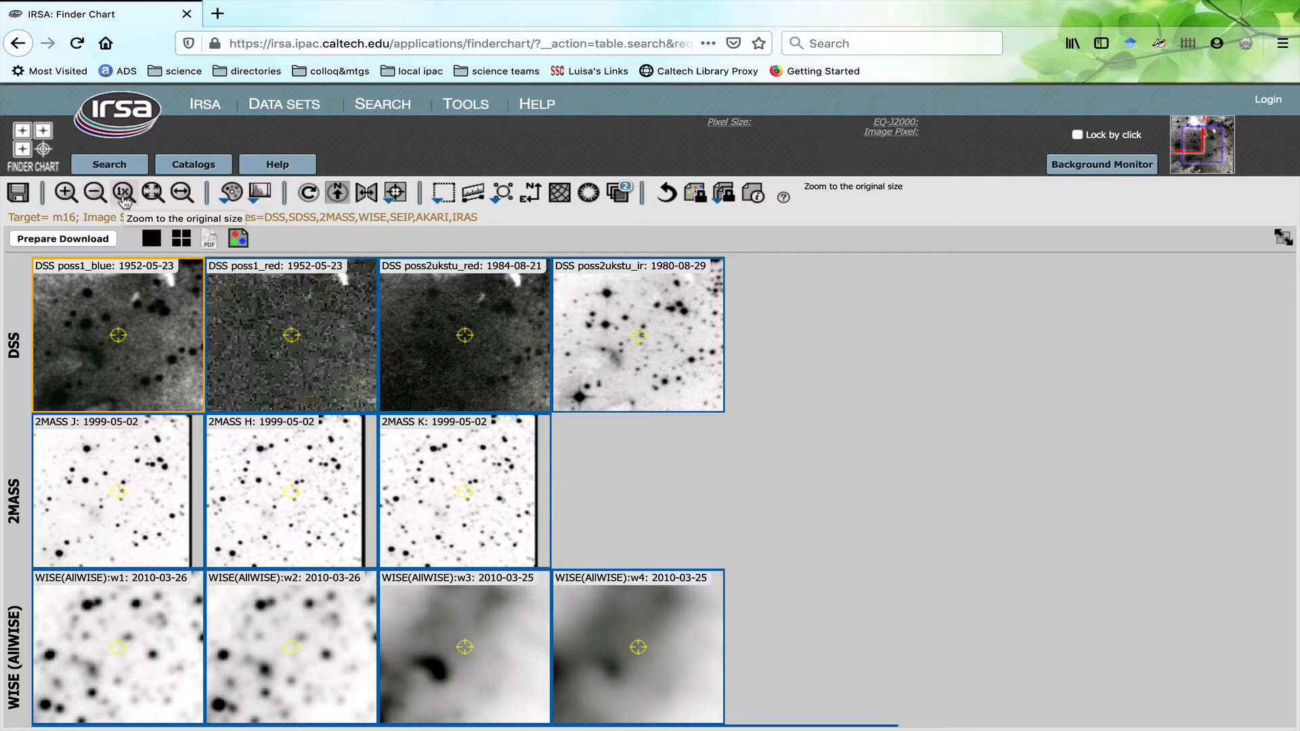
{"action": "left_click", "coordinate": [145, 201]}
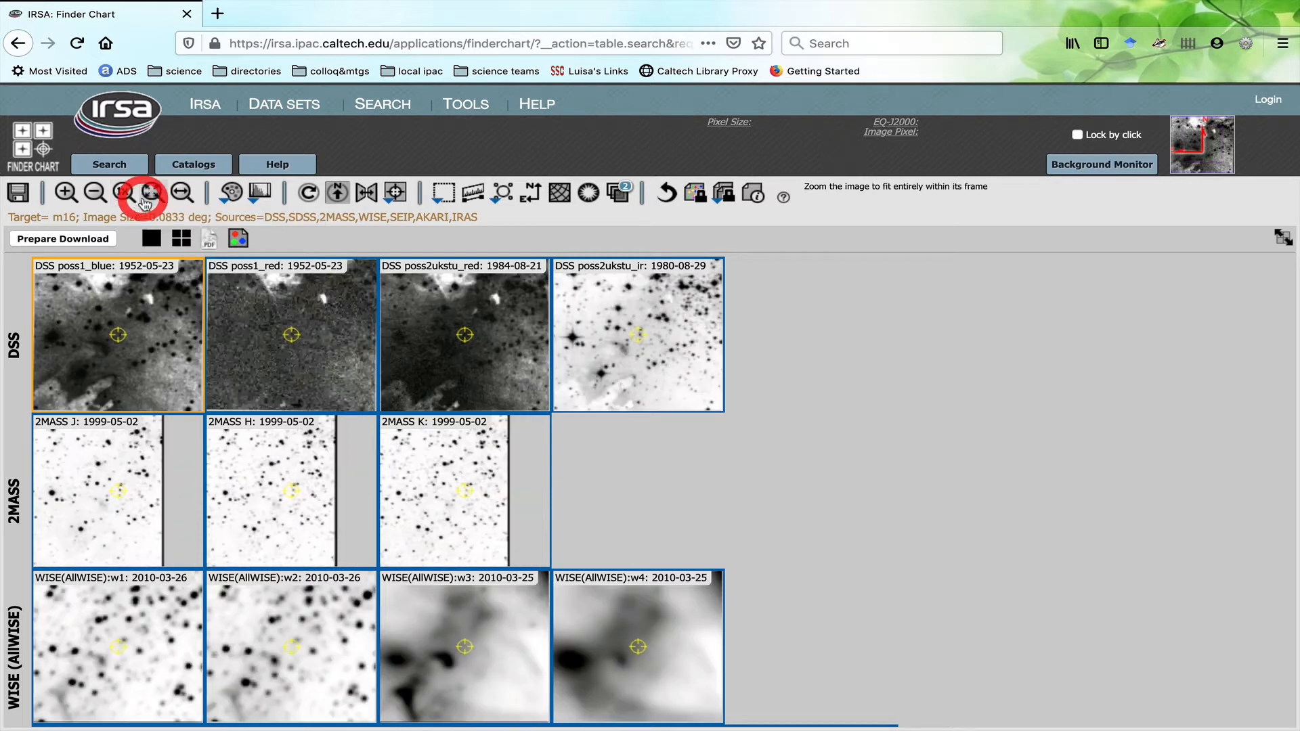
{"action": "left_click", "coordinate": [181, 193]}
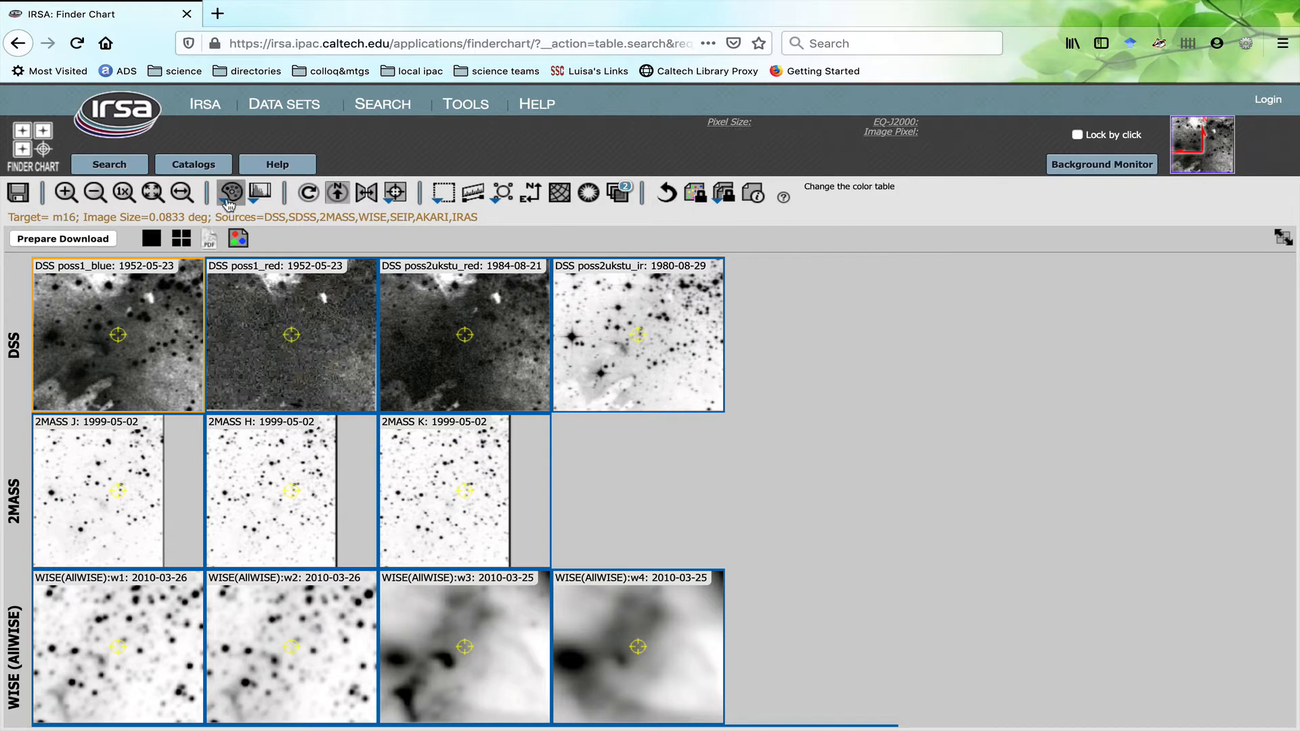
Step: Try a red-blue color table and a linear 98% stretch on all images, and restore the default display
{"action": "left_click", "coordinate": [231, 192]}
{"action": "left_click", "coordinate": [247, 303]}
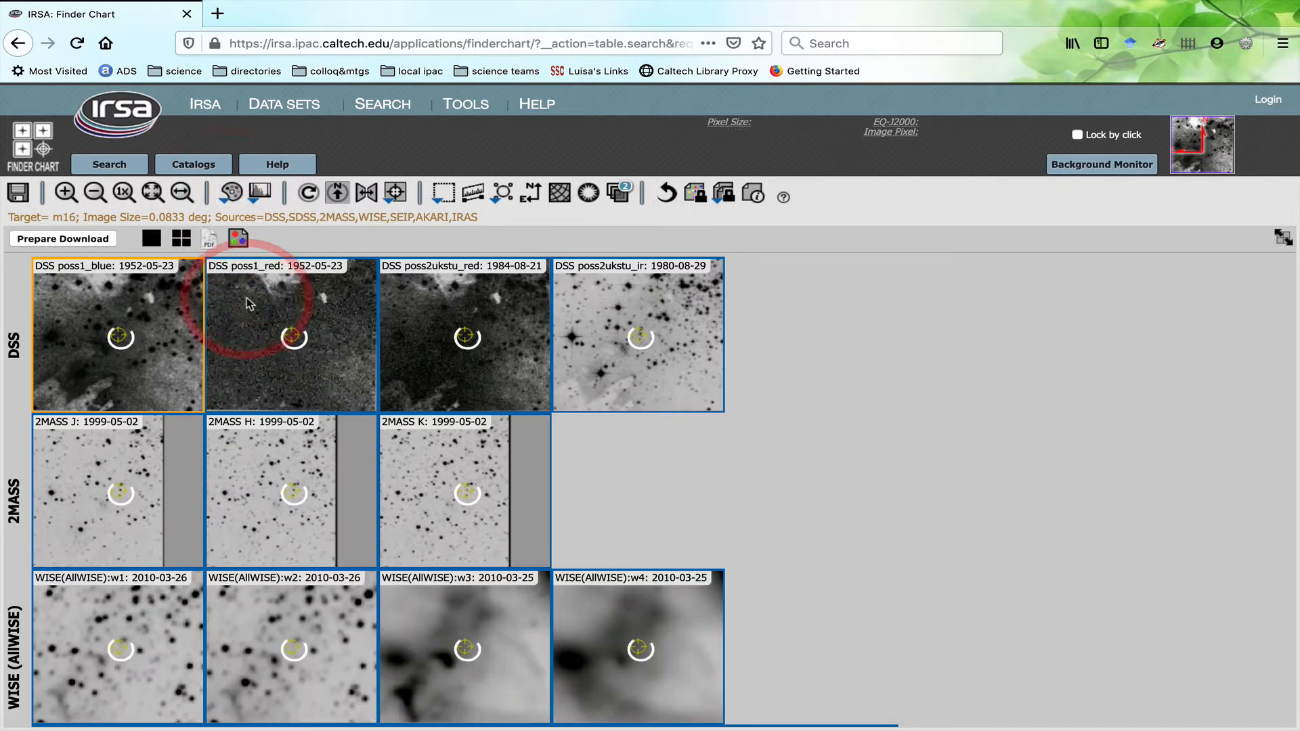
{"action": "left_click", "coordinate": [263, 206]}
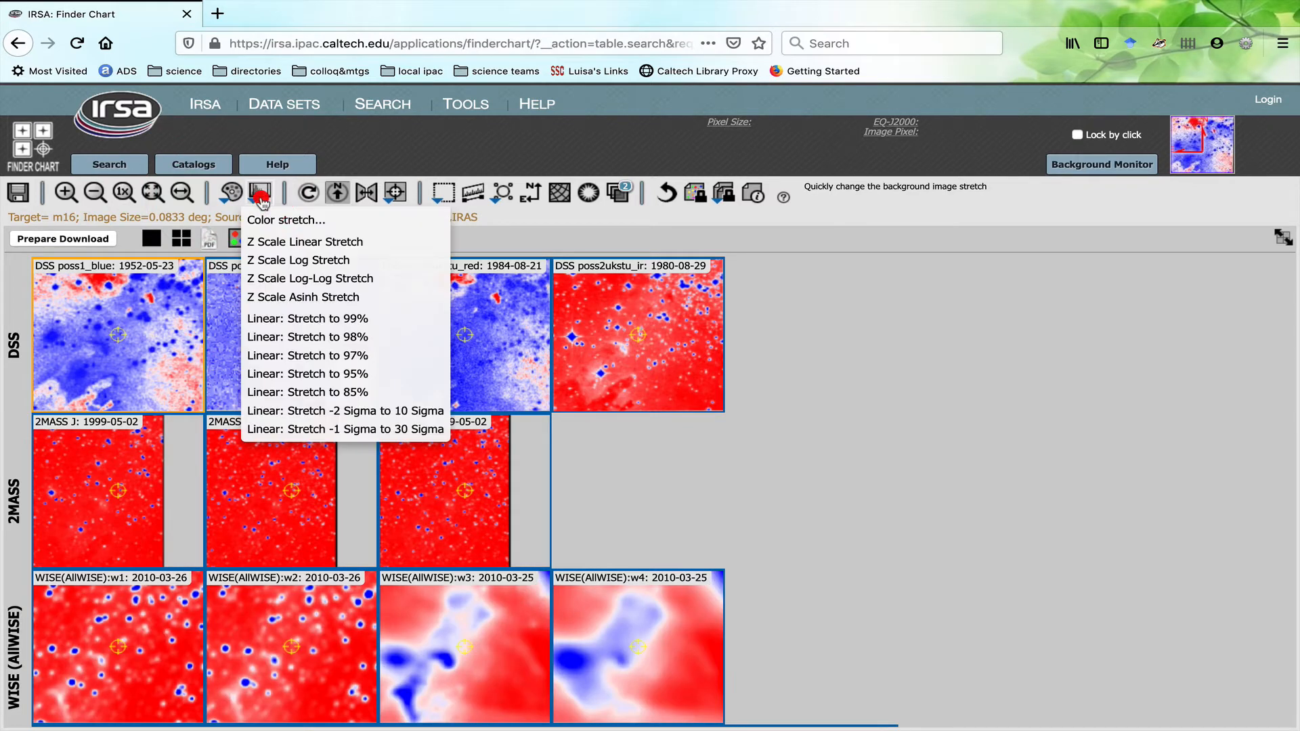
{"action": "left_click", "coordinate": [276, 337]}
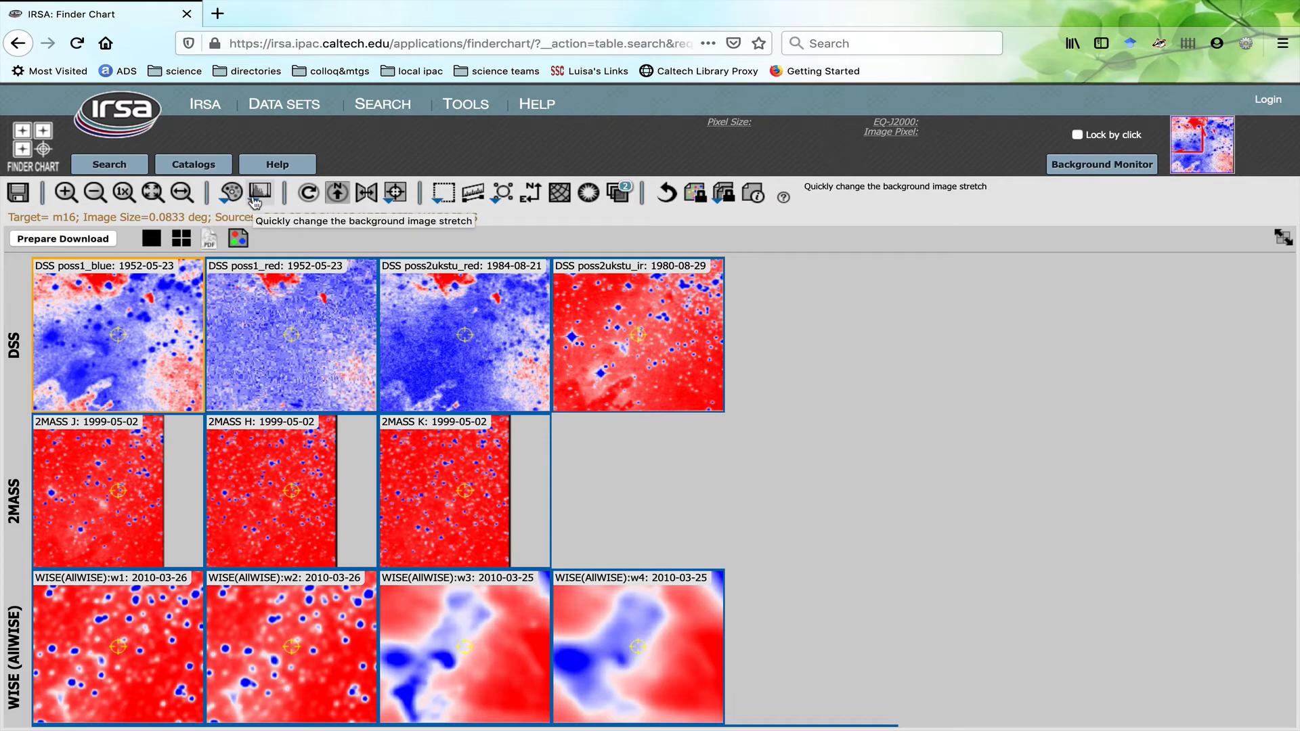
{"action": "left_click", "coordinate": [667, 195]}
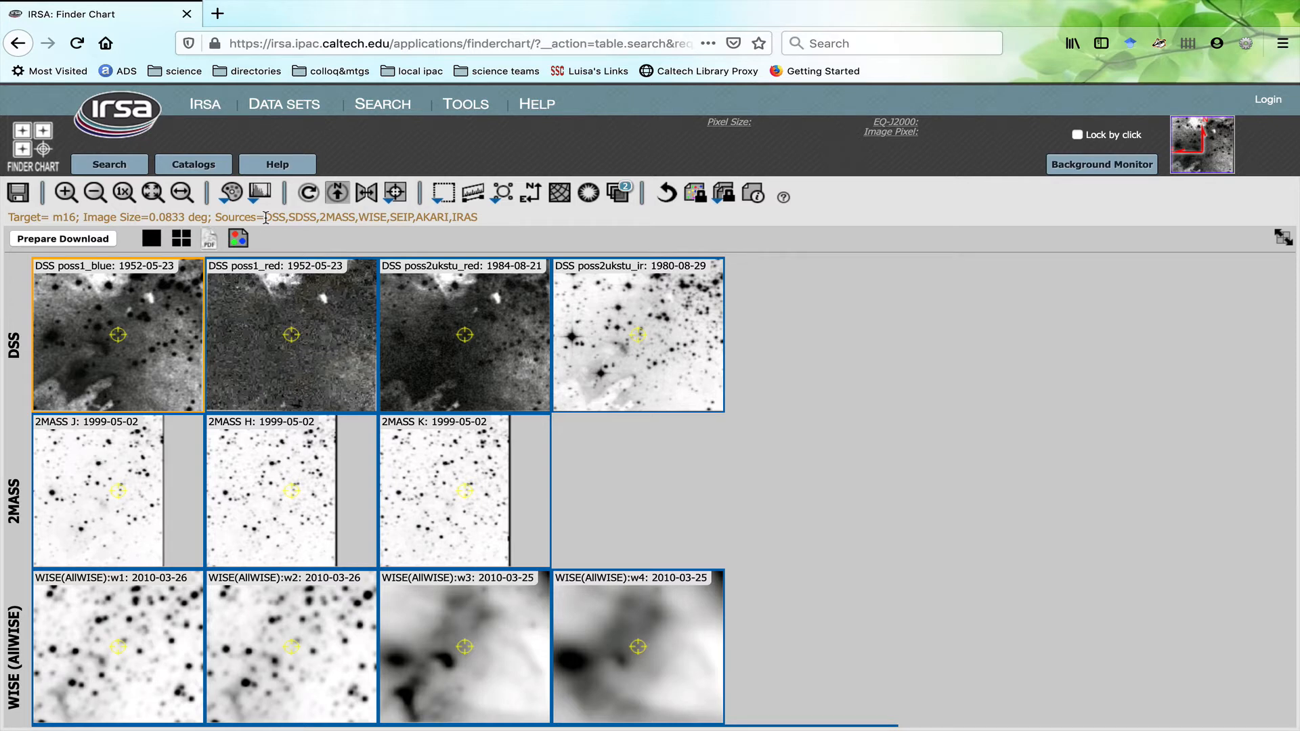
Step: Try rotating the images to a smaller angle east of north and restore the north-up orientation
{"action": "left_click", "coordinate": [308, 193]}
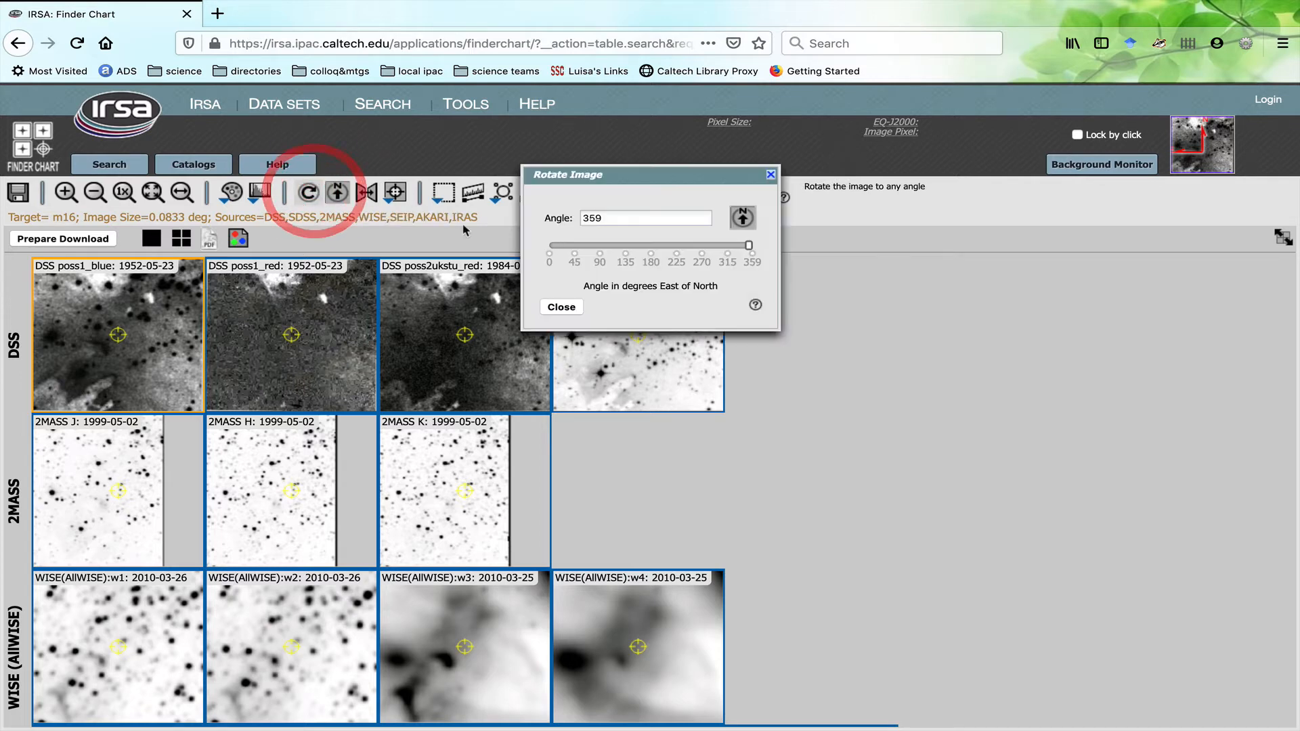
{"action": "left_click_drag", "start_coordinate": [733, 254], "coordinate": [597, 253]}
{"action": "left_click", "coordinate": [553, 309]}
{"action": "left_click", "coordinate": [337, 193]}
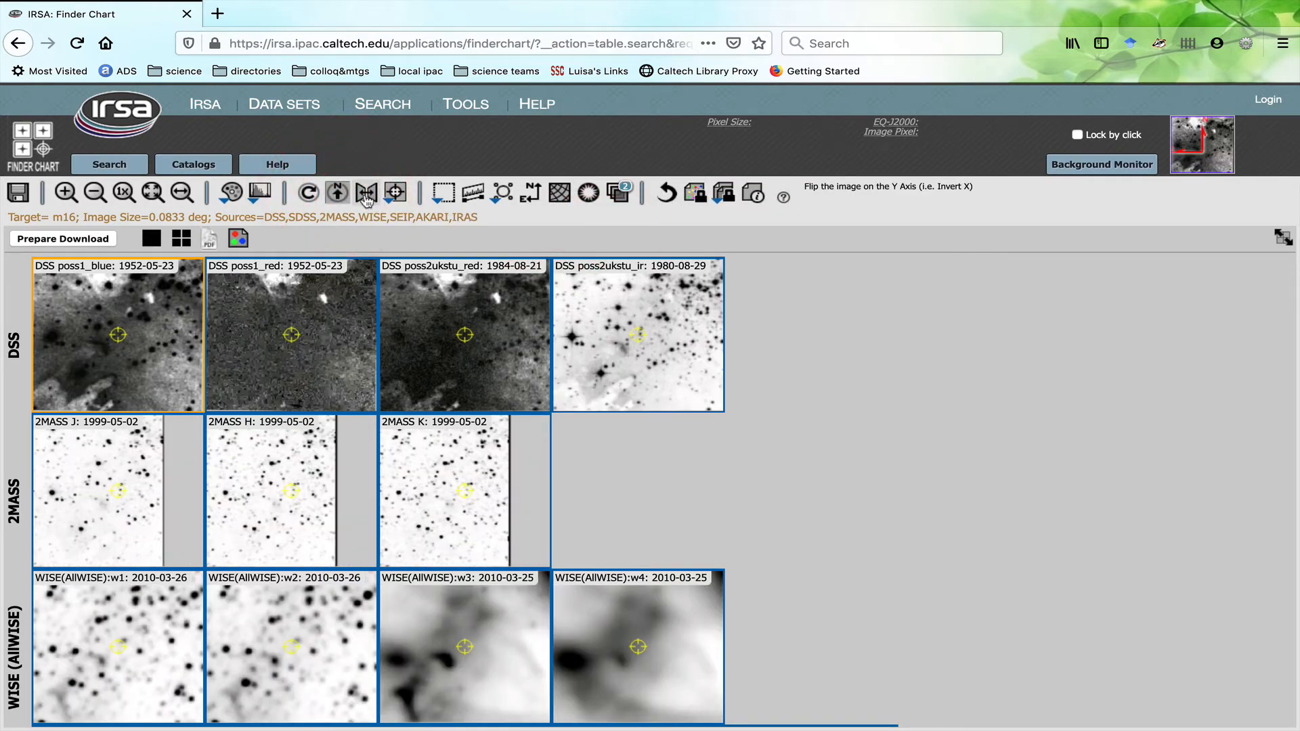
Step: Flip all the images about the Y axis and flip them back to their original orientation
{"action": "left_click", "coordinate": [366, 195]}
{"action": "left_click", "coordinate": [365, 194]}
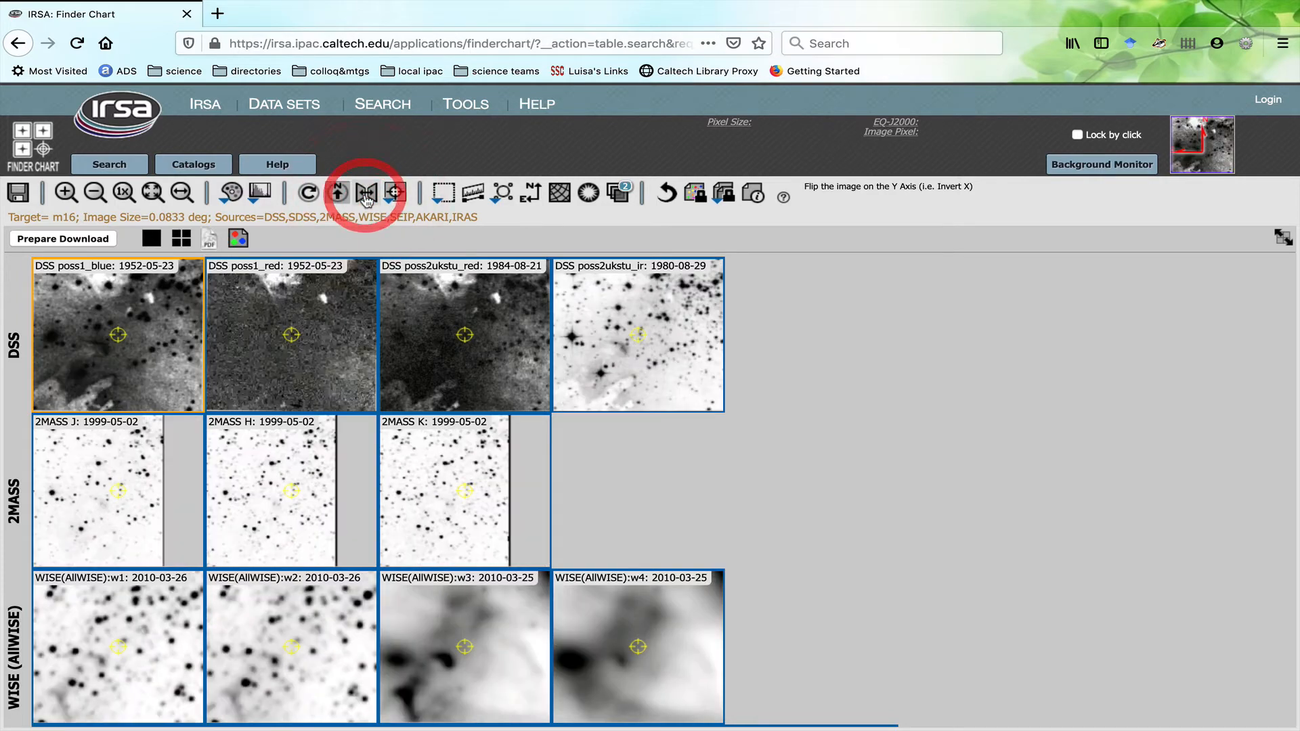
{"action": "left_click", "coordinate": [365, 195]}
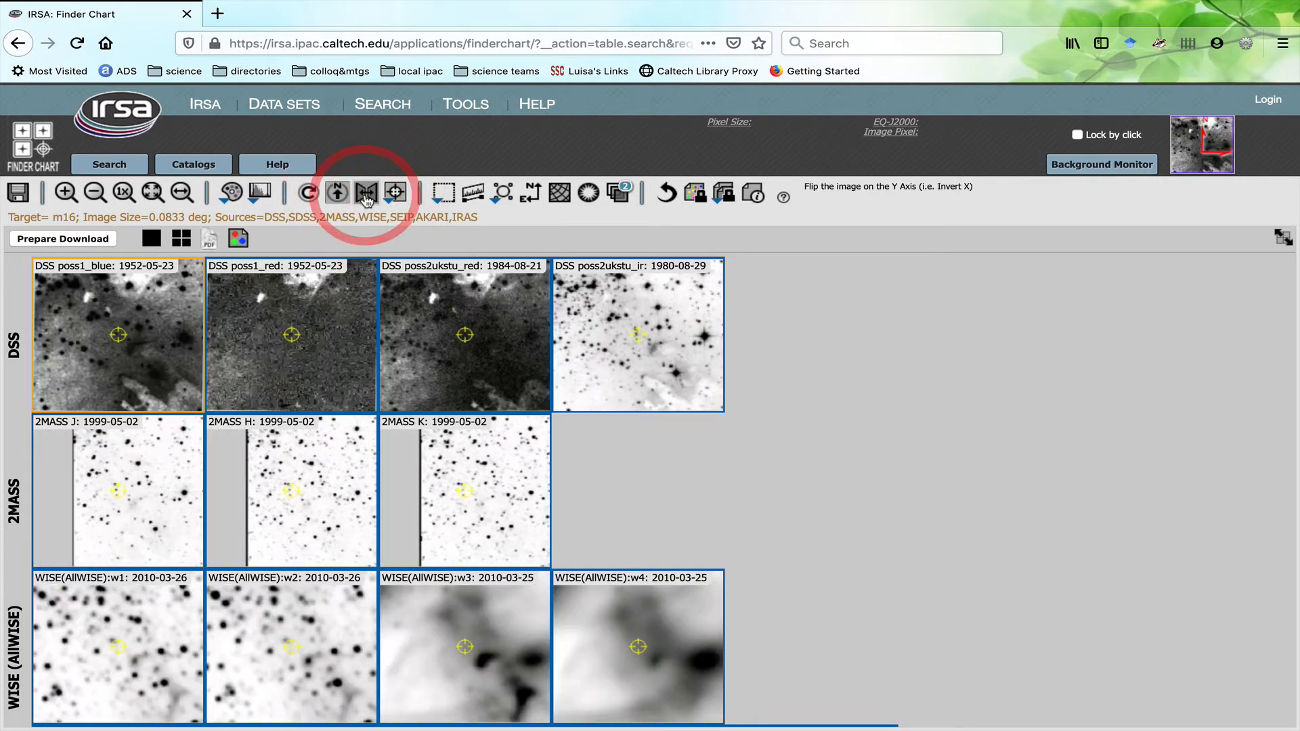
{"action": "left_click", "coordinate": [365, 195]}
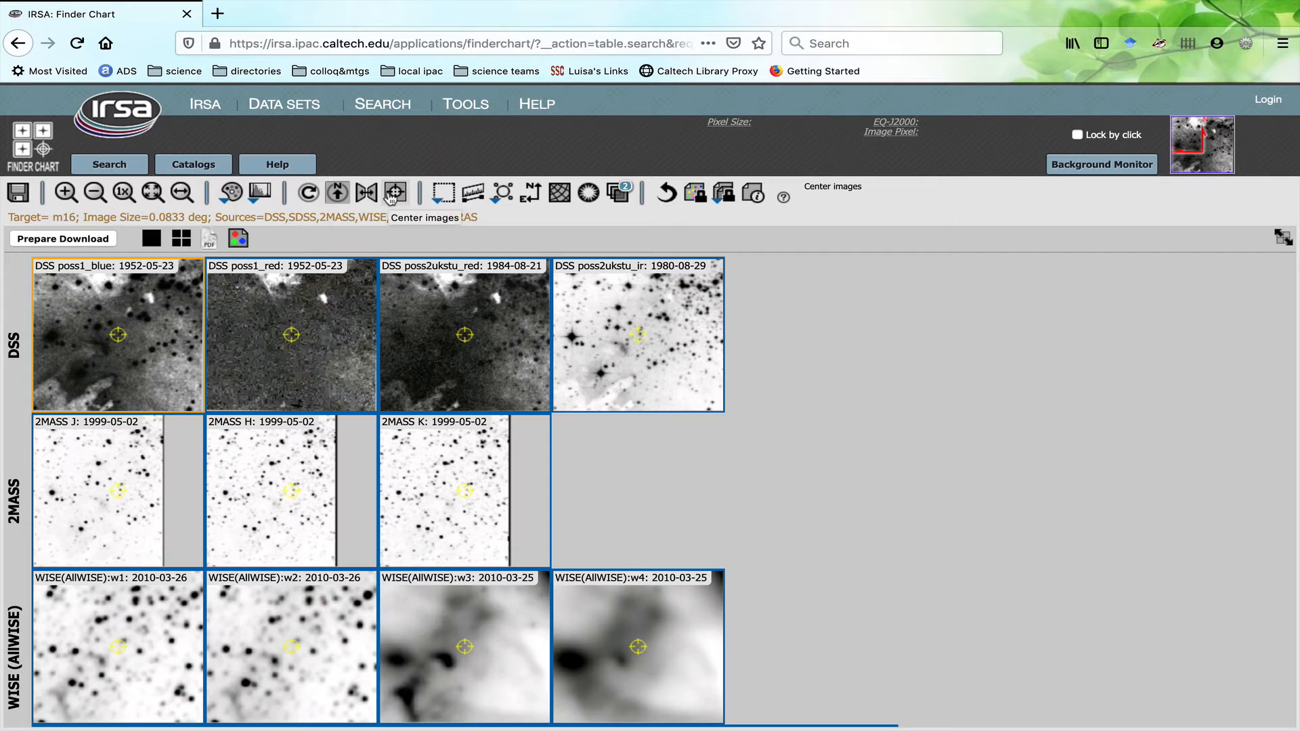
Step: Shift all the images off-center from the DSS poss1_red image and recenter them on the target
{"action": "left_click", "coordinate": [395, 193]}
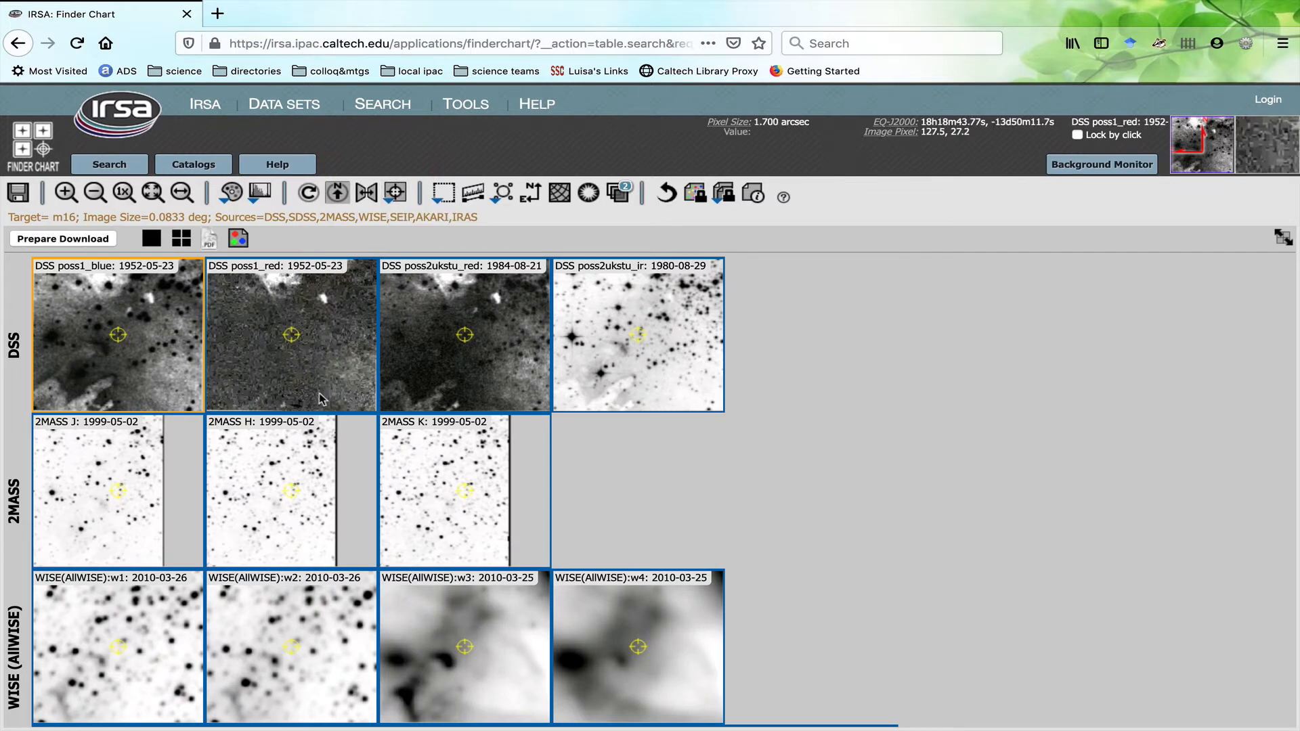
{"action": "left_click", "coordinate": [353, 293]}
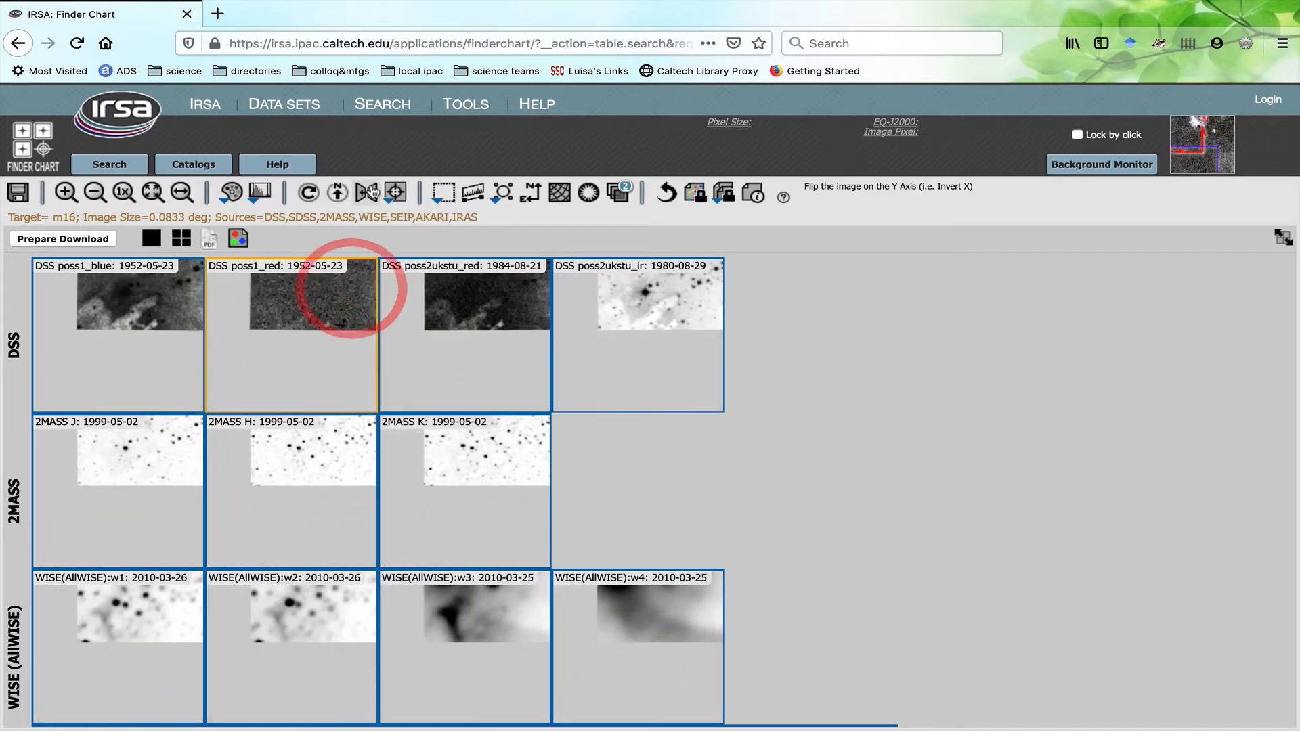
{"action": "left_click", "coordinate": [395, 192]}
{"action": "left_click", "coordinate": [395, 211]}
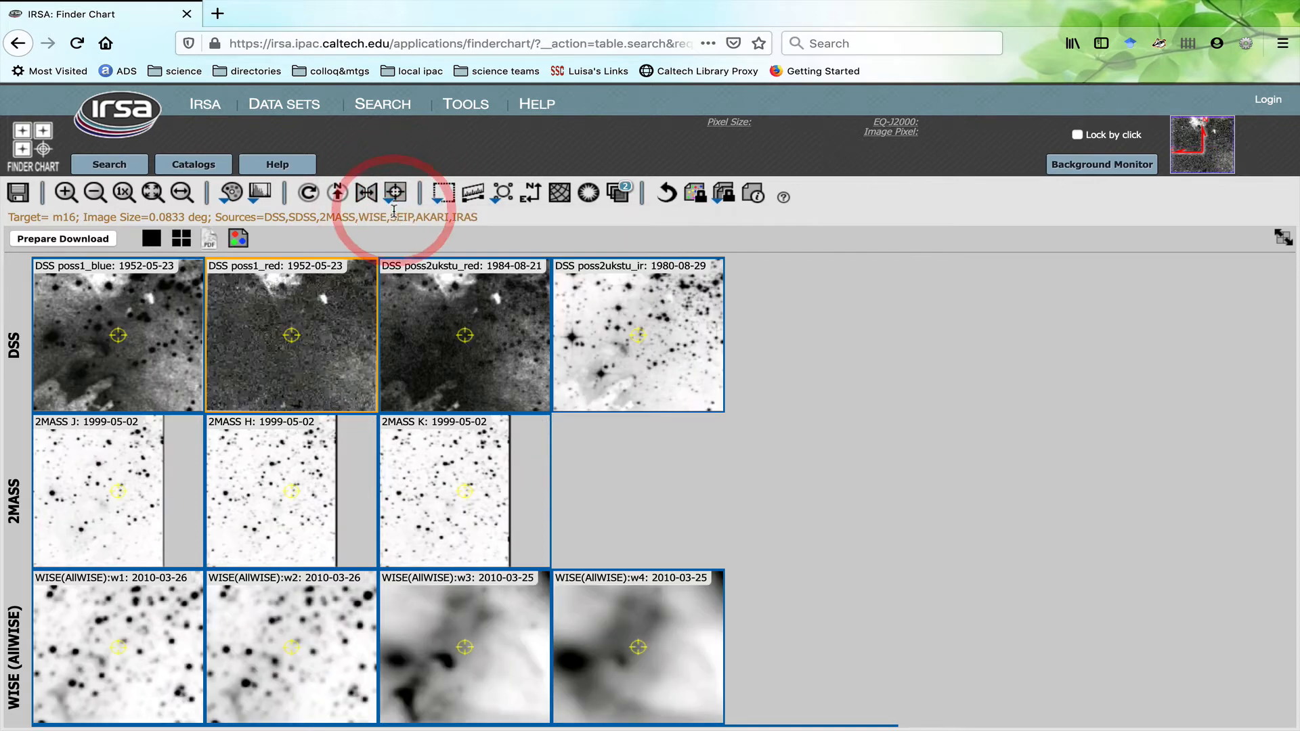
Step: Measure the distance and position angle between two bright stars southeast of the target in the DSS poss2ukstu_ir image
{"action": "left_click", "coordinate": [473, 192]}
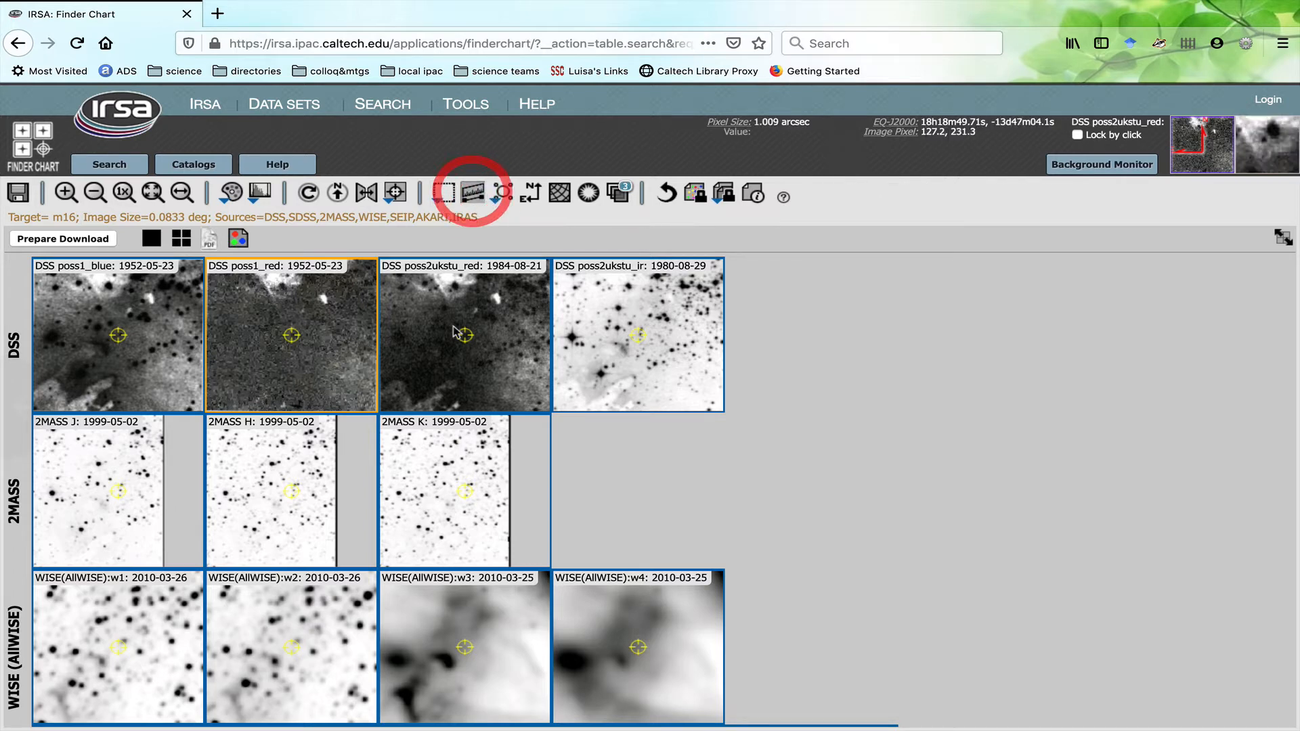
{"action": "left_click", "coordinate": [586, 359]}
{"action": "left_click_drag", "start_coordinate": [572, 338], "coordinate": [601, 371]}
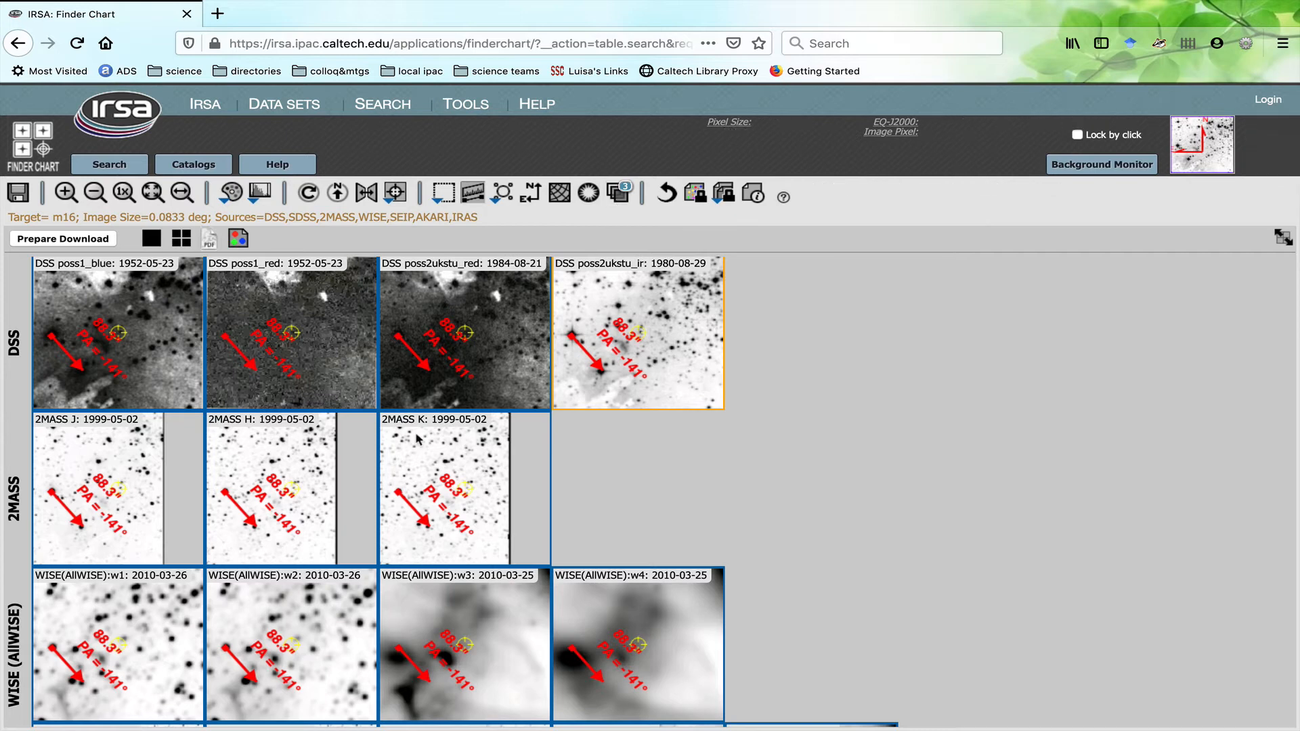
{"action": "left_click", "coordinate": [694, 368]}
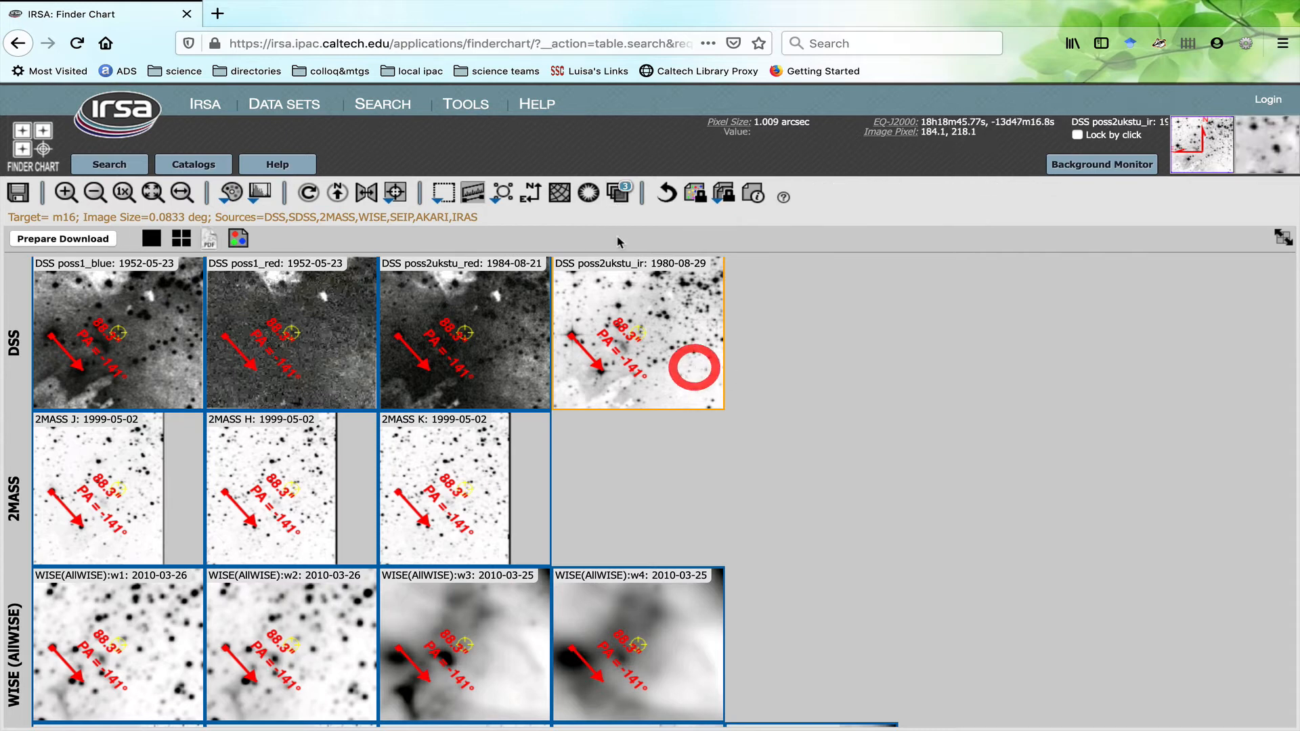
Step: Open the layer settings of the DSS poss2ukstu_ir image and toggle the distance tool's Offset Calculation on and off
{"action": "left_click", "coordinate": [618, 192]}
{"action": "left_click_drag", "start_coordinate": [639, 173], "coordinate": [974, 136]}
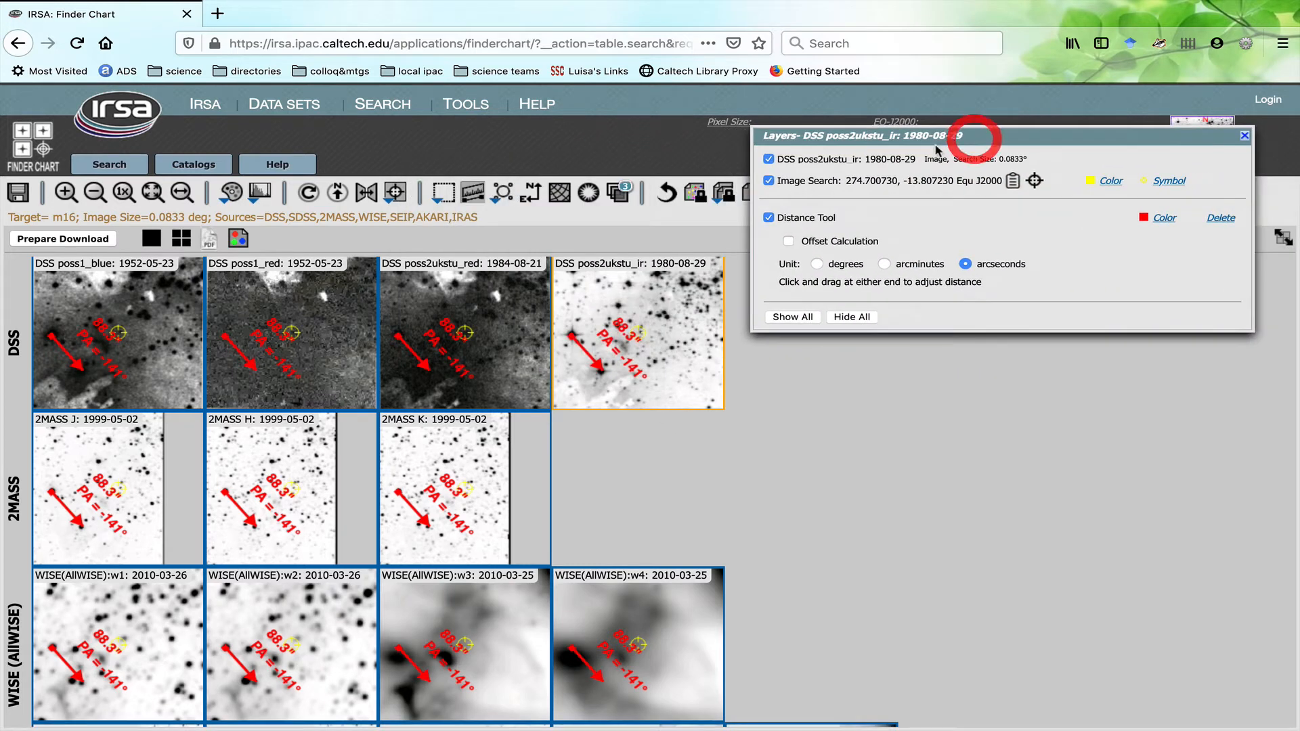
{"action": "mouse_move", "coordinate": [835, 218]}
{"action": "left_mouse_down"}
{"action": "mouse_move", "coordinate": [818, 221]}
{"action": "mouse_move", "coordinate": [856, 210]}
{"action": "mouse_move", "coordinate": [844, 215]}
{"action": "left_mouse_up"}
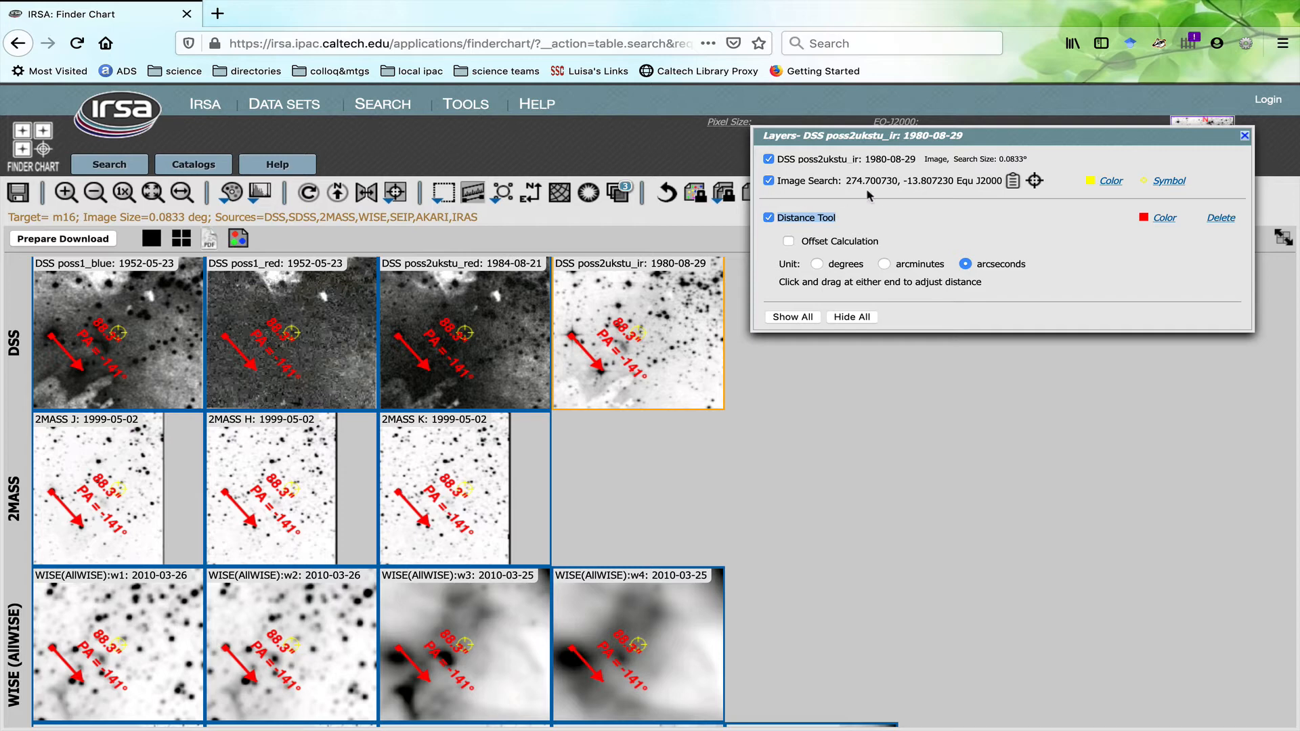
{"action": "left_click", "coordinate": [805, 229]}
{"action": "left_click", "coordinate": [787, 243]}
{"action": "left_click", "coordinate": [787, 242]}
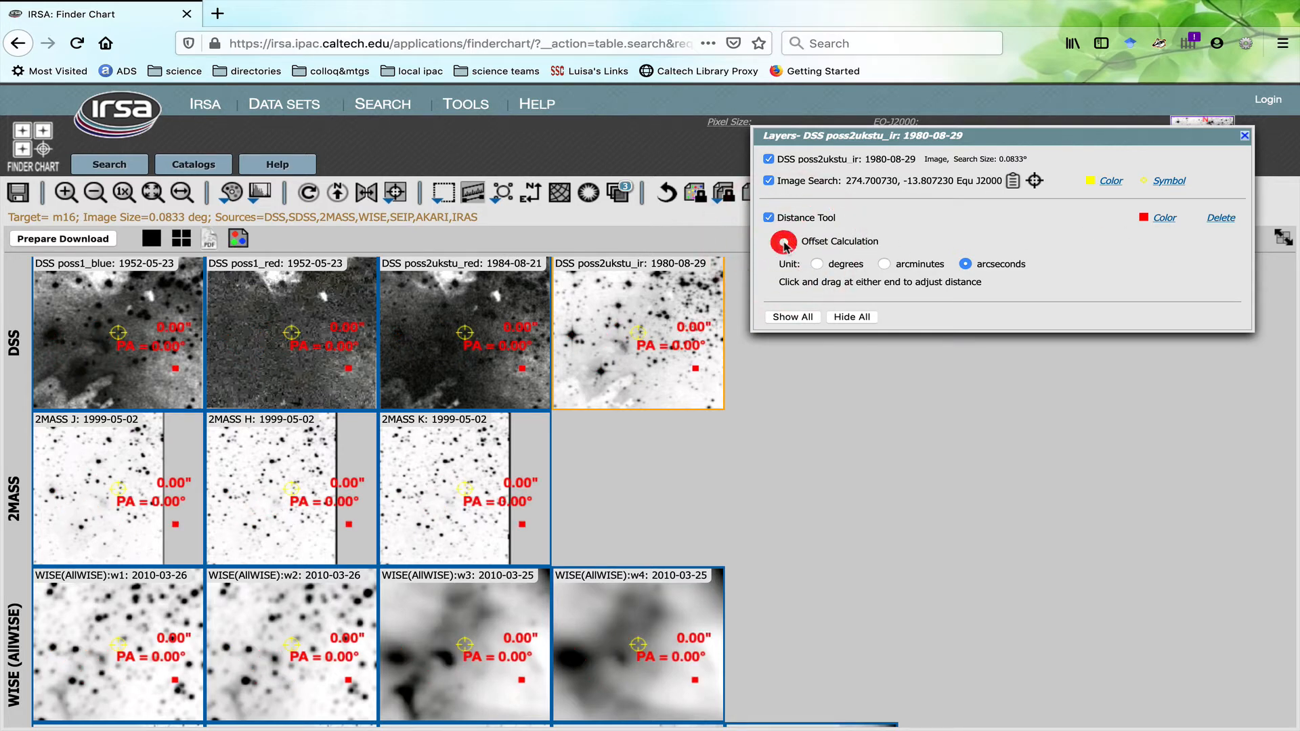
{"action": "left_click", "coordinate": [787, 242]}
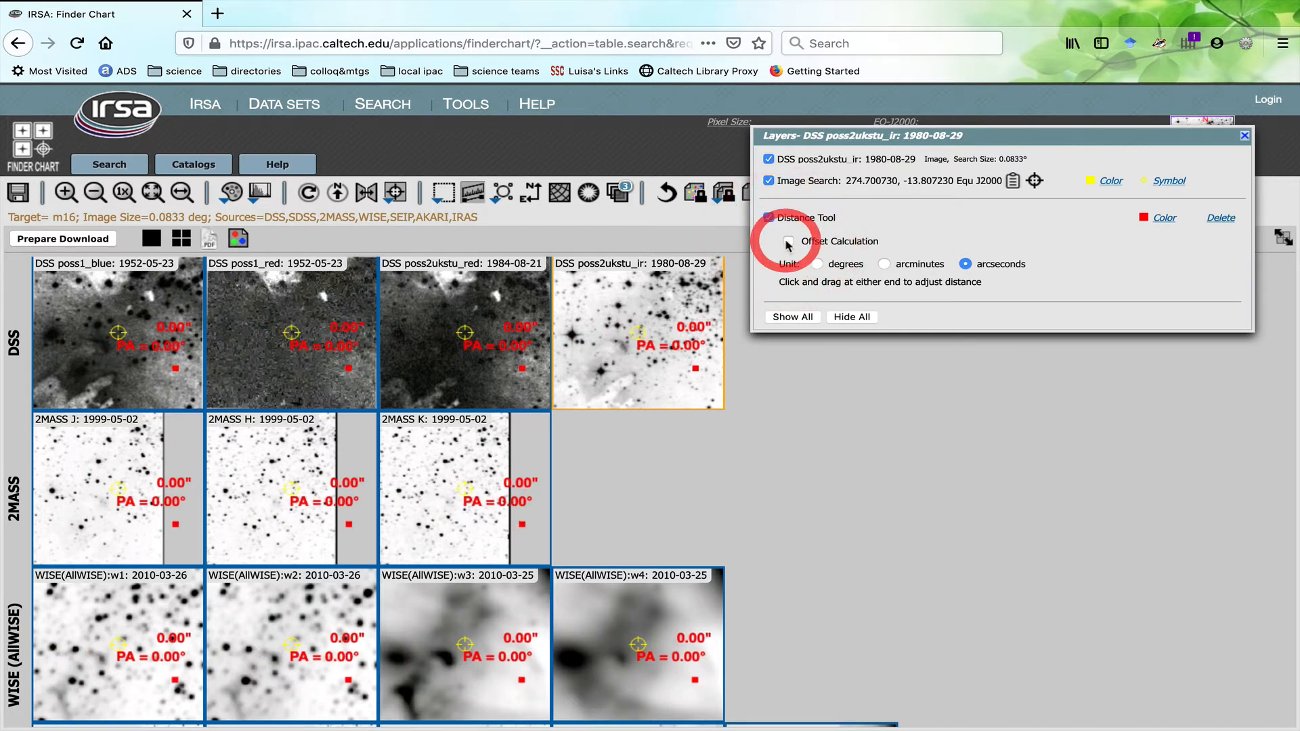
Step: Toggle the distance layer's visibility and offset option, delete the layer, and close the layer settings
{"action": "left_click", "coordinate": [767, 218]}
{"action": "left_click", "coordinate": [767, 217]}
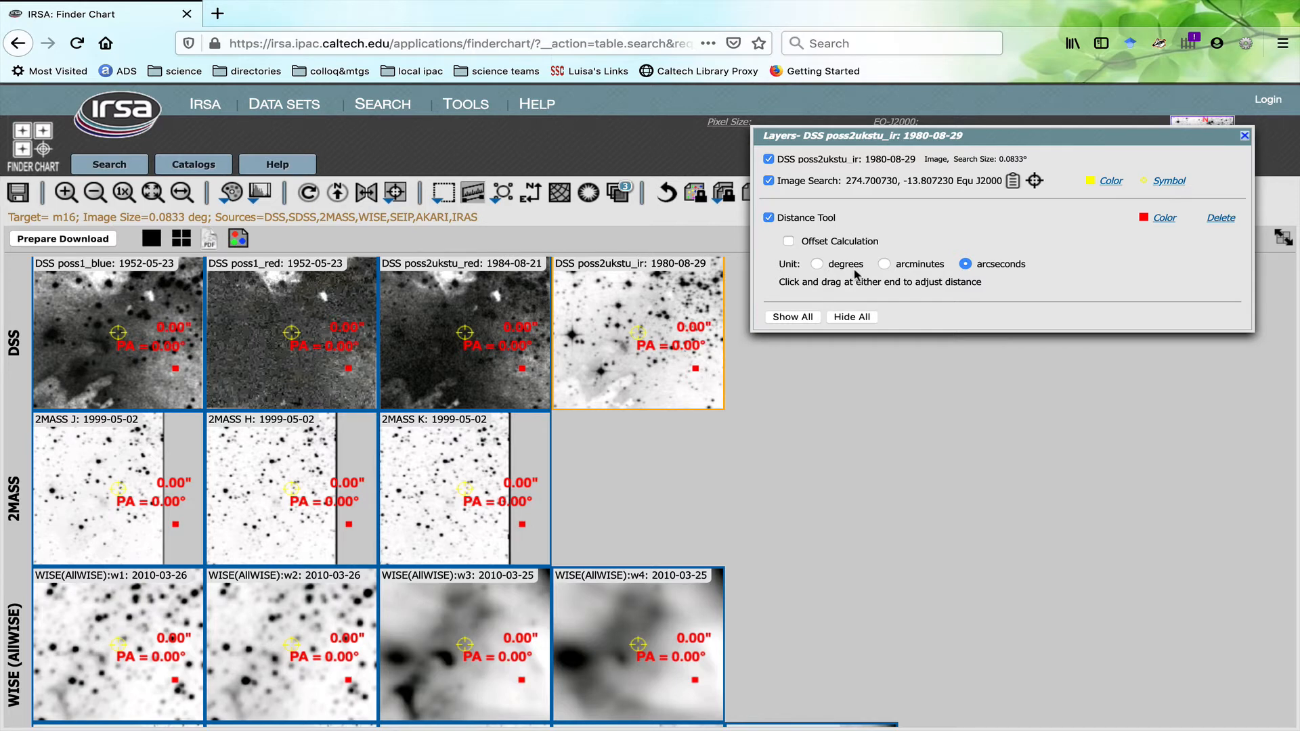
{"action": "left_click", "coordinate": [789, 242]}
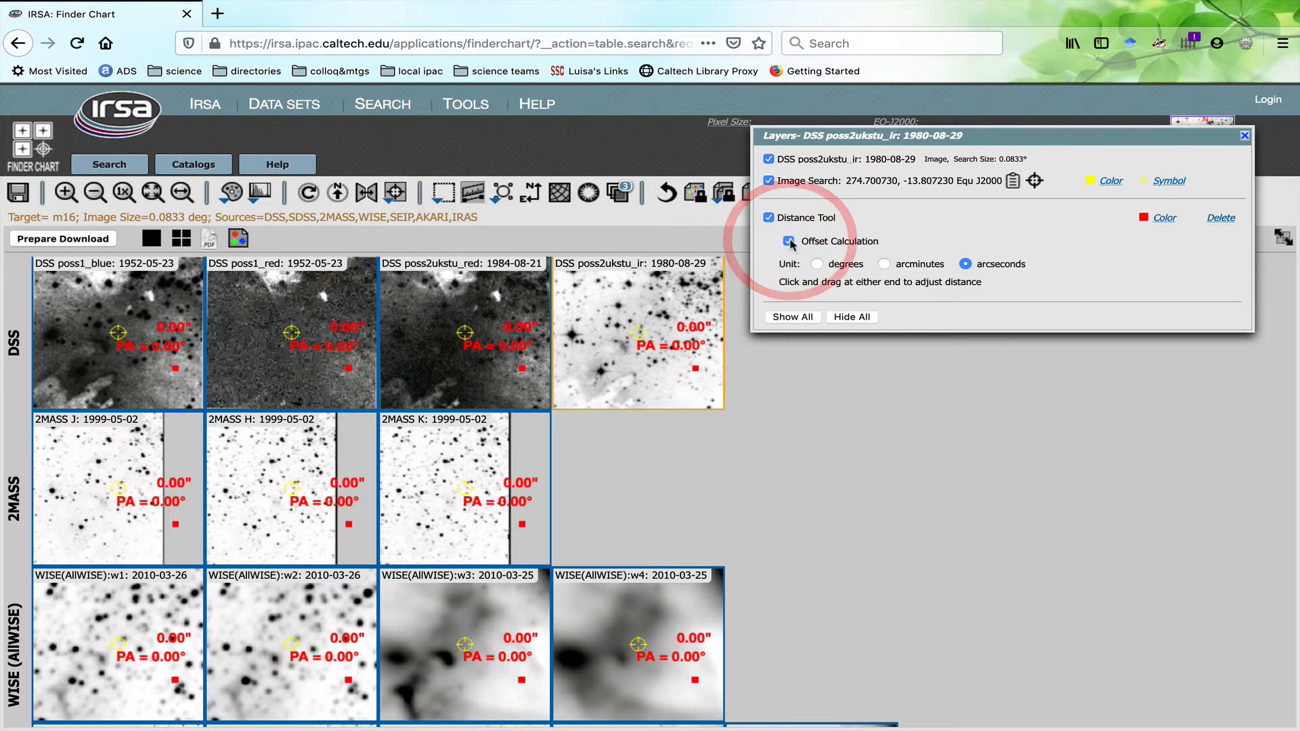
{"action": "left_click", "coordinate": [788, 242]}
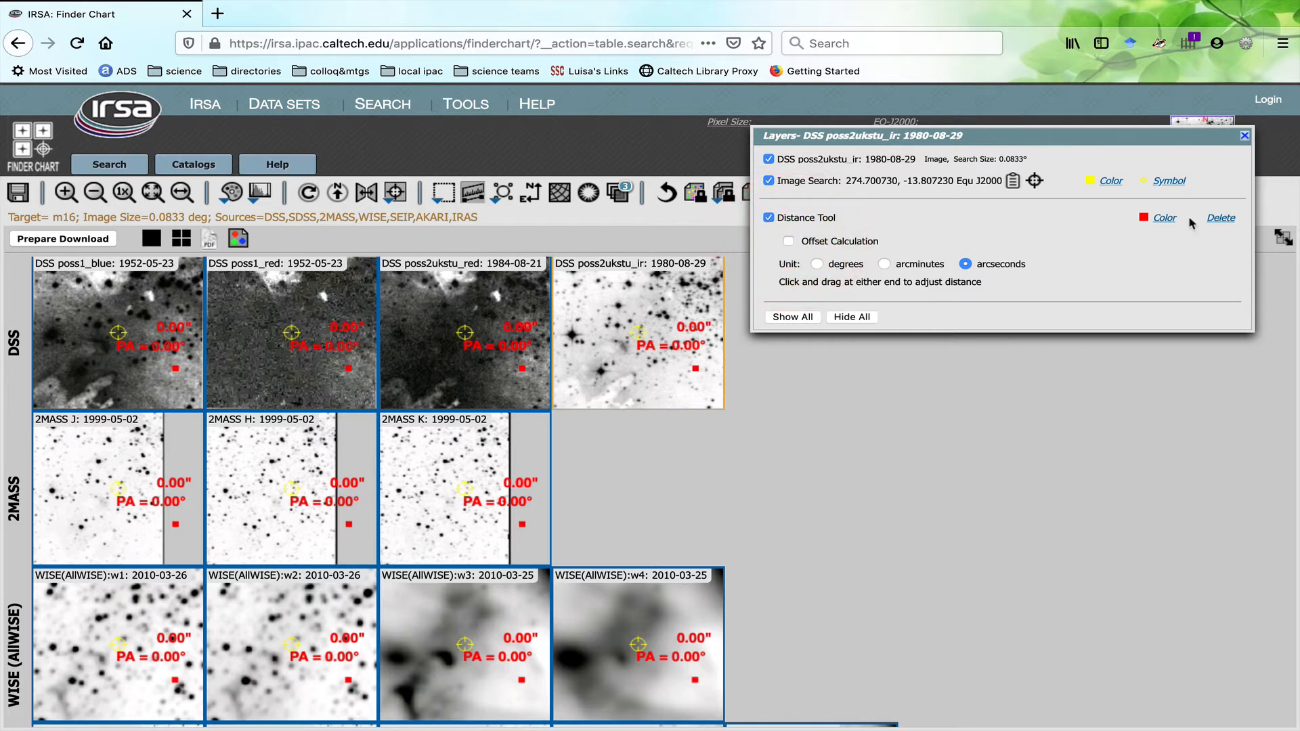
{"action": "left_click", "coordinate": [1221, 218]}
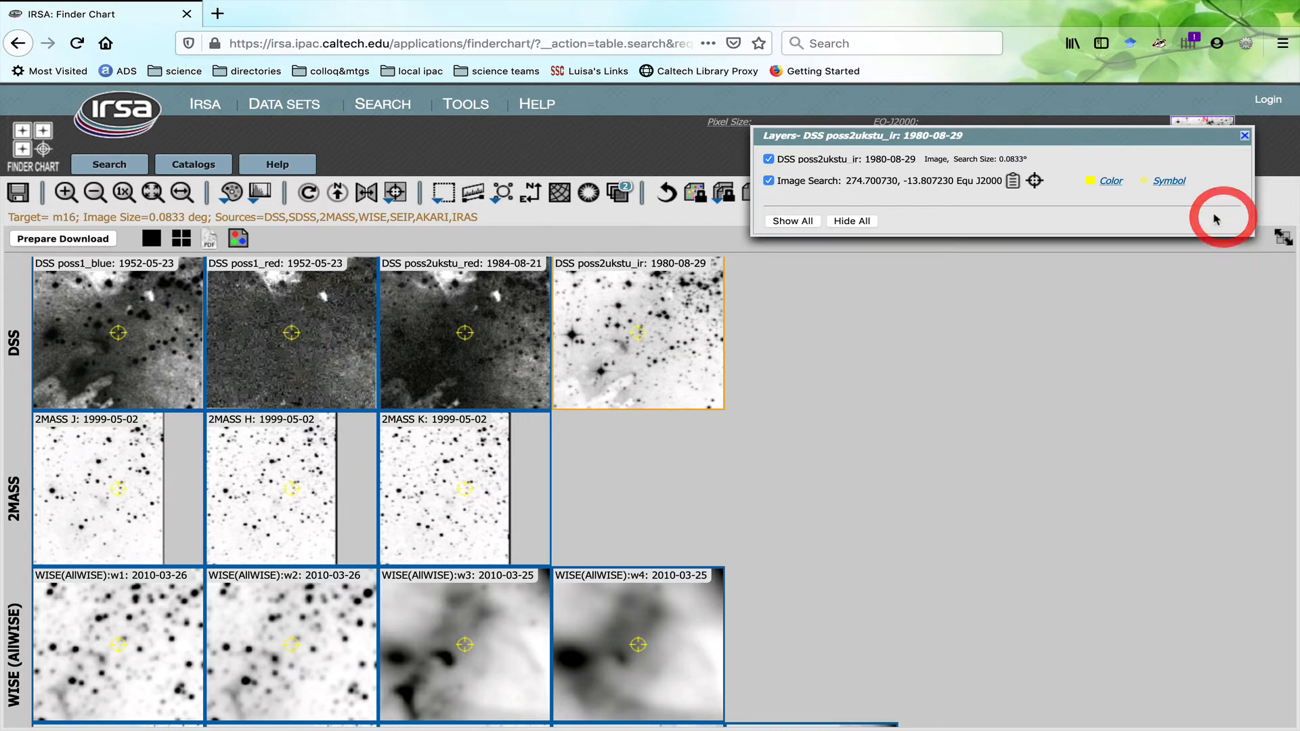
{"action": "left_click", "coordinate": [1243, 136]}
Step: Check the SOFIA and HST footprint options, and add a circular marker placed northeast of the target on all images
{"action": "left_click", "coordinate": [505, 193]}
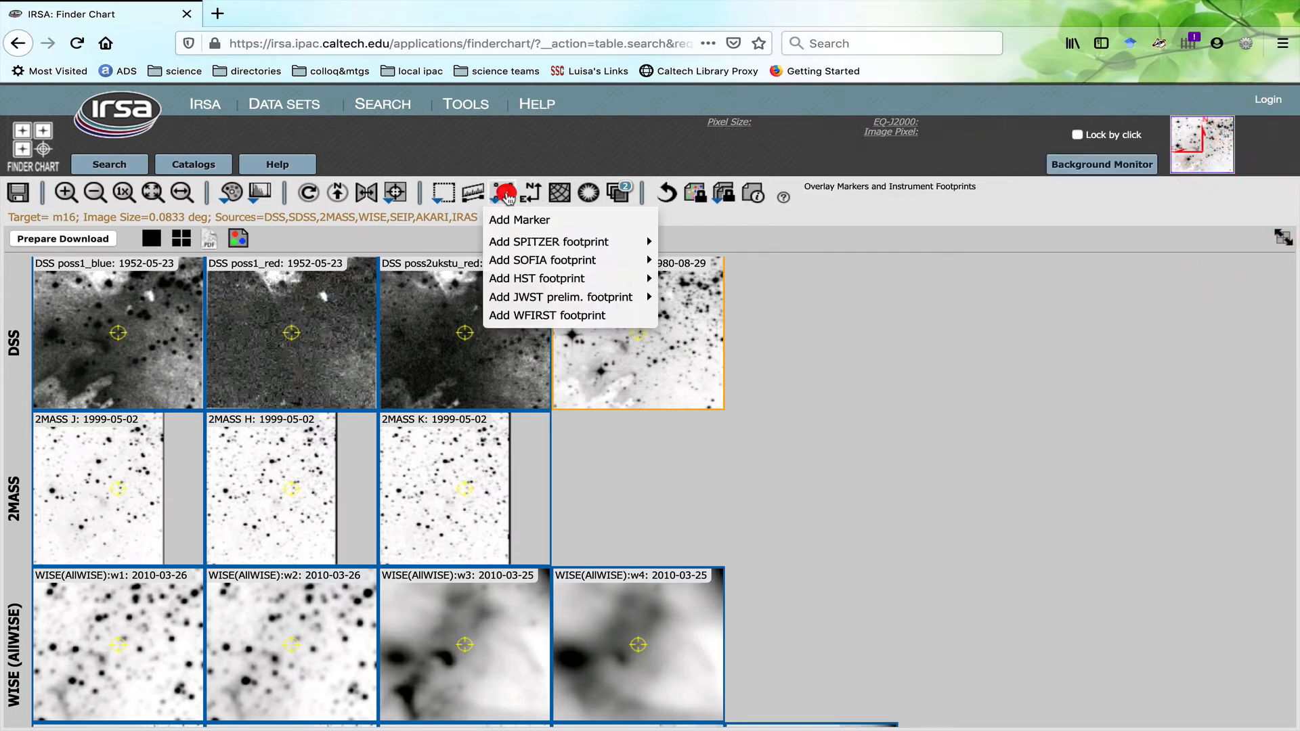
{"action": "mouse_move", "coordinate": [518, 264]}
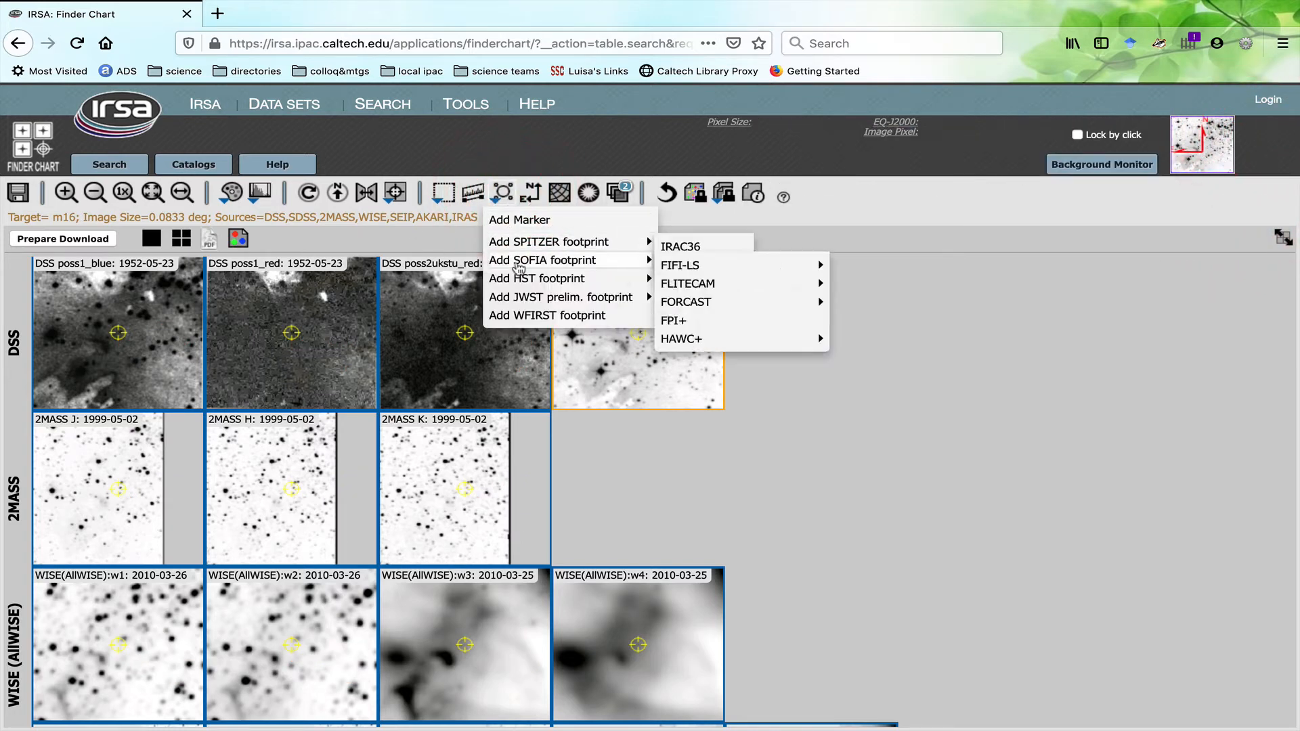
{"action": "mouse_move", "coordinate": [517, 288]}
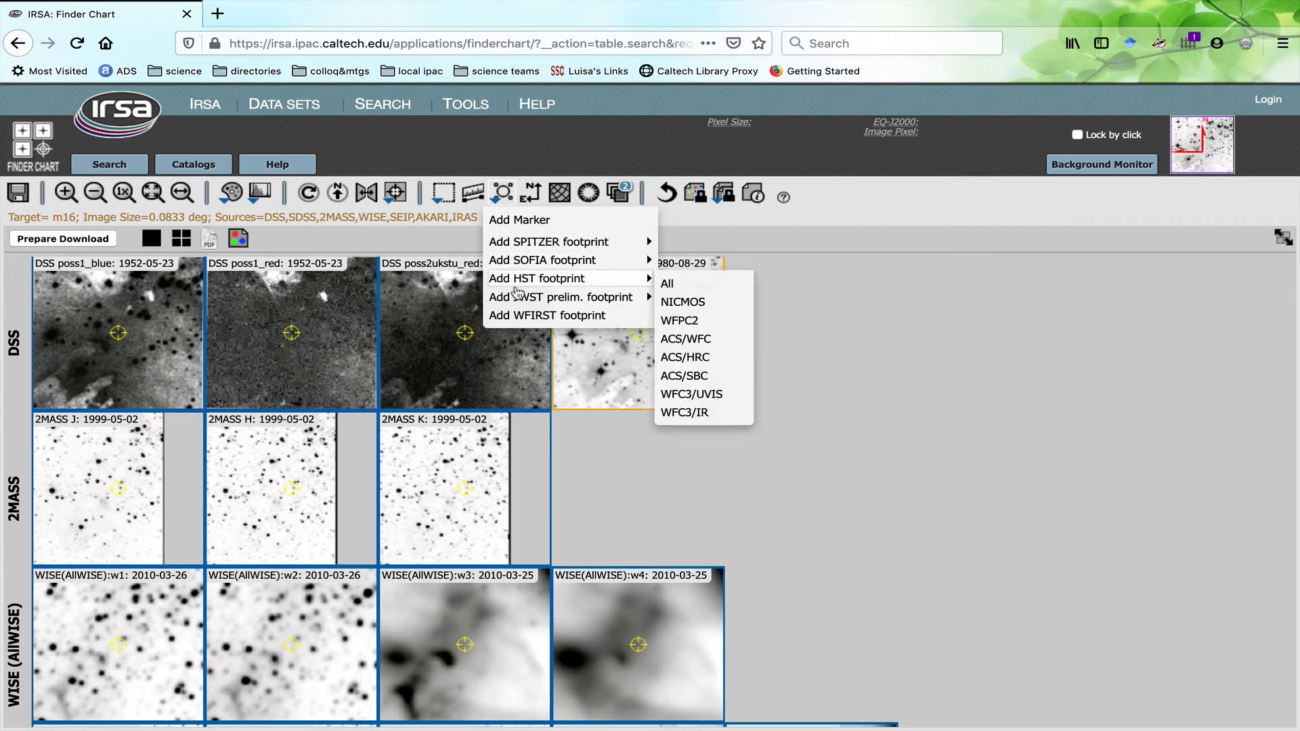
{"action": "left_click", "coordinate": [504, 220]}
{"action": "left_click_drag", "start_coordinate": [464, 327], "coordinate": [423, 311]}
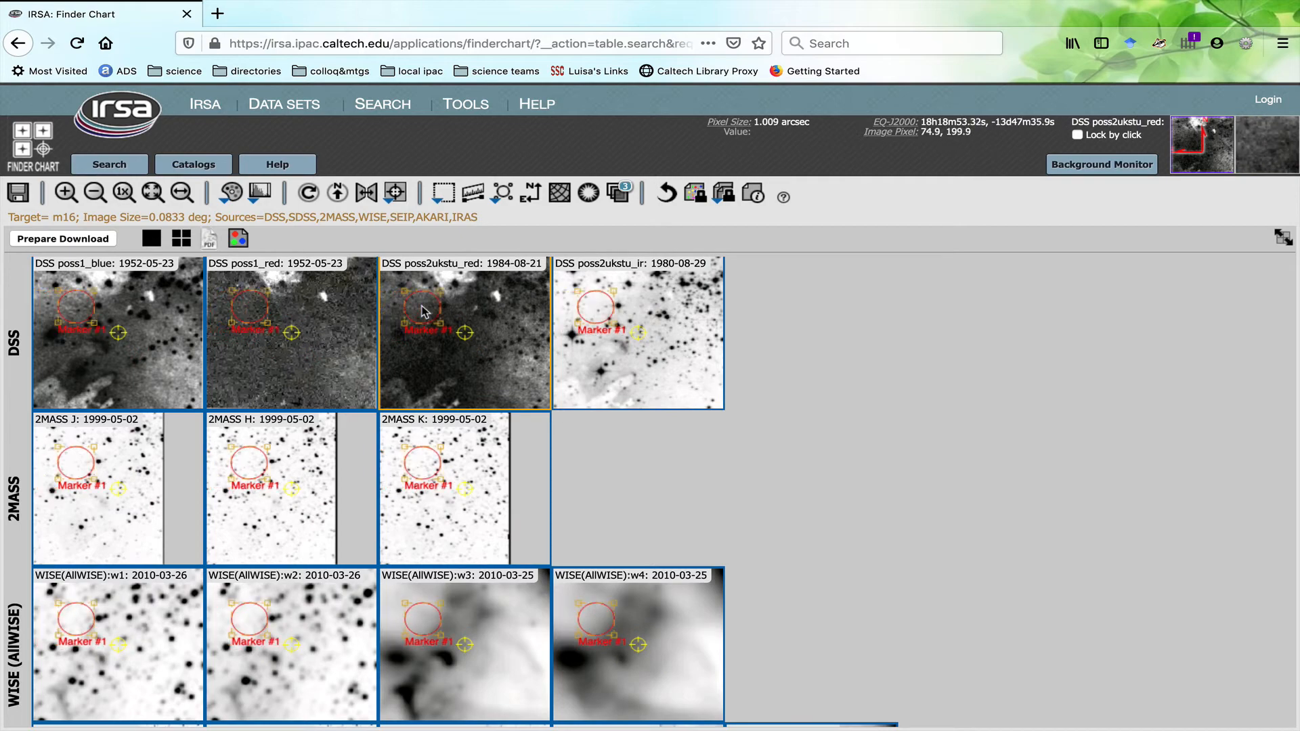
Step: Overlay the north arrow and coordinate grid on all images, and view the DS9 region file loader without uploading a file
{"action": "left_click", "coordinate": [533, 198]}
{"action": "left_click", "coordinate": [559, 199]}
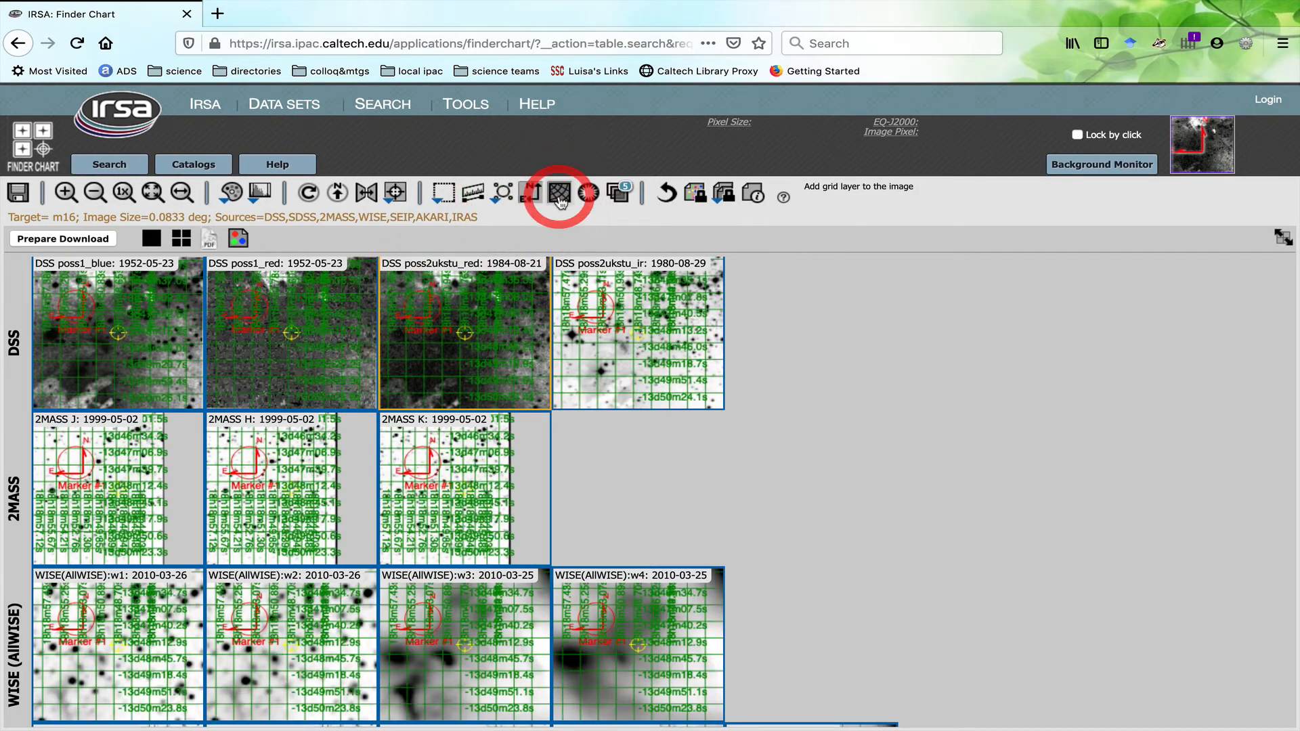
{"action": "left_click", "coordinate": [589, 196]}
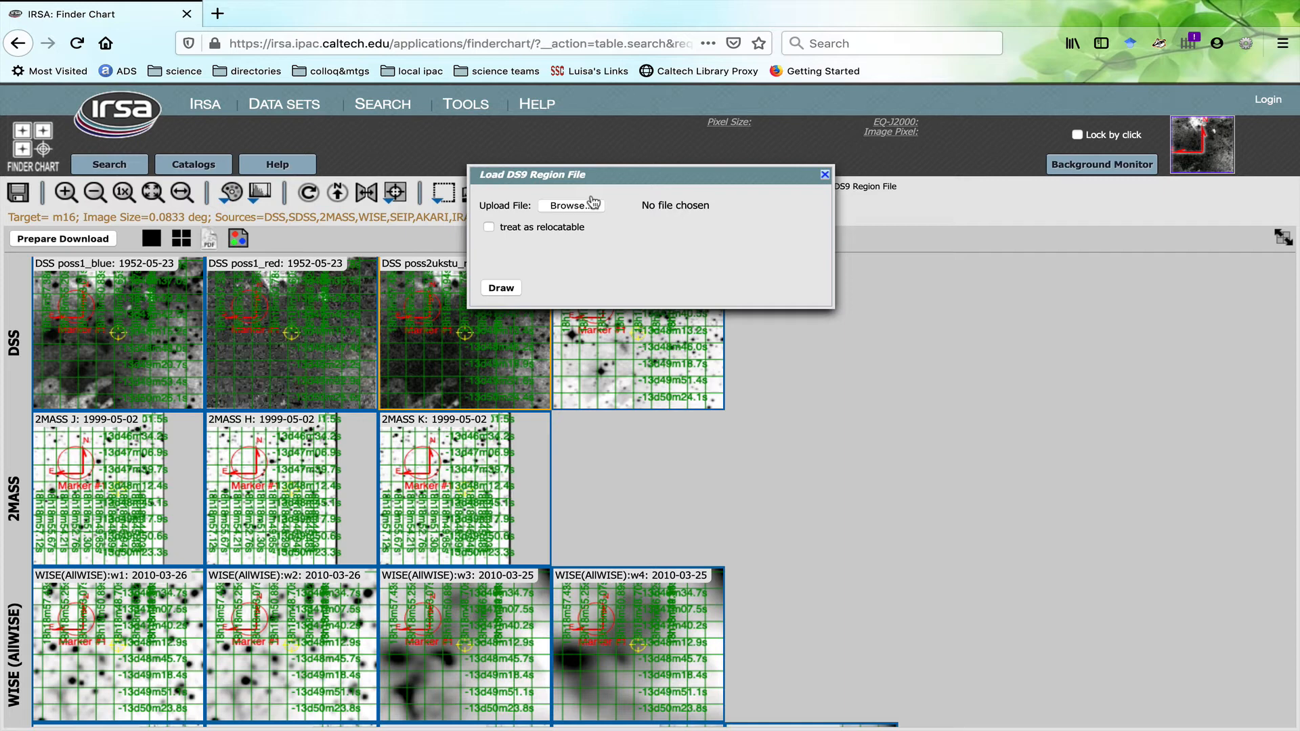
{"action": "left_click", "coordinate": [824, 175]}
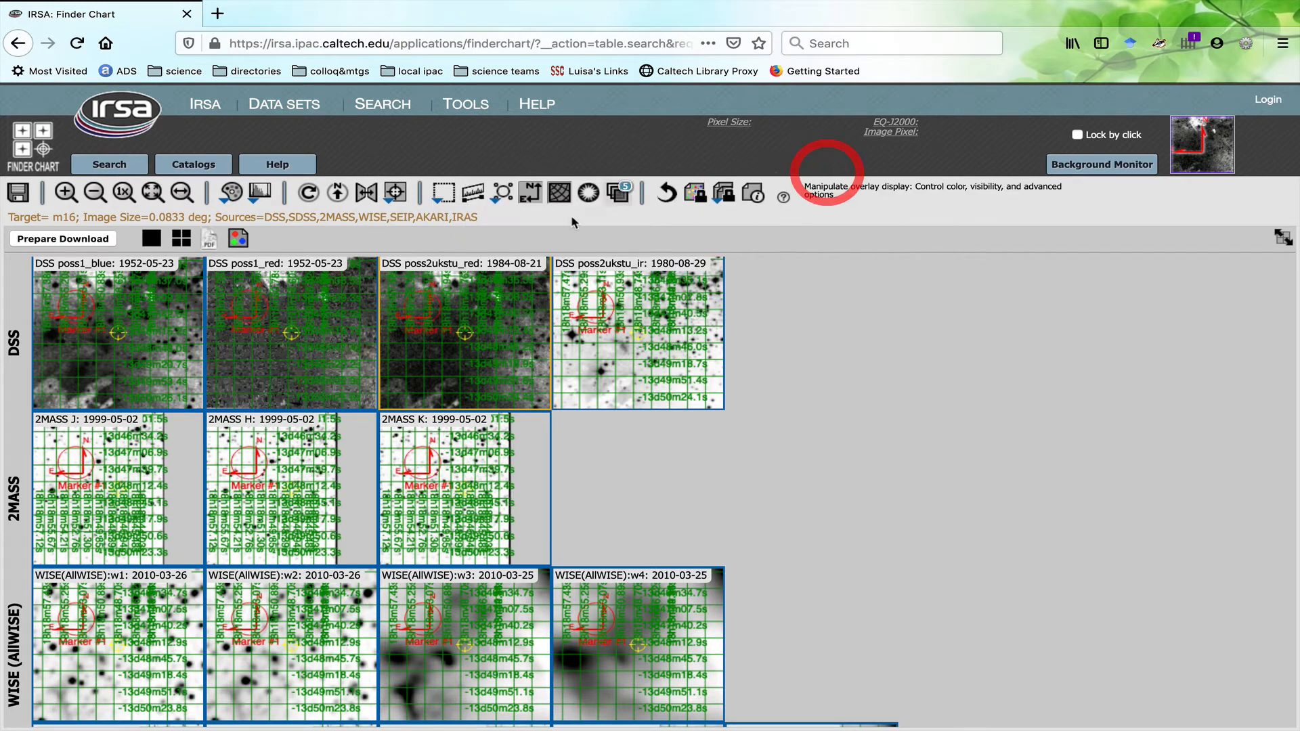
Step: Delete the grid, north arrow and marker overlays from all images and close the layer settings
{"action": "left_click", "coordinate": [605, 196]}
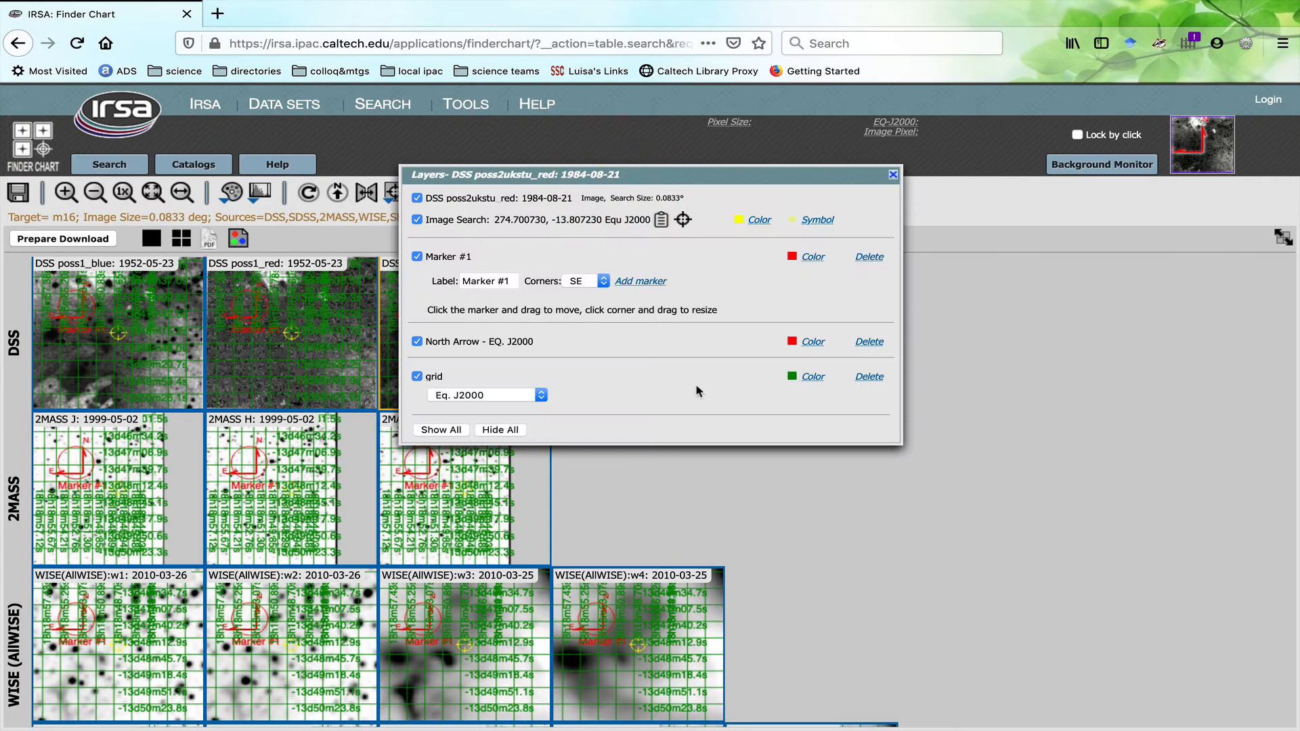
{"action": "left_click", "coordinate": [869, 376]}
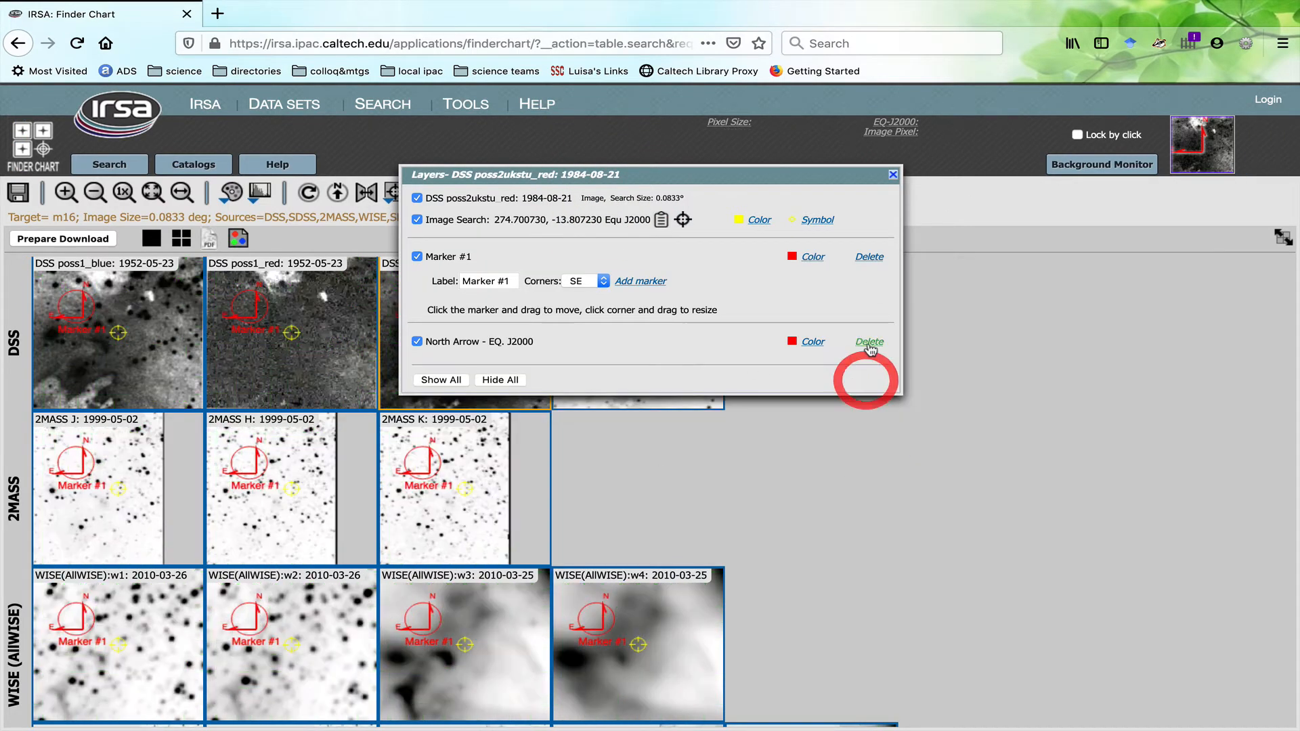
{"action": "left_click", "coordinate": [870, 341]}
{"action": "left_click", "coordinate": [869, 256]}
{"action": "left_click", "coordinate": [893, 175]}
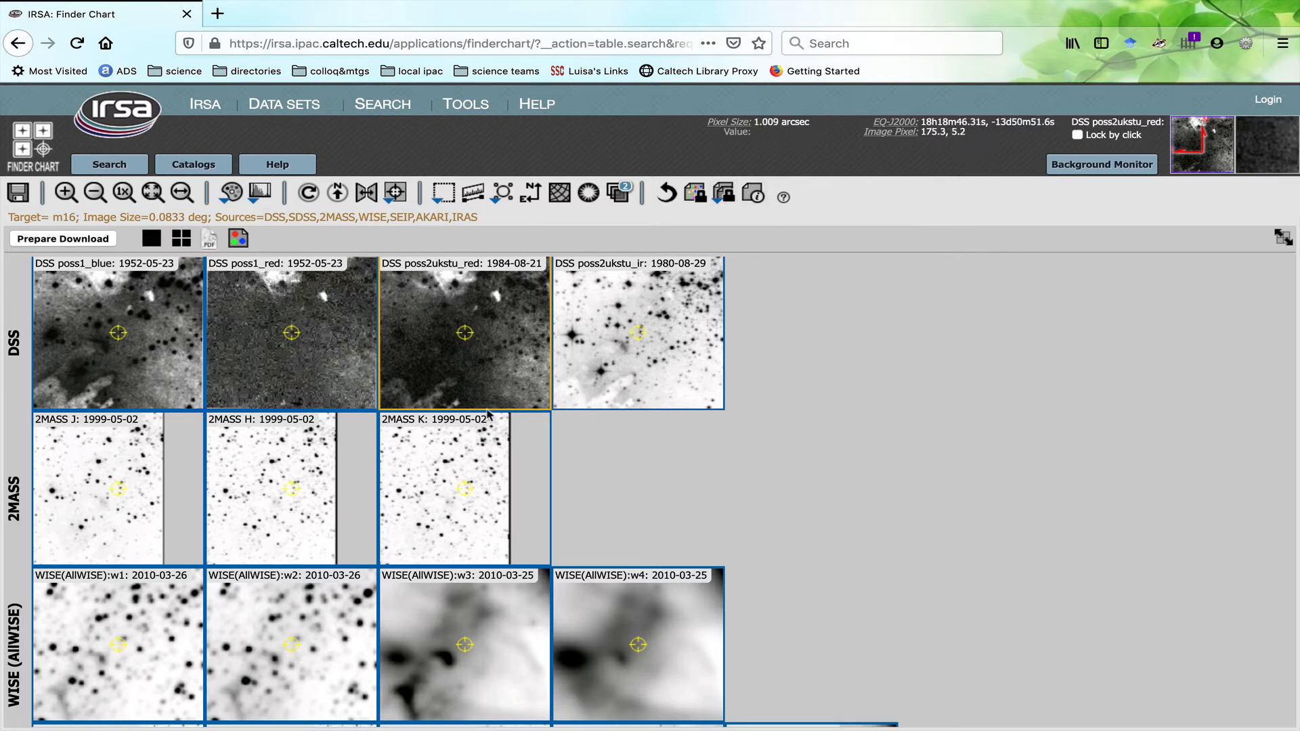
Step: View the FITS header of the DSS poss2ukstu_red image, sort it by keyword in descending order, and close it
{"action": "left_click", "coordinate": [743, 201]}
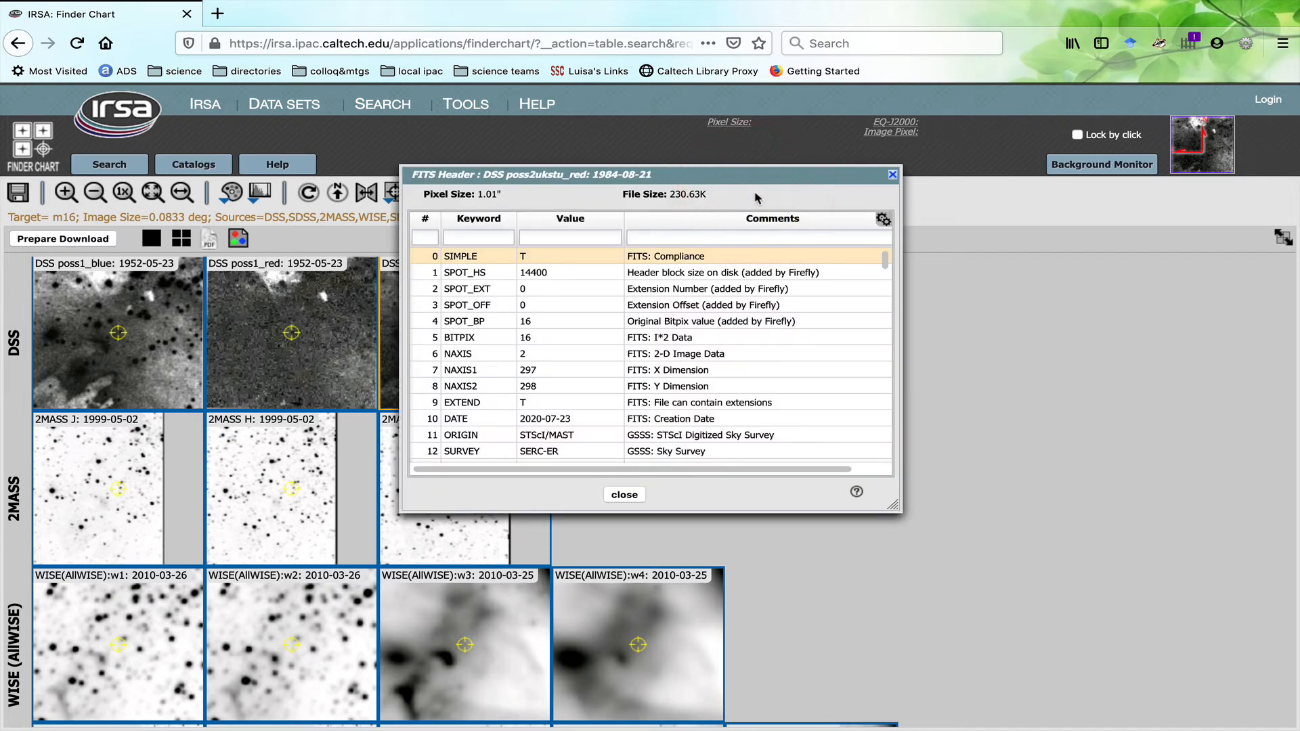
{"action": "left_click", "coordinate": [472, 221]}
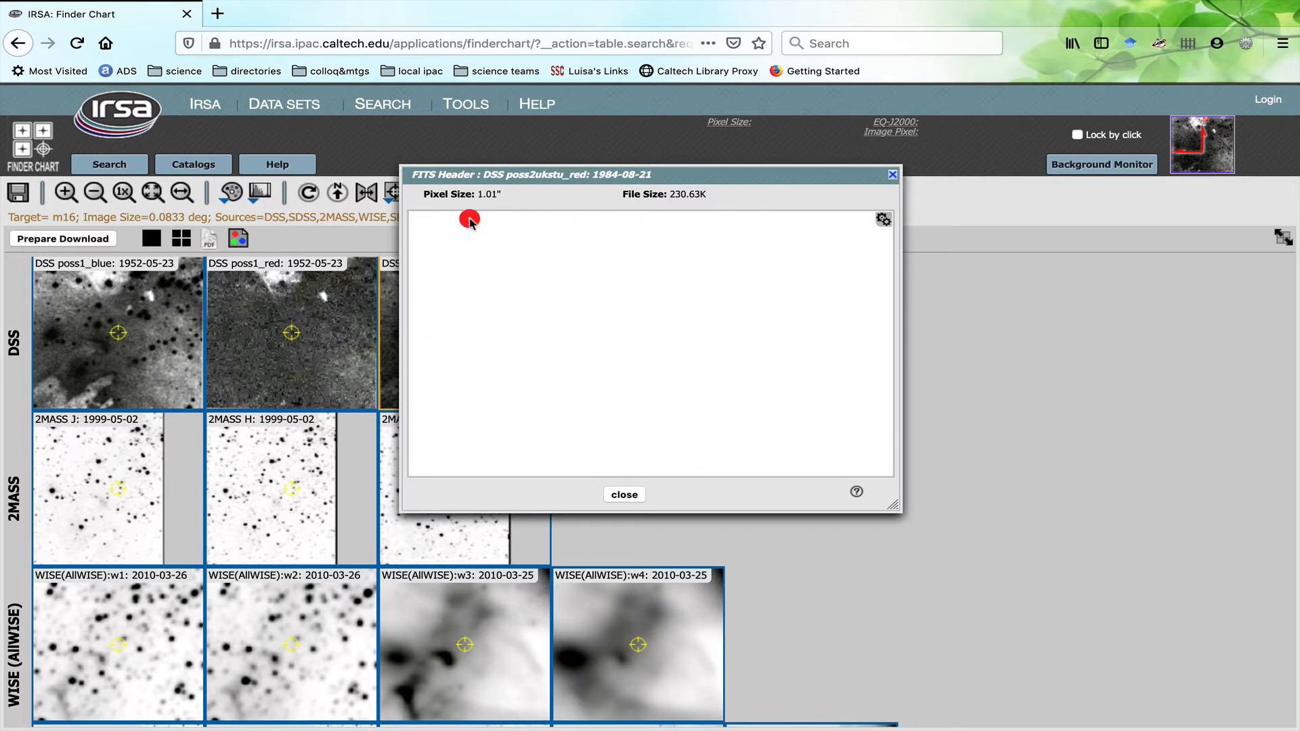
{"action": "left_click", "coordinate": [472, 221]}
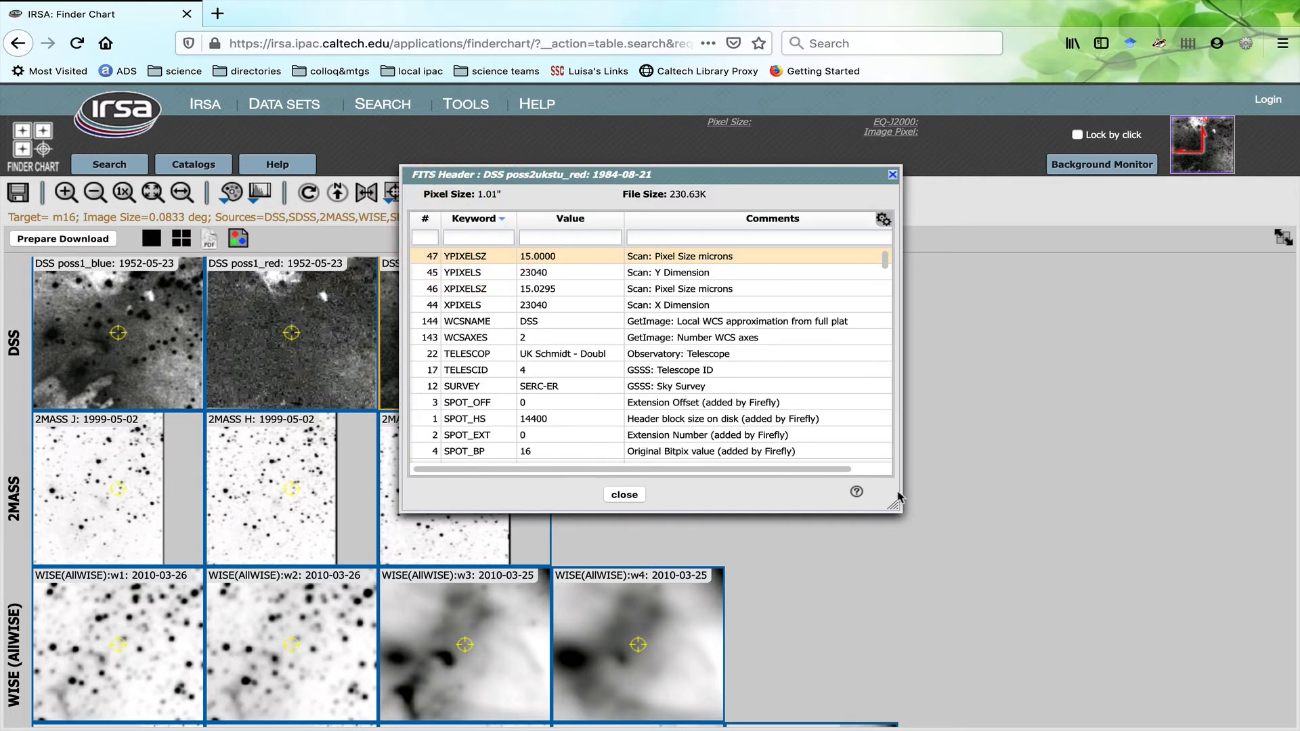
{"action": "left_click", "coordinate": [891, 176]}
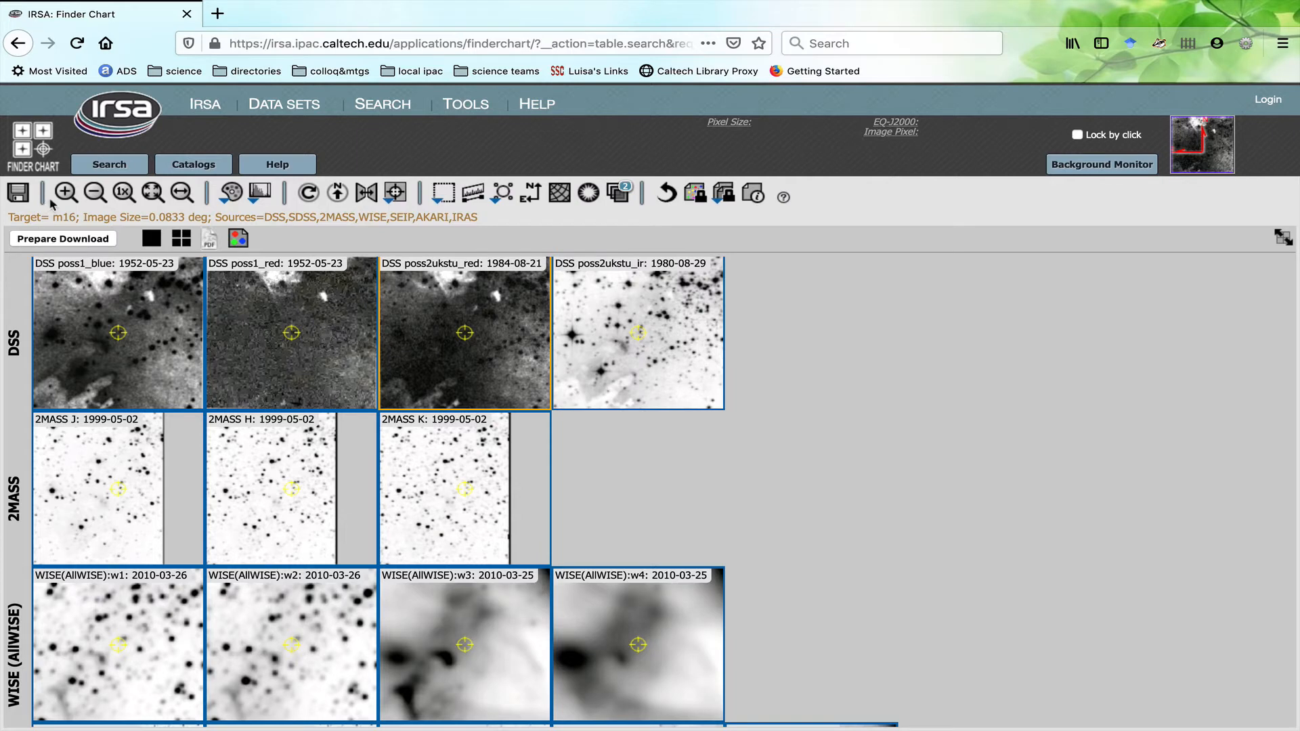
Step: Rerun the m16 image search with corresponding catalogs included, searching within the image boundary
{"action": "left_click", "coordinate": [109, 164]}
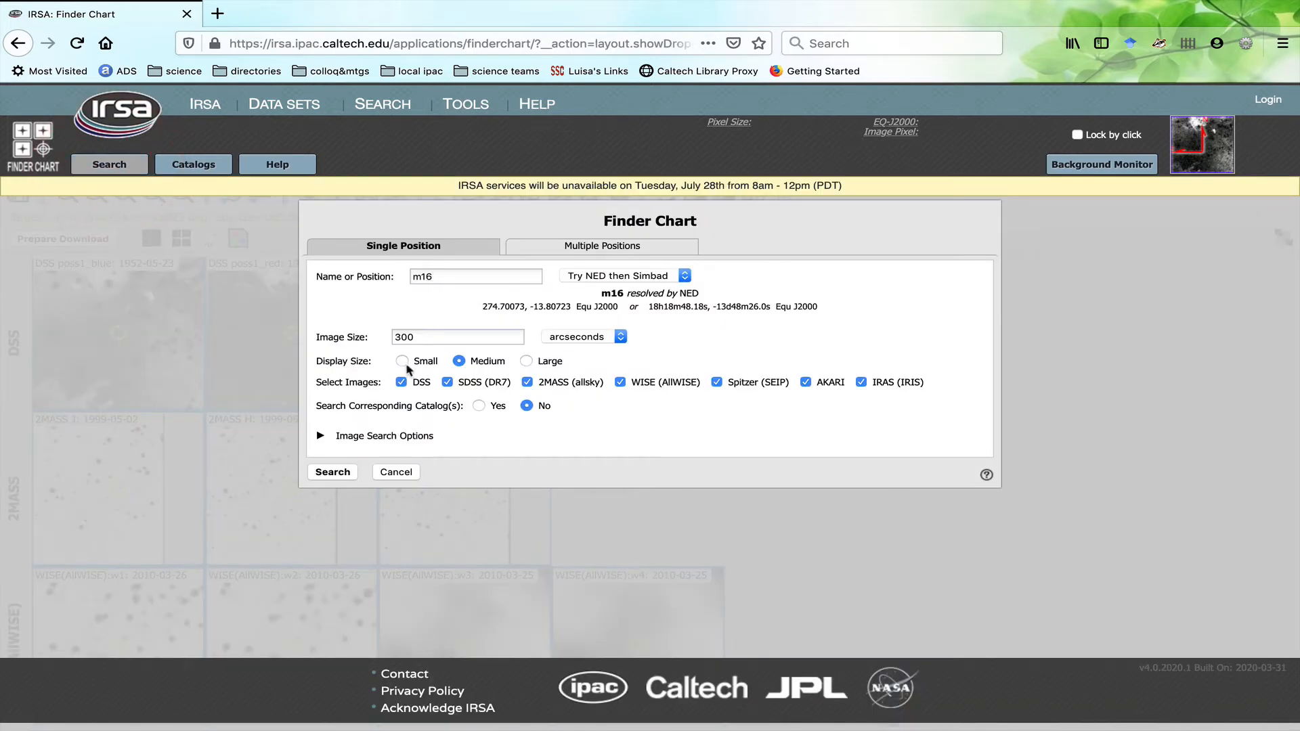
{"action": "left_click", "coordinate": [479, 406]}
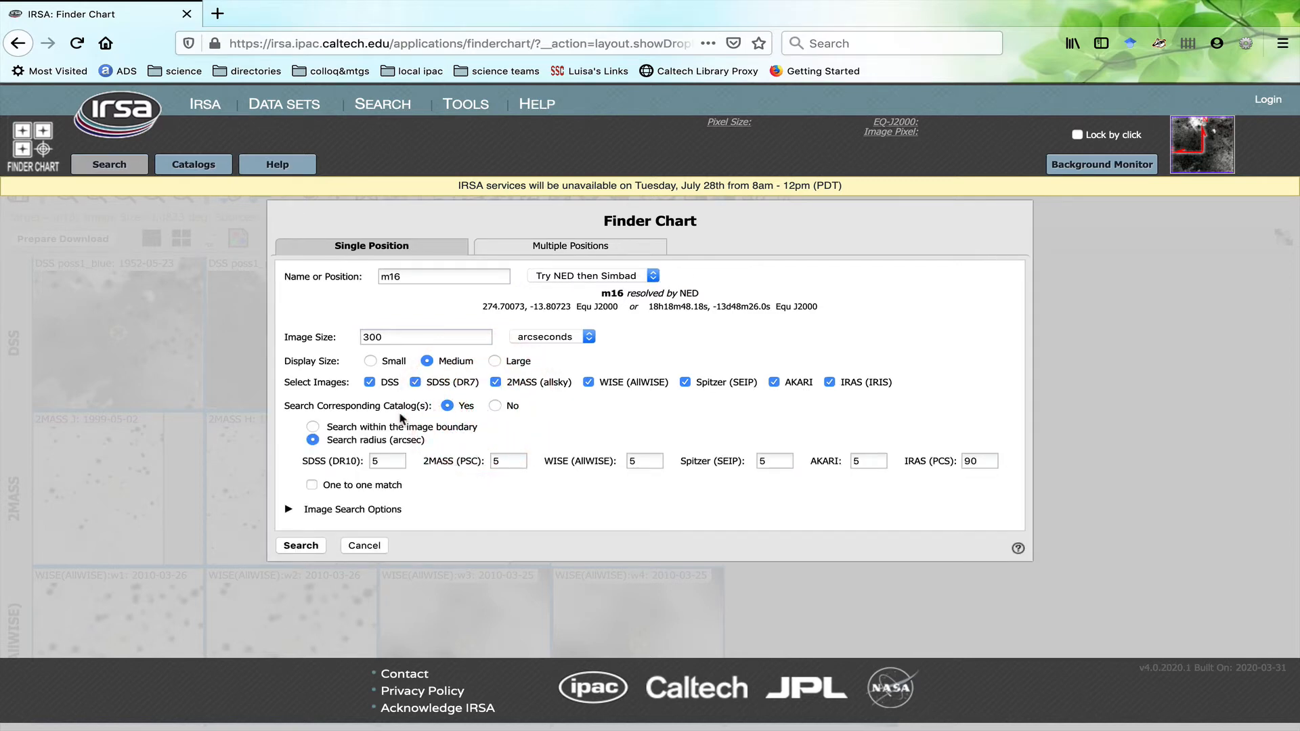
{"action": "left_click", "coordinate": [313, 427]}
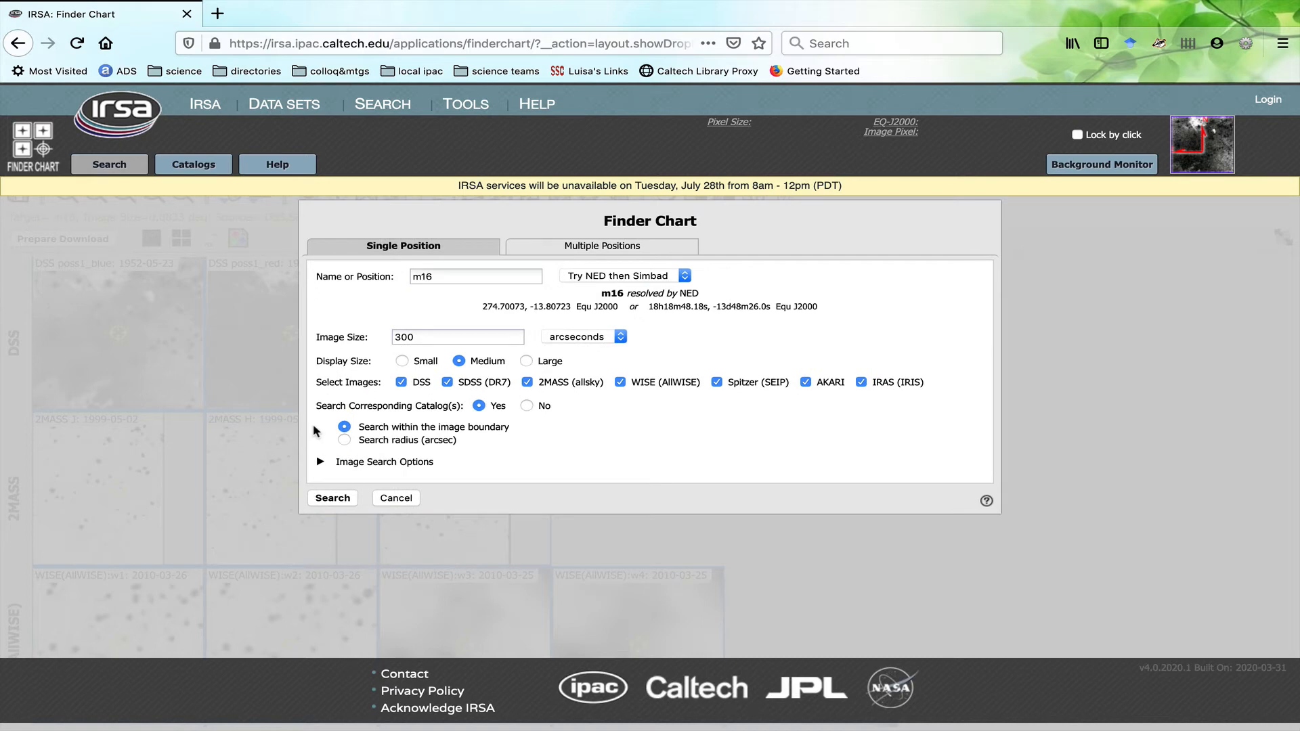
{"action": "left_click", "coordinate": [336, 498]}
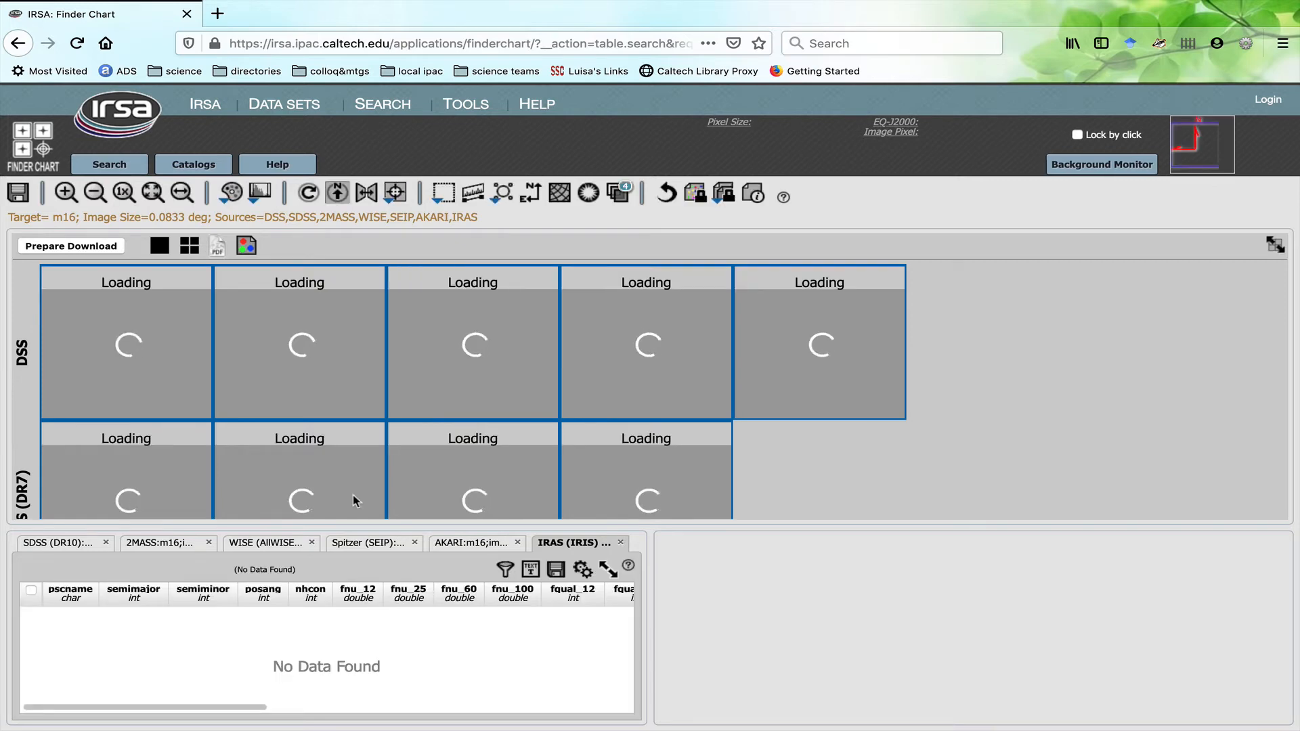
{"action": "left_click", "coordinate": [353, 500]}
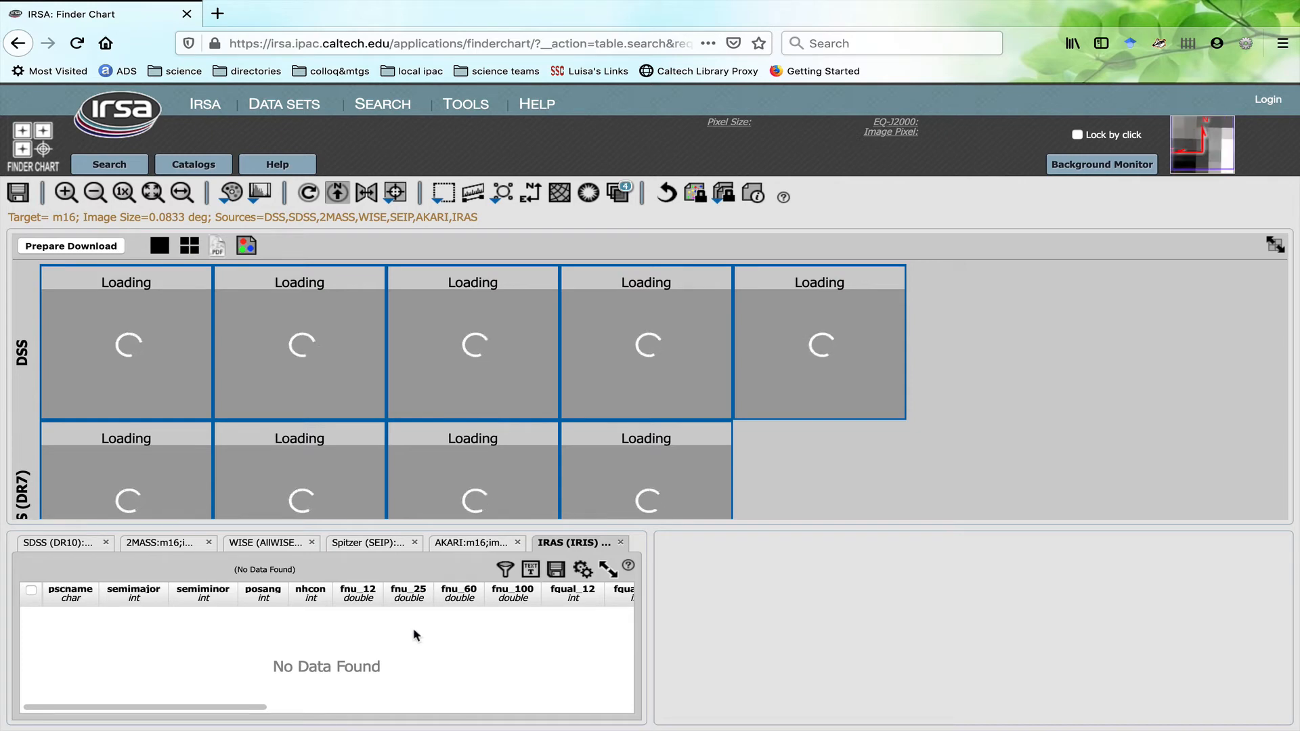
Step: Check the AKARI, Spitzer, WISE, 2MASS and SDSS catalog tables, and close the SDSS (DR10) table
{"action": "left_click", "coordinate": [449, 542]}
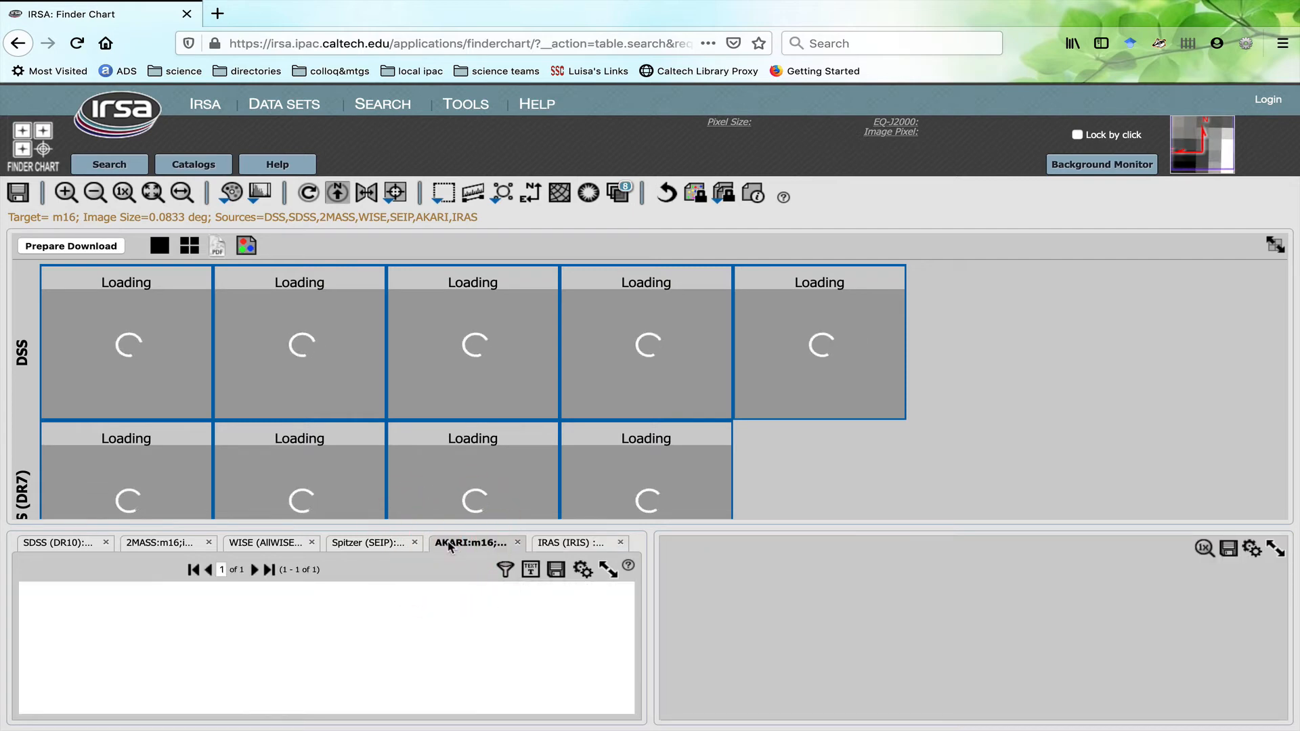
{"action": "left_click", "coordinate": [385, 543]}
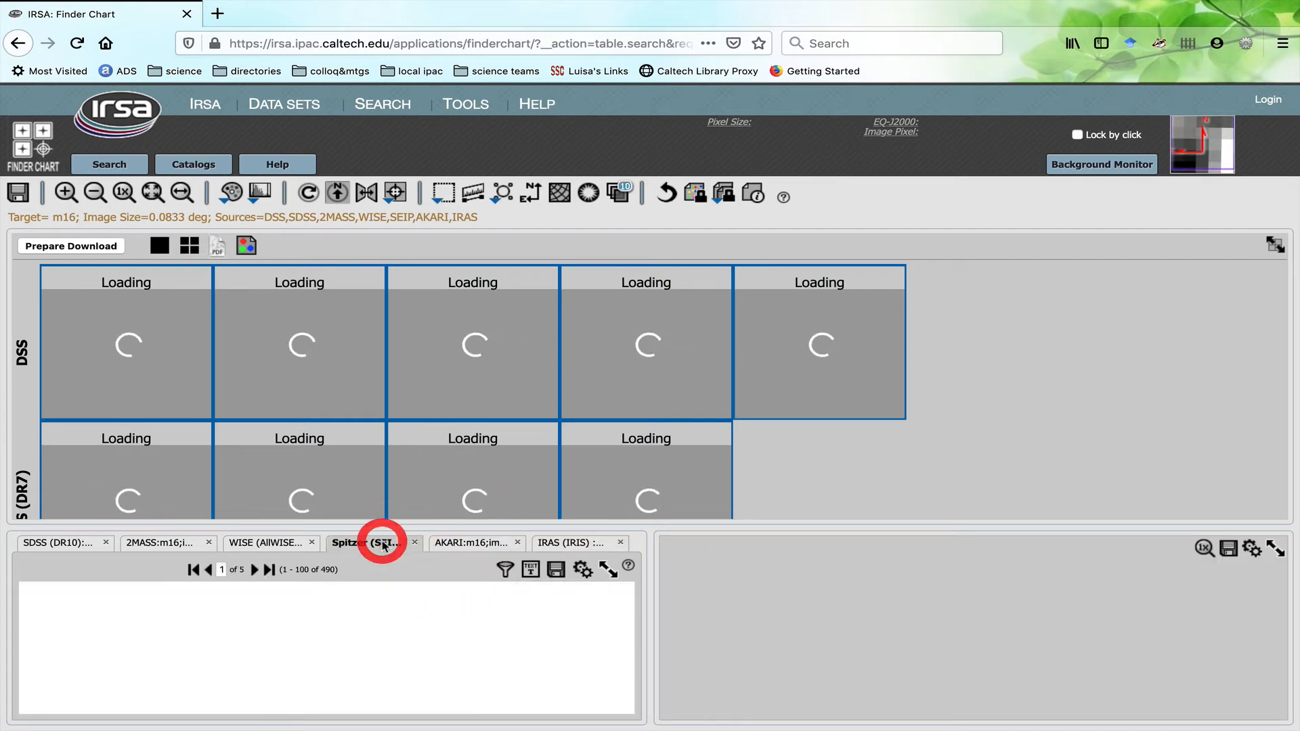
{"action": "left_click", "coordinate": [248, 544]}
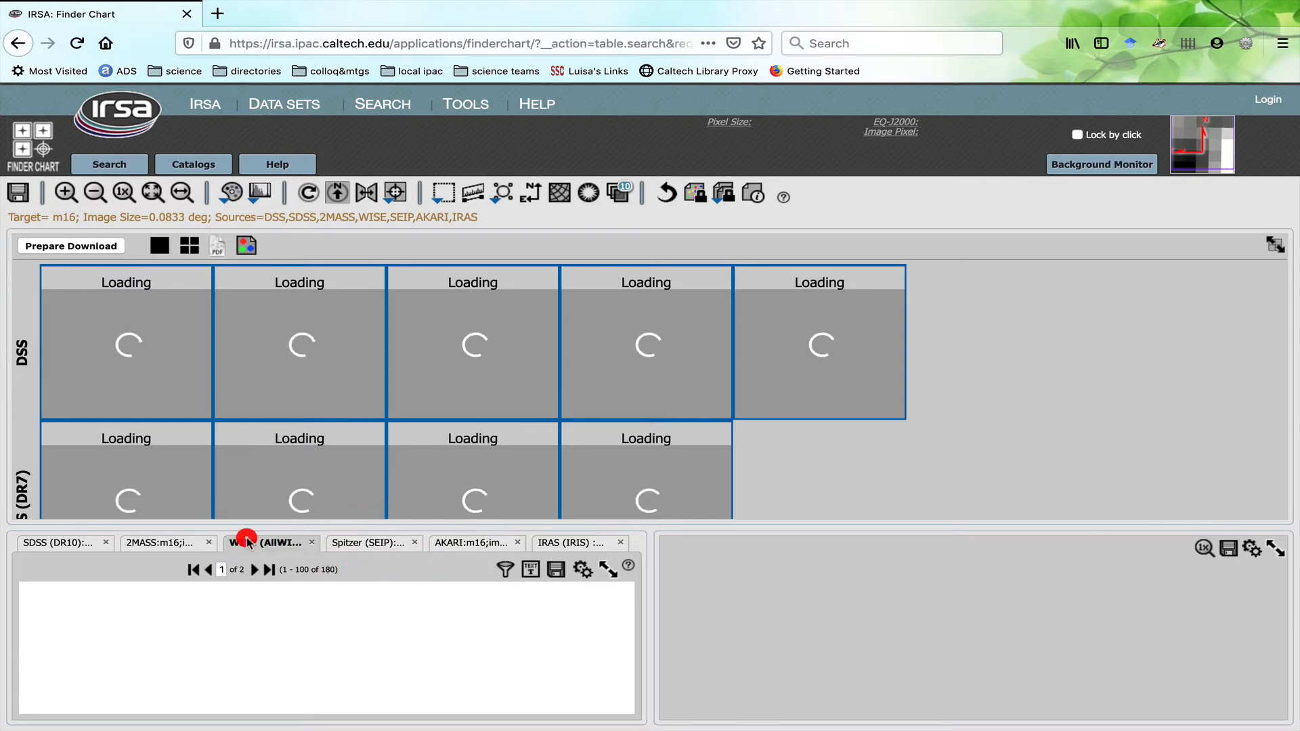
{"action": "left_click", "coordinate": [131, 544]}
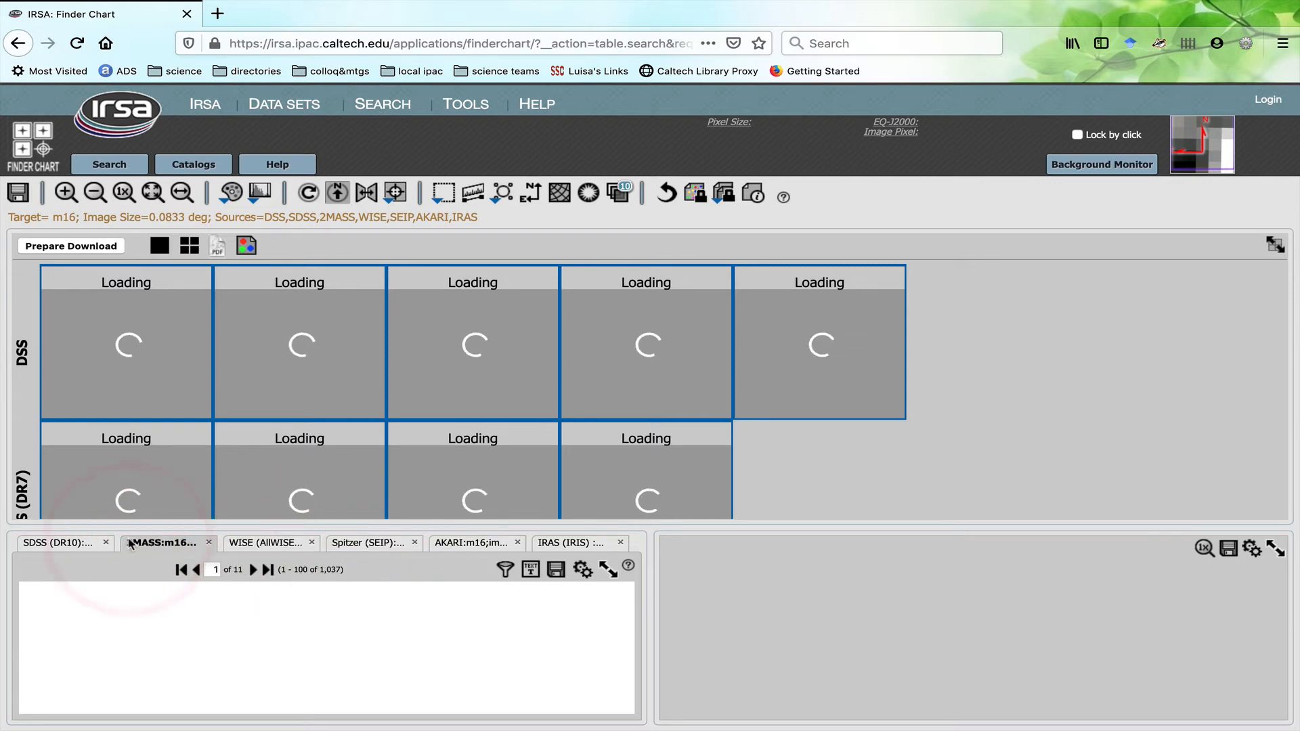
{"action": "left_click", "coordinate": [53, 542]}
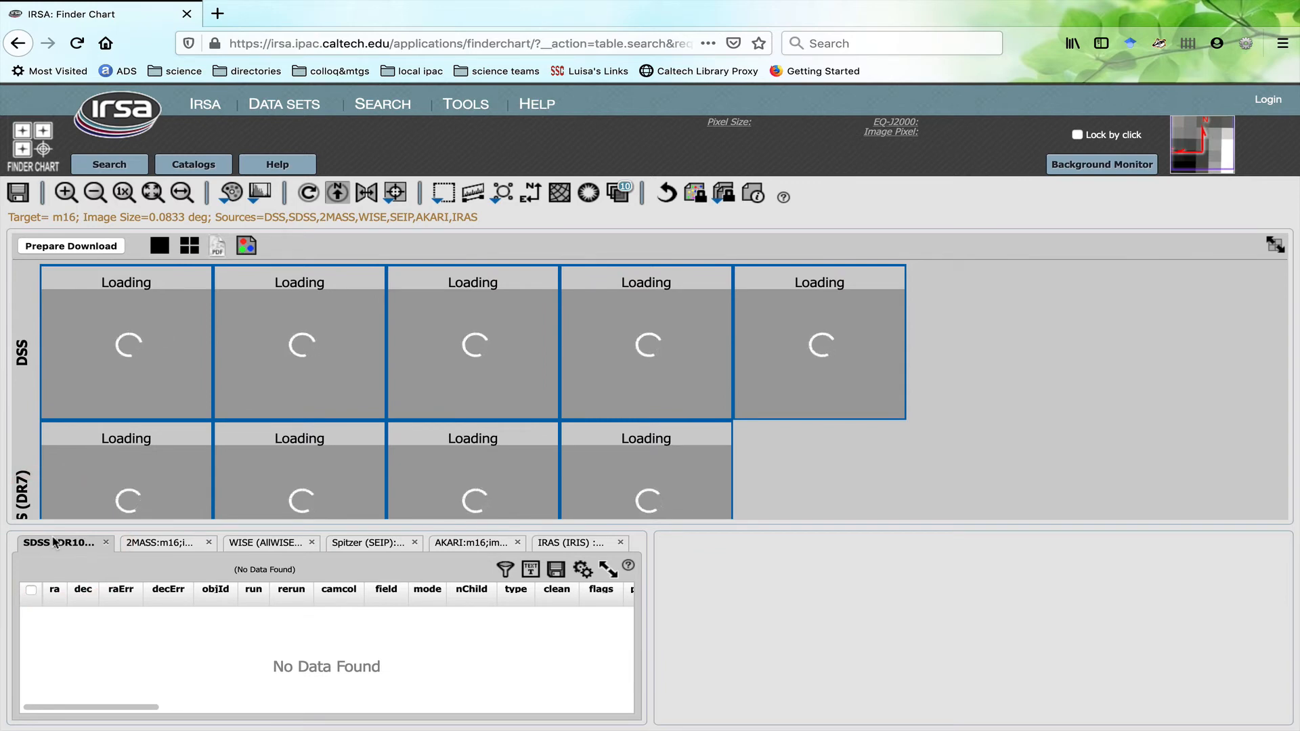
{"action": "left_click", "coordinate": [105, 543]}
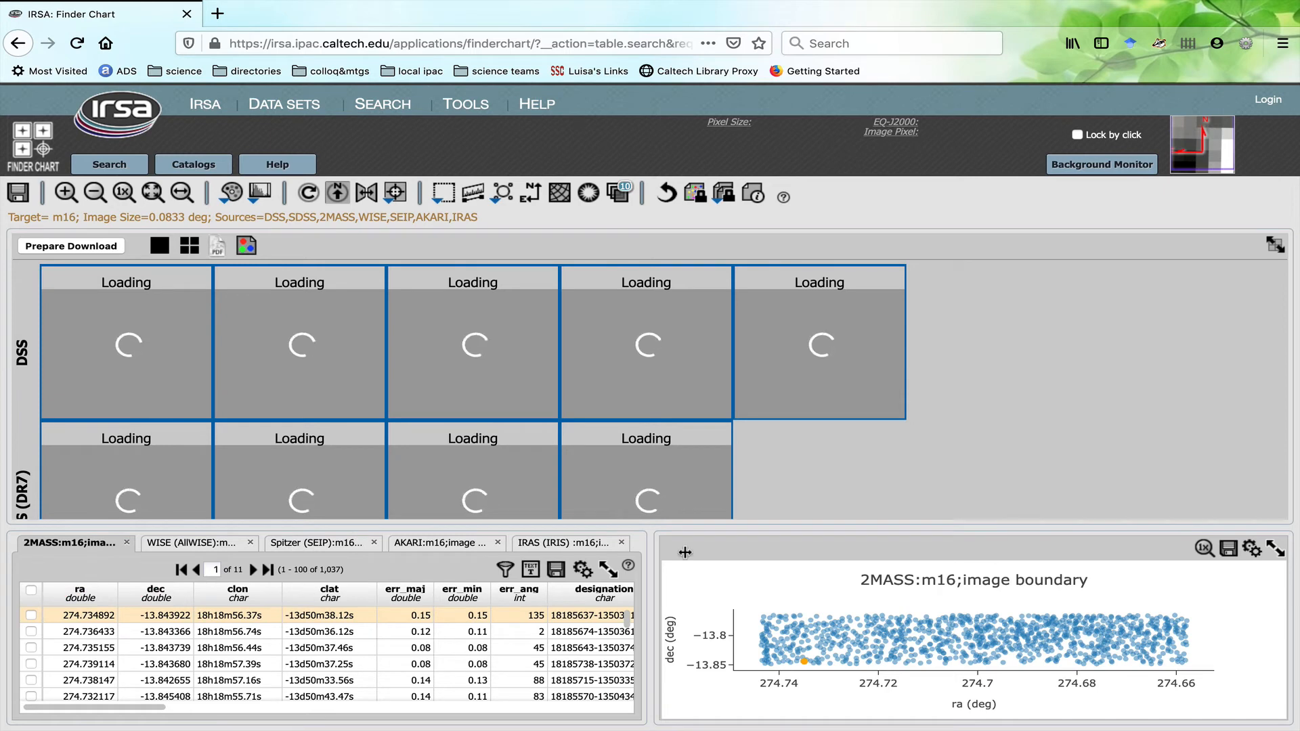
Step: Examine the catalog sources overlaid on the 2MASS, WISE, AKARI and IRAS images, and show the AKARI table
{"action": "scroll", "coordinate": [665, 454], "scroll_direction": "down", "scroll_amount": 3}
{"action": "scroll", "coordinate": [666, 454], "scroll_direction": "down", "scroll_amount": 2}
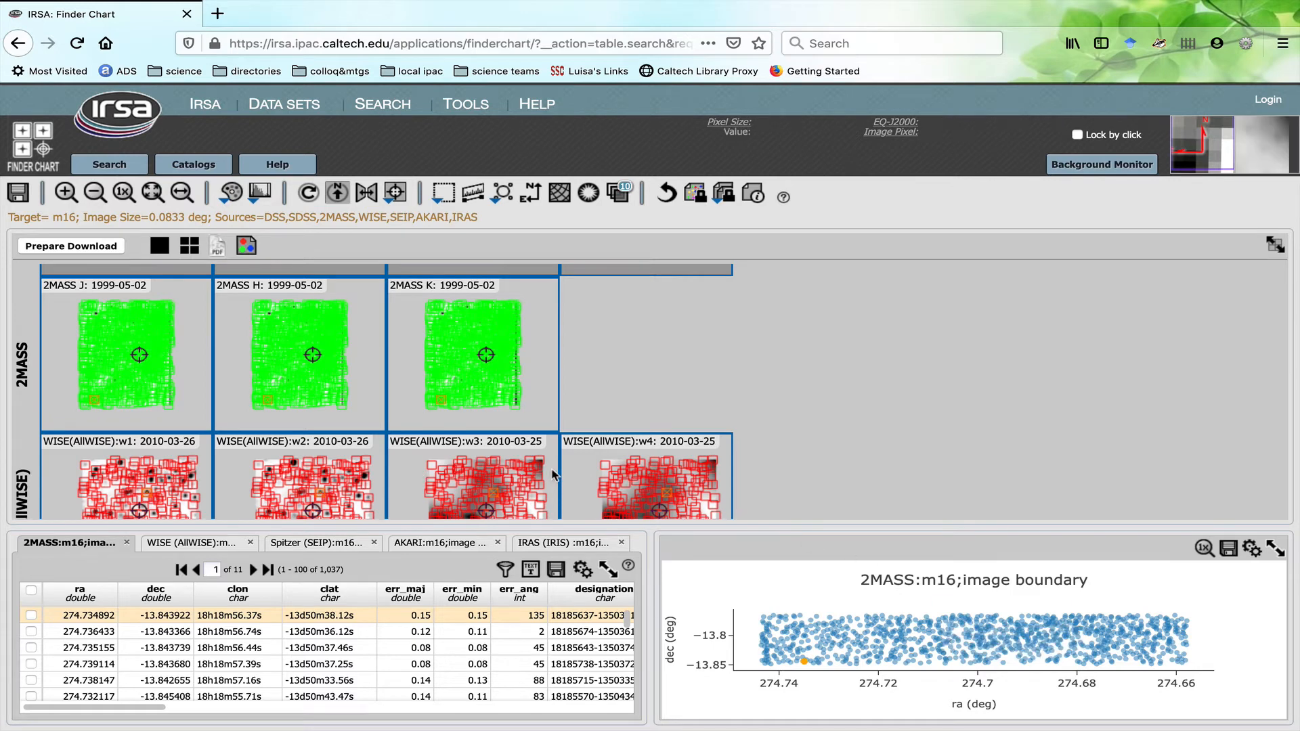
{"action": "scroll", "coordinate": [176, 474], "scroll_direction": "down", "scroll_amount": 2}
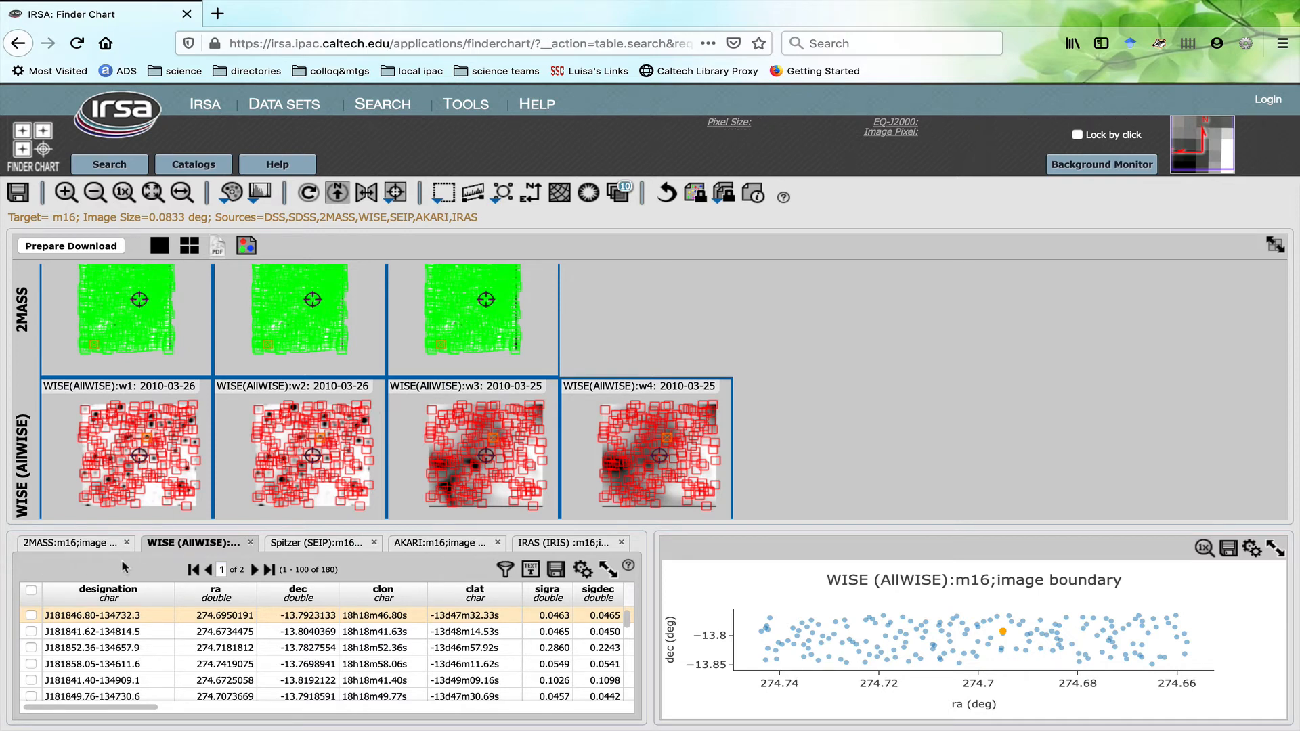
{"action": "left_click", "coordinate": [458, 543]}
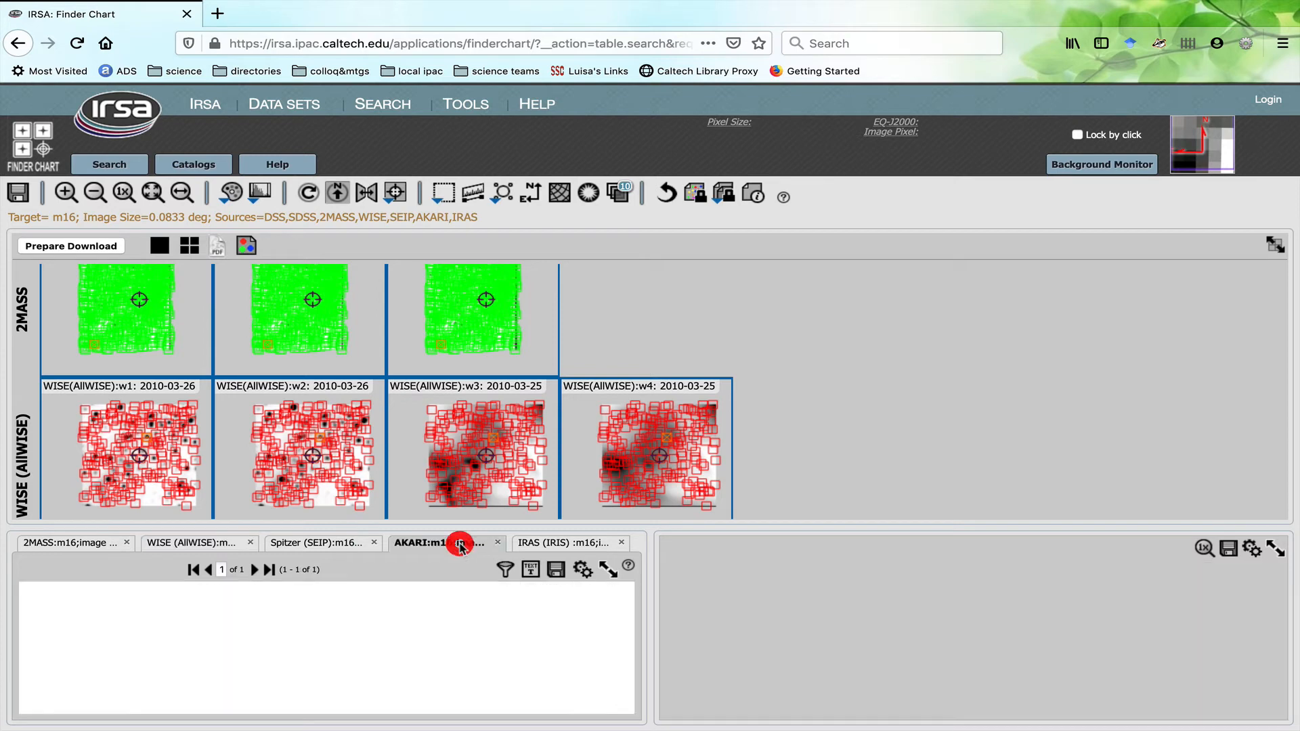
{"action": "scroll", "coordinate": [475, 490], "scroll_direction": "down", "scroll_amount": 5}
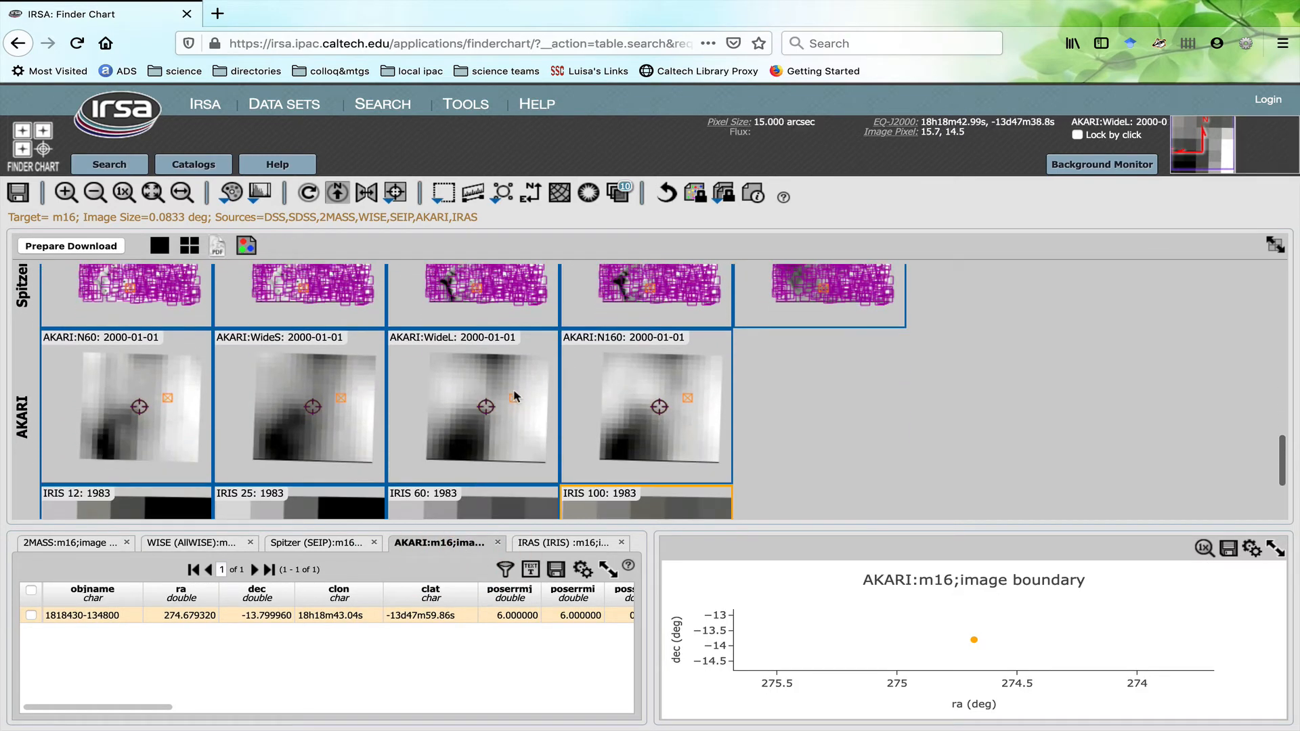
{"action": "scroll", "coordinate": [525, 394], "scroll_direction": "down", "scroll_amount": 2}
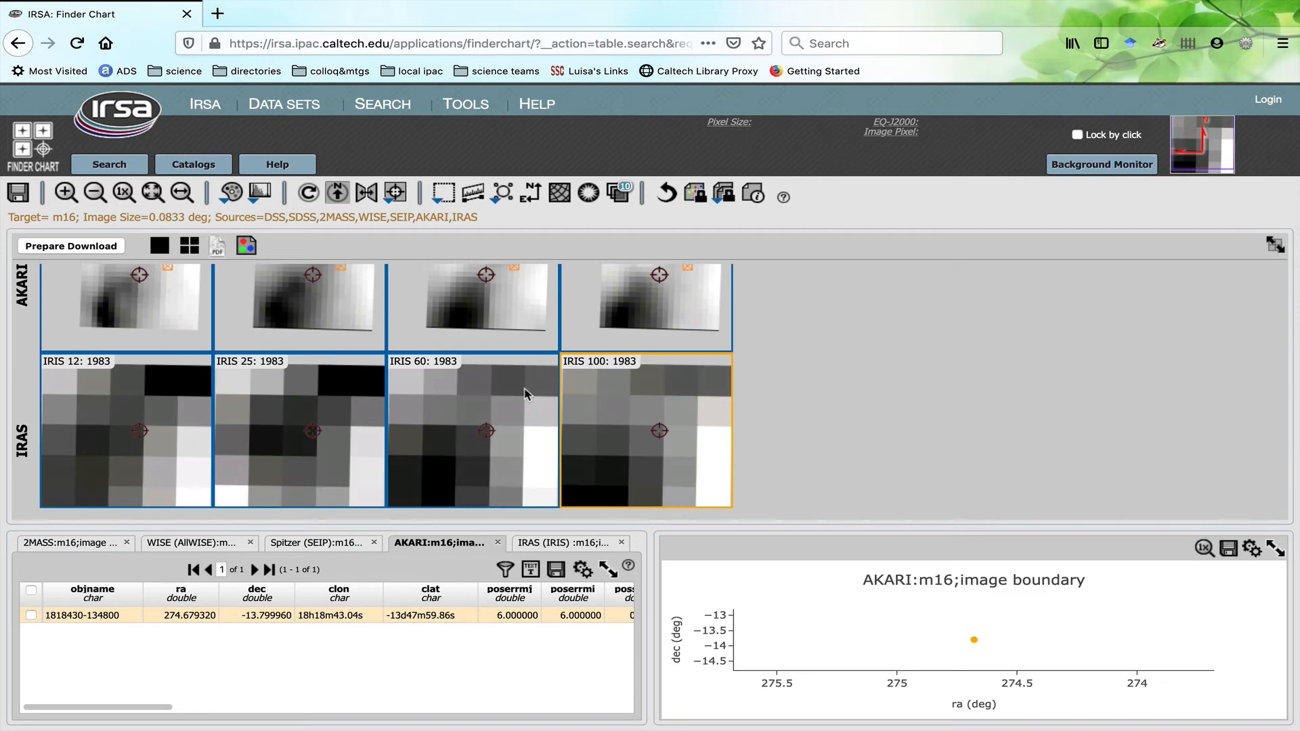
Step: Show the Spitzer (SEIP) catalog, examine its sources on the Spitzer images, and inspect points in its ra/dec plot
{"action": "left_click", "coordinate": [286, 544]}
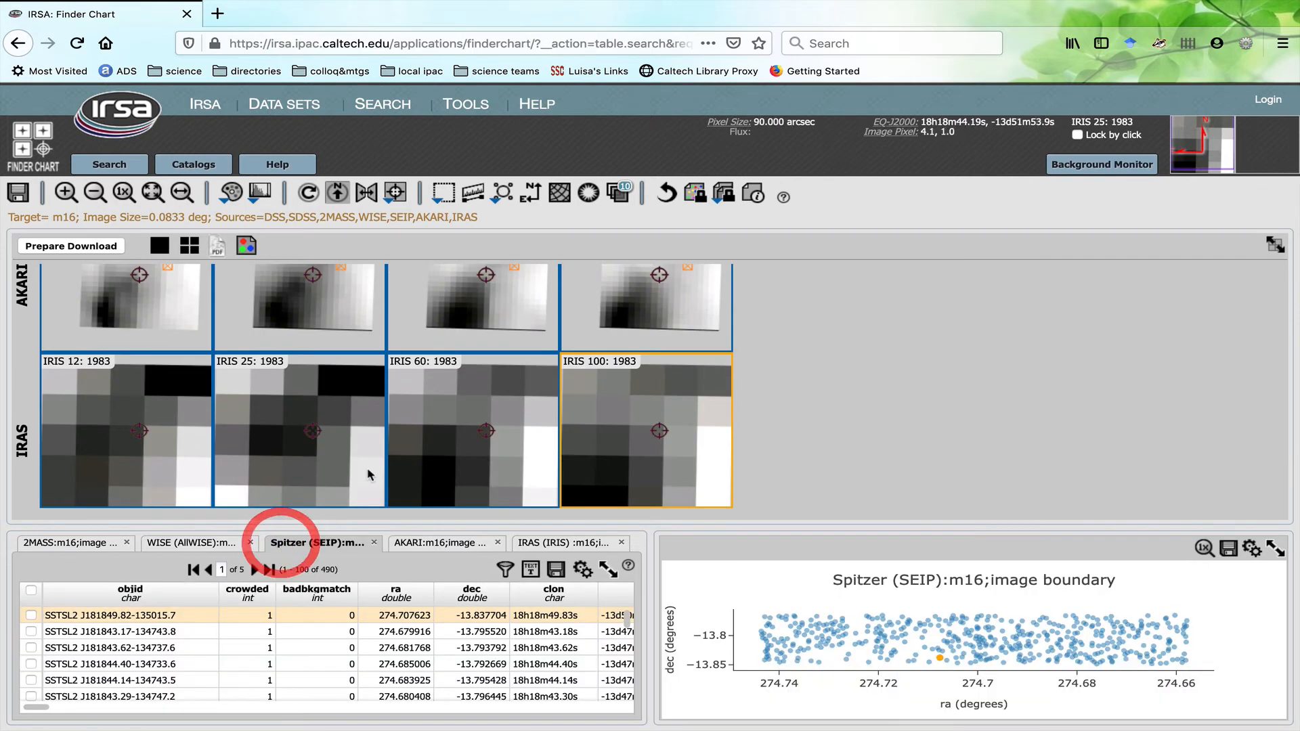
{"action": "scroll", "coordinate": [368, 475], "scroll_direction": "up", "scroll_amount": 3}
{"action": "scroll", "coordinate": [368, 474], "scroll_direction": "down", "scroll_amount": 1}
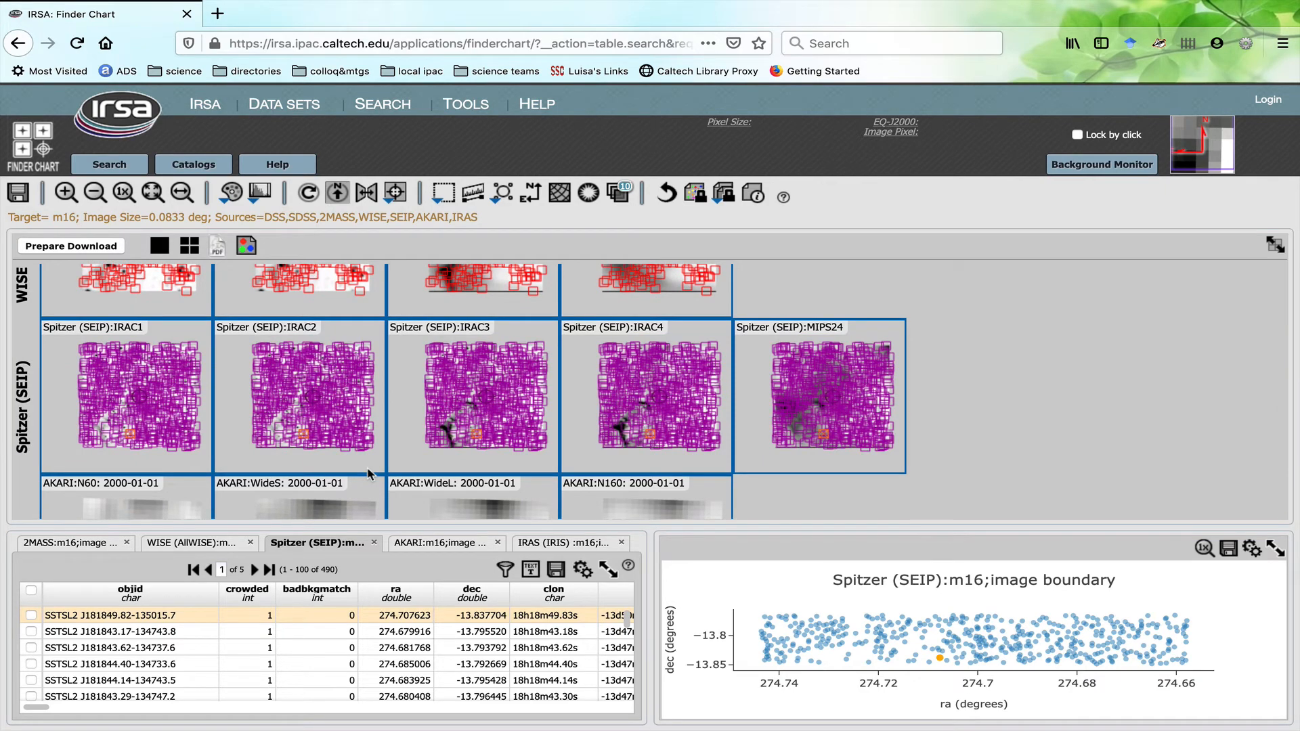
{"action": "scroll", "coordinate": [368, 474], "scroll_direction": "up", "scroll_amount": 5}
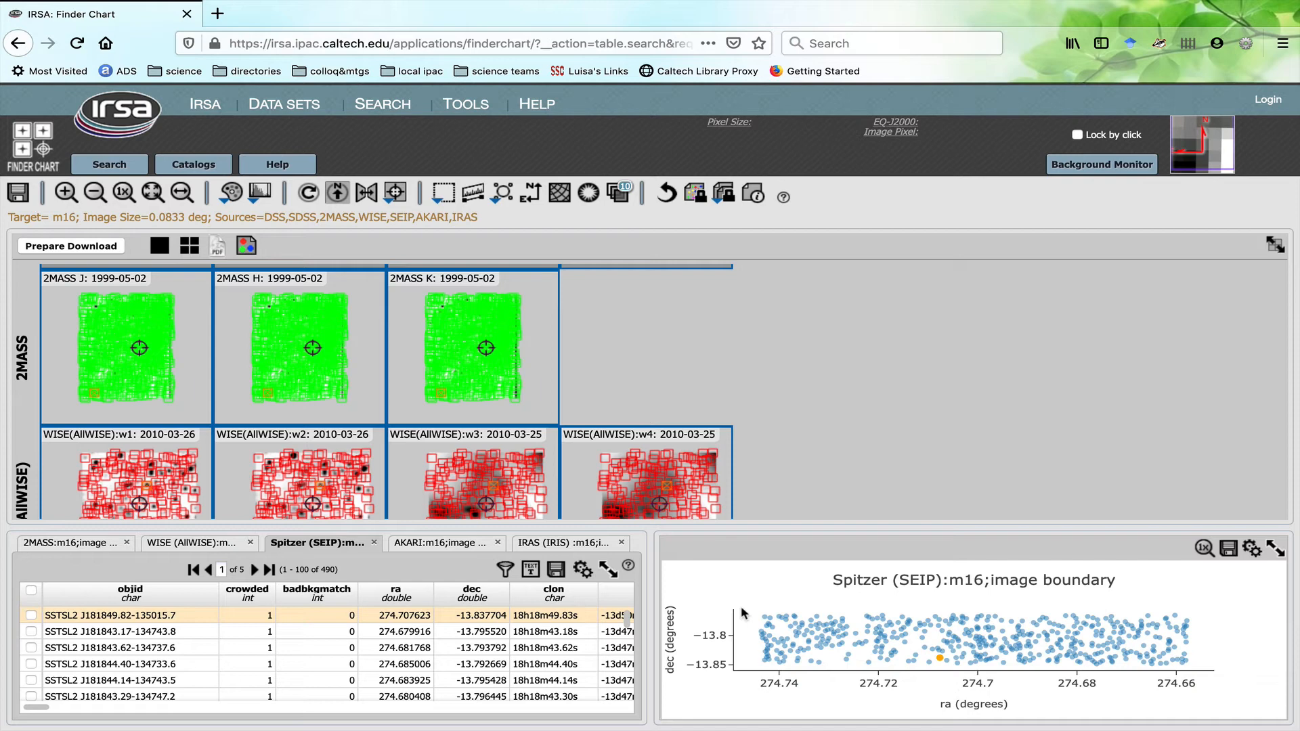
{"action": "mouse_move", "coordinate": [795, 620]}
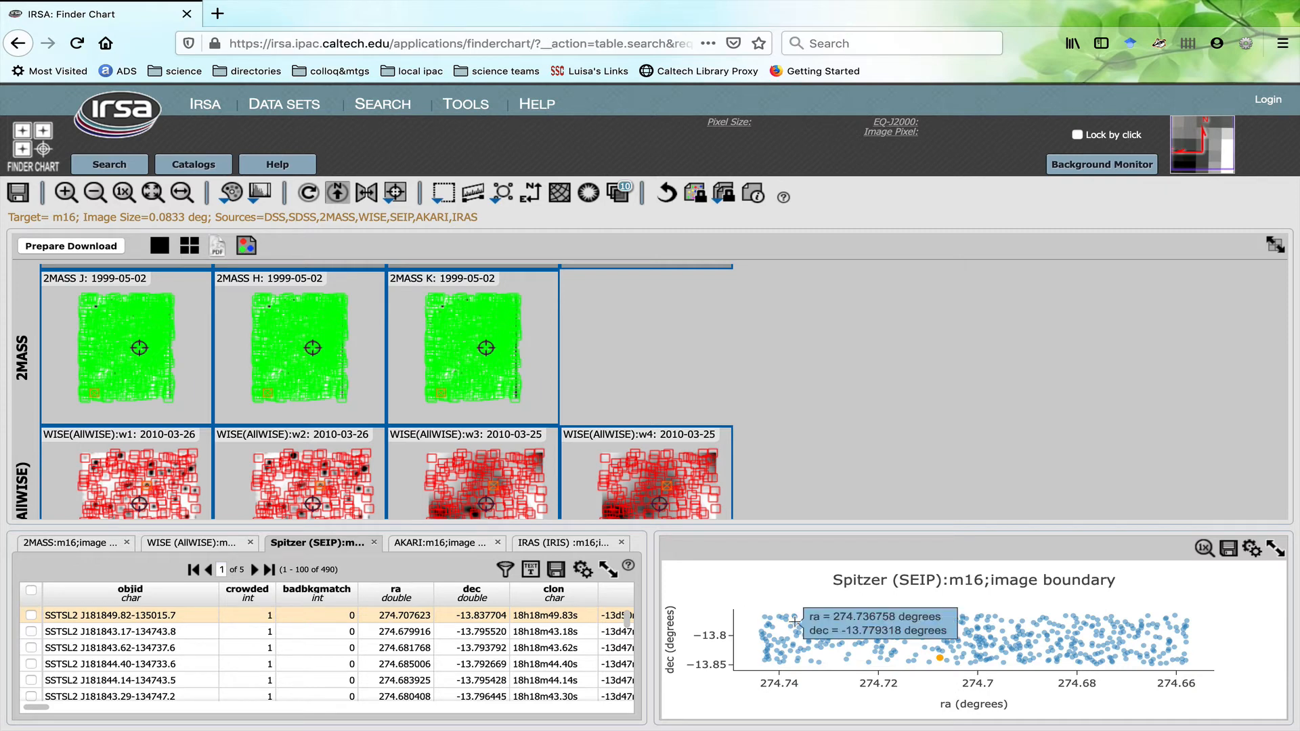
{"action": "mouse_move", "coordinate": [886, 651]}
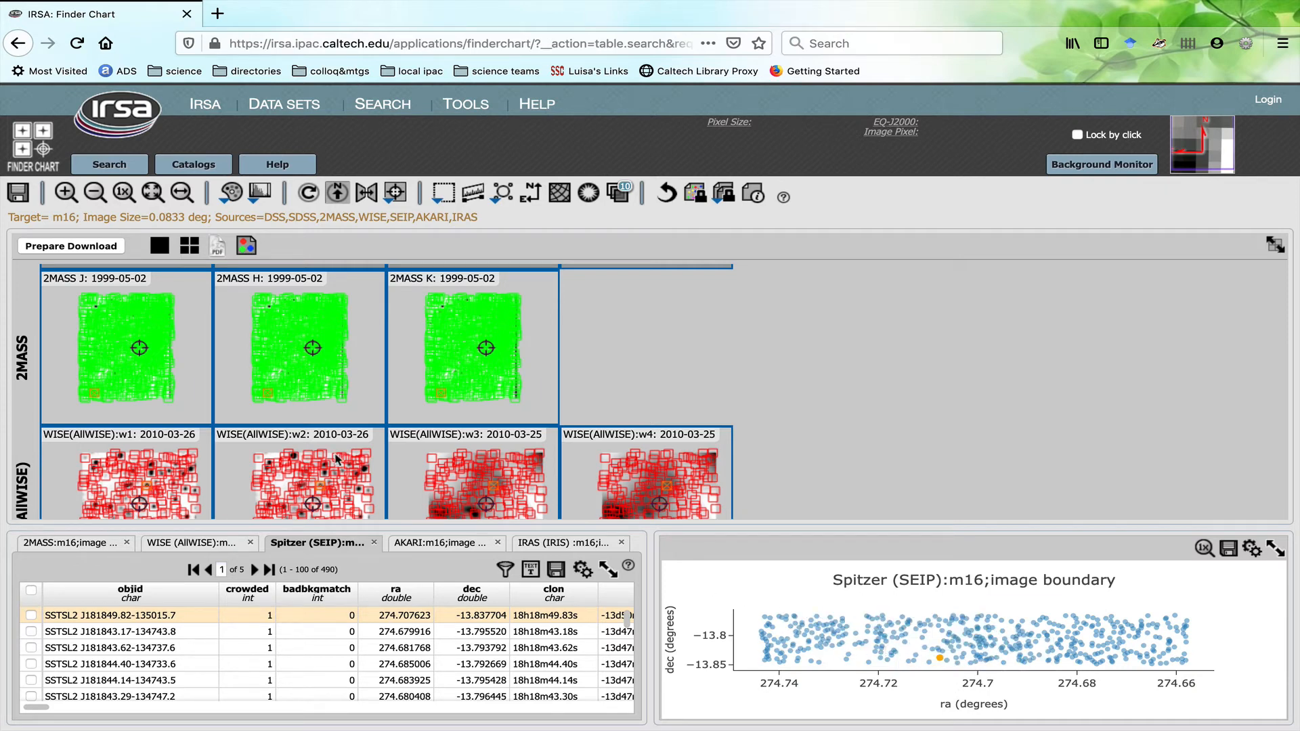
Step: Select a catalog source near the northeast corner of the 2MASS H image and locate it in the 2MASS table and plot
{"action": "left_click", "coordinate": [273, 313]}
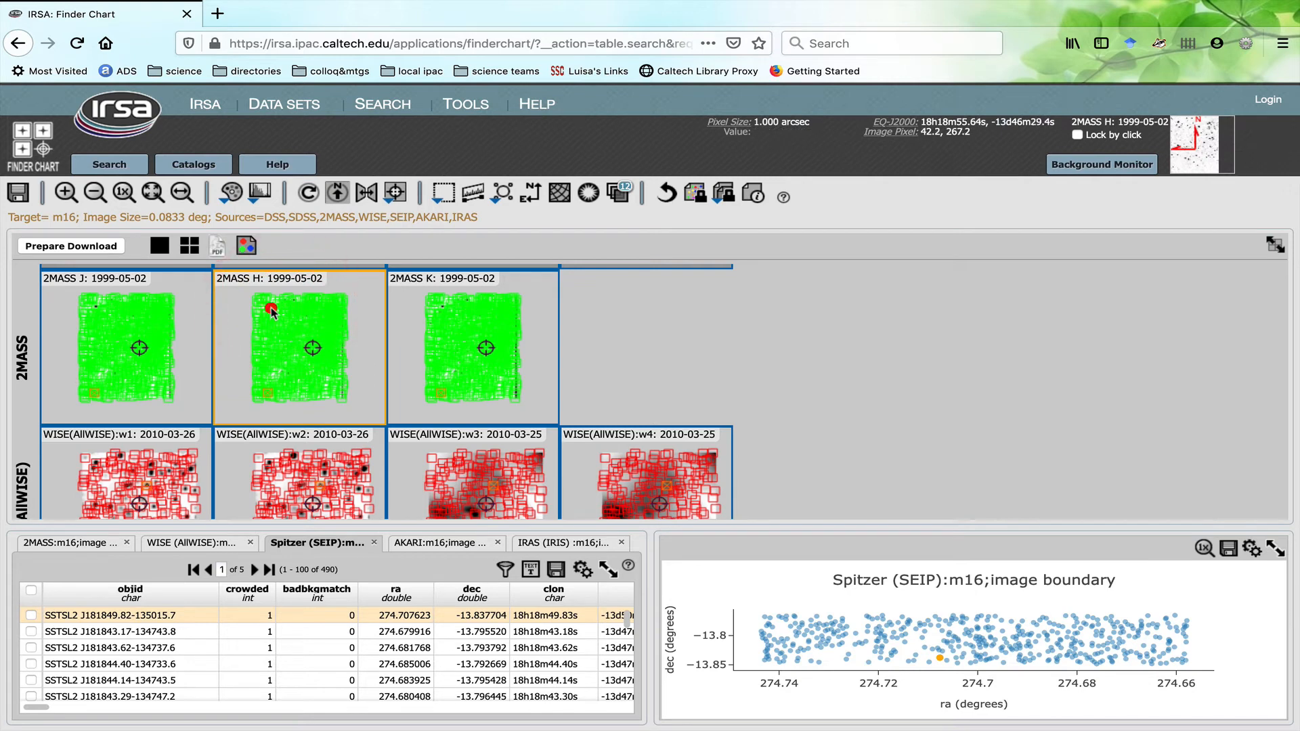
{"action": "left_click", "coordinate": [269, 310]}
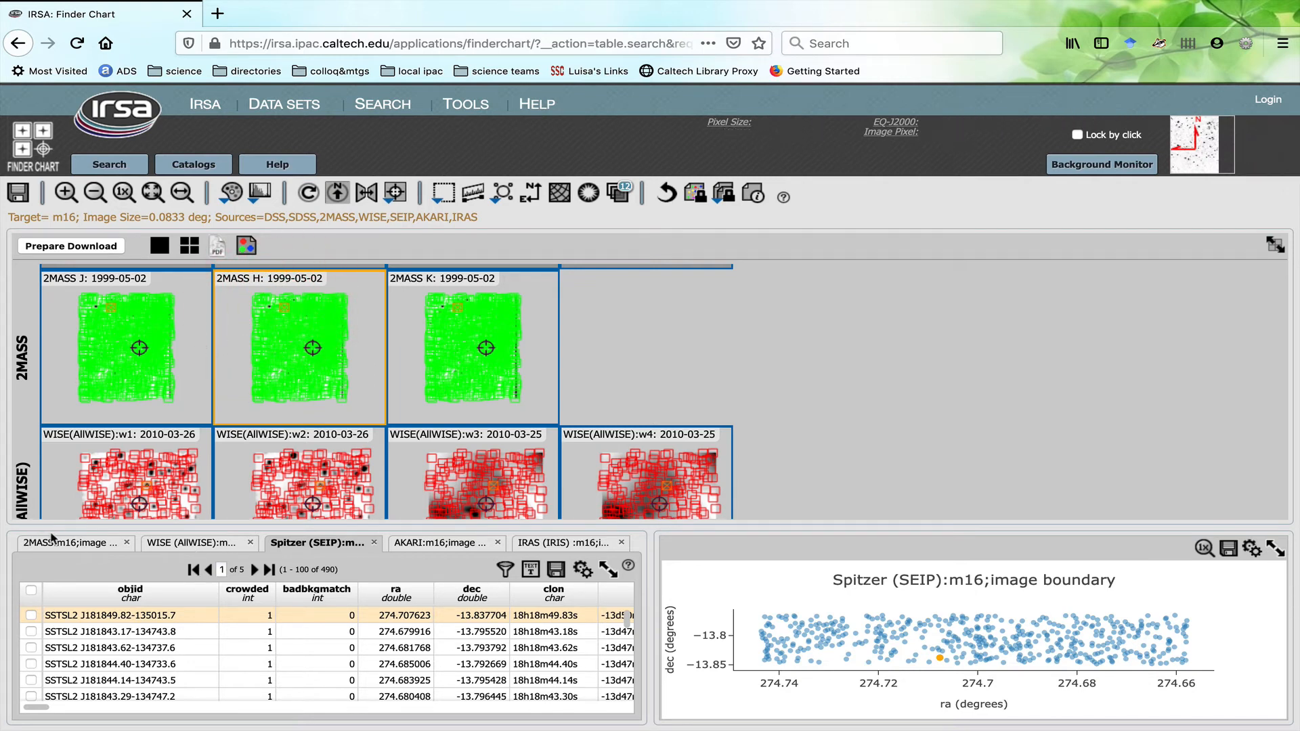
{"action": "left_click", "coordinate": [52, 543]}
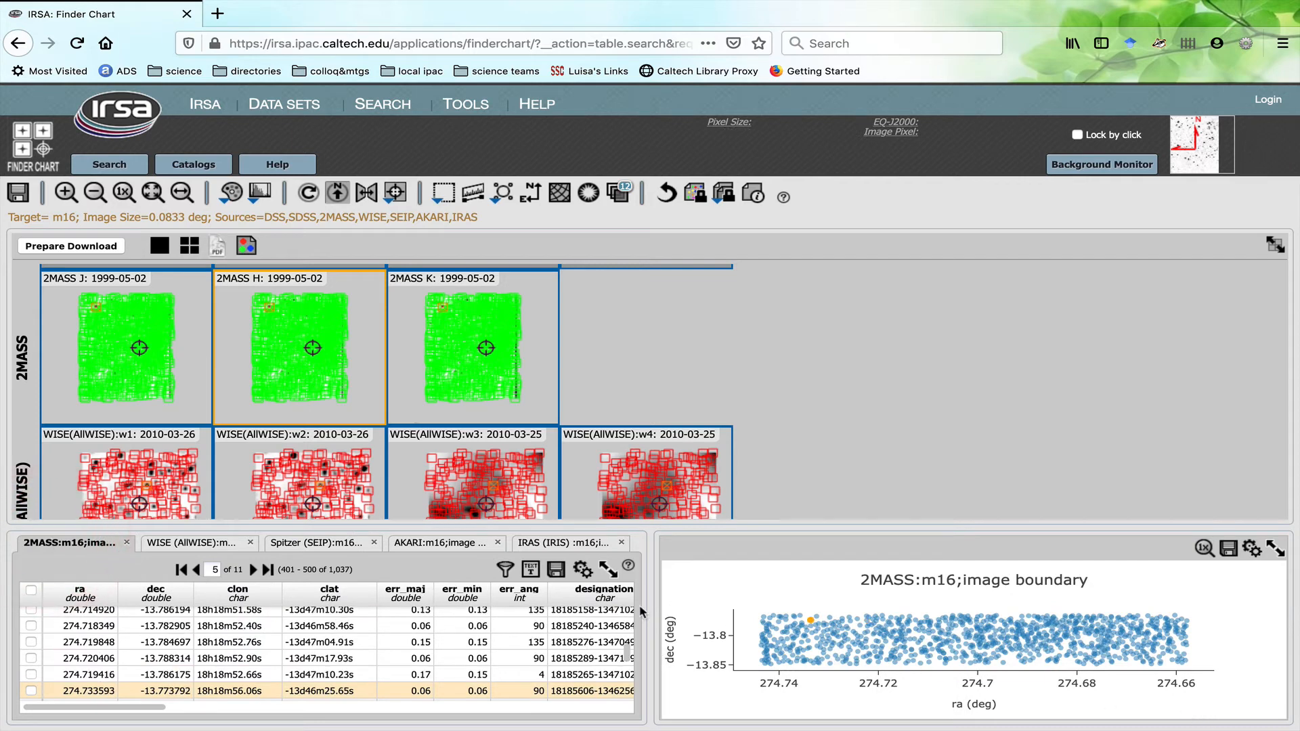
{"action": "left_click", "coordinate": [811, 621]}
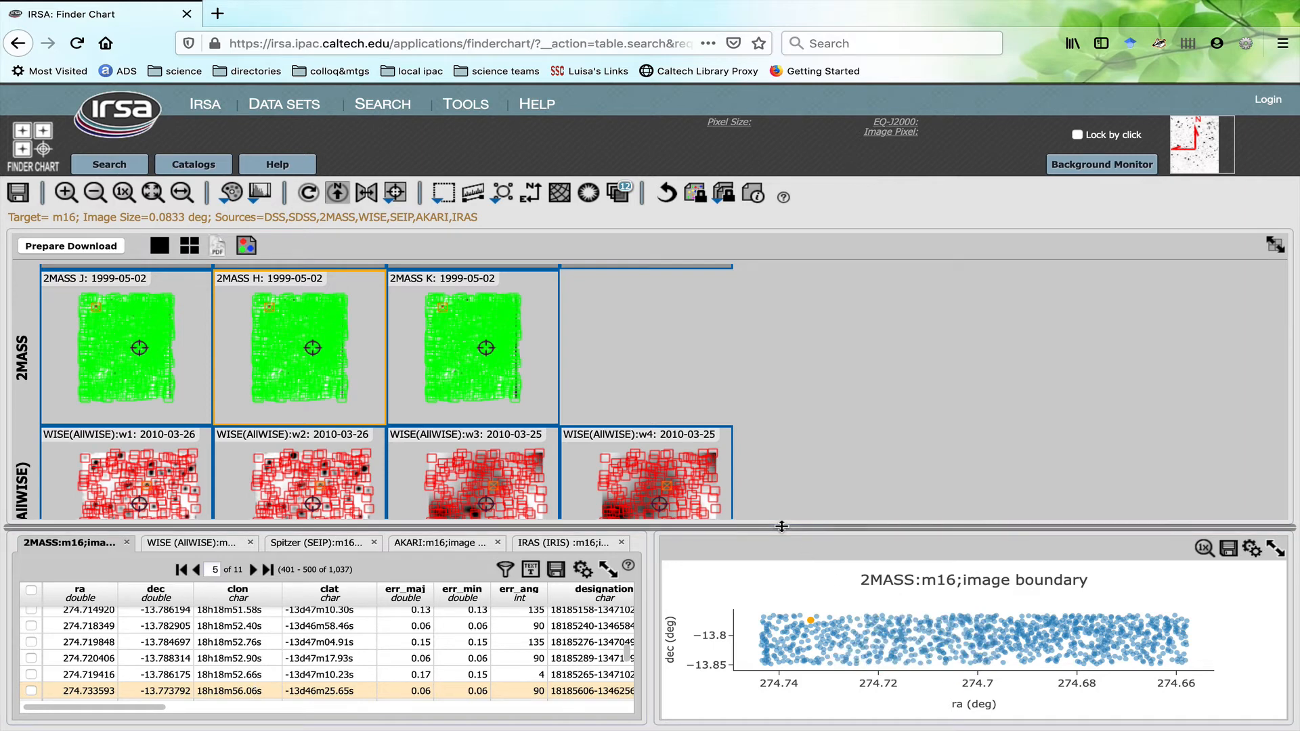
Step: Enlarge the table and plot area, show the column filters, and filter the 2MASS catalog to j_snr > 10
{"action": "left_click_drag", "start_coordinate": [781, 527], "coordinate": [864, 402]}
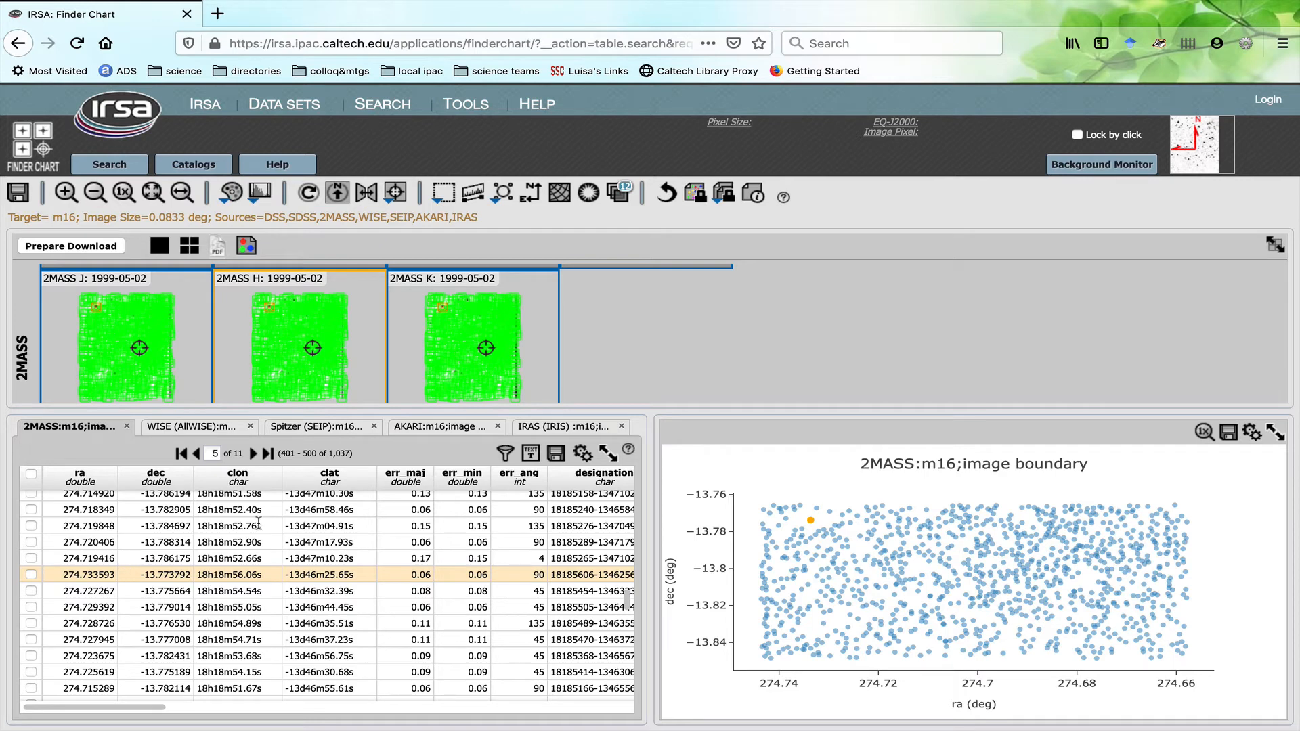
{"action": "left_click", "coordinate": [505, 453]}
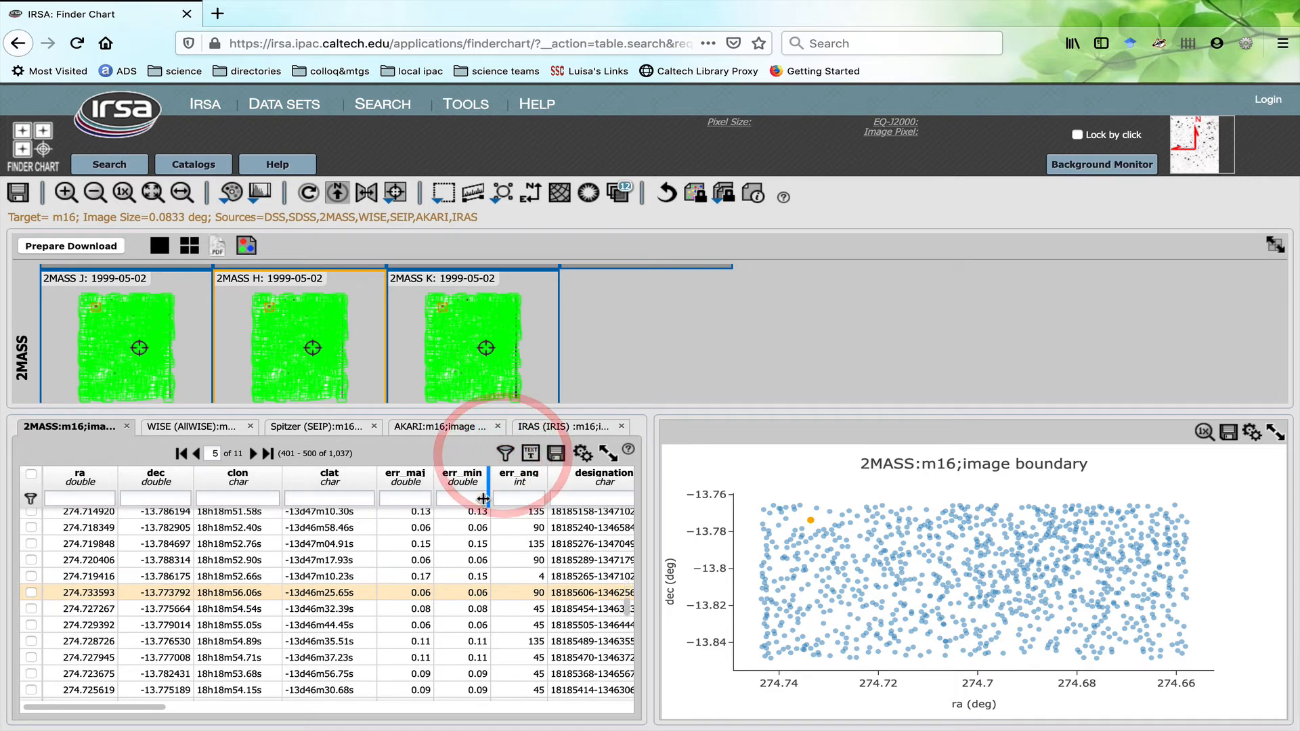
{"action": "scroll", "coordinate": [483, 499], "scroll_direction": "right", "scroll_amount": 10}
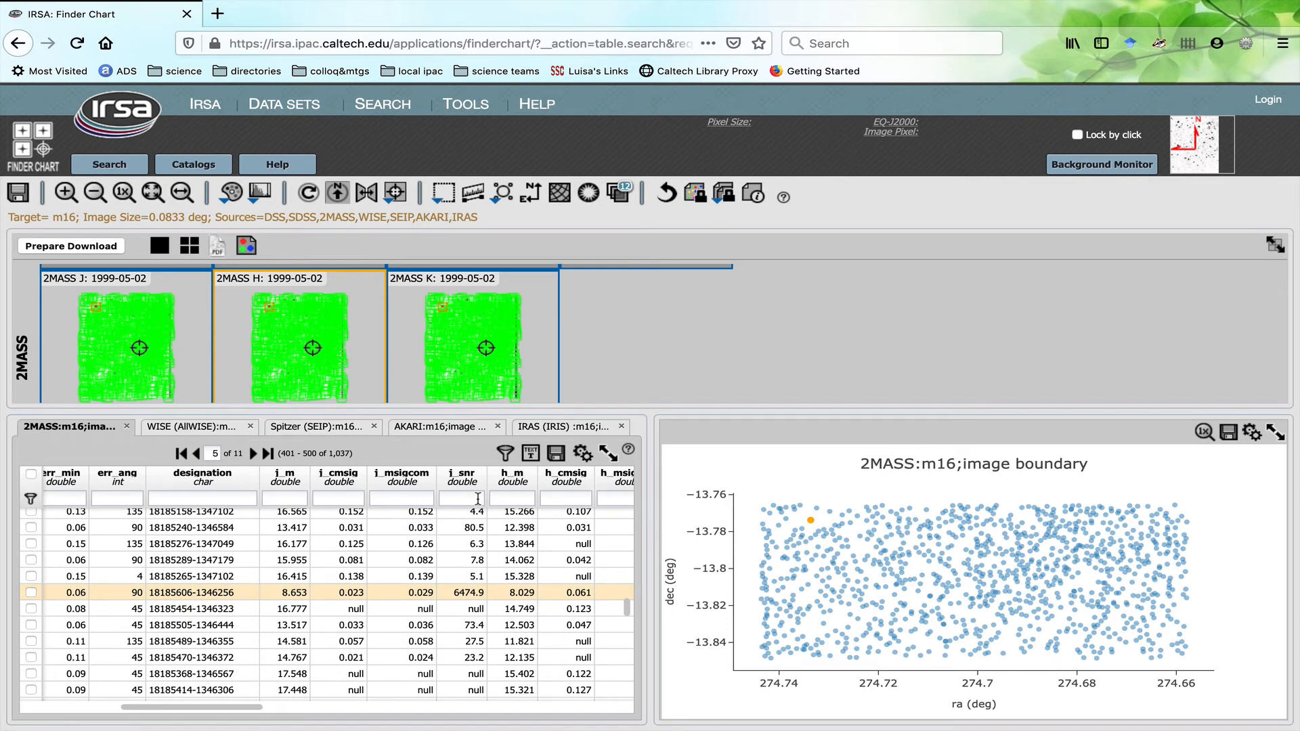
{"action": "left_click", "coordinate": [459, 495]}
{"action": "key", "text": "Return"}
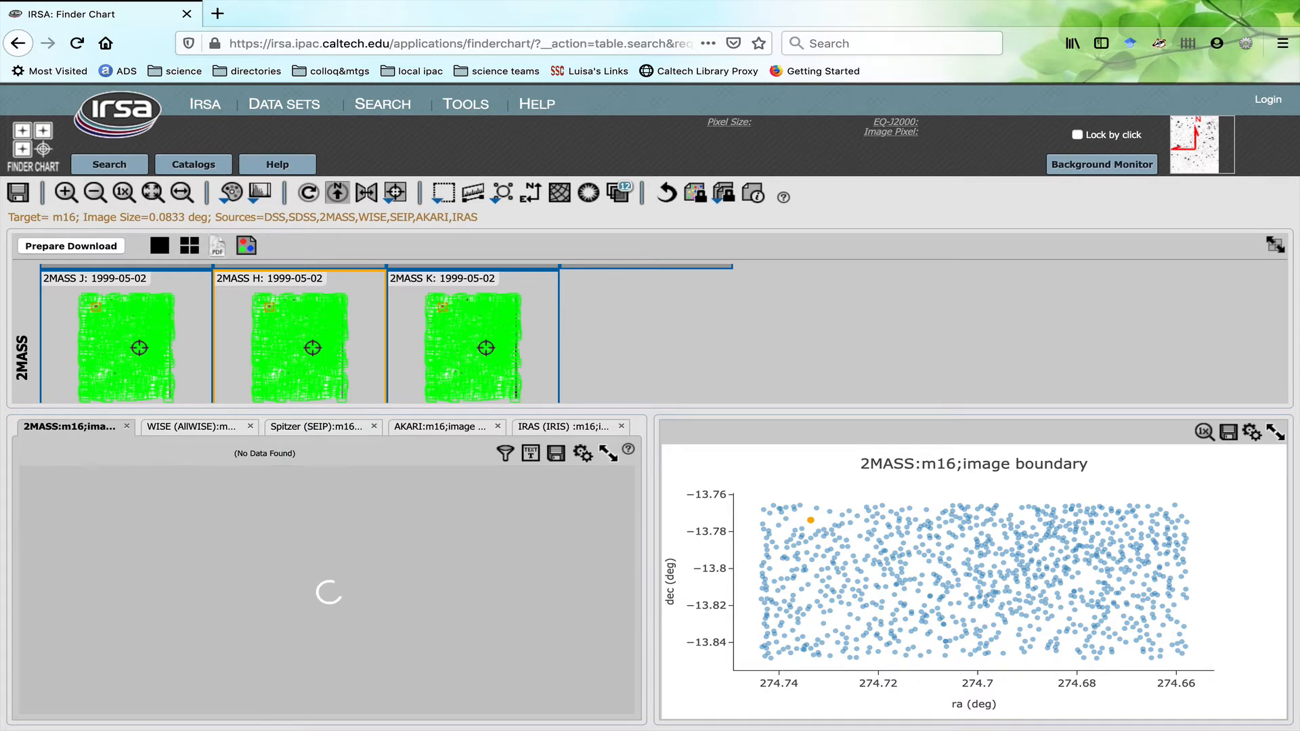
Step: Filter the 2MASS catalog further to sources with h_snr > 10 and k_snr > 10
{"action": "scroll", "coordinate": [511, 516], "scroll_direction": "right", "scroll_amount": 3}
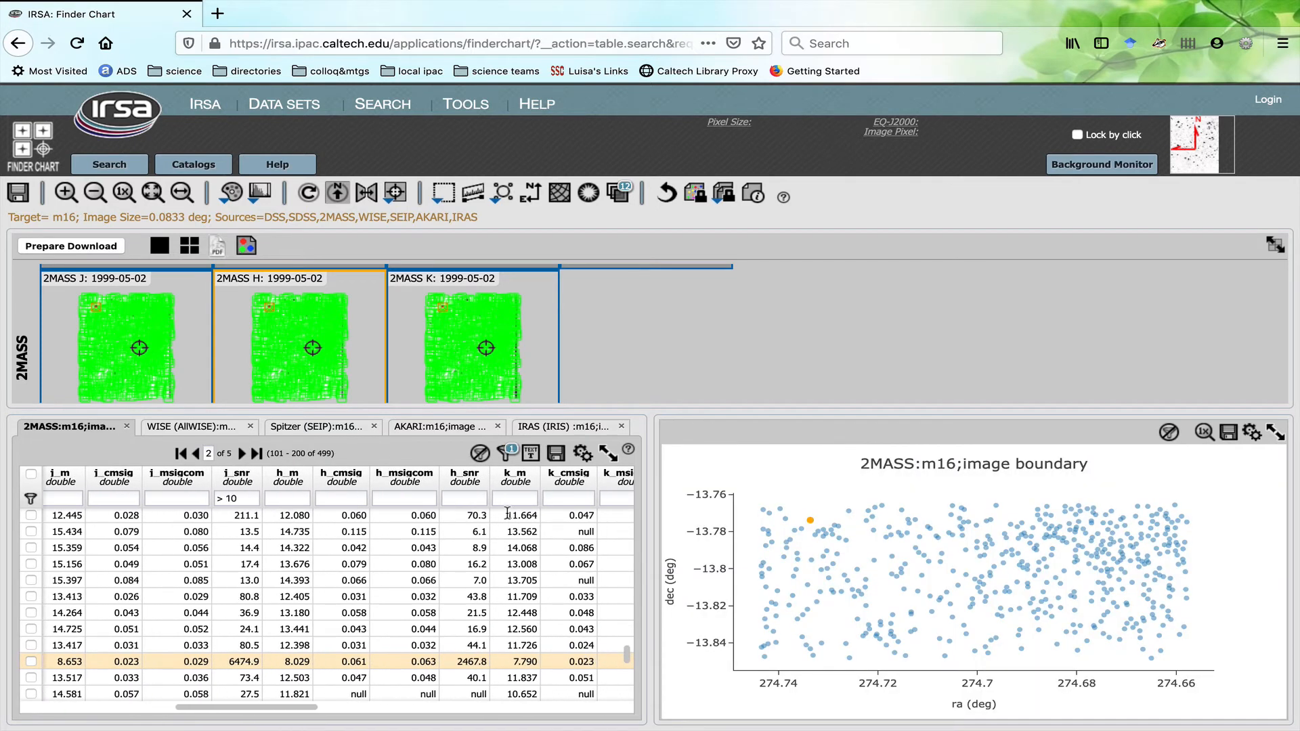
{"action": "left_click", "coordinate": [458, 499]}
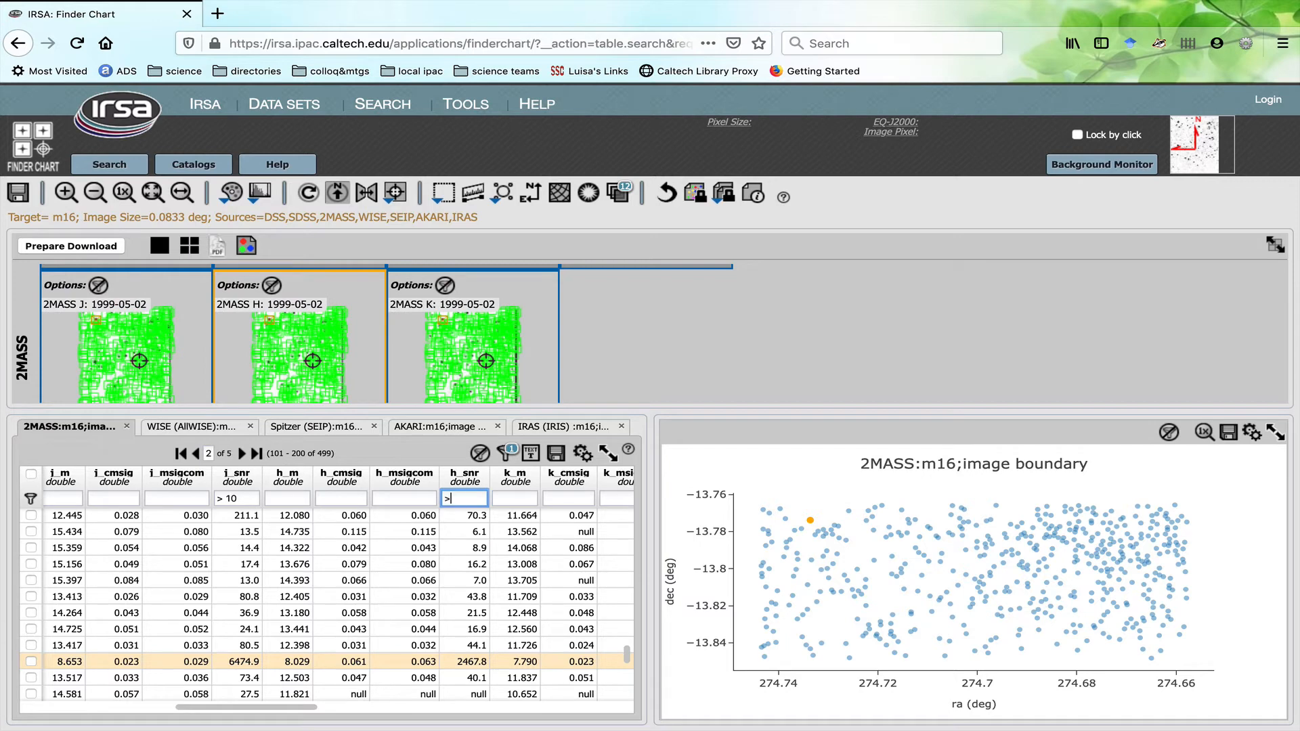
{"action": "type", "text": "> 10"}
{"action": "key", "text": "Return"}
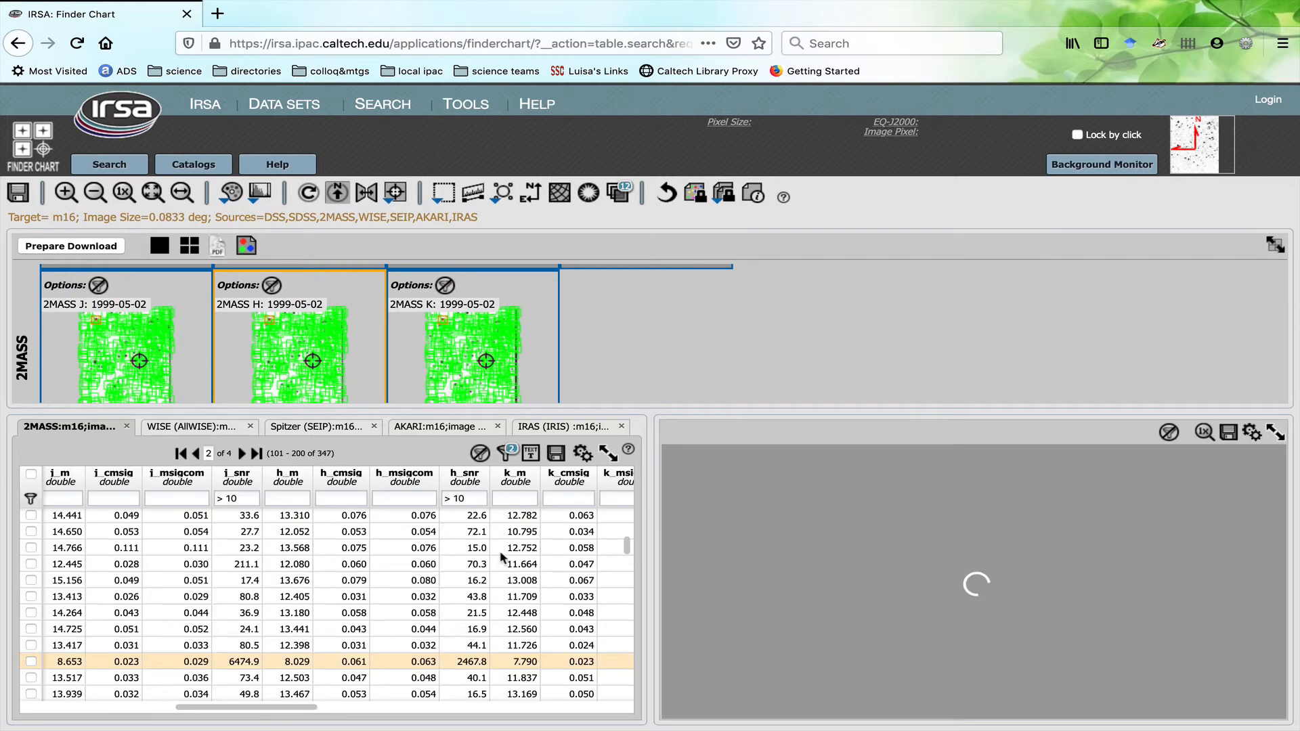
{"action": "scroll", "coordinate": [503, 557], "scroll_direction": "right", "scroll_amount": 3}
{"action": "scroll", "coordinate": [501, 548], "scroll_direction": "right", "scroll_amount": 3}
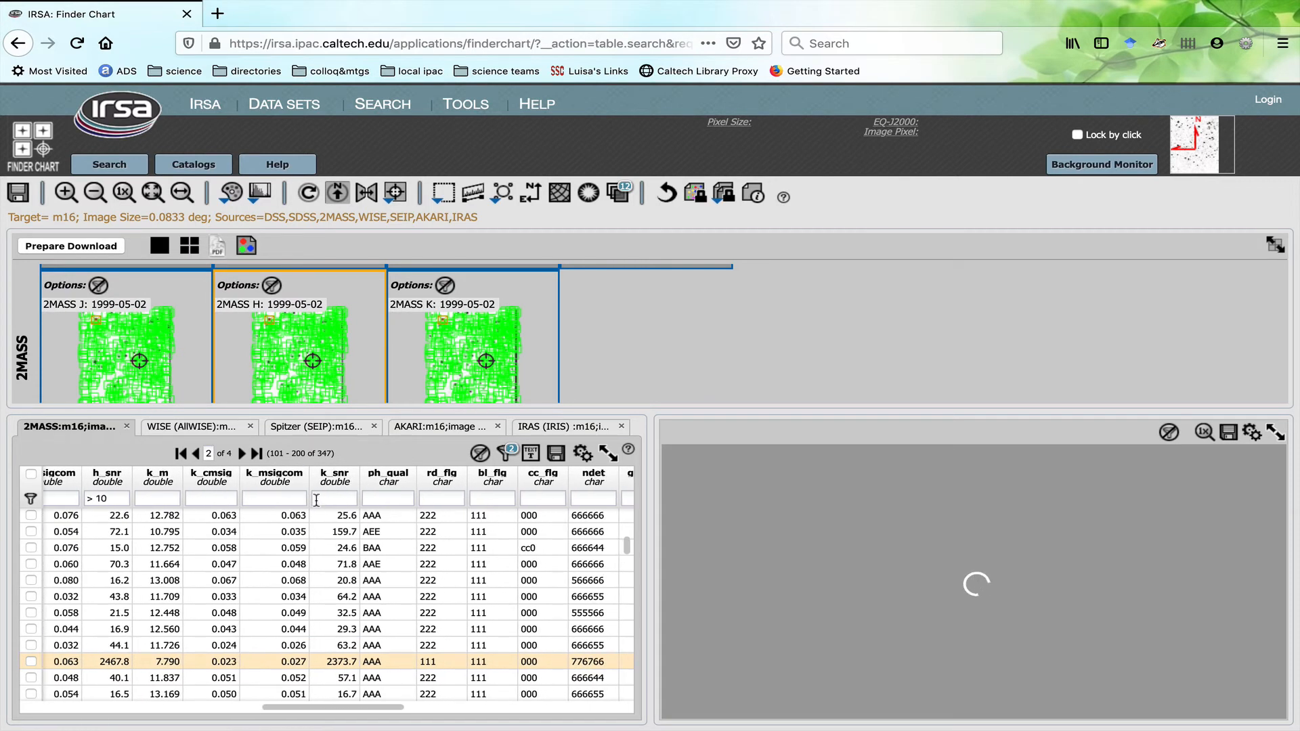
{"action": "left_click", "coordinate": [327, 501]}
{"action": "type", "text": ">"}
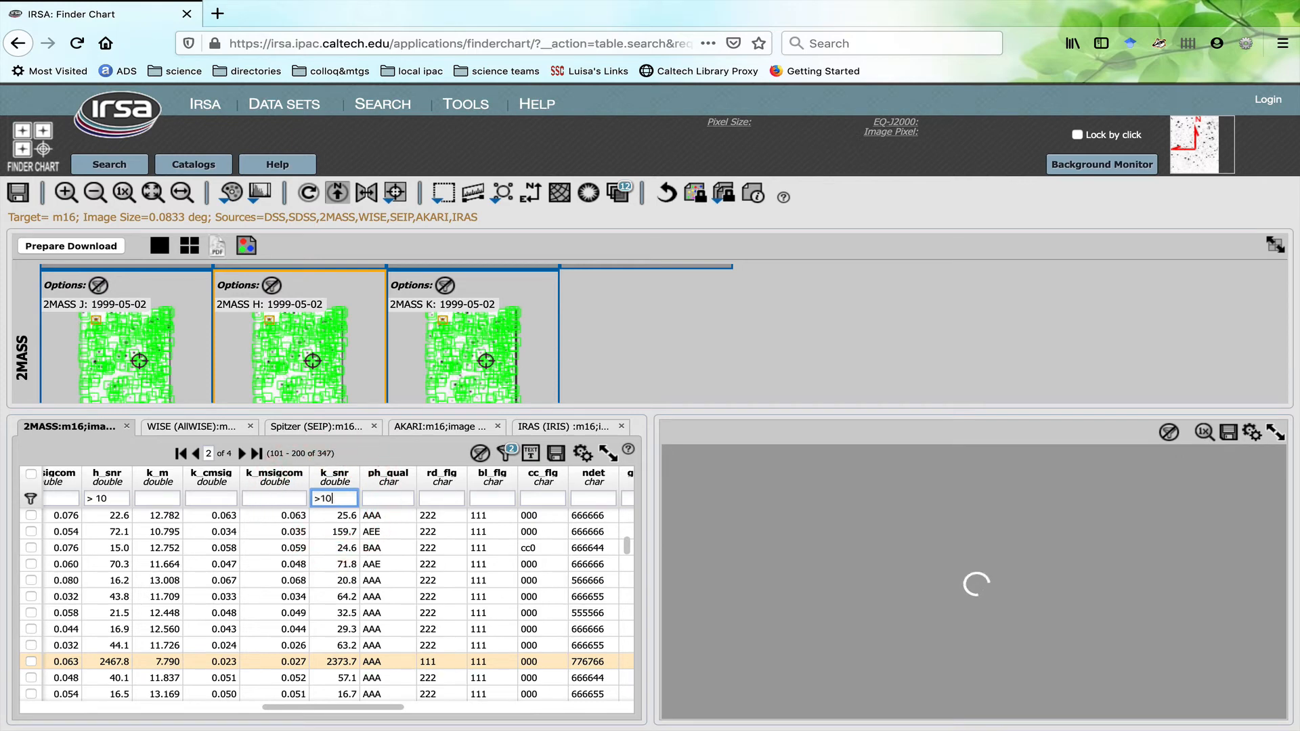
{"action": "type", "text": "10"}
{"action": "key", "text": "Return"}
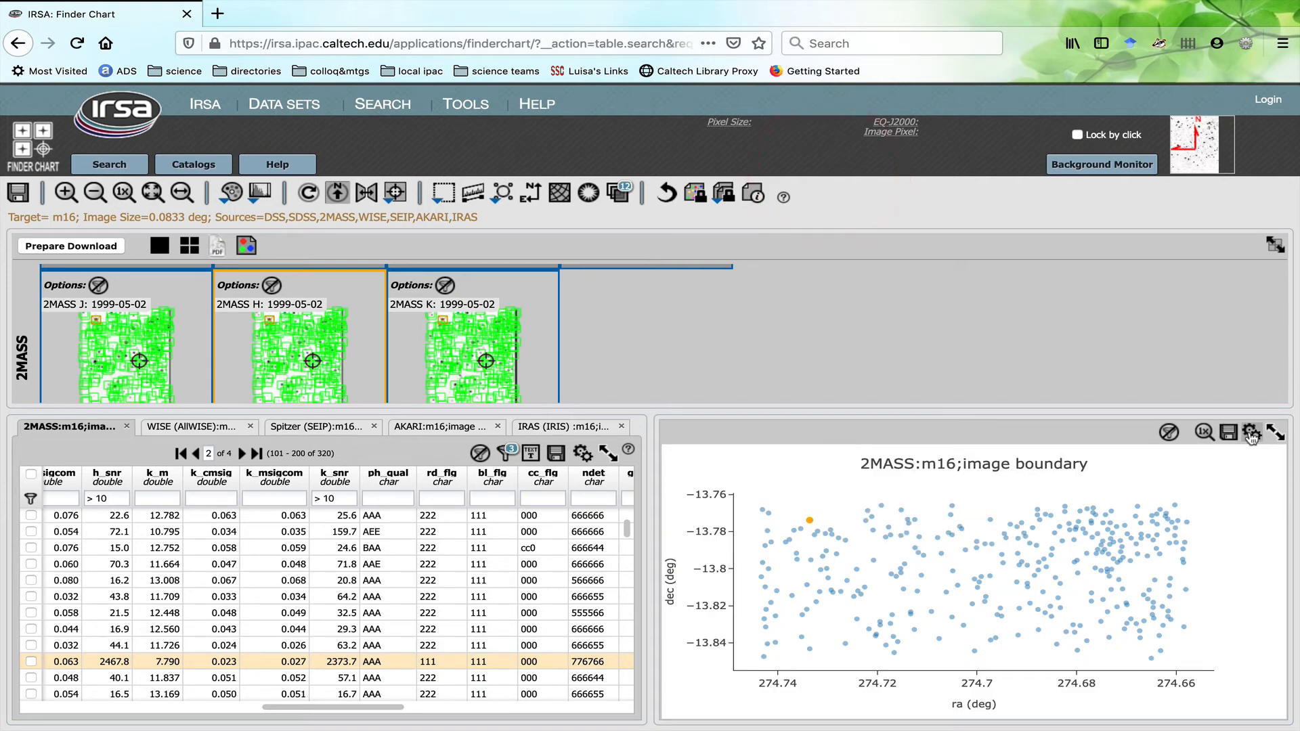
Step: Open the 2MASS plot's parameters and replace the X column with j_m
{"action": "left_click", "coordinate": [1251, 437]}
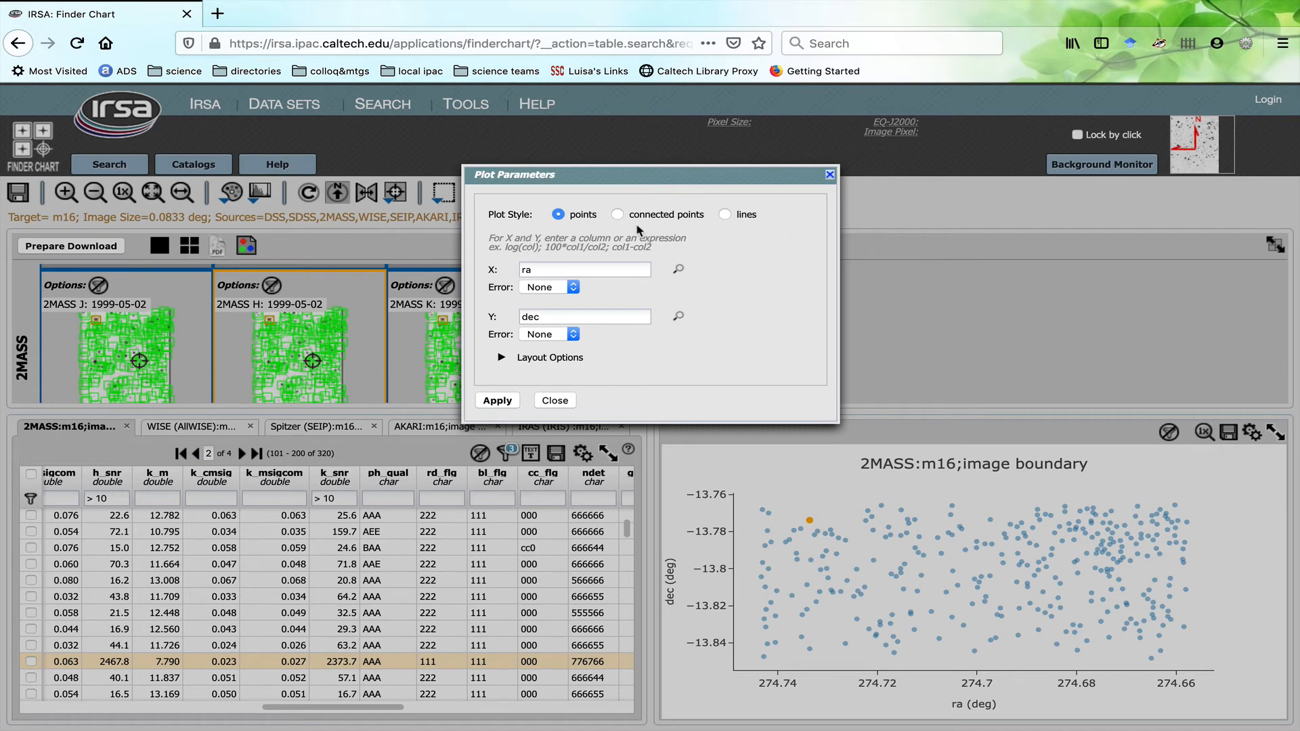
{"action": "mouse_move", "coordinate": [510, 277]}
{"action": "left_click", "coordinate": [601, 269]}
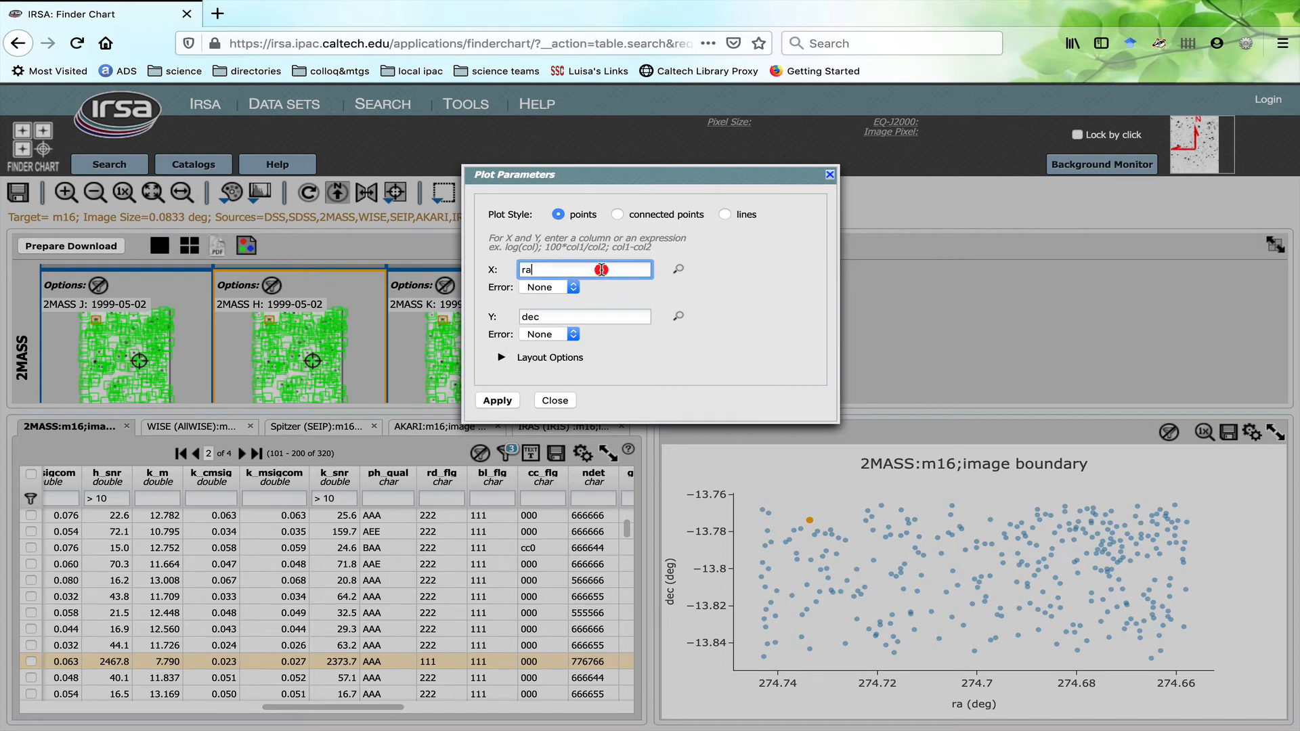
{"action": "double_click", "coordinate": [601, 270]}
{"action": "type", "text": "j_"}
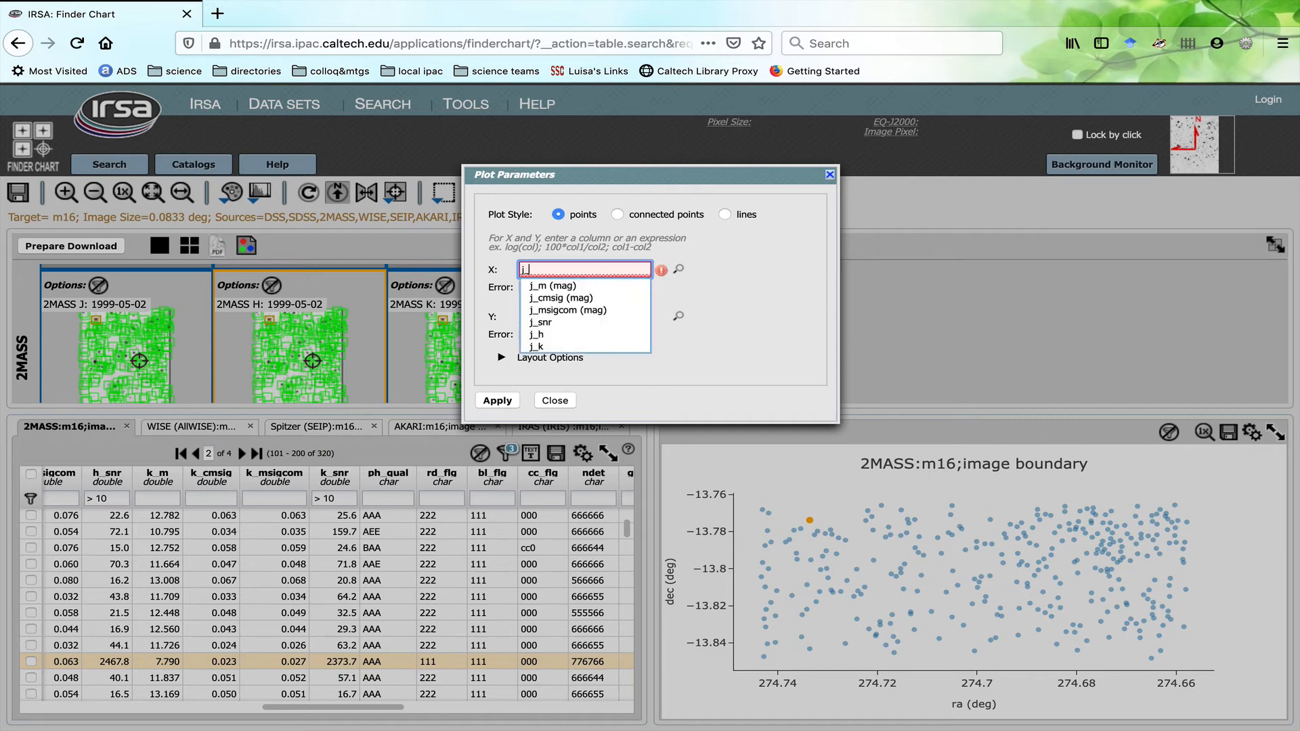
{"action": "type", "text": "m"}
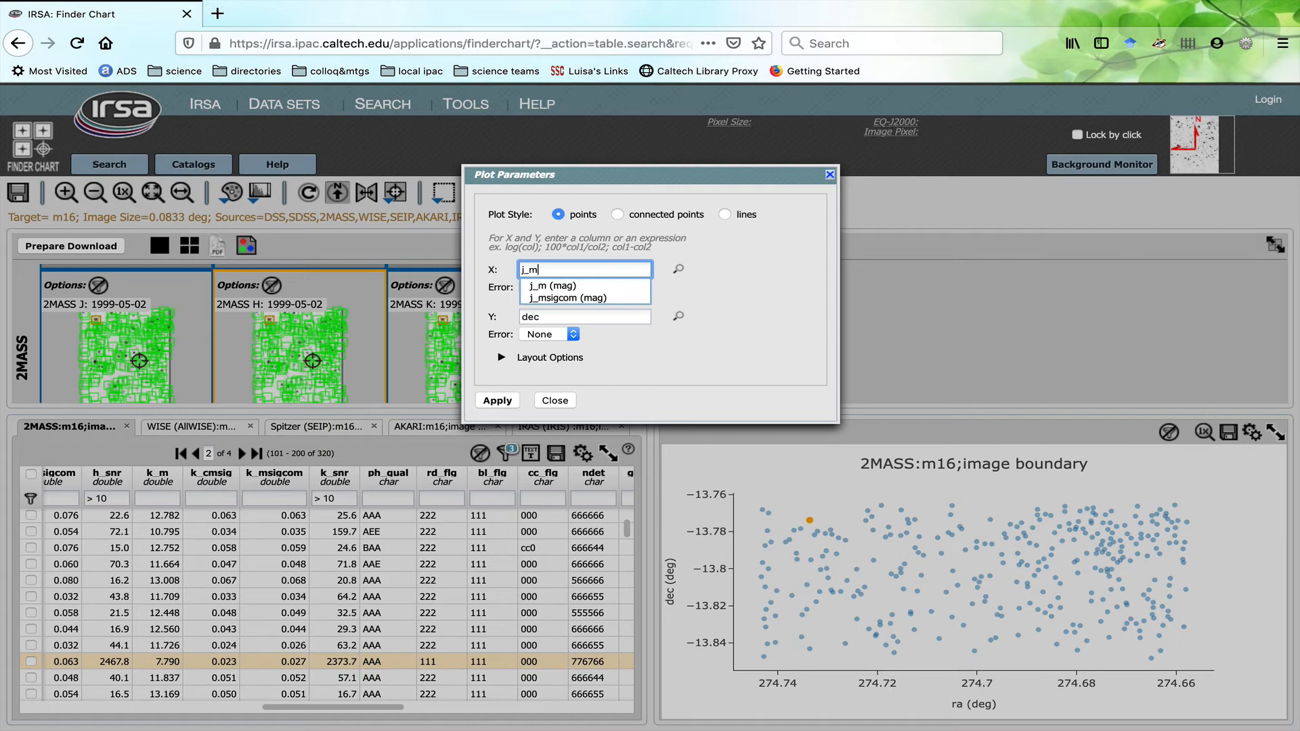
Step: Review the names, units and descriptions of the columns available for the plot's X axis
{"action": "left_click", "coordinate": [680, 271]}
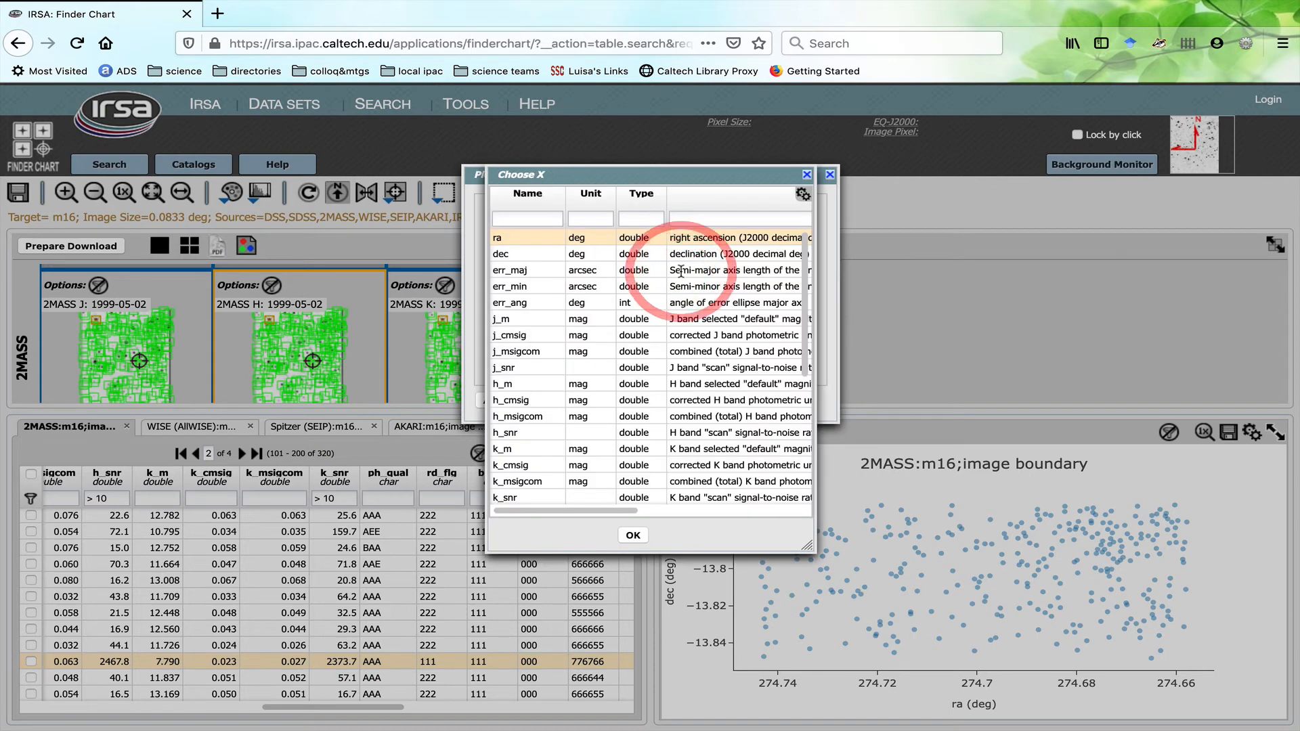
{"action": "scroll", "coordinate": [663, 363], "scroll_direction": "down", "scroll_amount": 6}
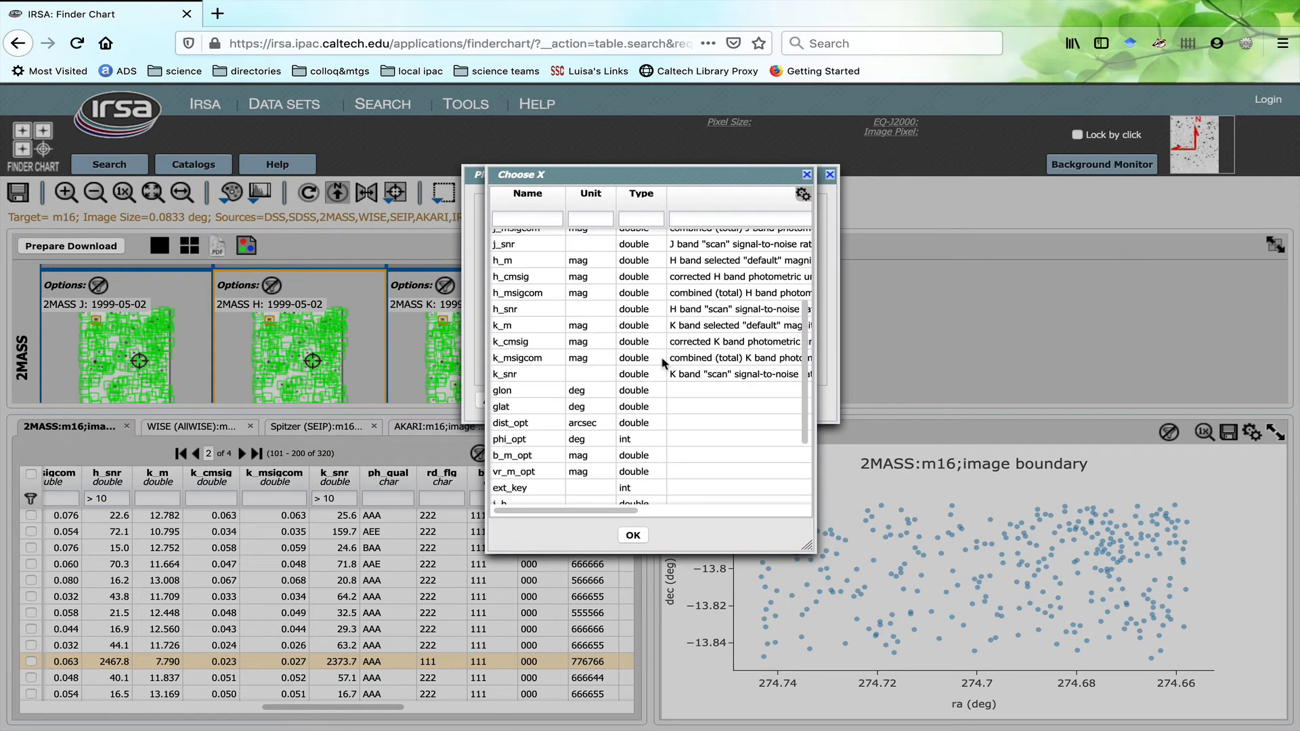
{"action": "scroll", "coordinate": [732, 280], "scroll_direction": "up", "scroll_amount": 6}
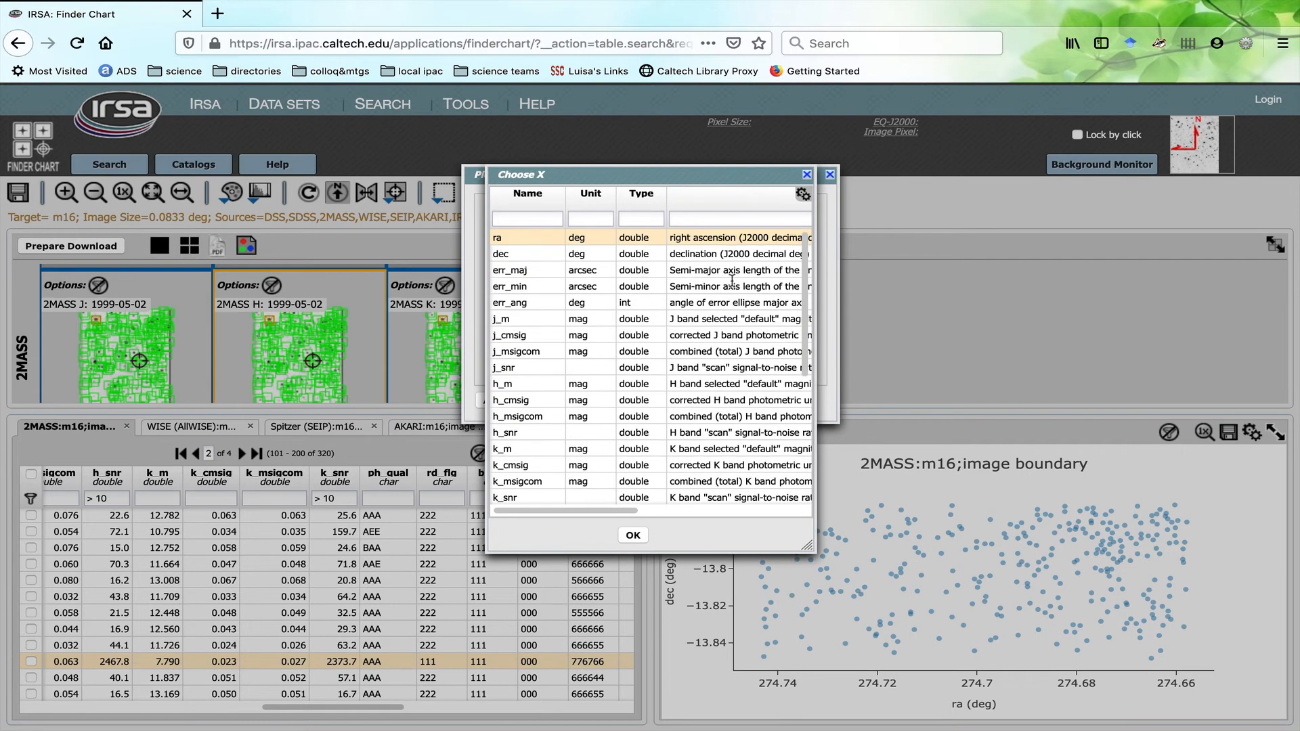
{"action": "left_click", "coordinate": [806, 174]}
Step: Plot a color-color diagram with j_m-h_m on the X axis and h_m-k_m on the Y axis
{"action": "left_click", "coordinate": [566, 265]}
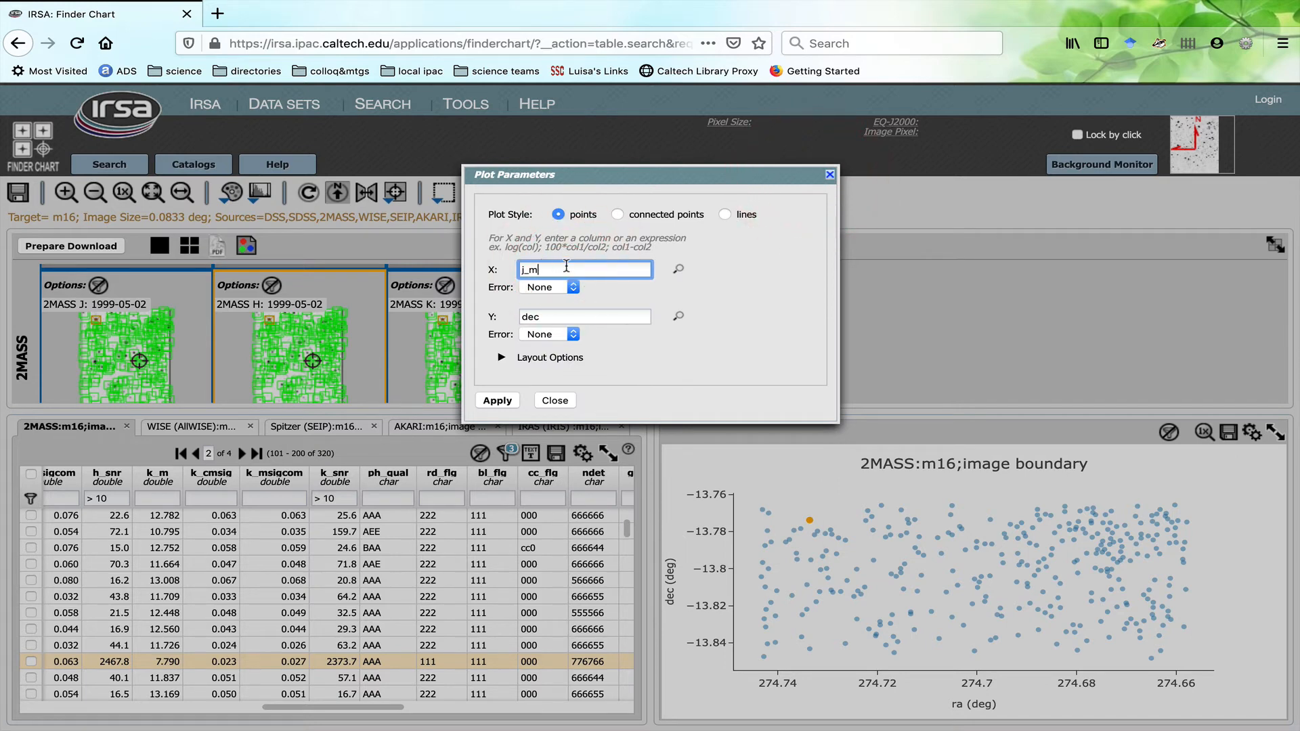
{"action": "type", "text": "-h_m"}
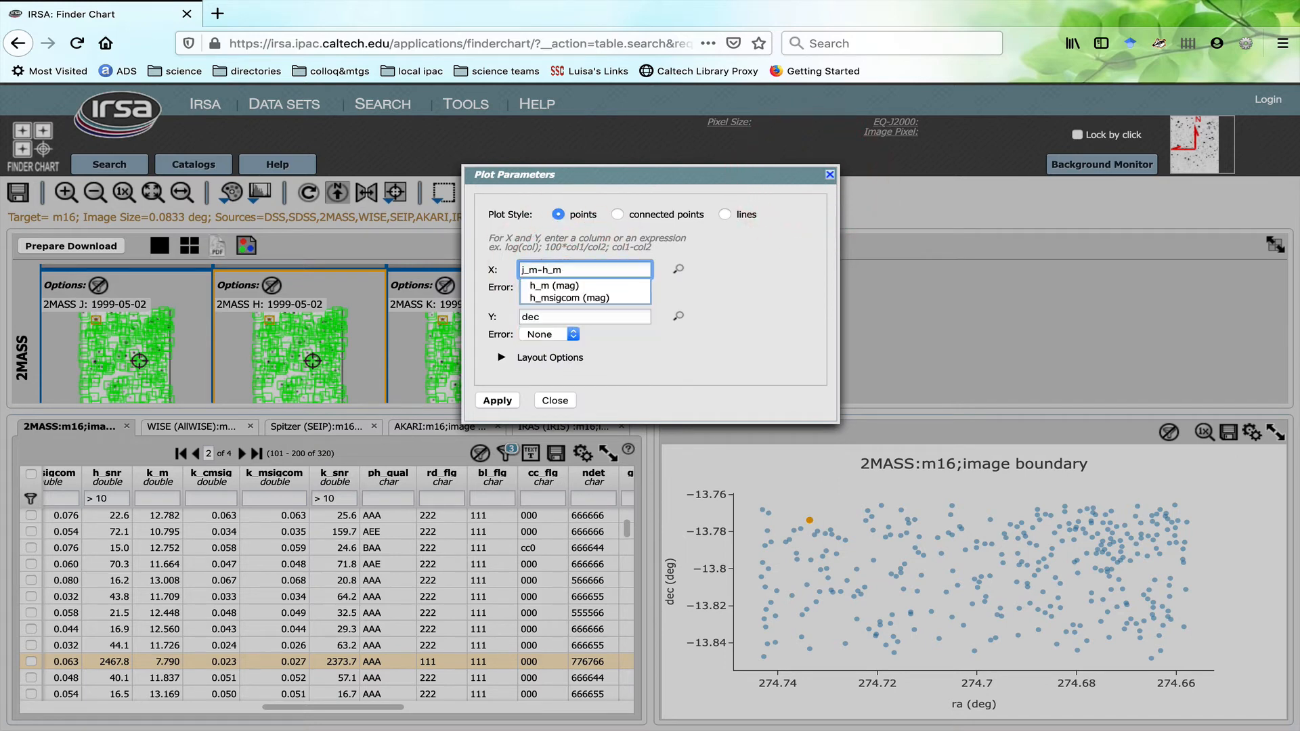
{"action": "left_click", "coordinate": [583, 356]}
{"action": "double_click", "coordinate": [531, 312]}
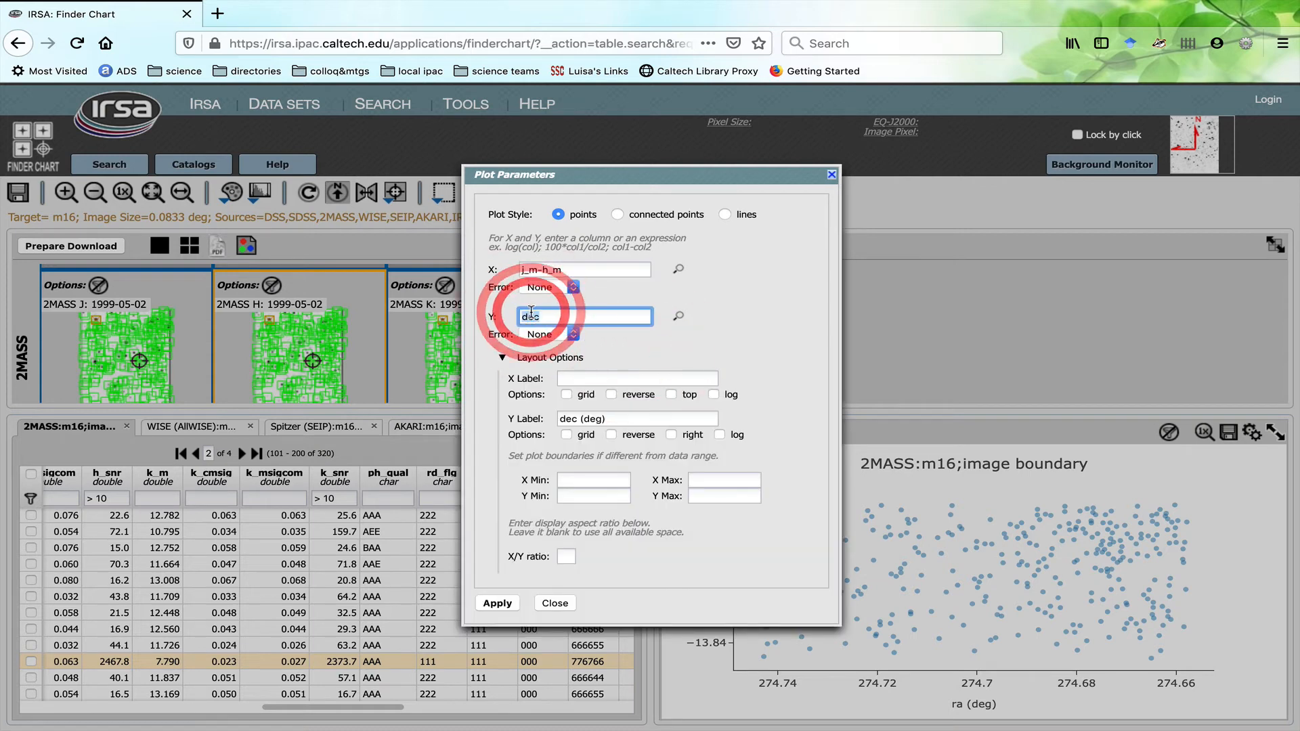
{"action": "type", "text": "h_m-"}
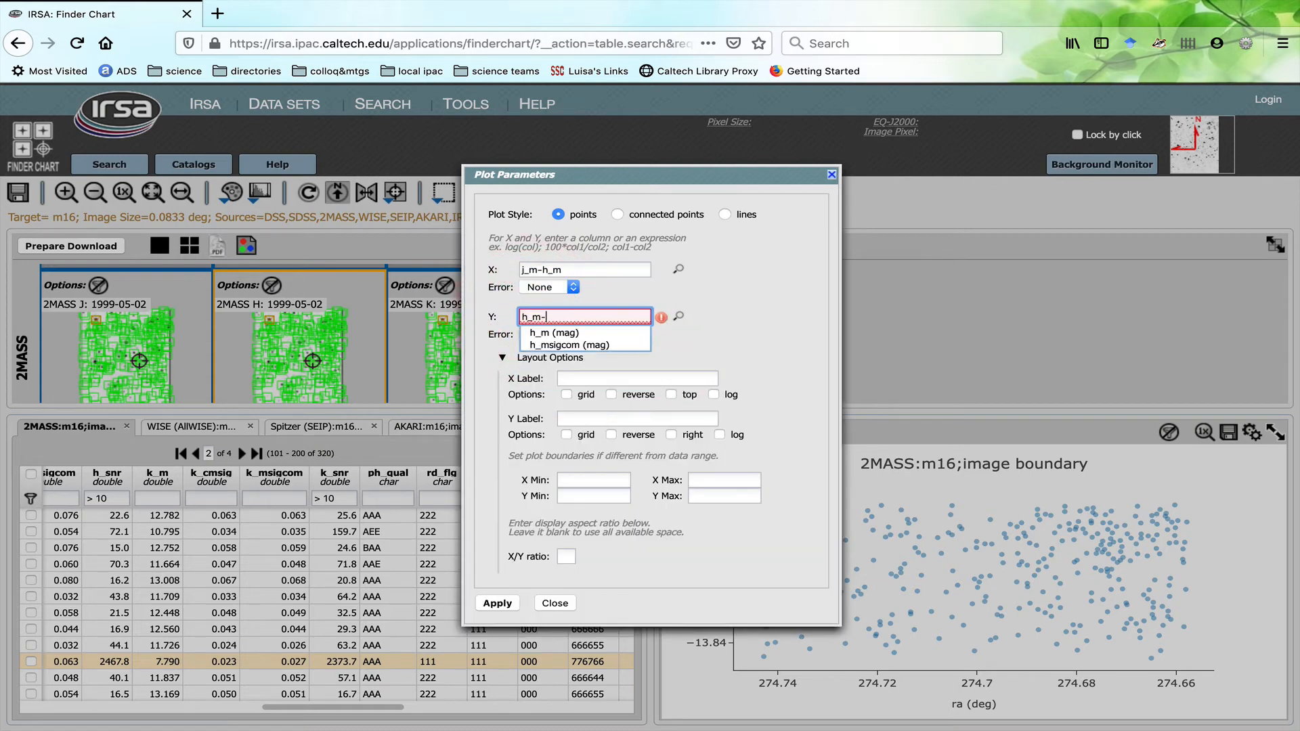
{"action": "type", "text": "k_m"}
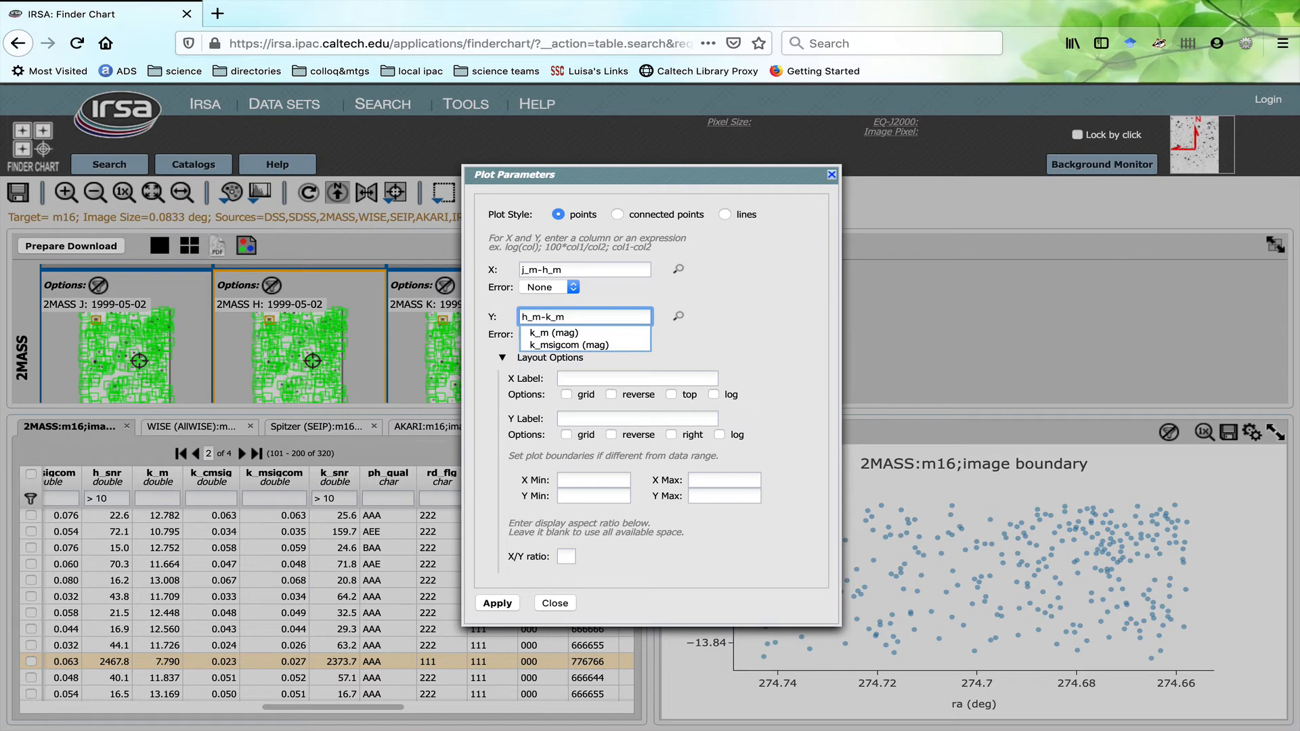
{"action": "left_click", "coordinate": [503, 607]}
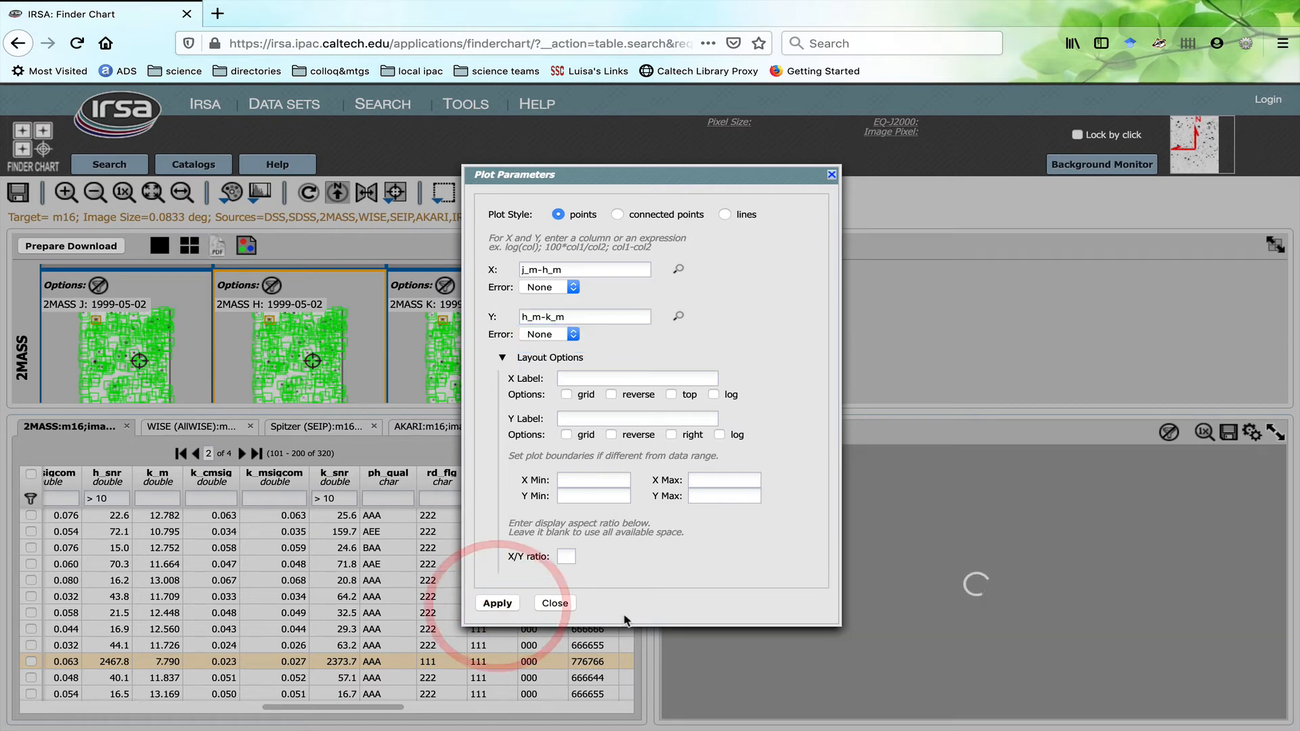
{"action": "left_click", "coordinate": [554, 604]}
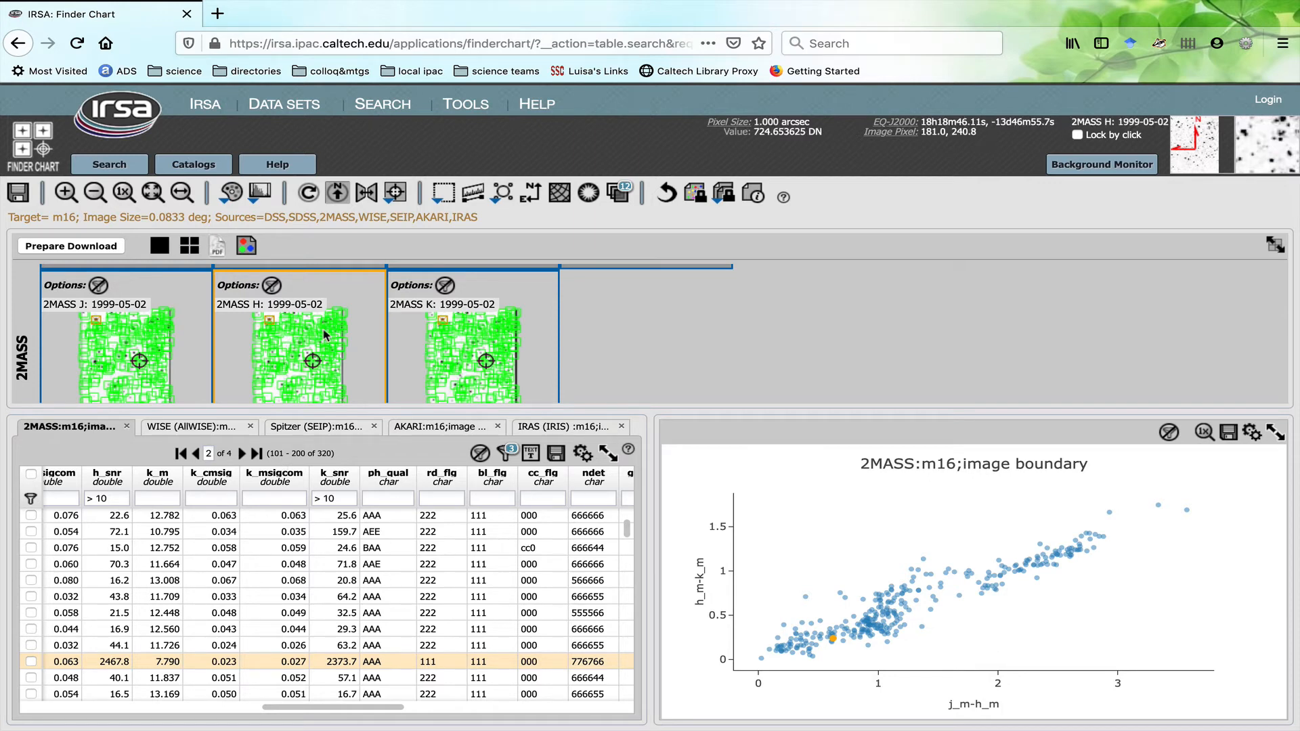
Step: Select the plot point with the largest j_m-h_m and locate its source in a zoomed-in single view of the 2MASS H image
{"action": "mouse_move", "coordinate": [1190, 517]}
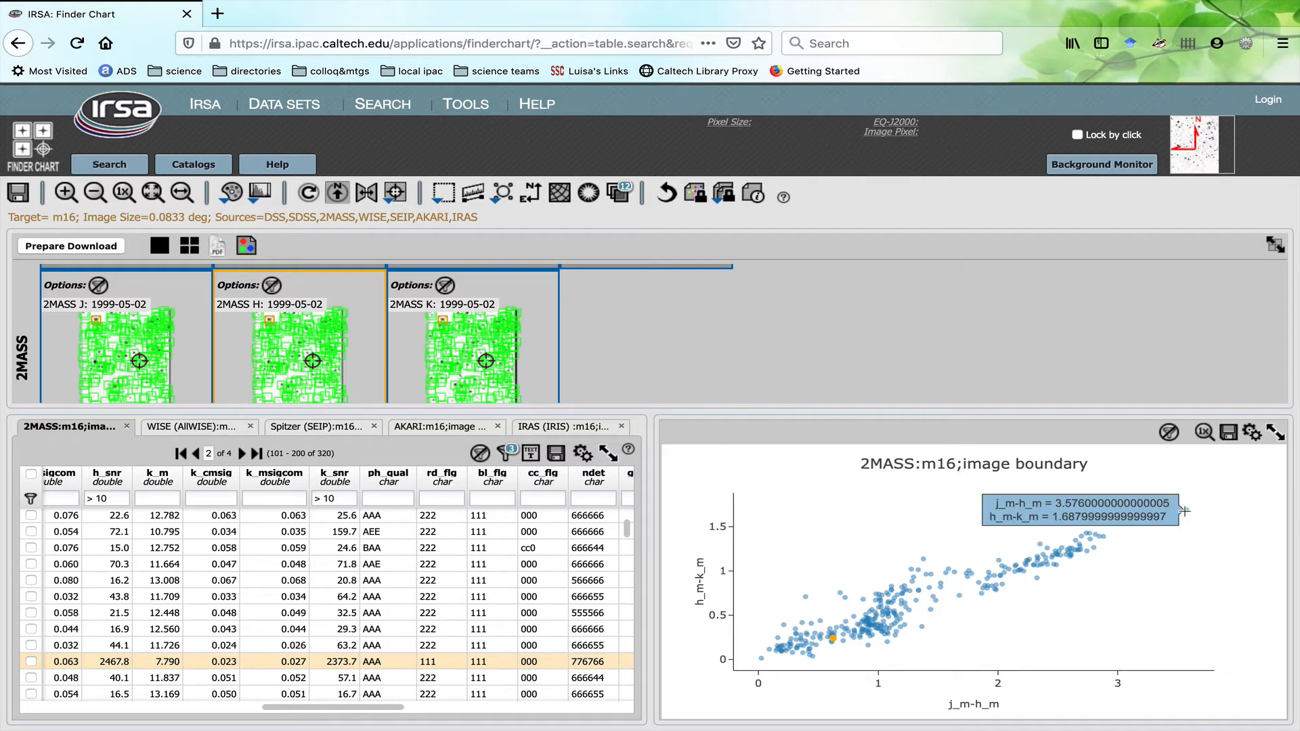
{"action": "left_click", "coordinate": [1184, 512]}
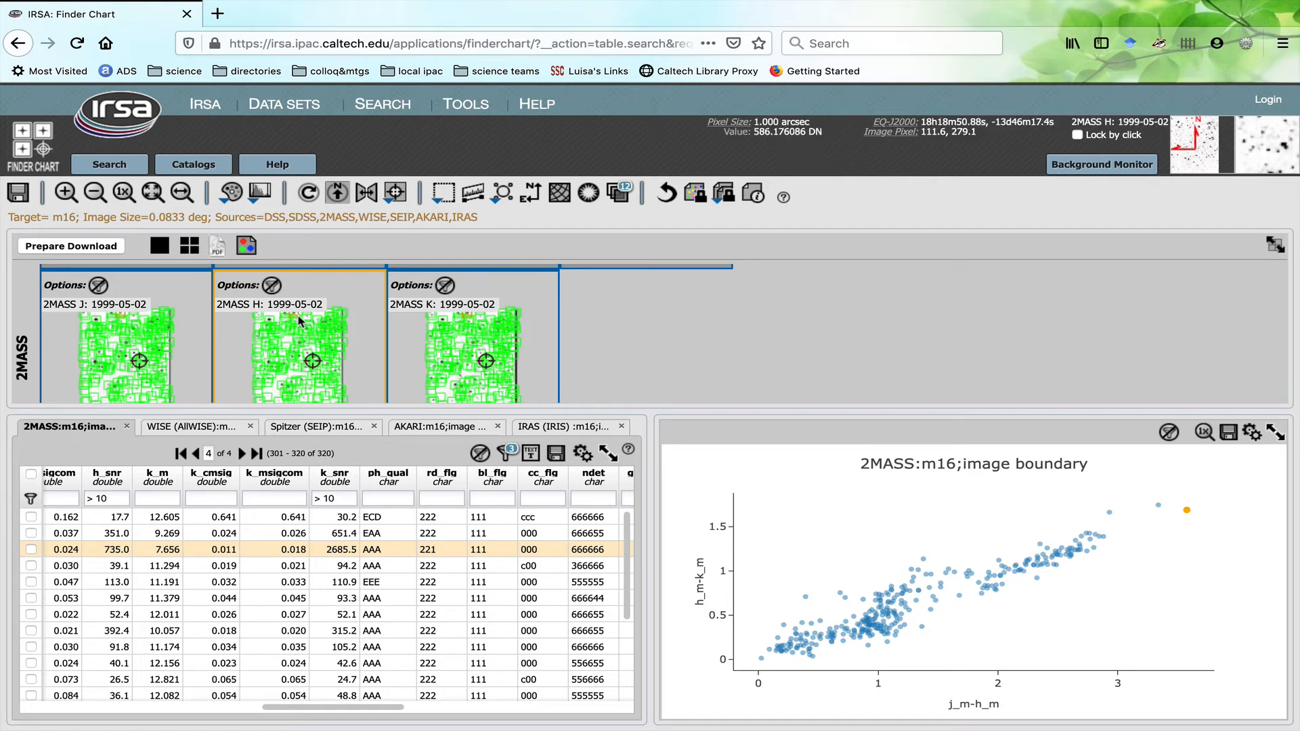
{"action": "left_click", "coordinate": [158, 247]}
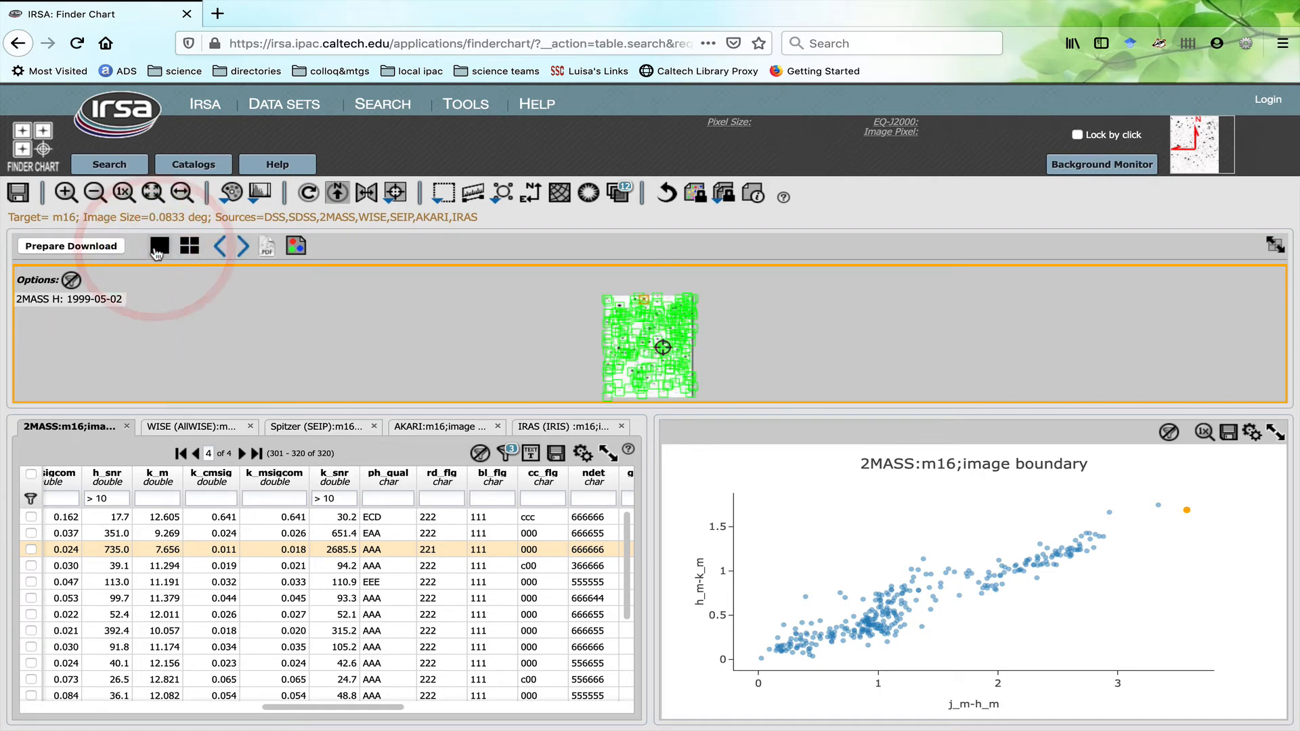
{"action": "left_click", "coordinate": [65, 194]}
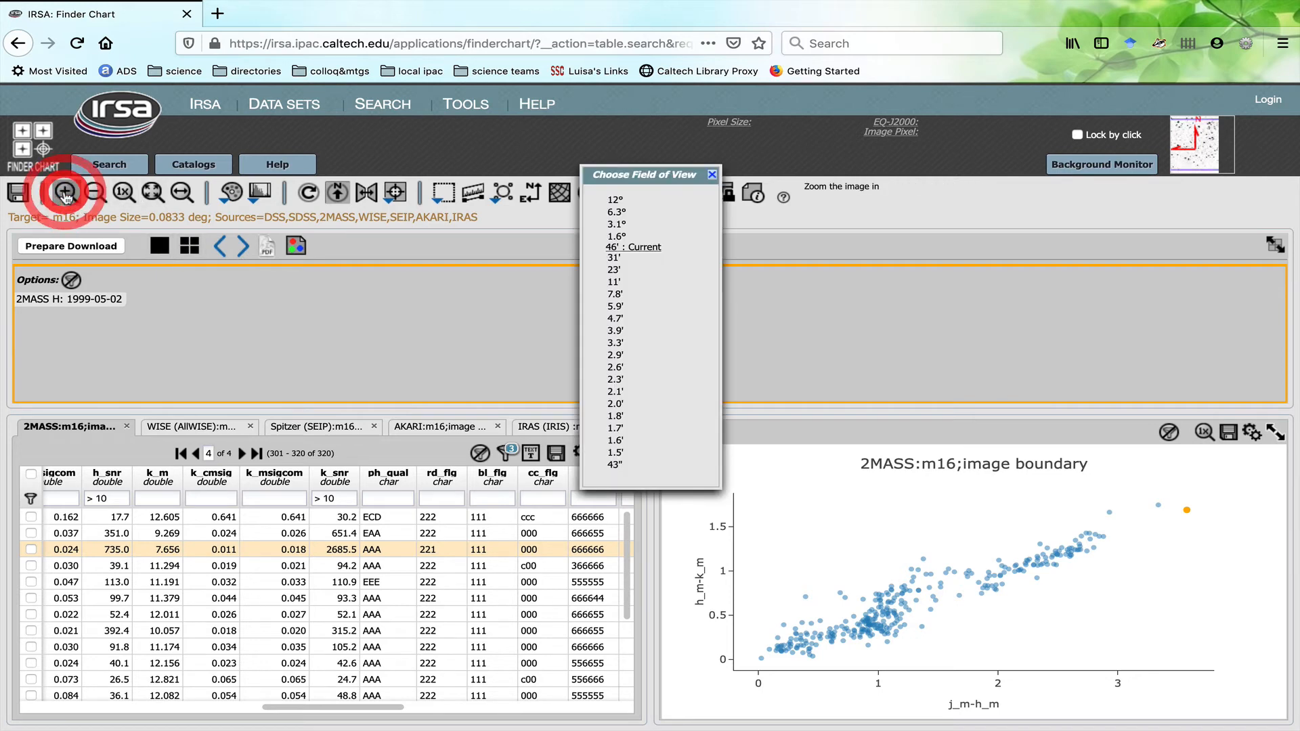
{"action": "left_click", "coordinate": [704, 176]}
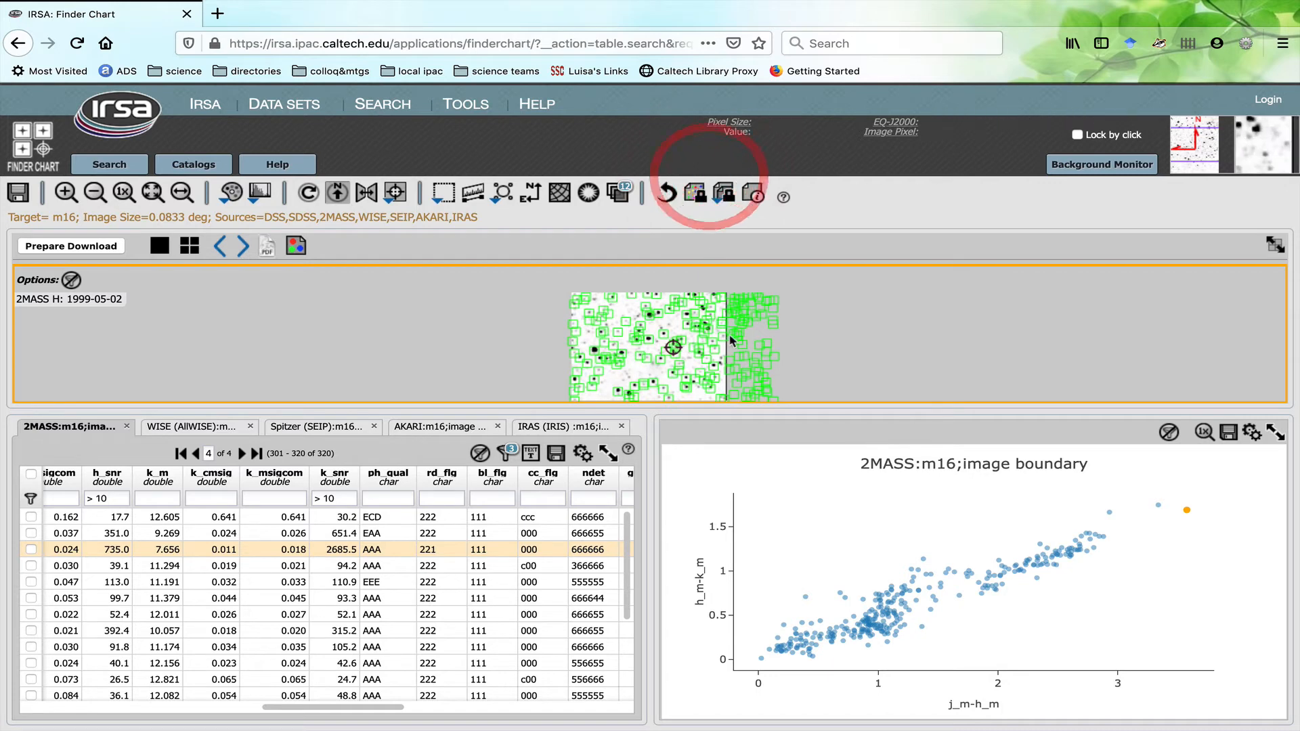
{"action": "left_click_drag", "start_coordinate": [862, 321], "coordinate": [863, 394]}
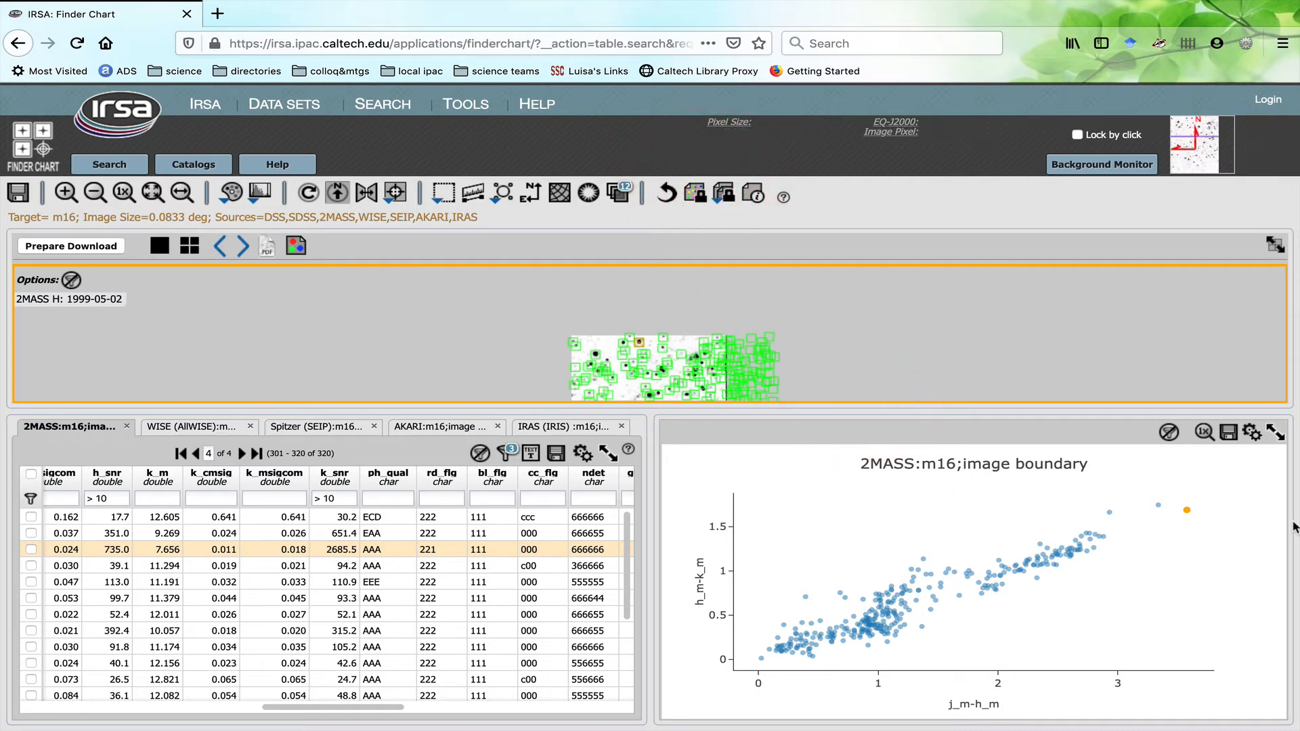
{"action": "mouse_move", "coordinate": [1189, 509]}
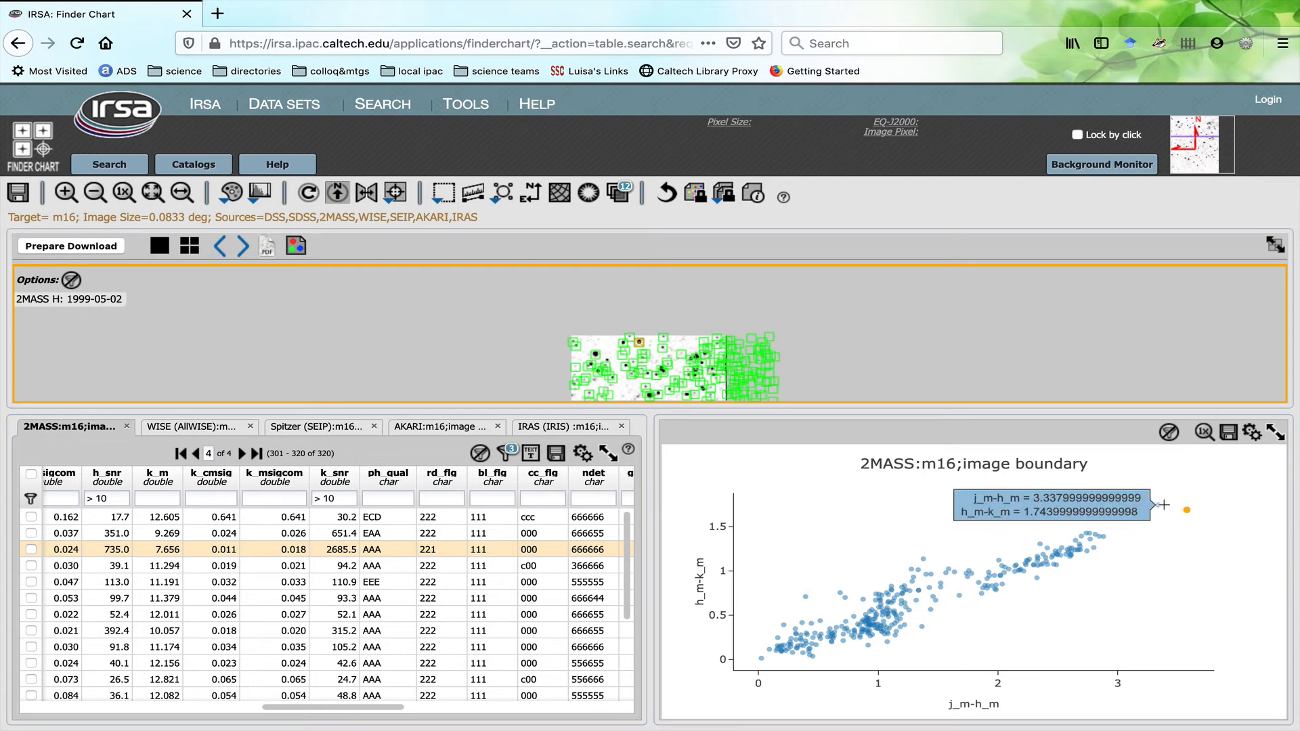
Step: Clear all filters from the 2MASS table and return to the tiled images in a taller image area
{"action": "left_click", "coordinate": [479, 455]}
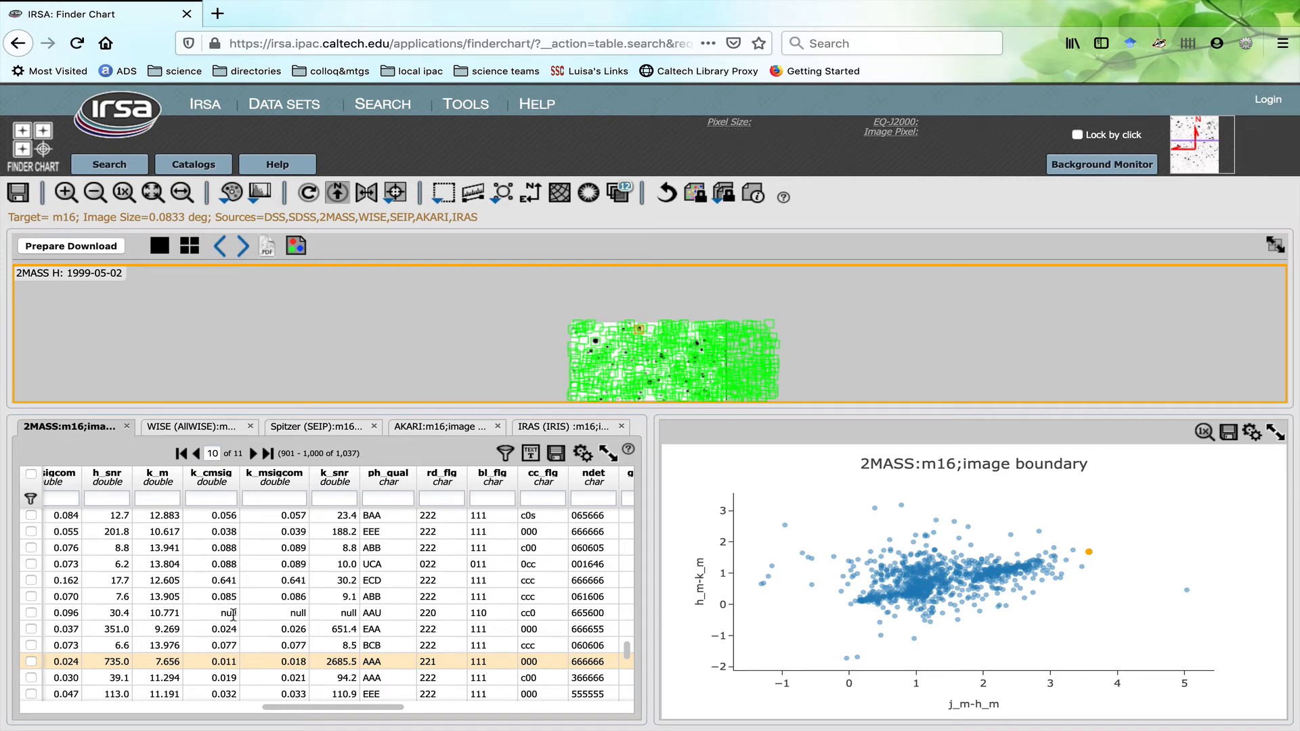
{"action": "left_click", "coordinate": [189, 246]}
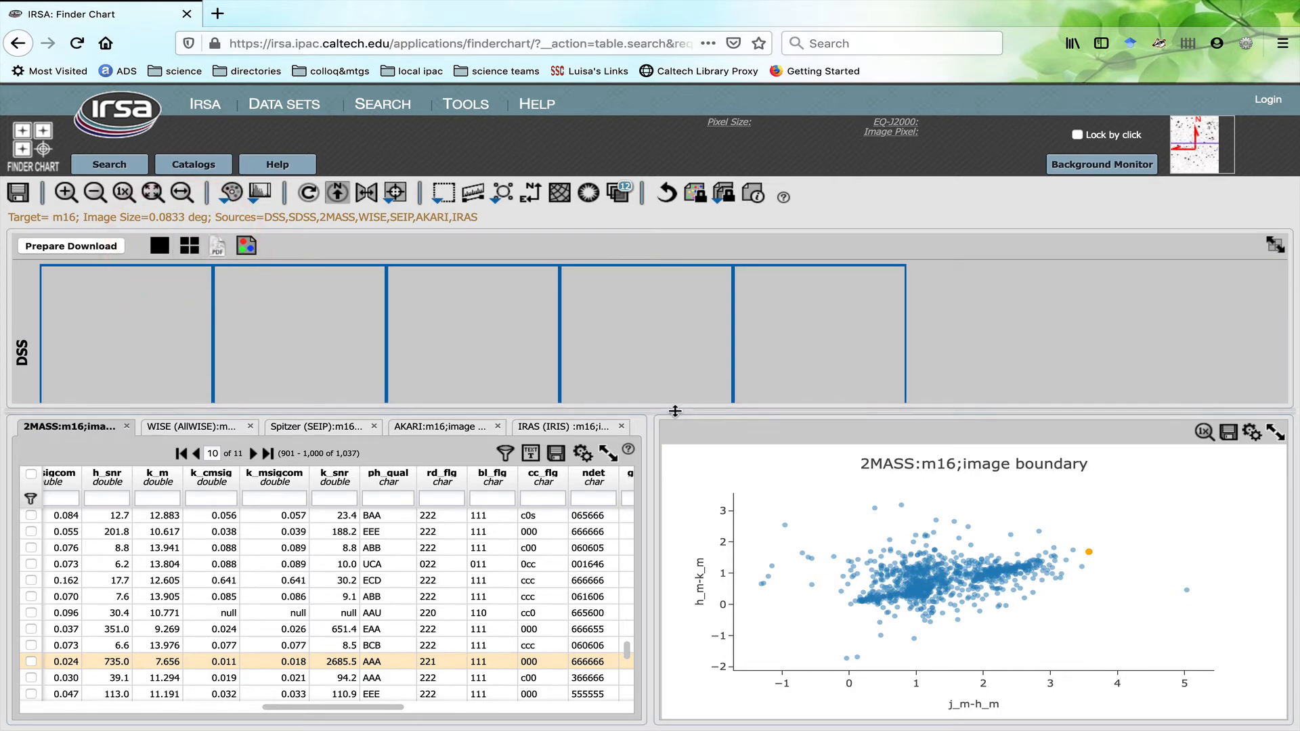
{"action": "left_click_drag", "start_coordinate": [673, 411], "coordinate": [673, 457]}
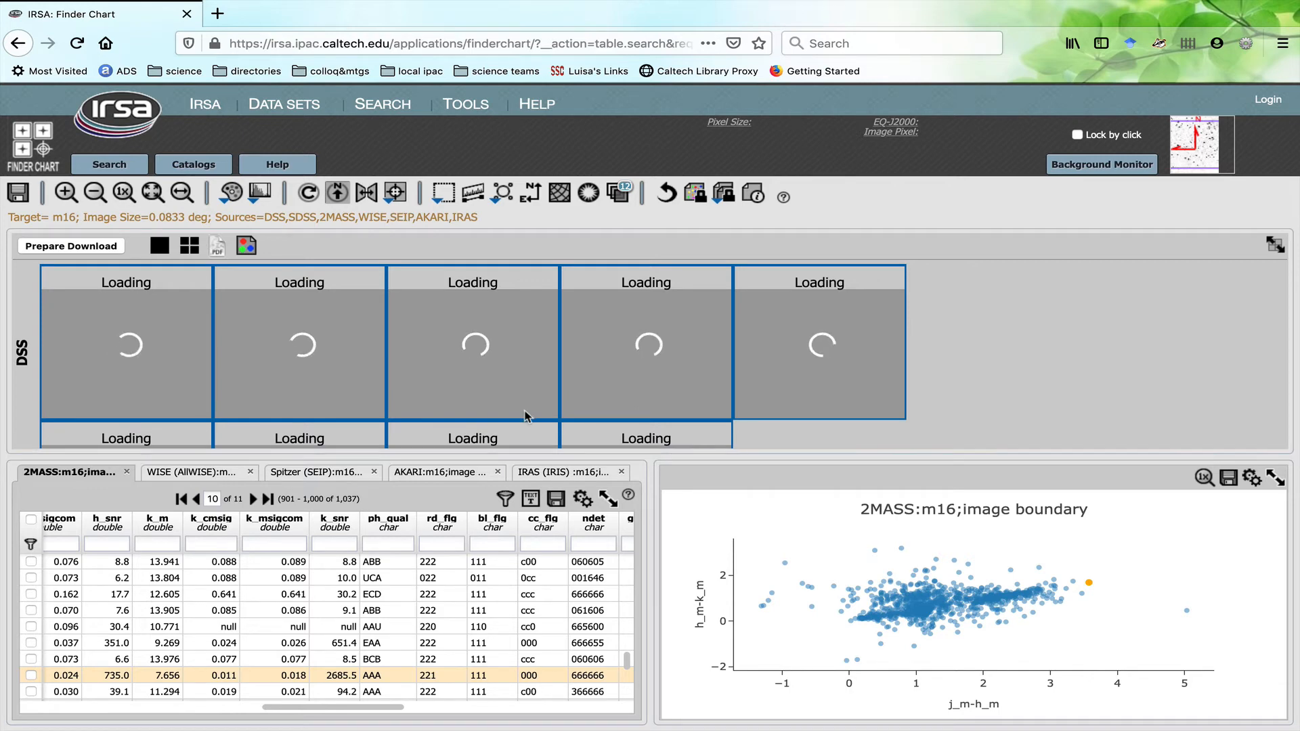
{"action": "scroll", "coordinate": [583, 434], "scroll_direction": "down", "scroll_amount": 3}
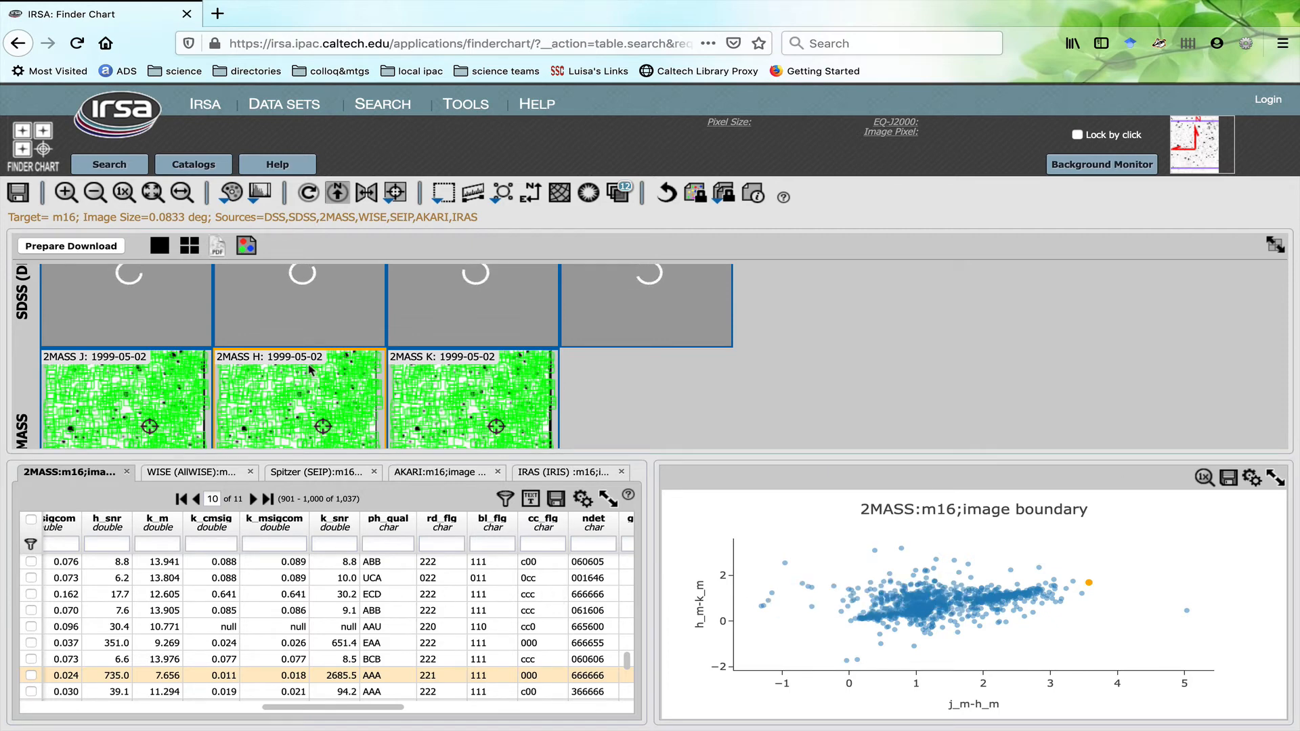
Step: Switch to IRSA Viewer from the IRSA home page and set the image search target to m16
{"action": "left_click", "coordinate": [94, 121]}
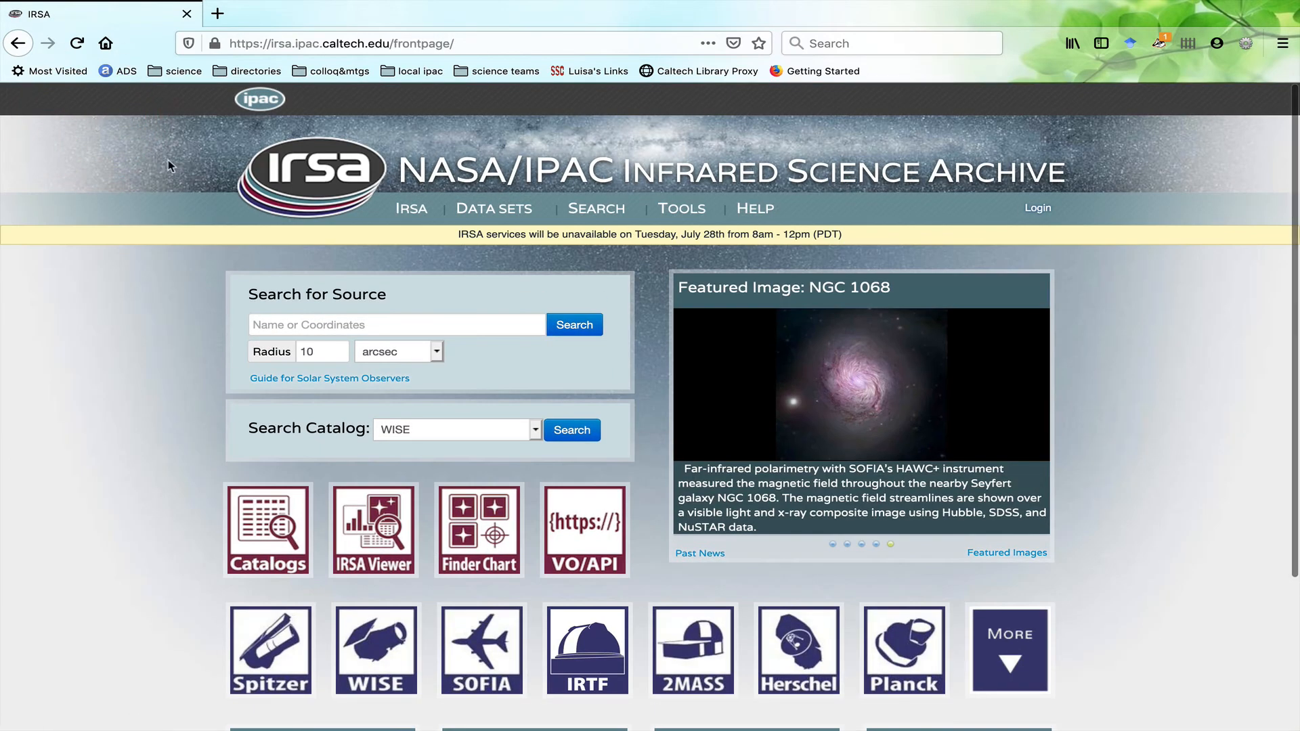
{"action": "left_click", "coordinate": [374, 566]}
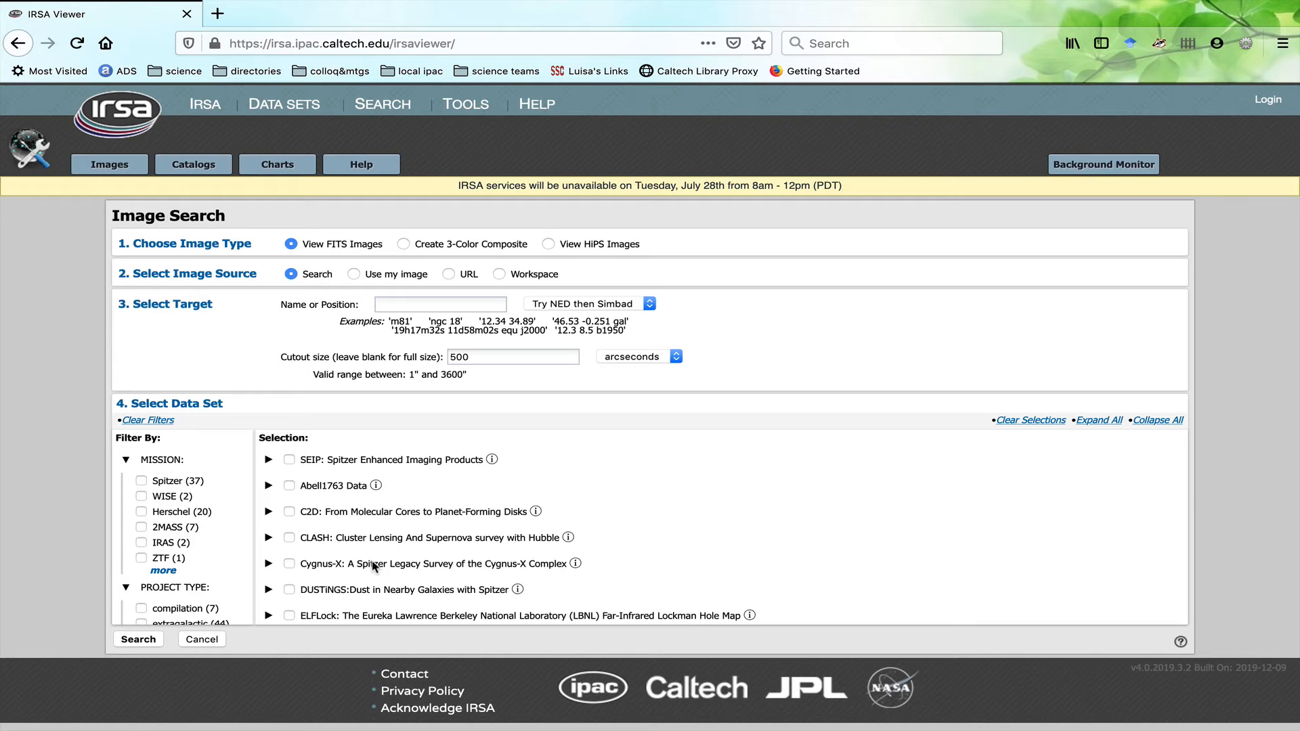
{"action": "left_click", "coordinate": [385, 305]}
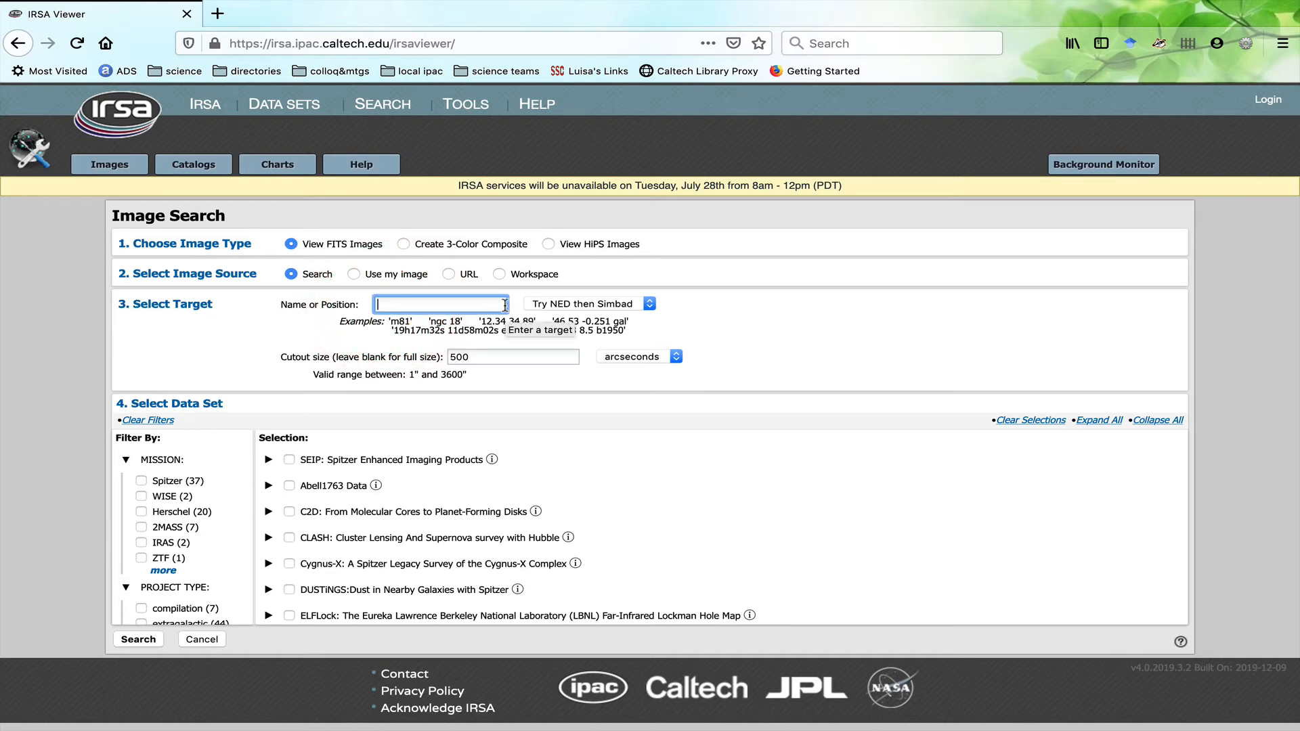
{"action": "type", "text": "m16"}
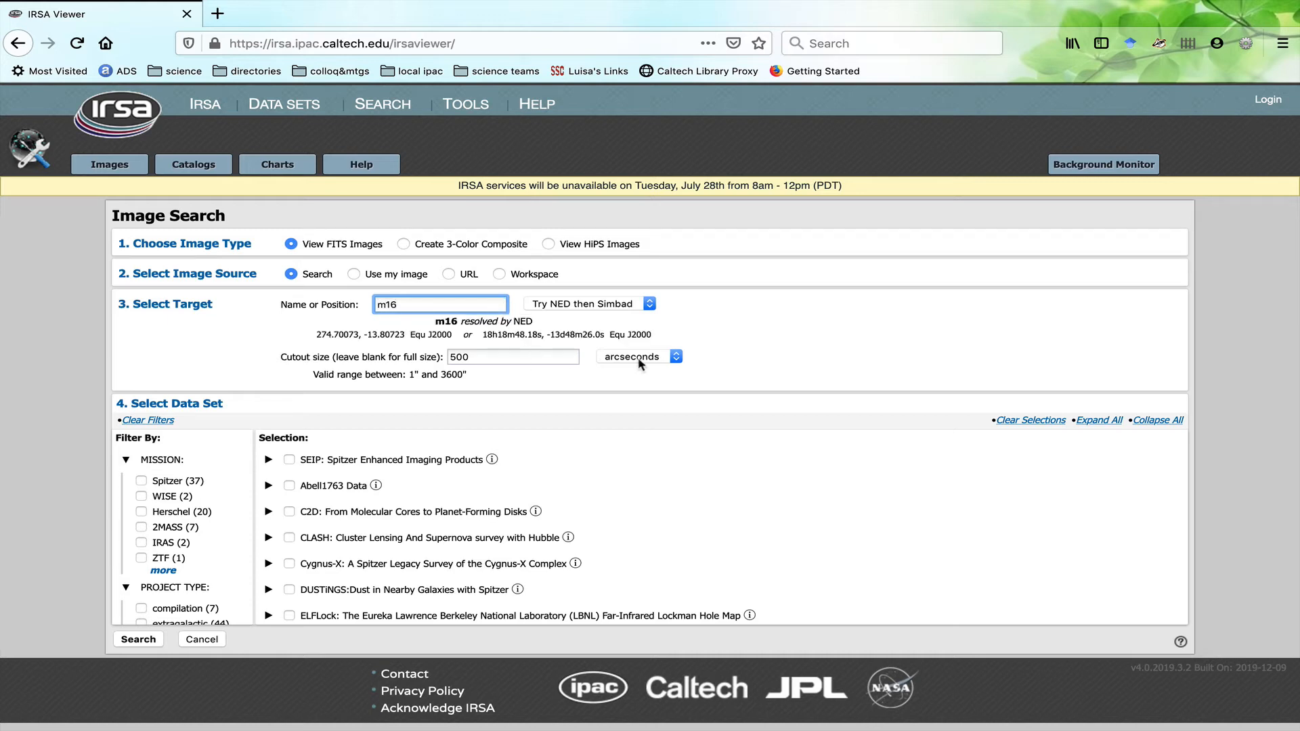
Step: Set the image cutout size to 20 arcminutes
{"action": "left_click", "coordinate": [640, 359]}
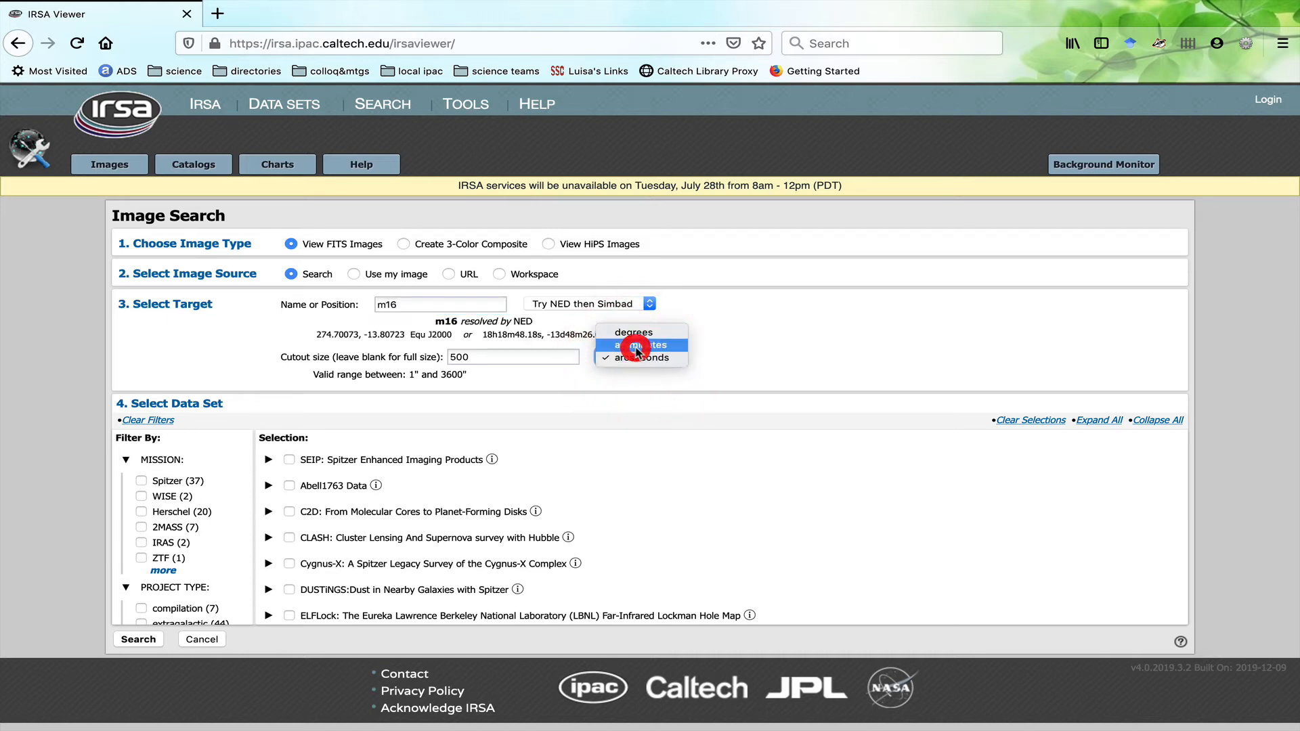
{"action": "left_click", "coordinate": [636, 346]}
{"action": "left_click_drag", "start_coordinate": [450, 356], "coordinate": [503, 359]}
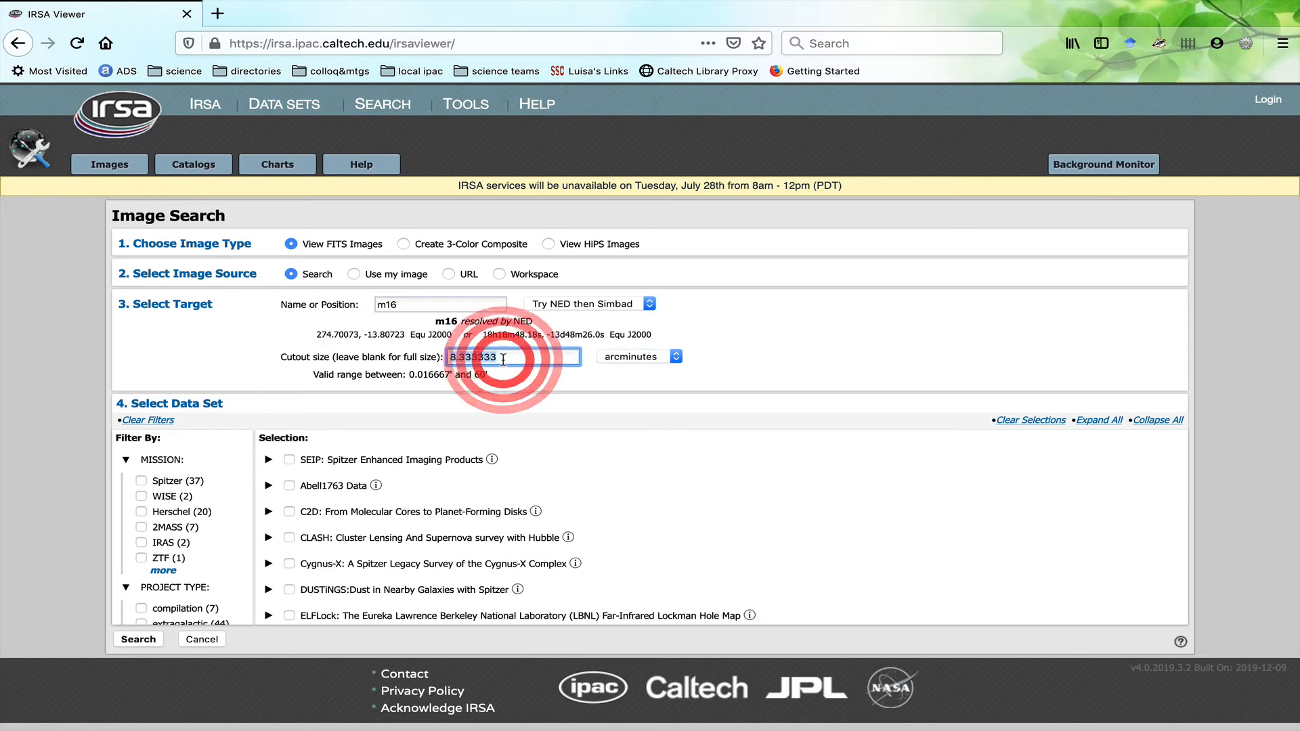
{"action": "type", "text": "20"}
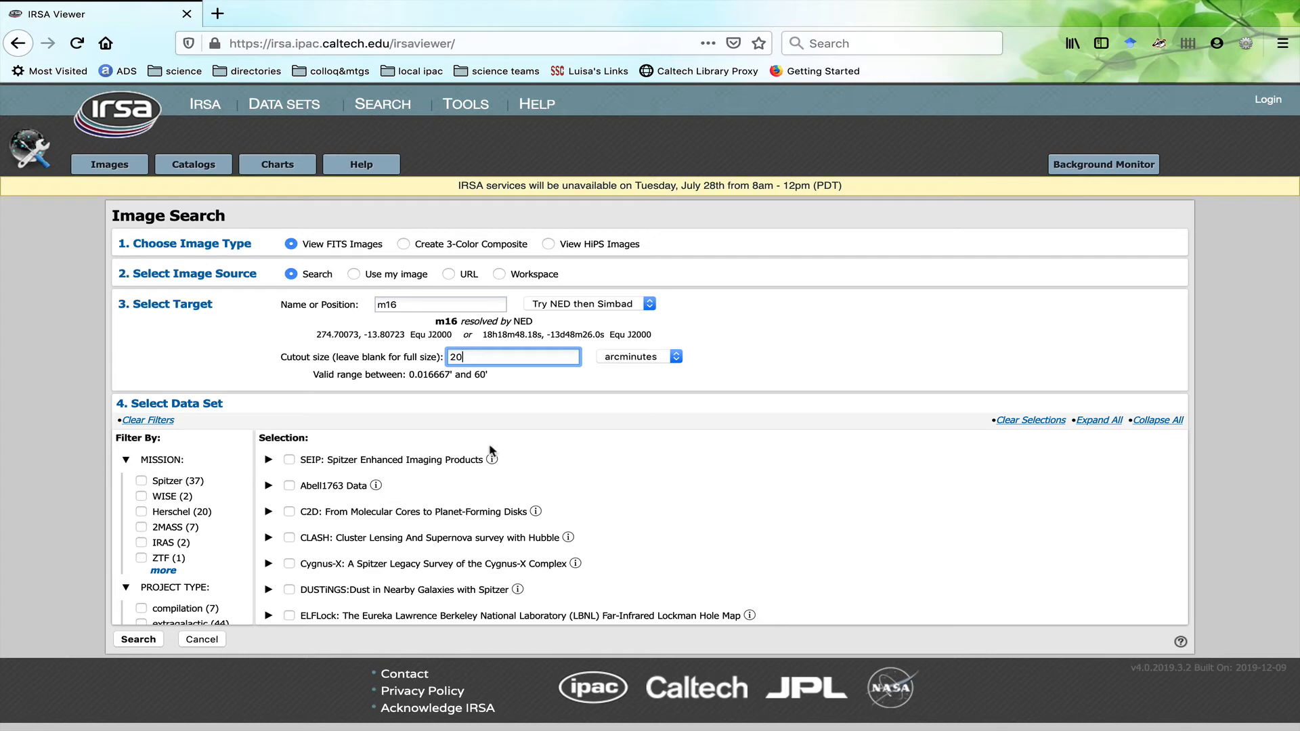
Step: Filter the data sets to the WISE mission and select the WISE AllWISE Atlas with bands W1 through W4
{"action": "scroll", "coordinate": [483, 490], "scroll_direction": "down", "scroll_amount": 10}
{"action": "scroll", "coordinate": [483, 490], "scroll_direction": "down", "scroll_amount": 10}
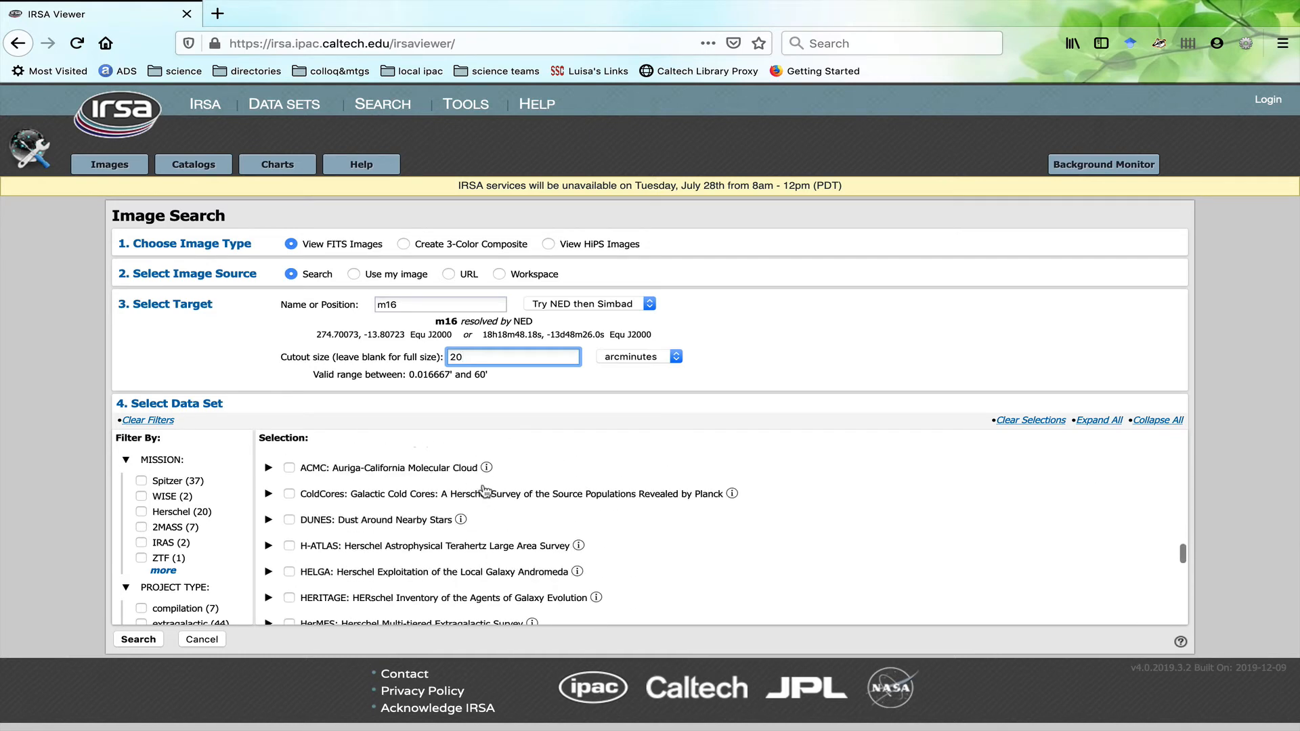
{"action": "scroll", "coordinate": [485, 490], "scroll_direction": "up", "scroll_amount": 20}
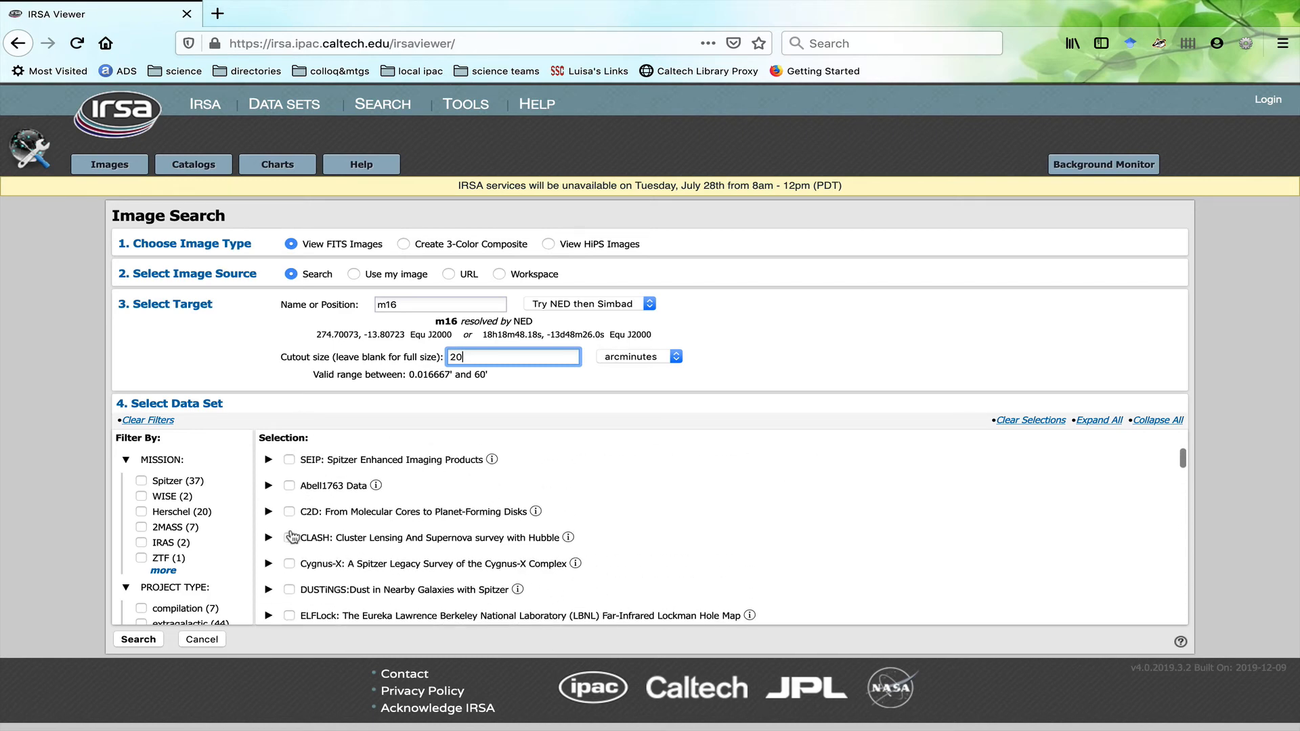
{"action": "scroll", "coordinate": [172, 573], "scroll_direction": "down", "scroll_amount": 1}
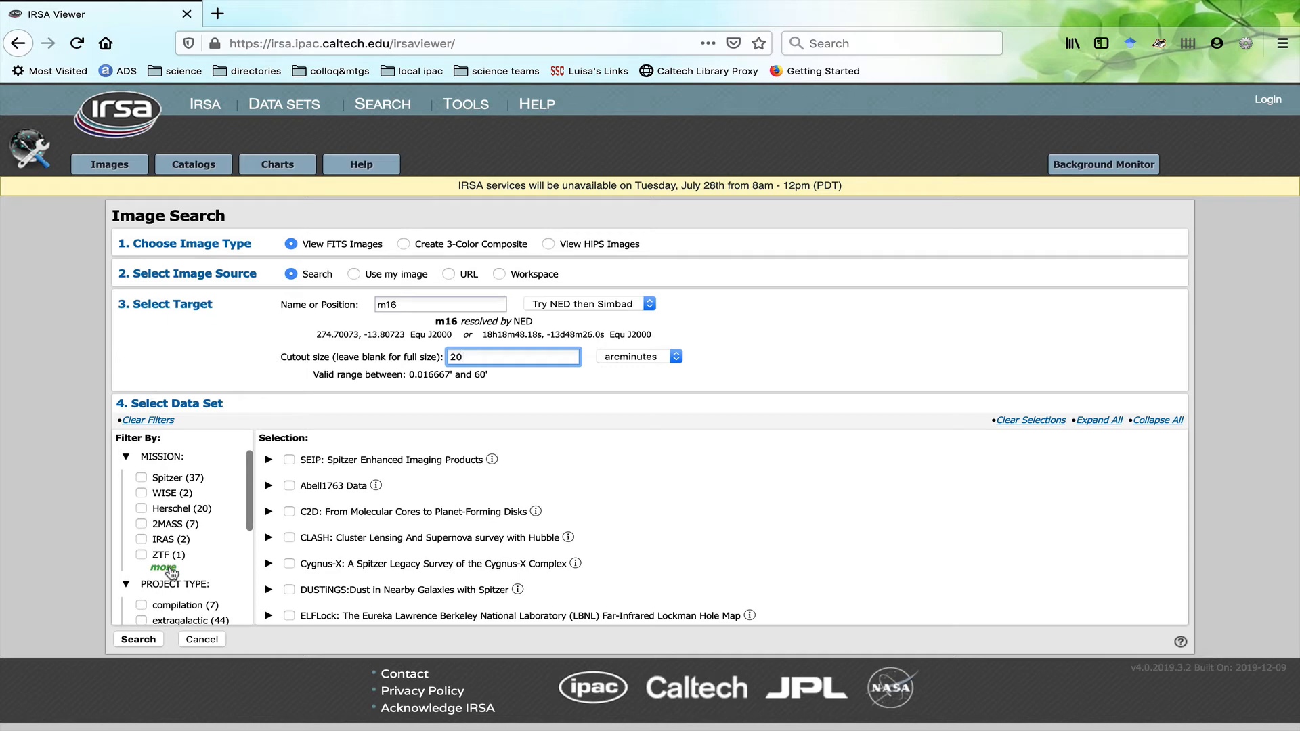
{"action": "scroll", "coordinate": [172, 572], "scroll_direction": "down", "scroll_amount": 2}
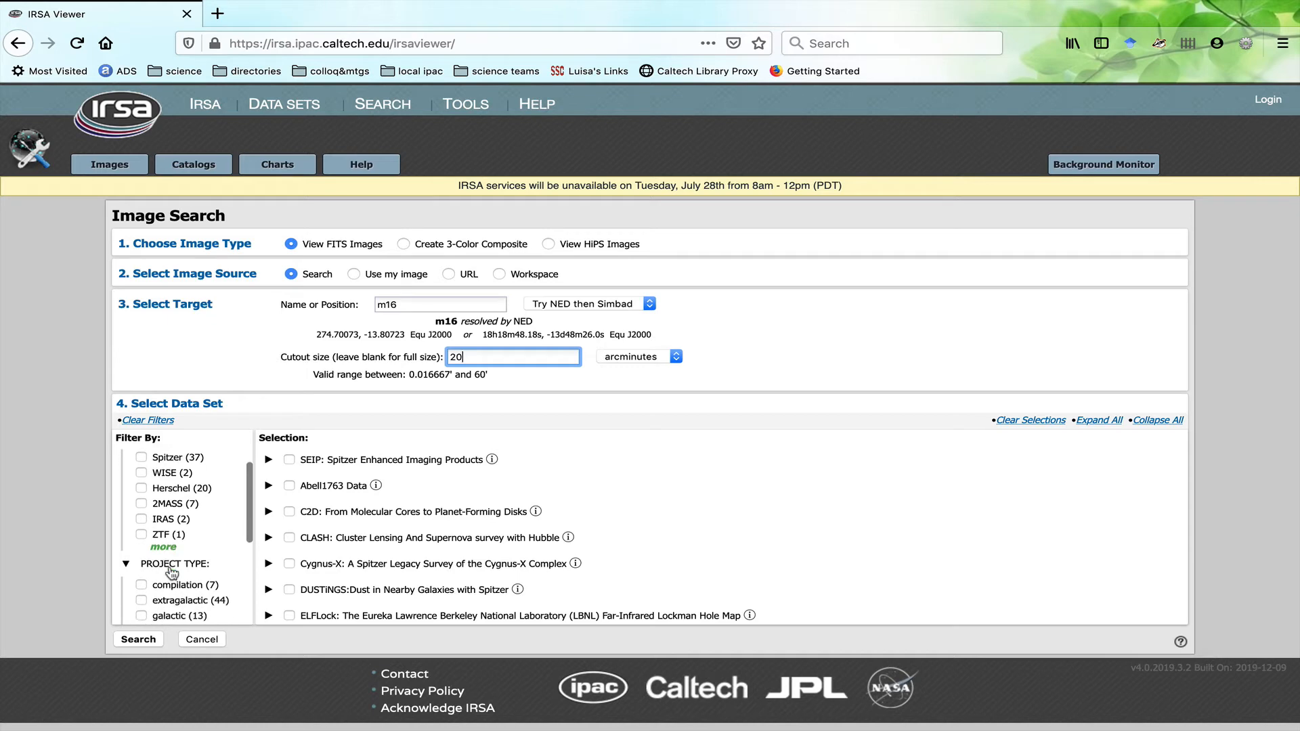
{"action": "left_click", "coordinate": [141, 474]}
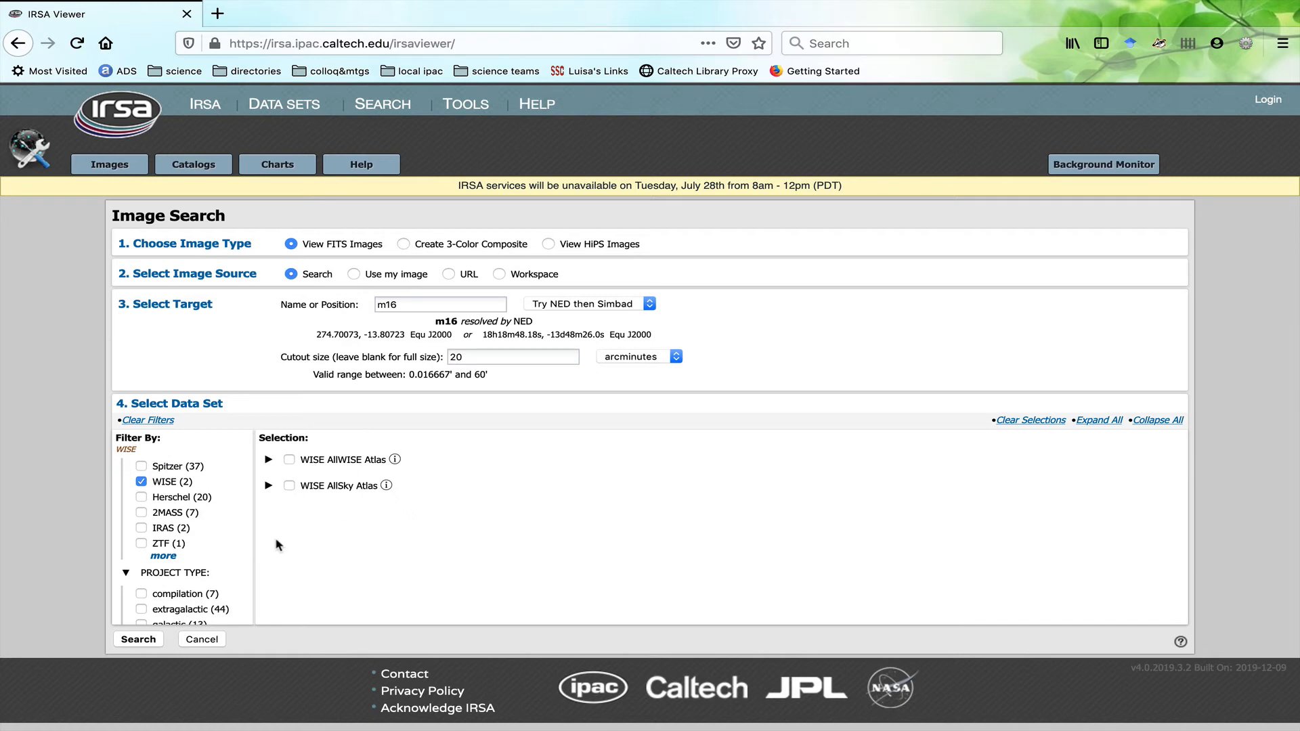
{"action": "left_click", "coordinate": [290, 461]}
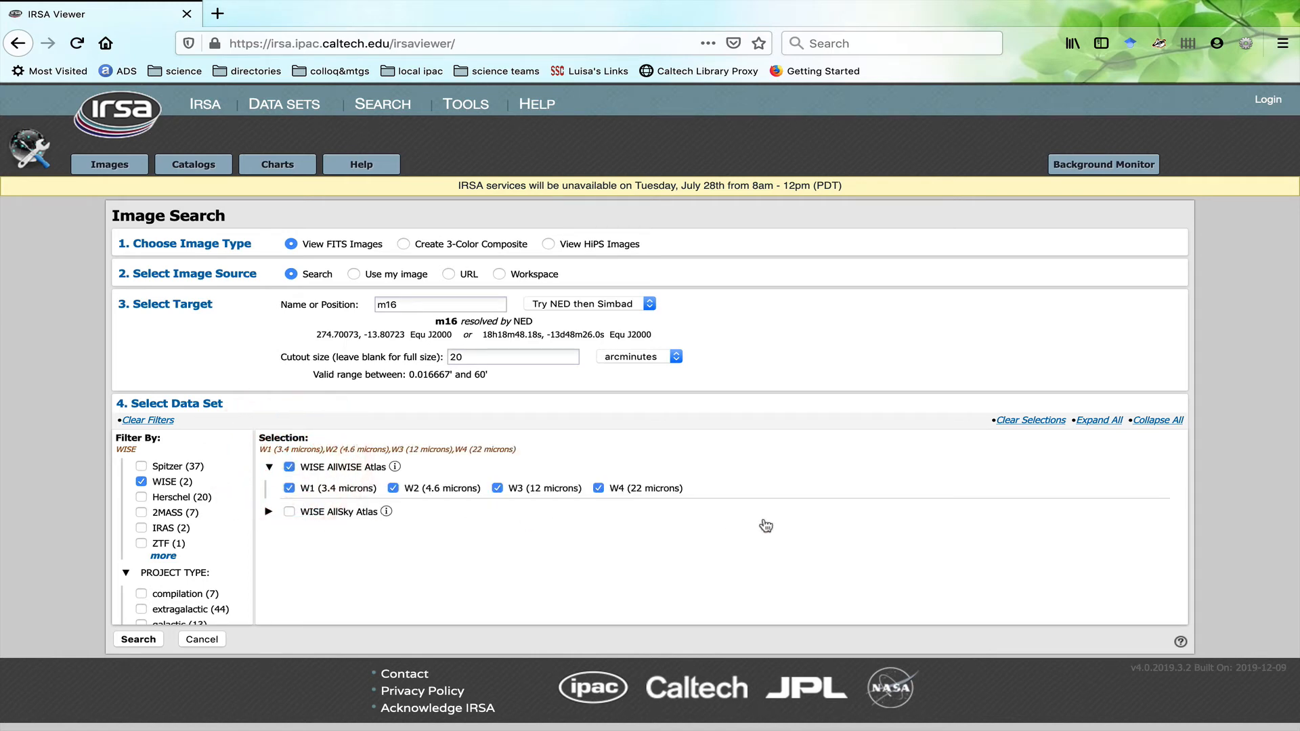
{"action": "left_click", "coordinate": [291, 489]}
{"action": "left_click", "coordinate": [291, 490]}
Step: Replace the WISE mission filter with 2MASS and select 2MASS Six Degree Mosaics in the J, H and K_s bands
{"action": "left_click", "coordinate": [141, 481]}
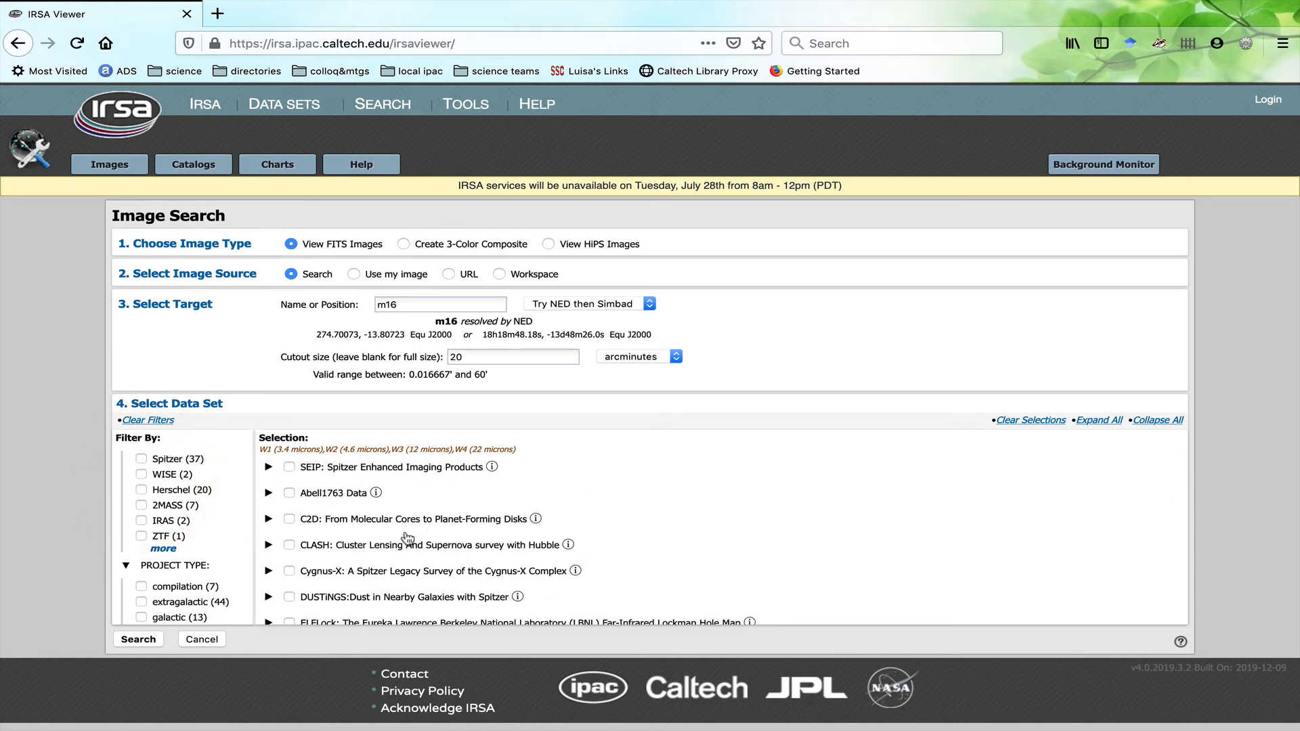
{"action": "left_click", "coordinate": [141, 505]}
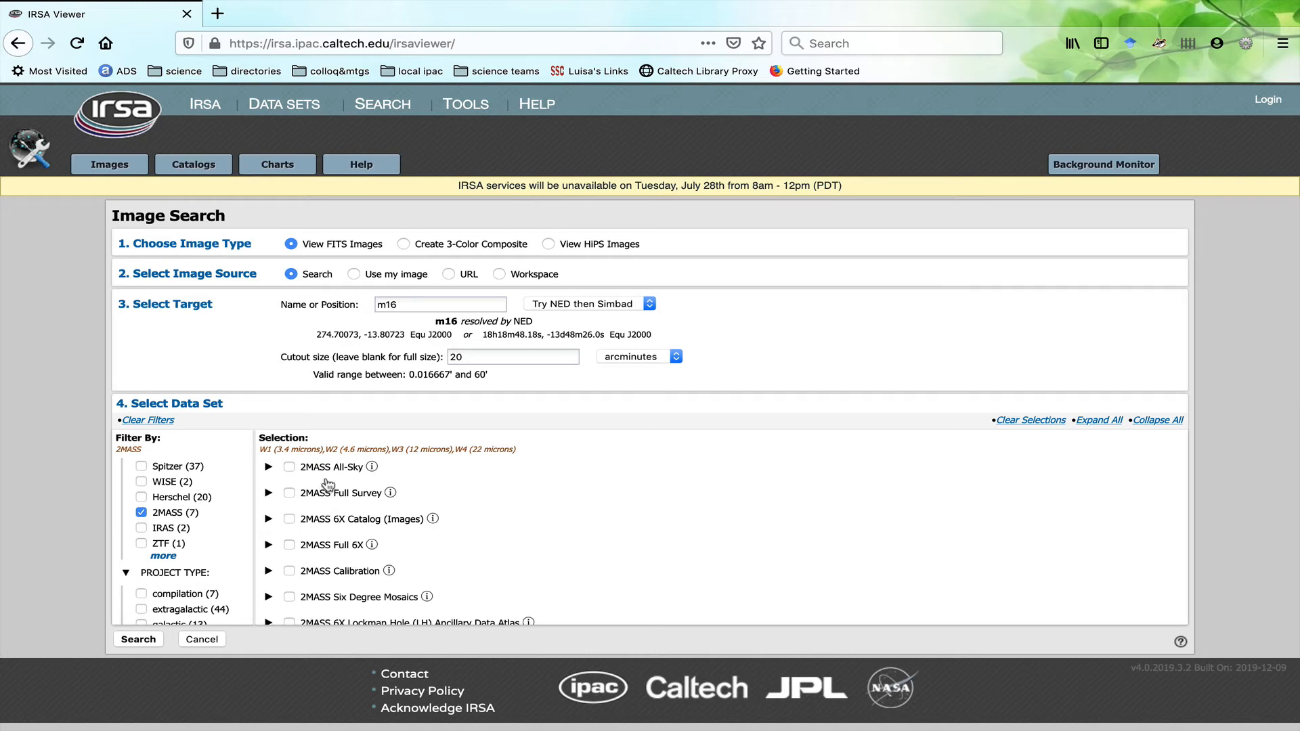
{"action": "scroll", "coordinate": [325, 515], "scroll_direction": "down", "scroll_amount": 1}
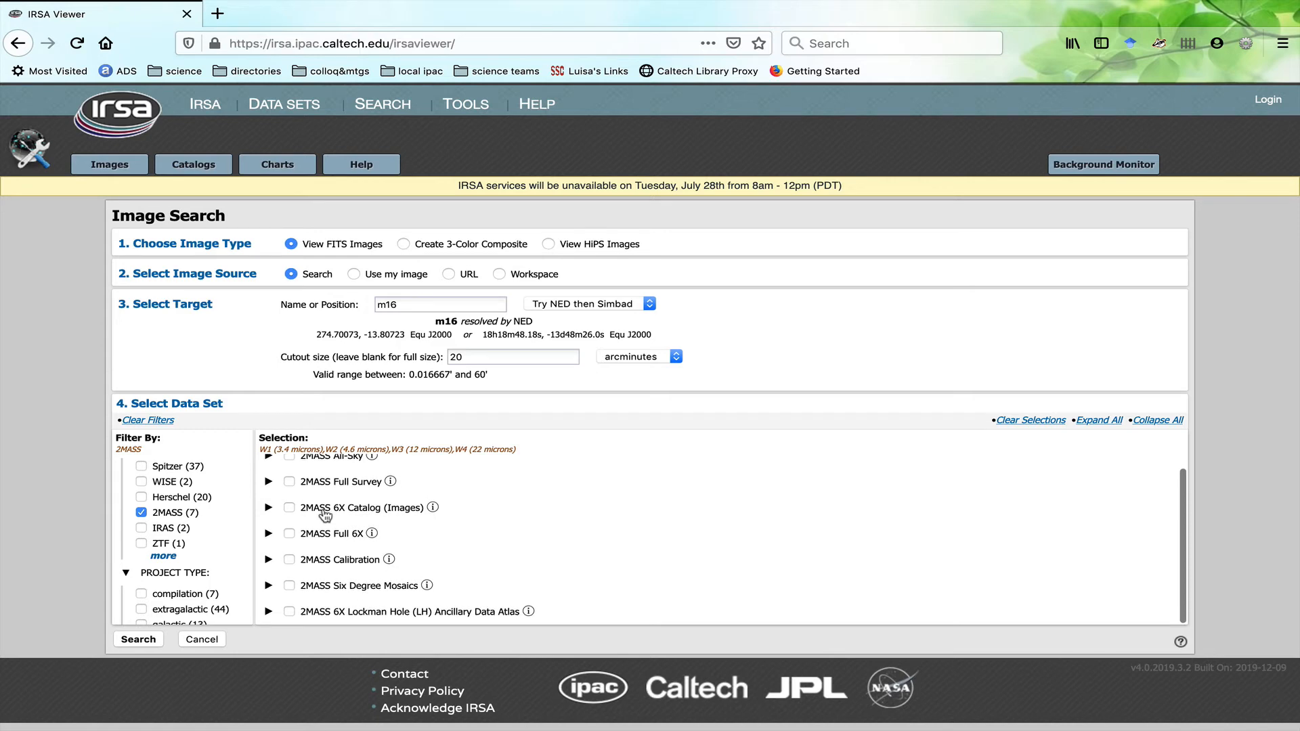
{"action": "left_click", "coordinate": [289, 586]}
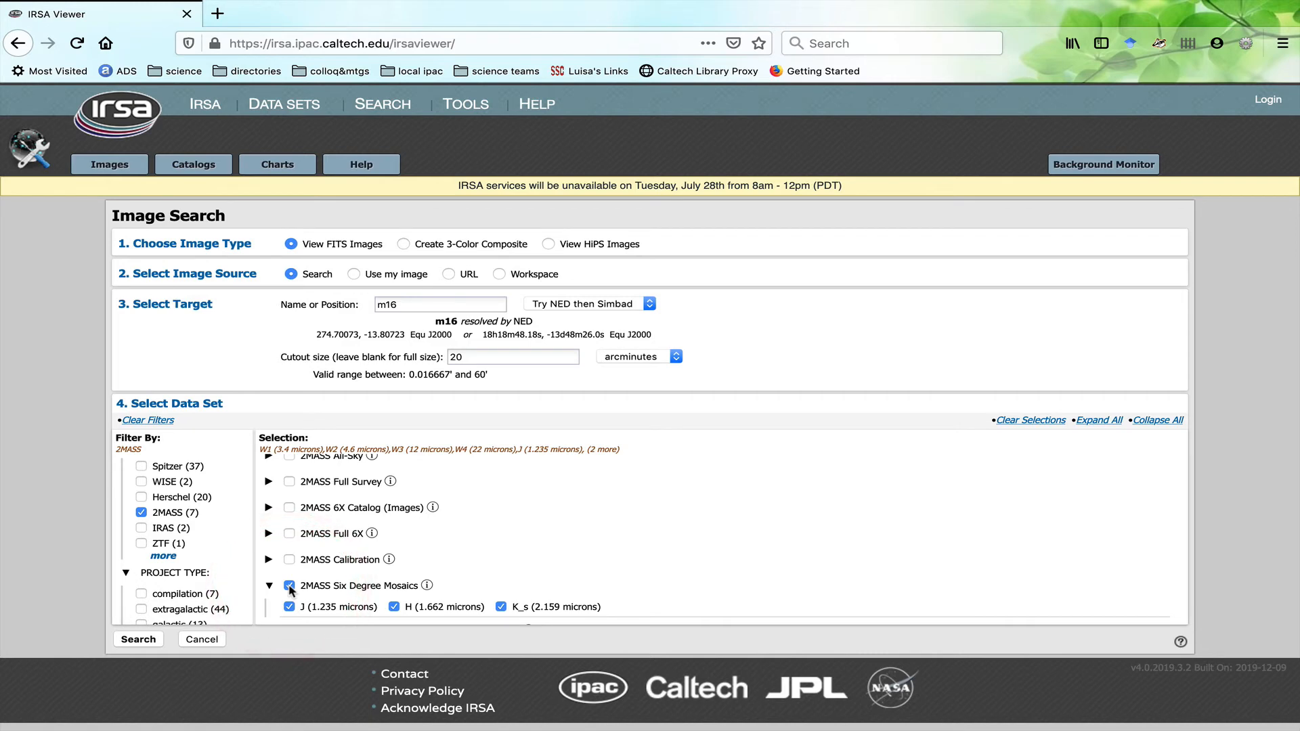
{"action": "scroll", "coordinate": [289, 588], "scroll_direction": "down", "scroll_amount": 1}
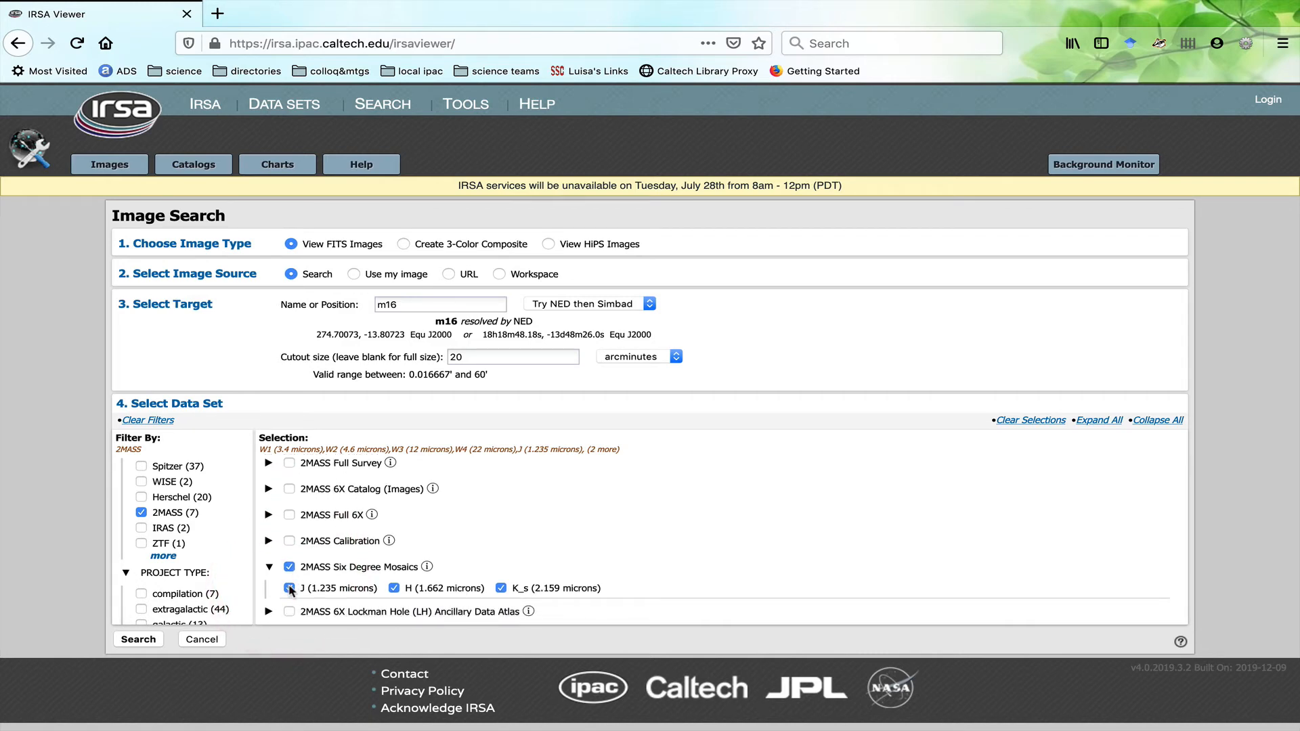
Step: Replace the 2MASS mission filter with Spitzer and look through the listed Spitzer data sets
{"action": "left_click", "coordinate": [140, 512]}
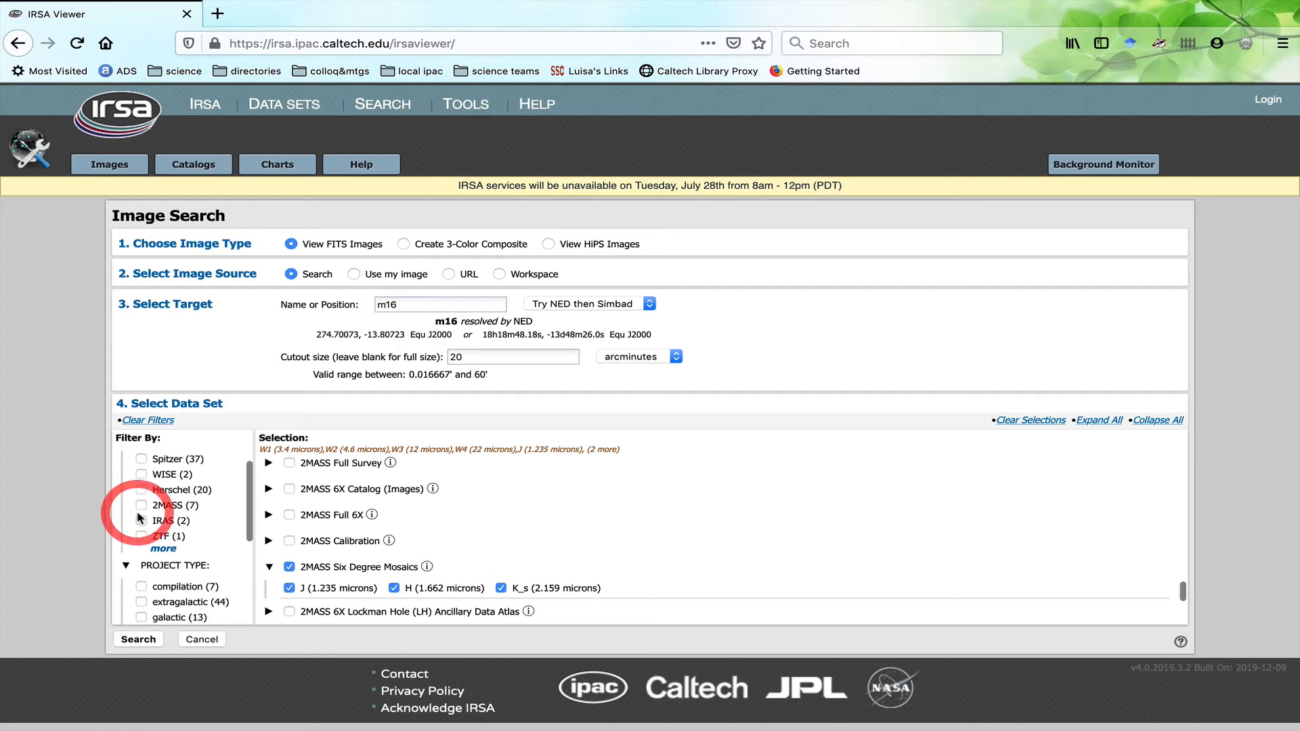
{"action": "scroll", "coordinate": [142, 521], "scroll_direction": "up", "scroll_amount": 1}
{"action": "left_click", "coordinate": [141, 481]}
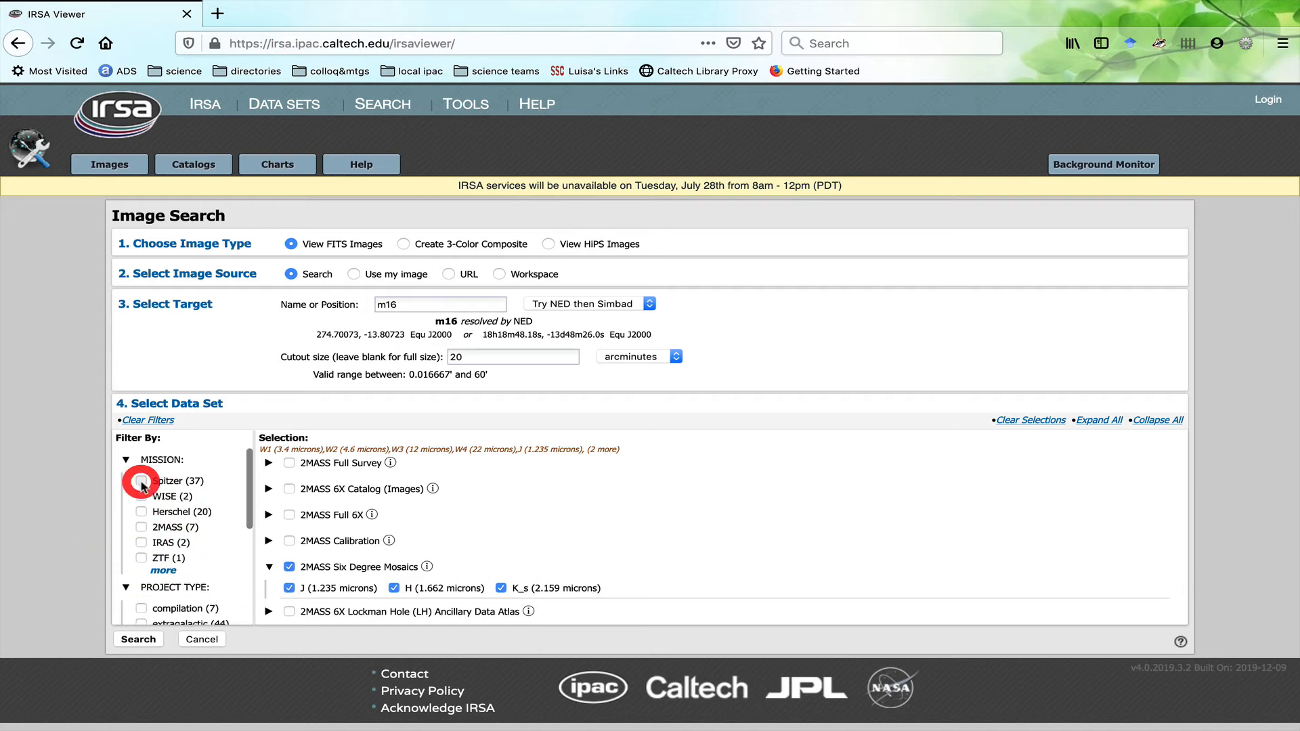
{"action": "scroll", "coordinate": [443, 571], "scroll_direction": "up", "scroll_amount": 15}
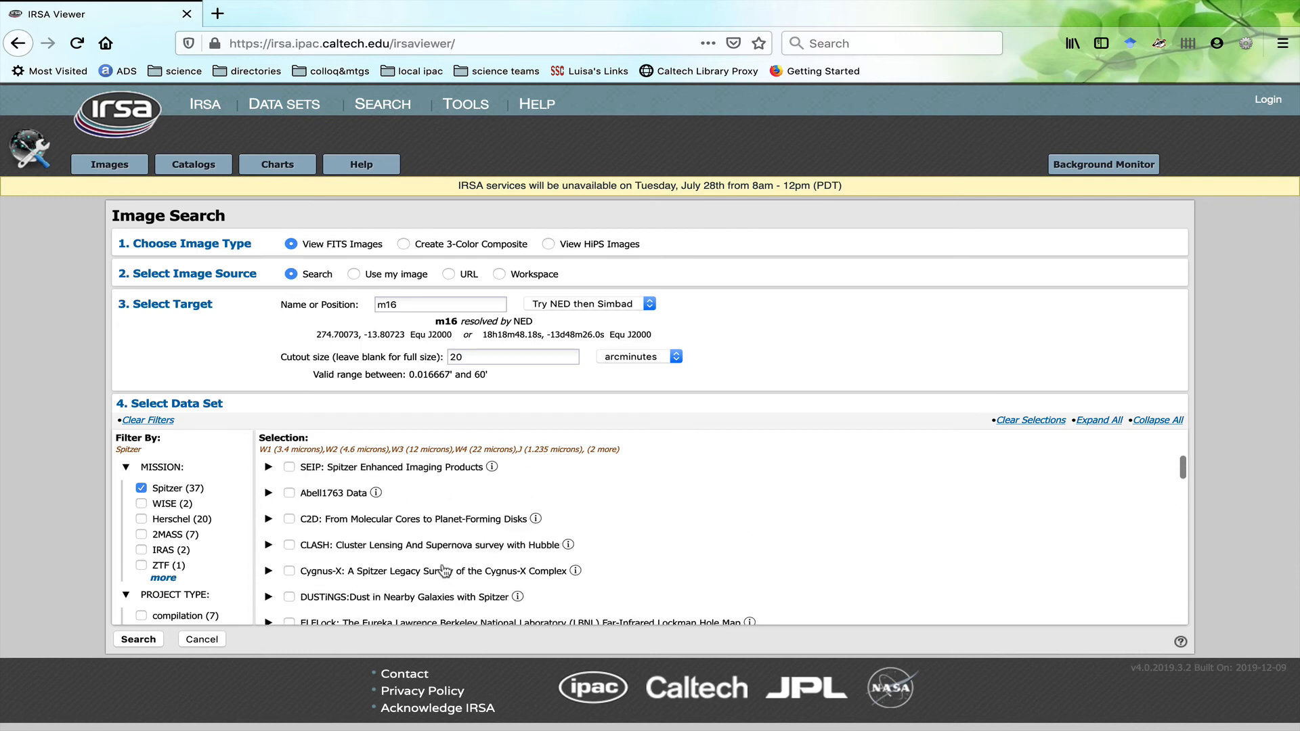
{"action": "scroll", "coordinate": [443, 571], "scroll_direction": "down", "scroll_amount": 15}
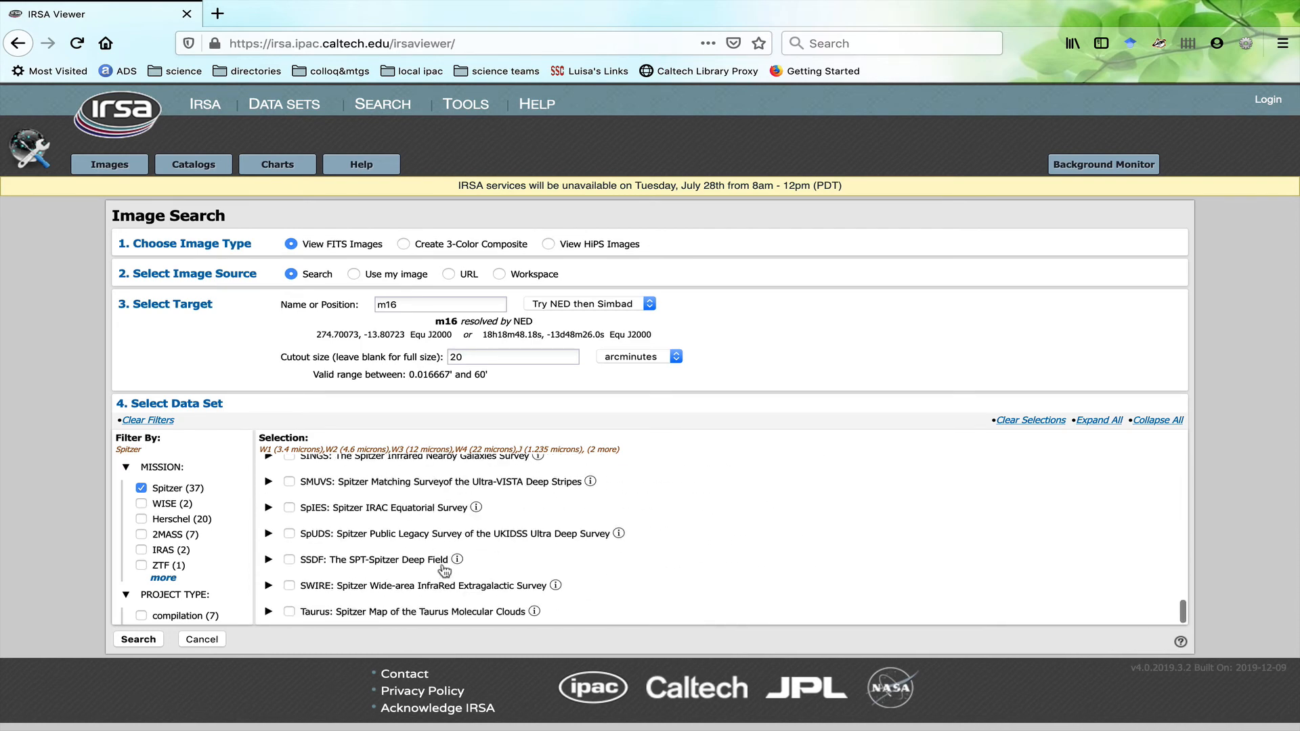
{"action": "scroll", "coordinate": [443, 570], "scroll_direction": "up", "scroll_amount": 15}
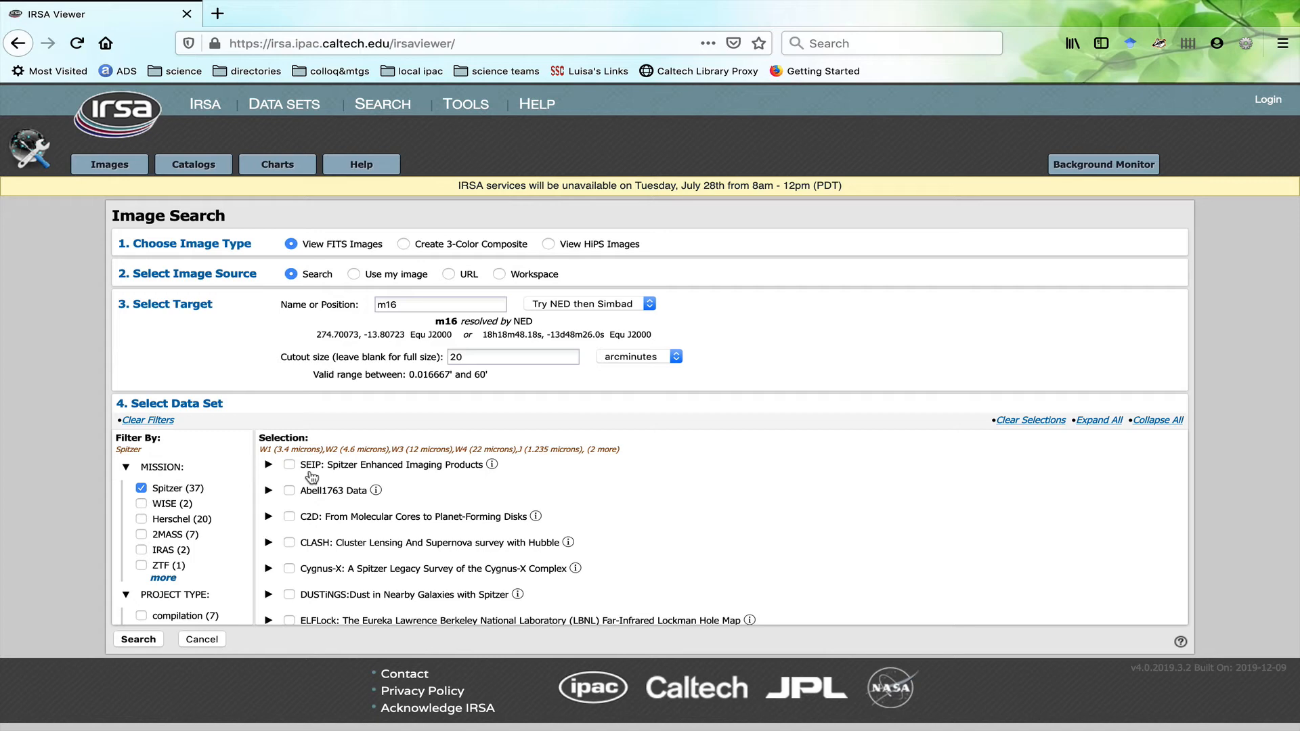
{"action": "scroll", "coordinate": [316, 518], "scroll_direction": "down", "scroll_amount": 3}
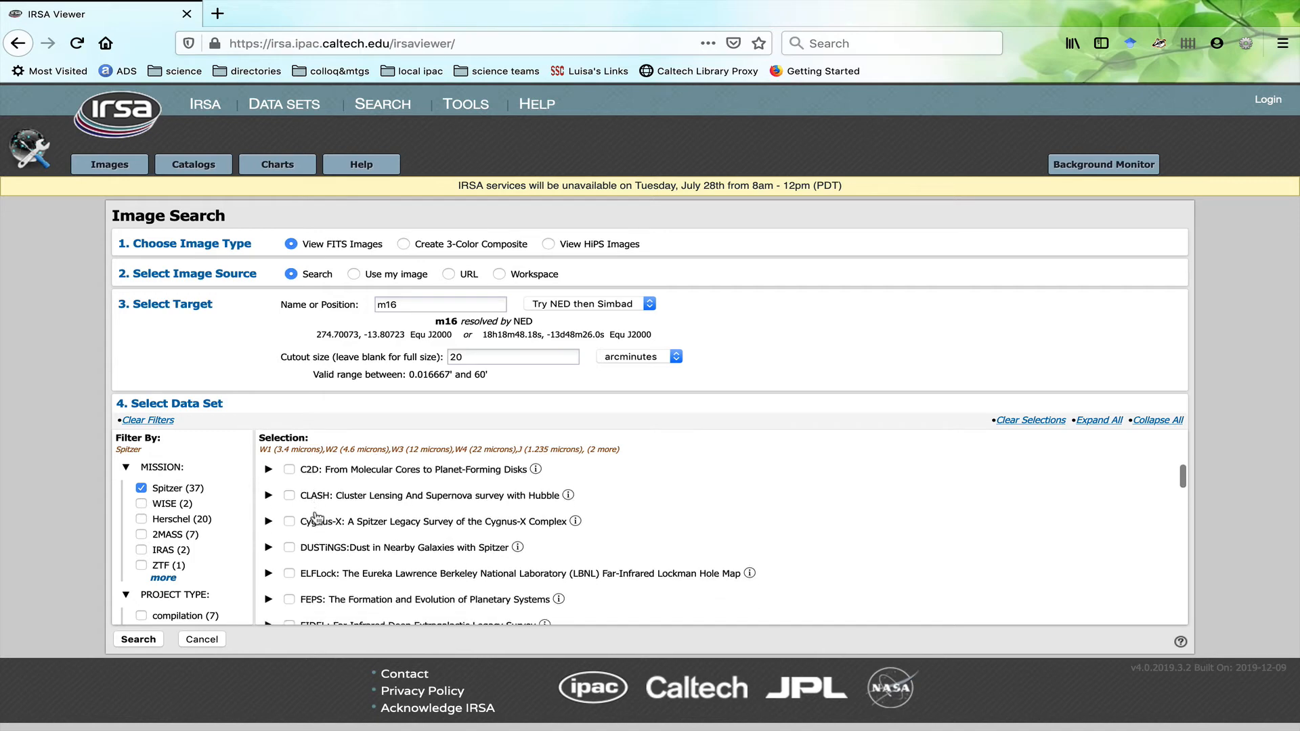
{"action": "scroll", "coordinate": [317, 518], "scroll_direction": "down", "scroll_amount": 3}
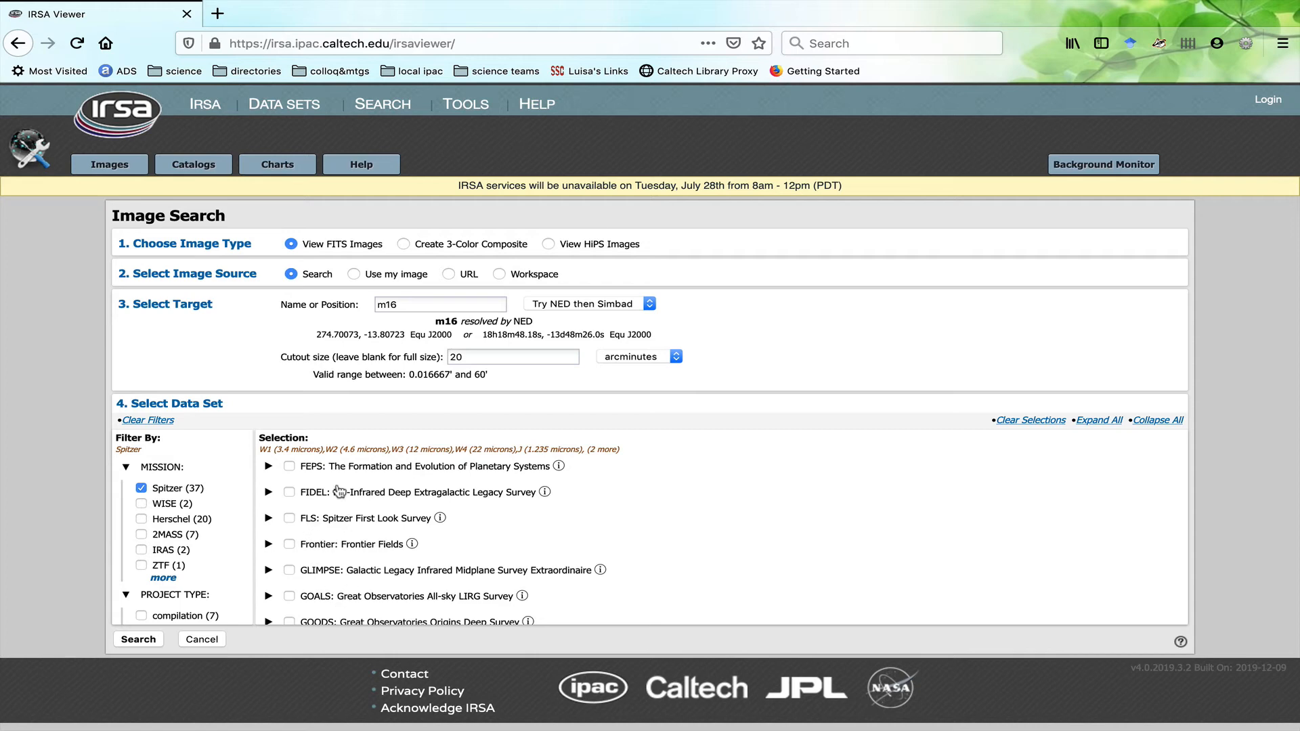
Step: Select GLIMPSE with bands IRAC1 through IRAC4 from the galactic project type and run the image search
{"action": "scroll", "coordinate": [170, 534], "scroll_direction": "down", "scroll_amount": 3}
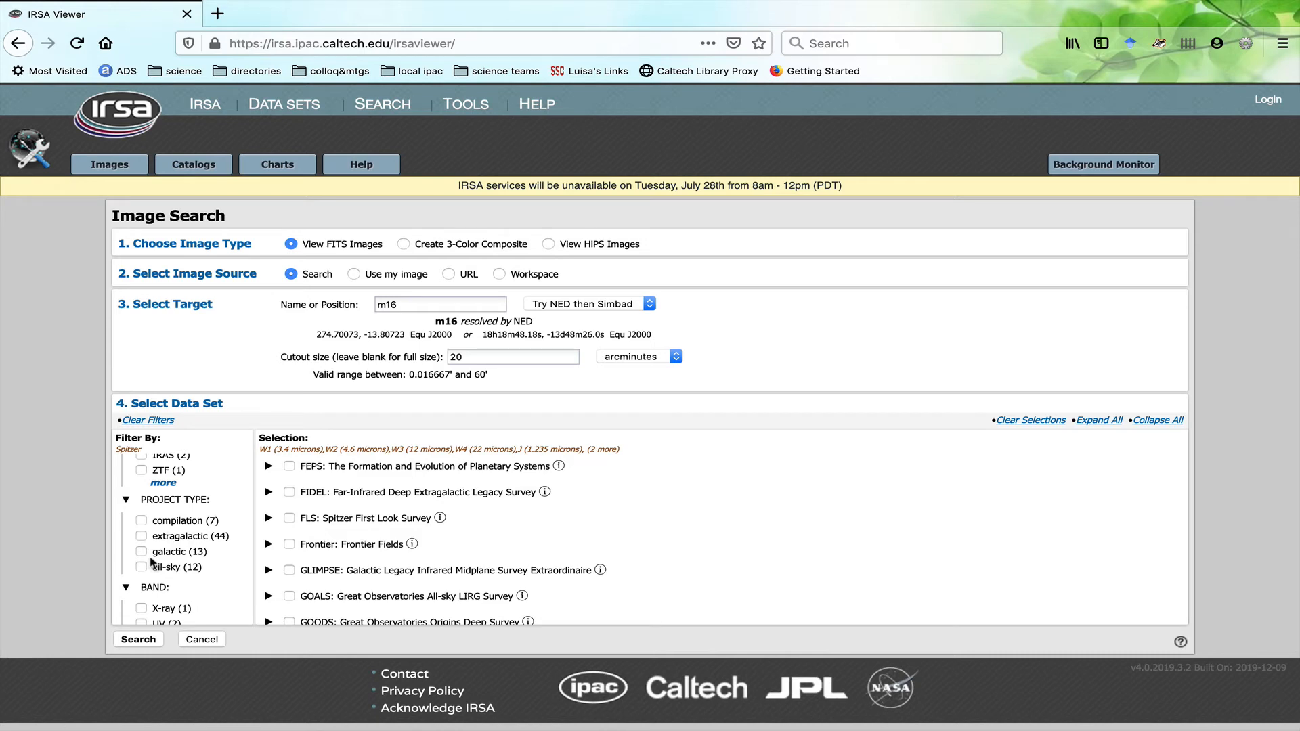
{"action": "left_click", "coordinate": [142, 552]}
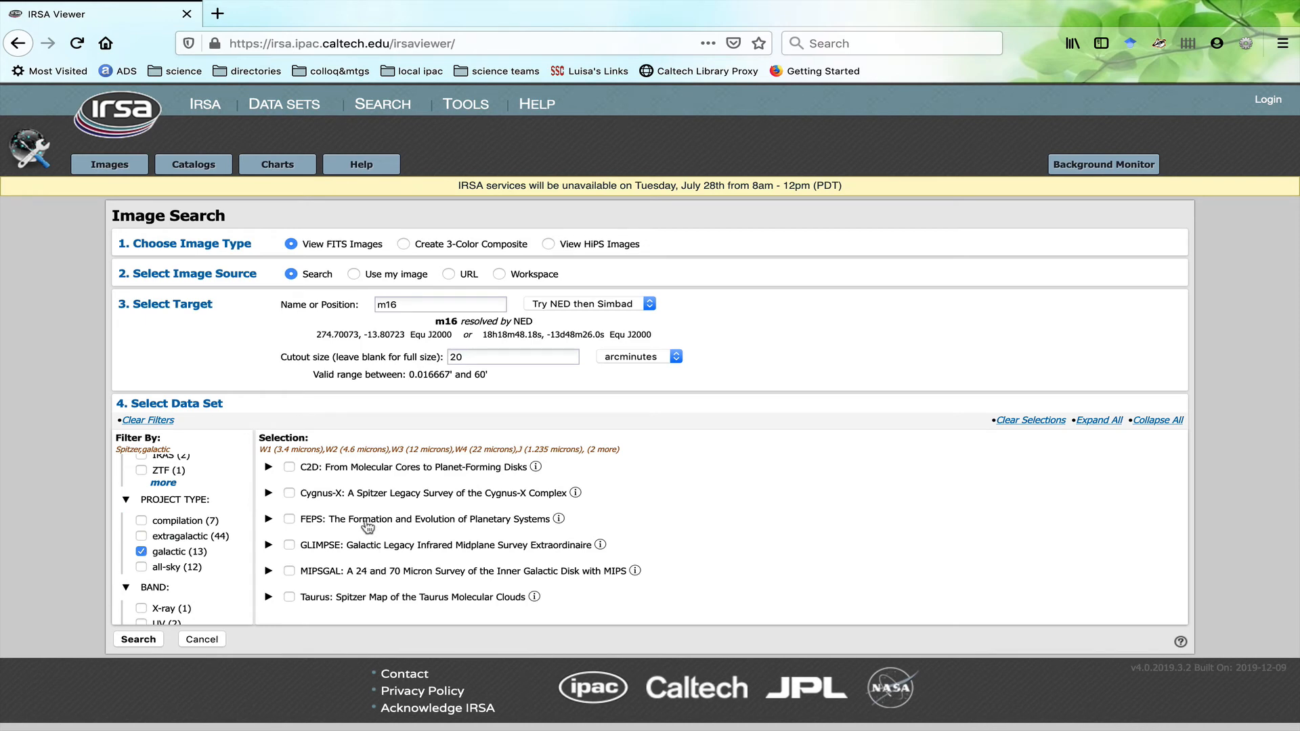
{"action": "scroll", "coordinate": [159, 545], "scroll_direction": "up", "scroll_amount": 3}
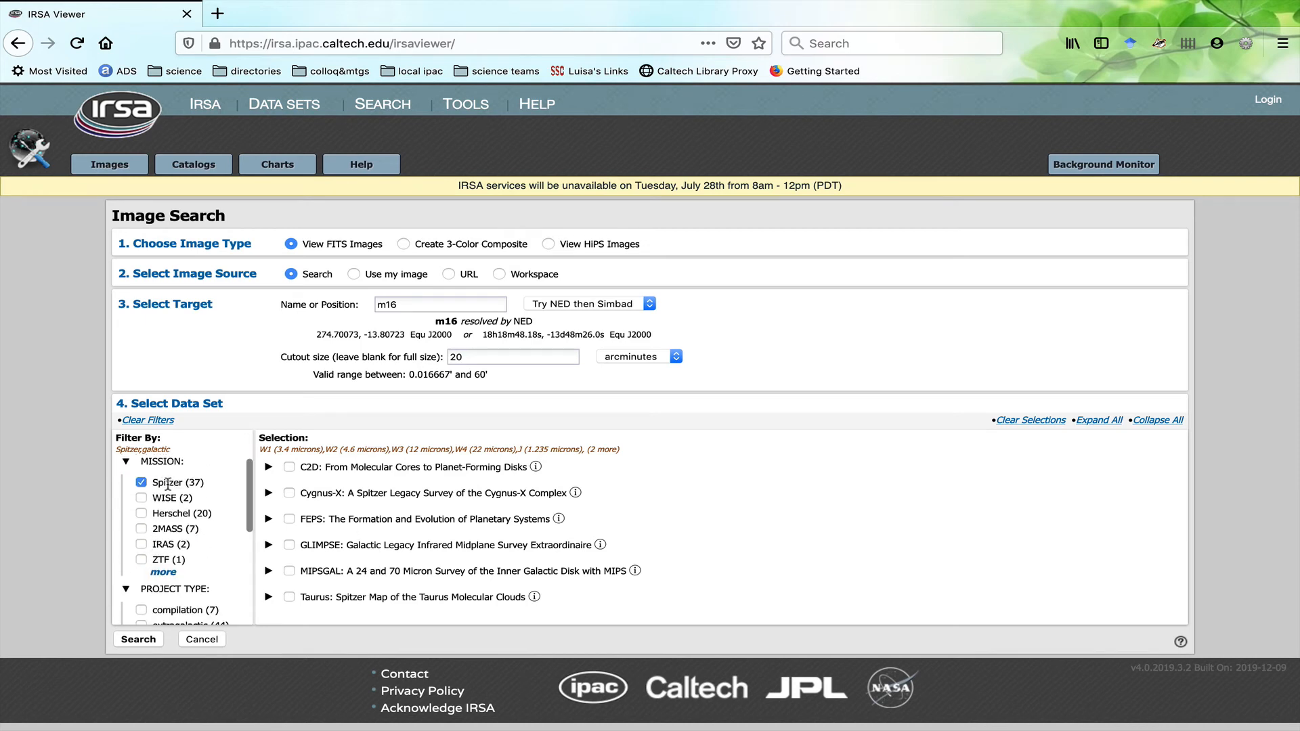
{"action": "scroll", "coordinate": [167, 484], "scroll_direction": "down", "scroll_amount": 4}
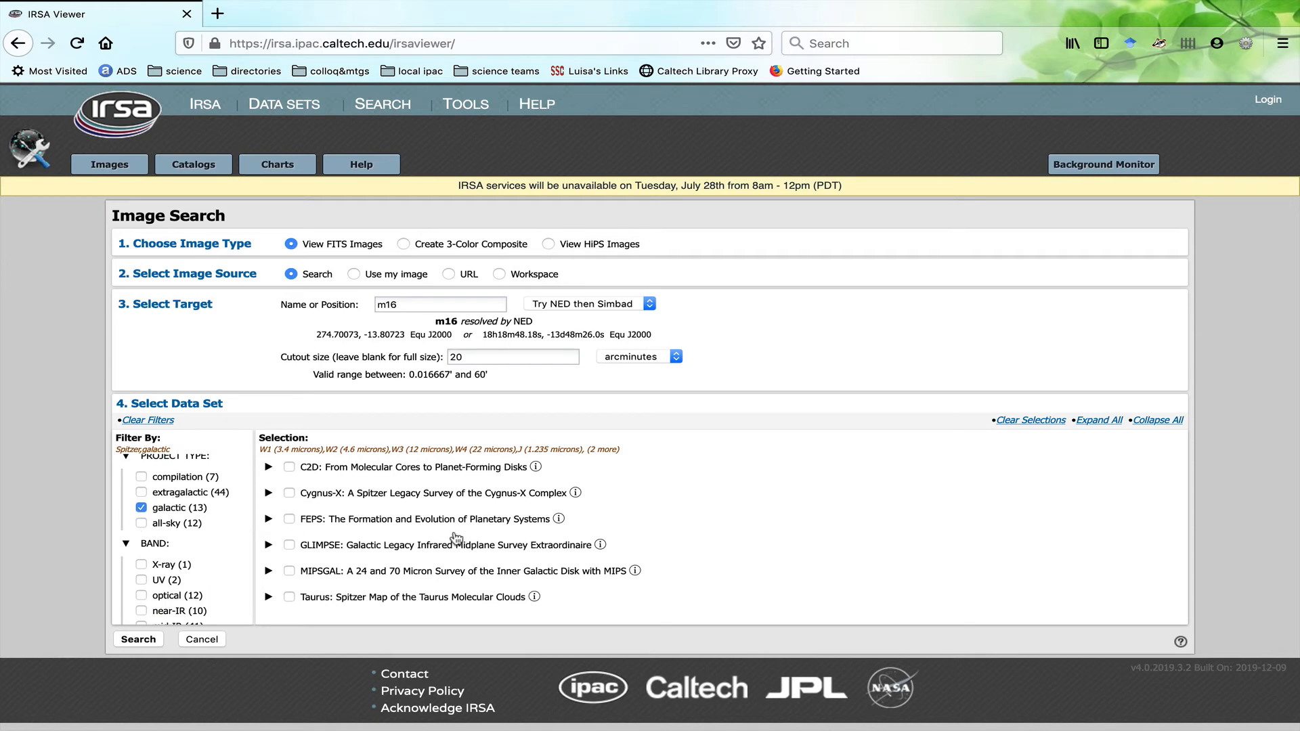
{"action": "left_click", "coordinate": [289, 545]}
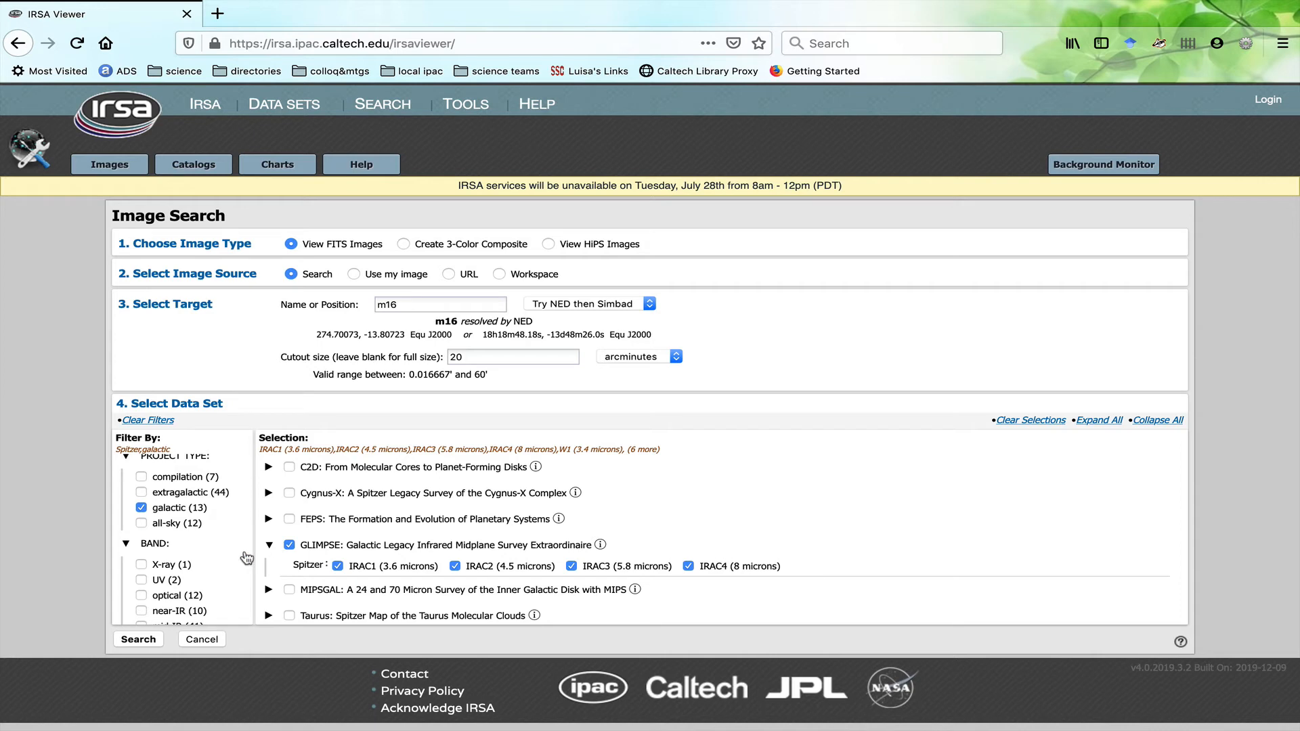
{"action": "left_click", "coordinate": [139, 641]}
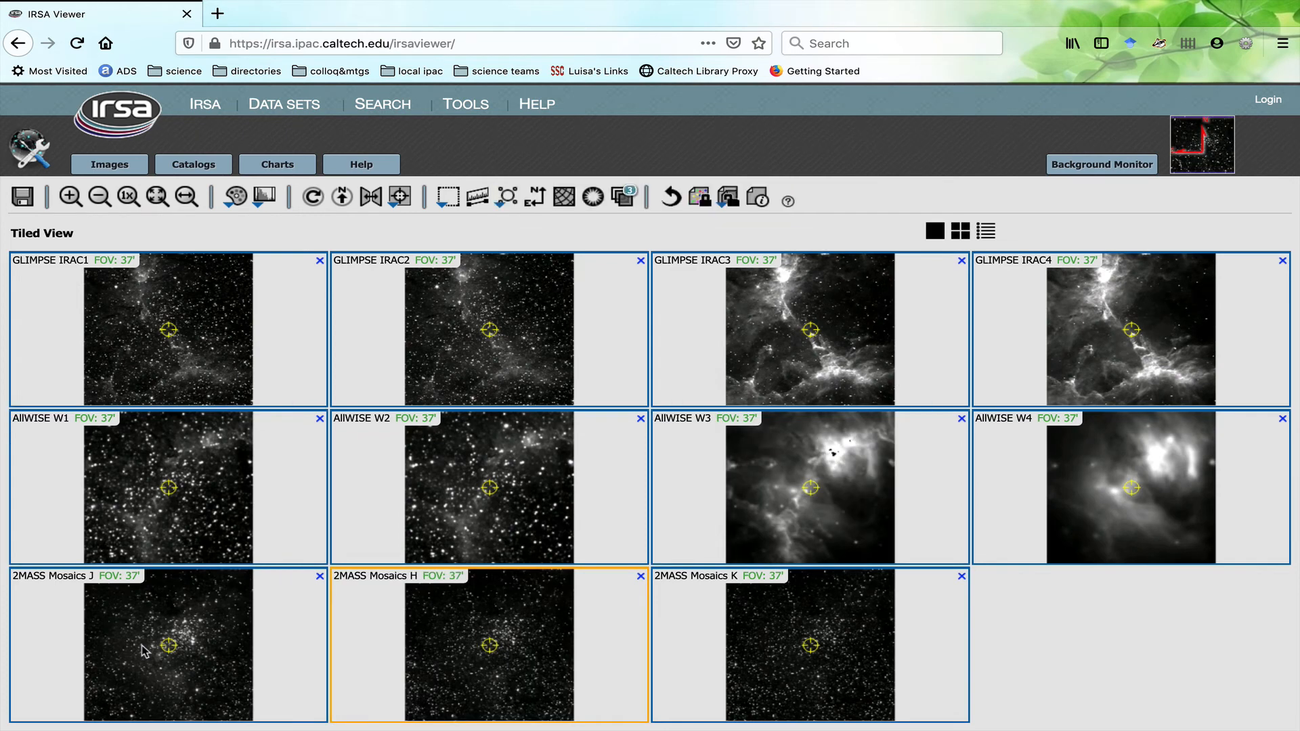
Step: Change the color table of all tiled images to inverted grayscale, with dark sources on a white background
{"action": "left_click", "coordinate": [262, 196]}
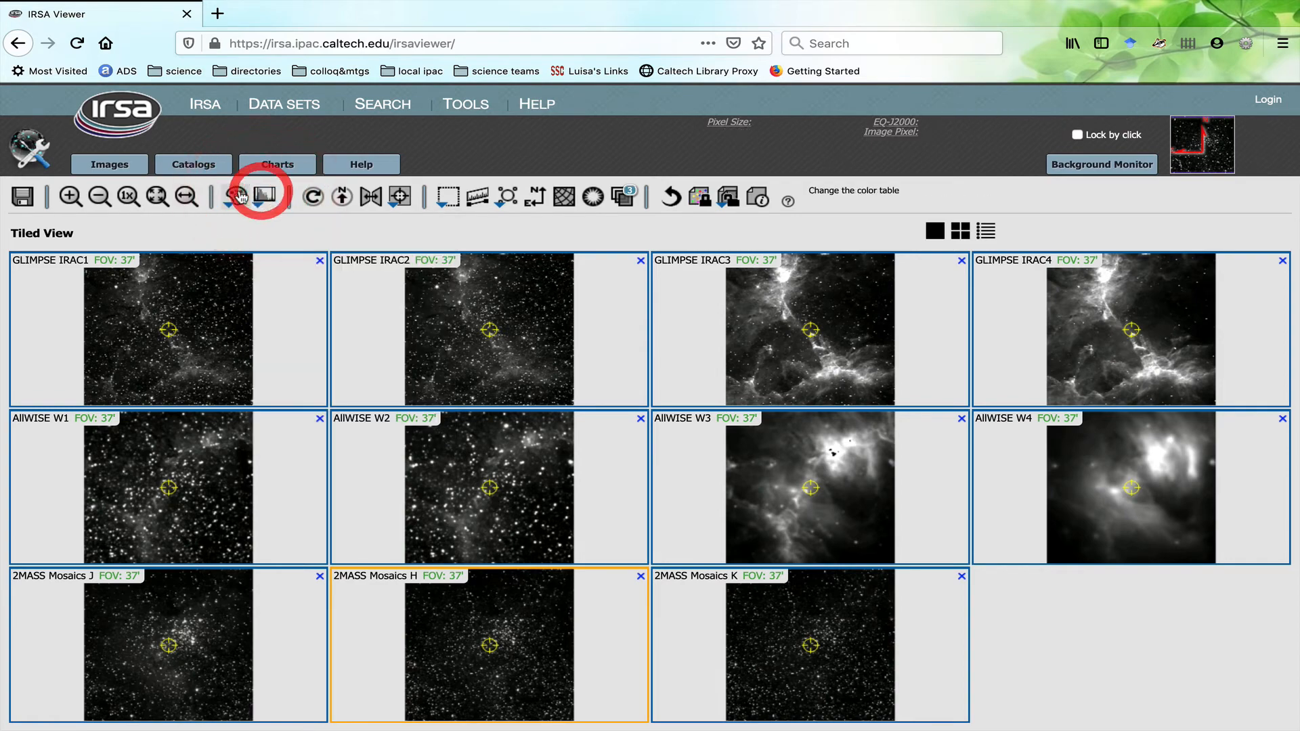
{"action": "left_click", "coordinate": [235, 195]}
{"action": "left_click", "coordinate": [244, 234]}
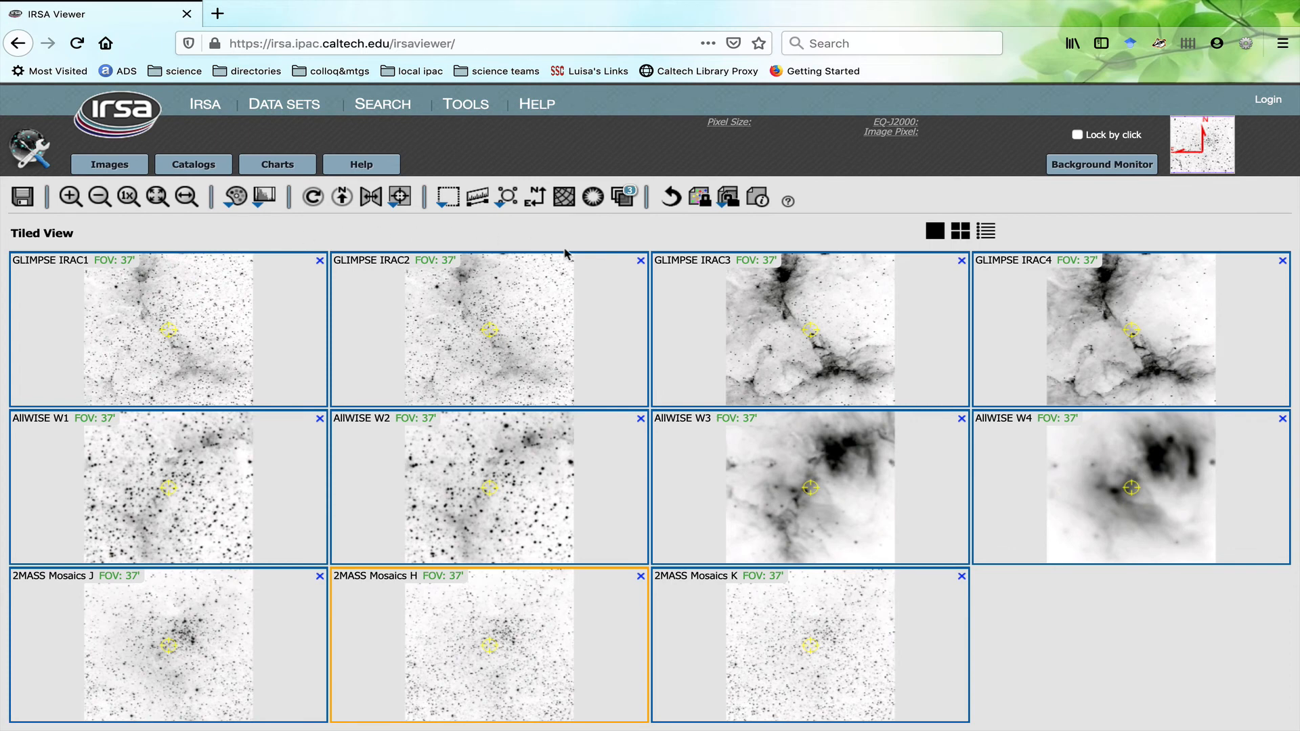
Step: Make the 2MASS Mosaics J image active and align and lock all images to it by WCS
{"action": "left_click", "coordinate": [244, 641]}
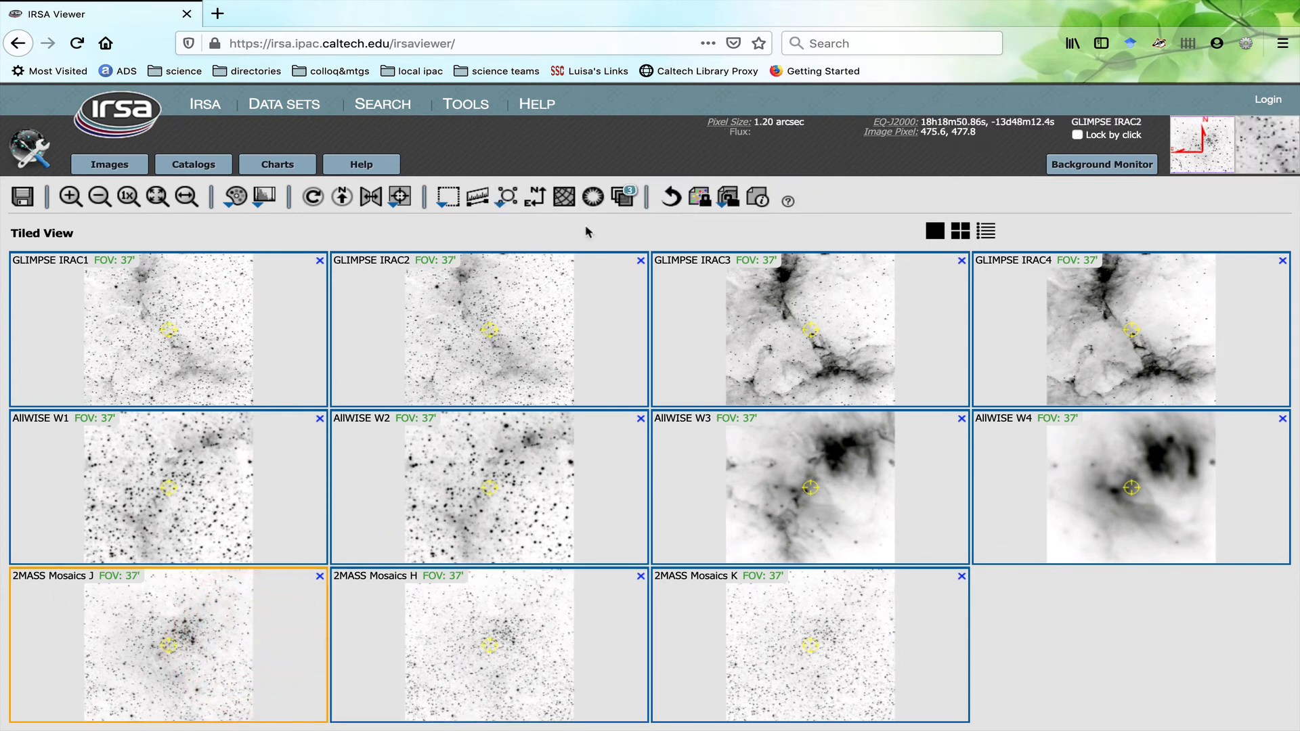
{"action": "left_click", "coordinate": [726, 199]}
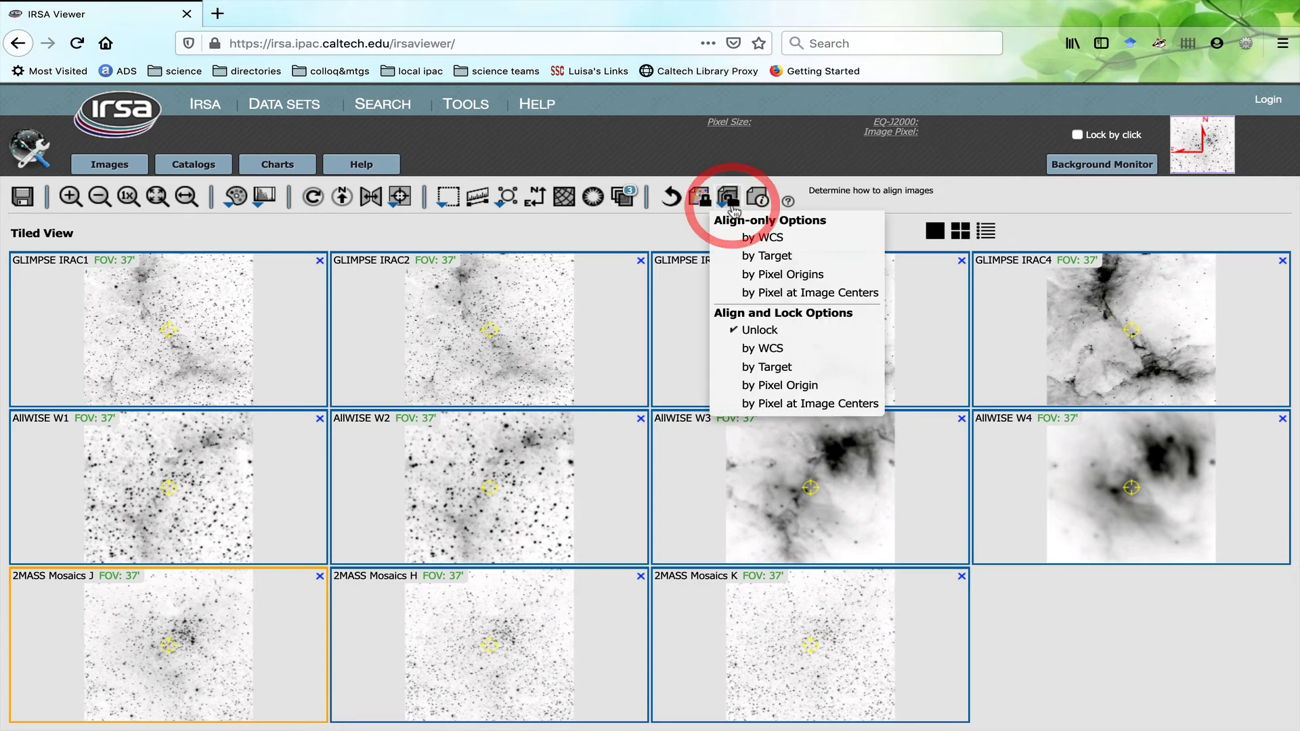
{"action": "left_click", "coordinate": [765, 350]}
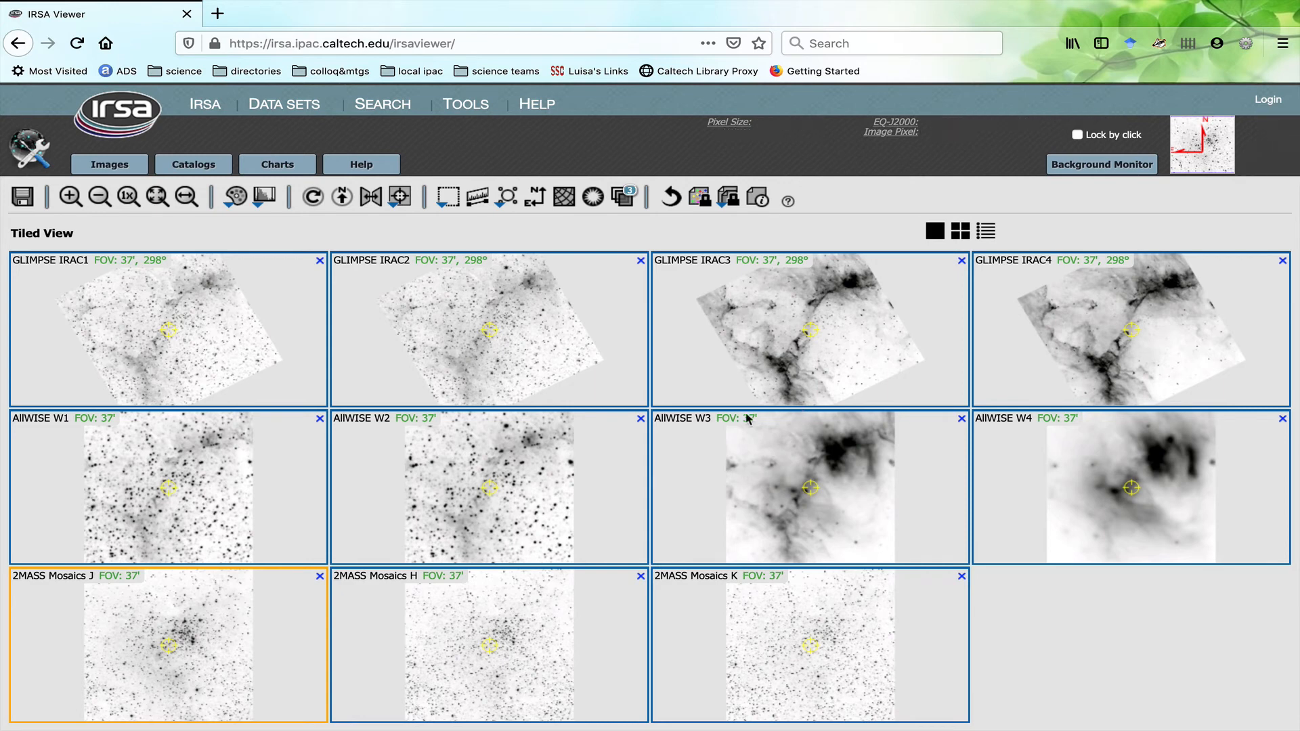
Step: Sort the loaded images by ascending wavelength to reorder the tiles, and close the image list
{"action": "left_click", "coordinate": [986, 234]}
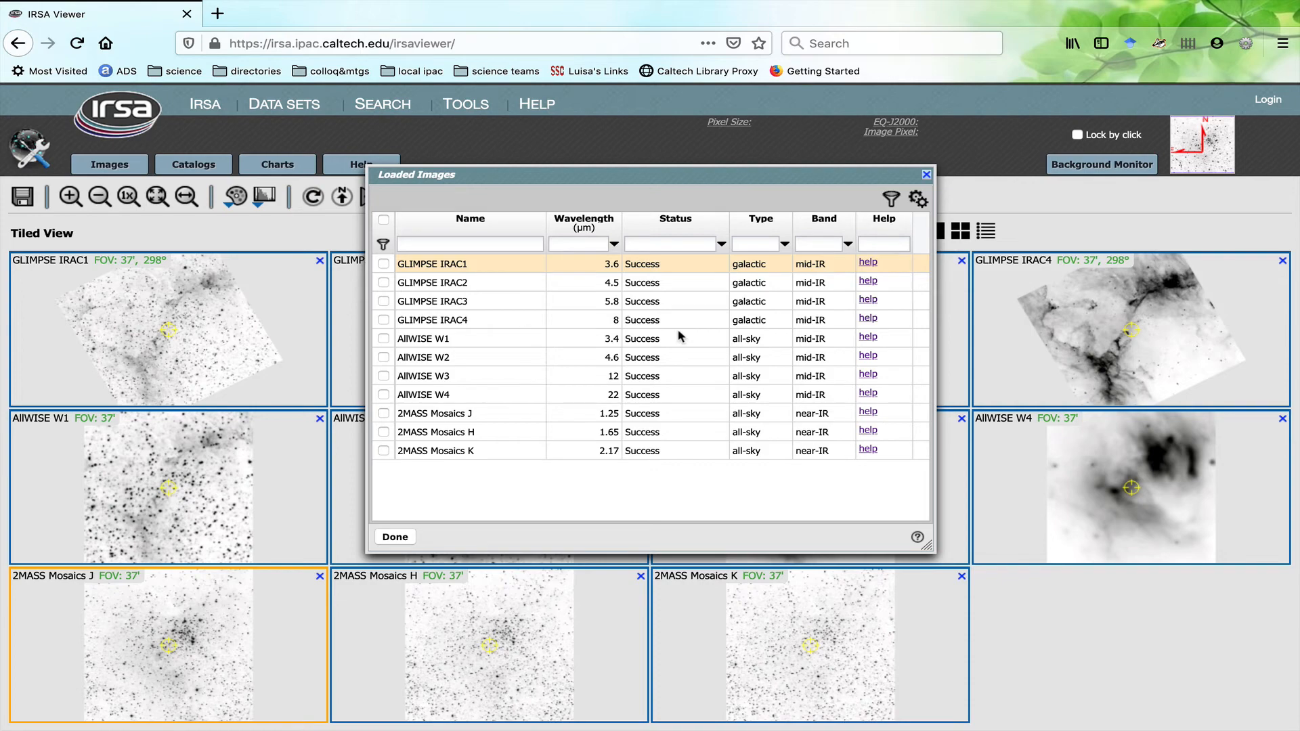
{"action": "left_click", "coordinate": [583, 222]}
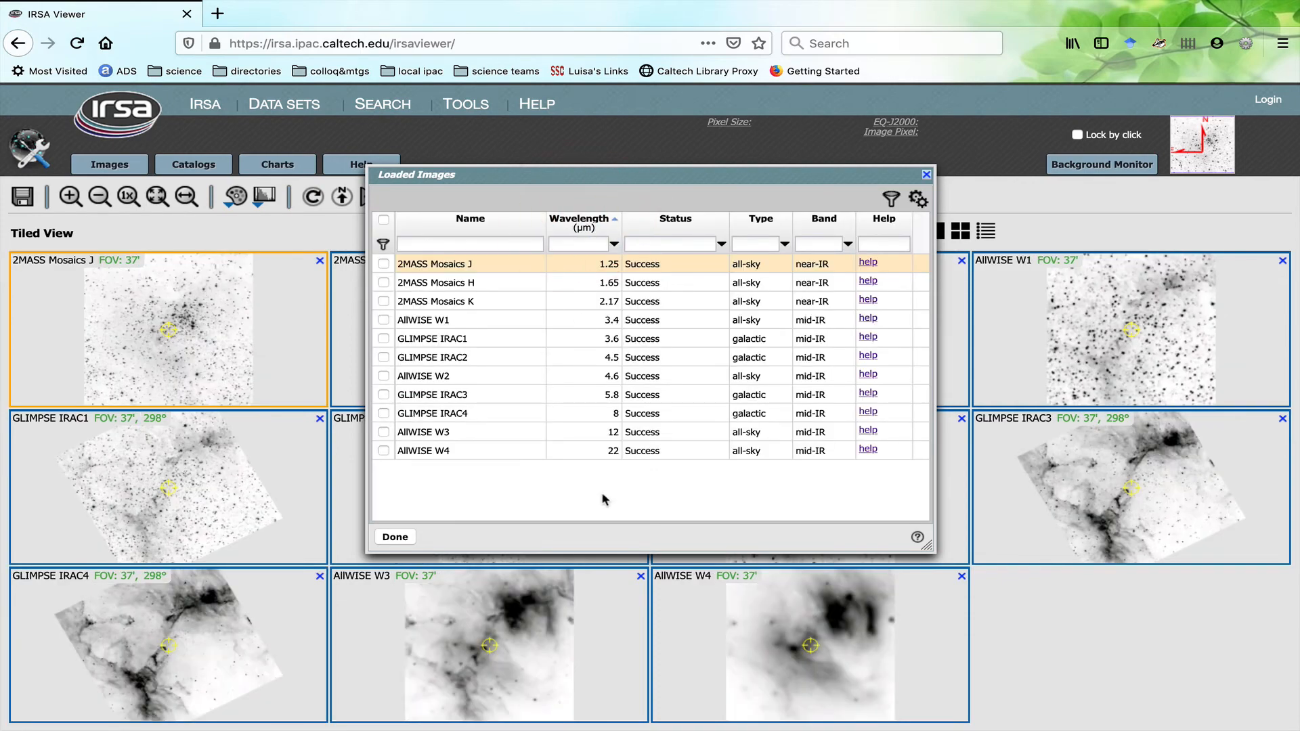
{"action": "left_click", "coordinate": [396, 537]}
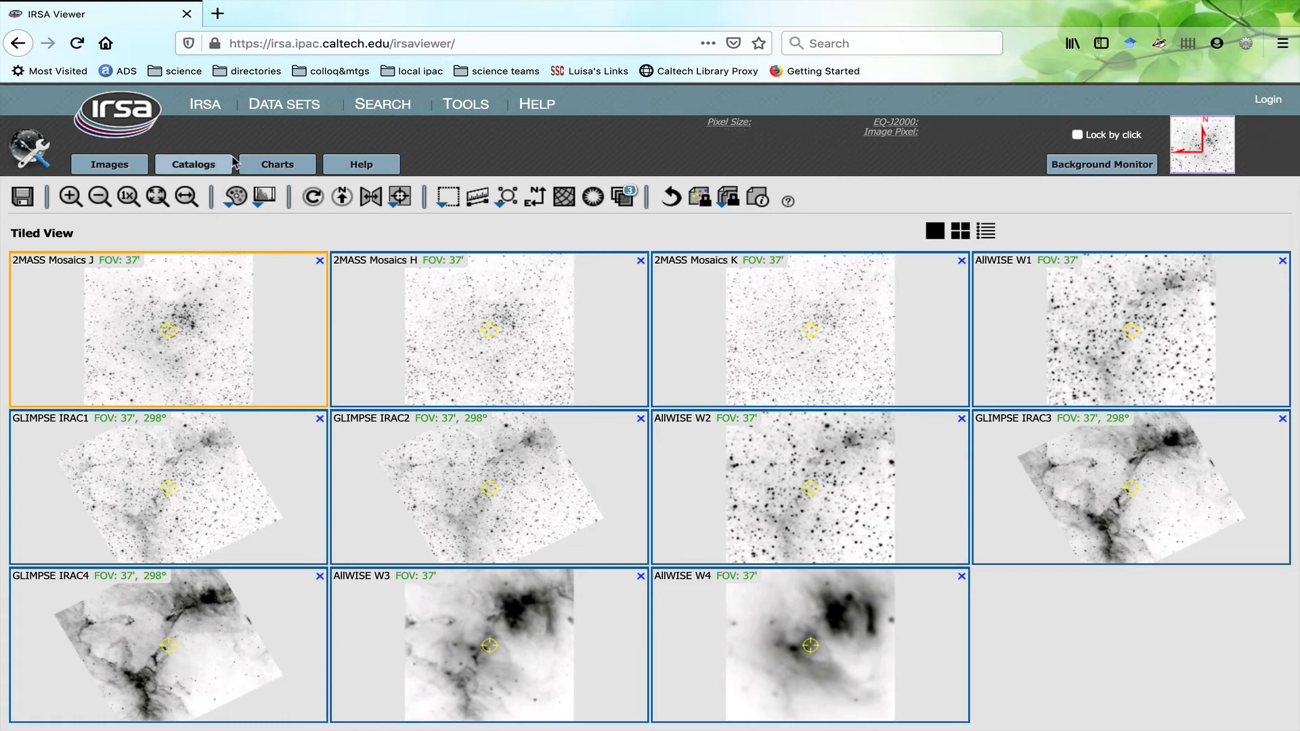
Step: Search the AllWISE Source Catalog for m16 using a polygon search area that covers the image
{"action": "left_click", "coordinate": [207, 170]}
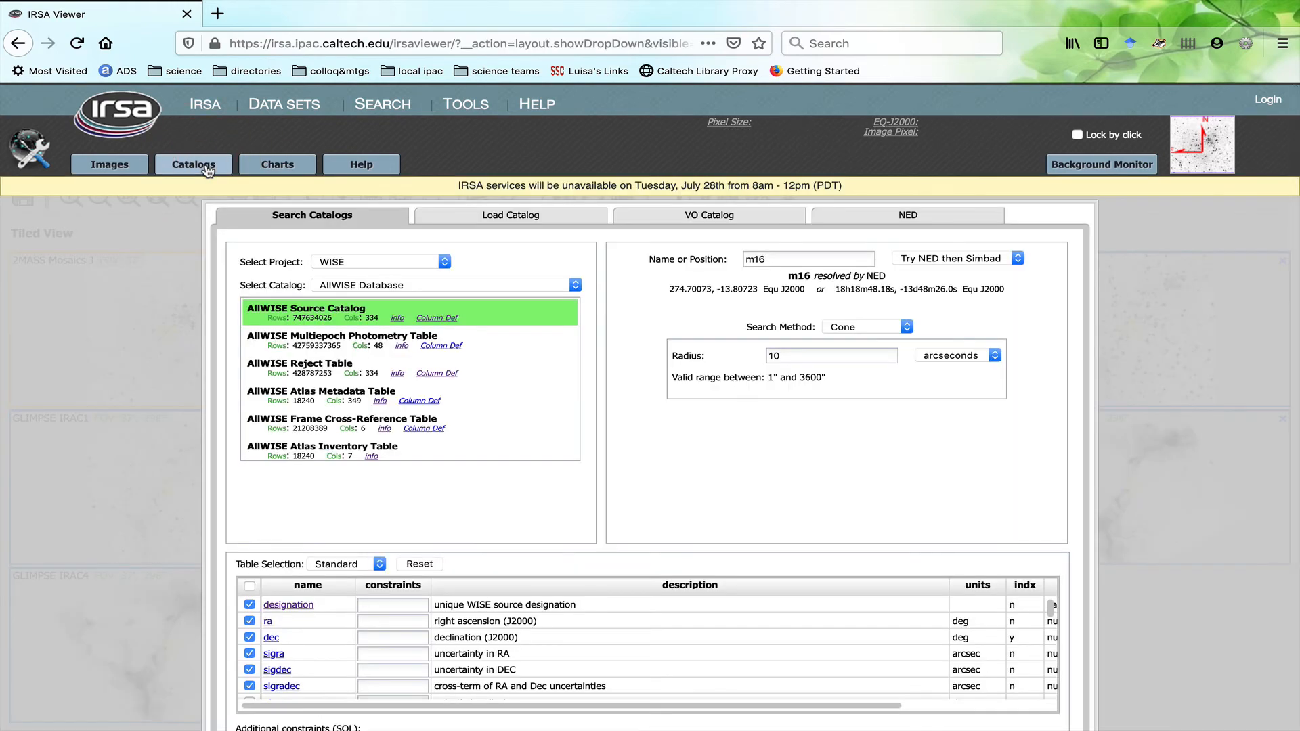
{"action": "left_click", "coordinate": [872, 328]}
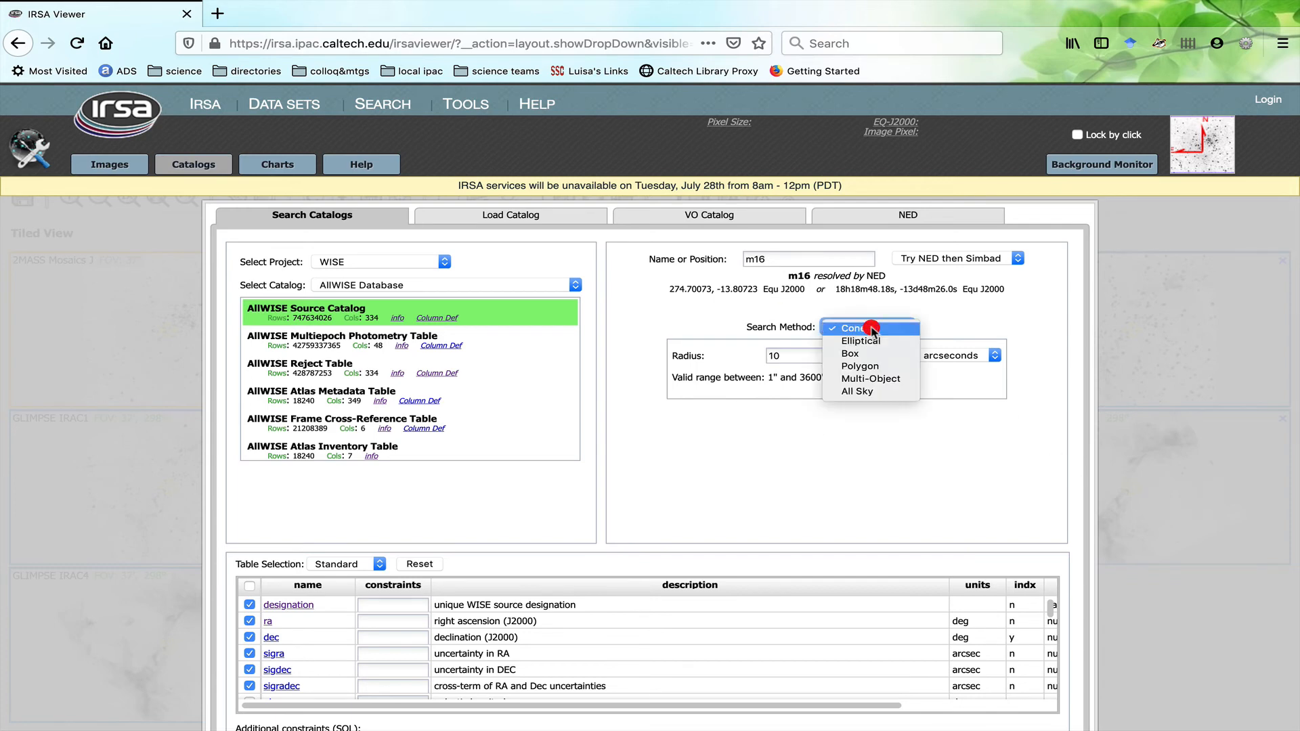
{"action": "left_click", "coordinate": [871, 329]}
{"action": "left_click", "coordinate": [873, 365]}
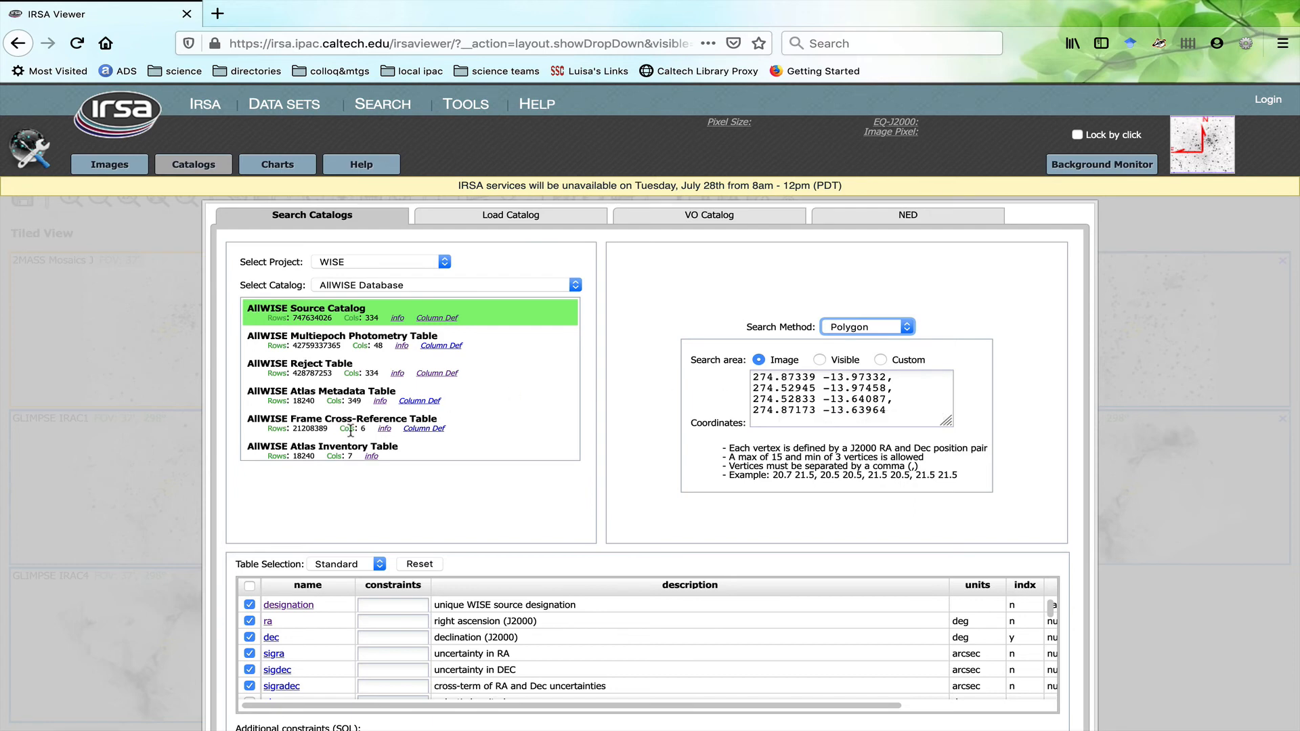
{"action": "scroll", "coordinate": [61, 504], "scroll_direction": "down", "scroll_amount": 3}
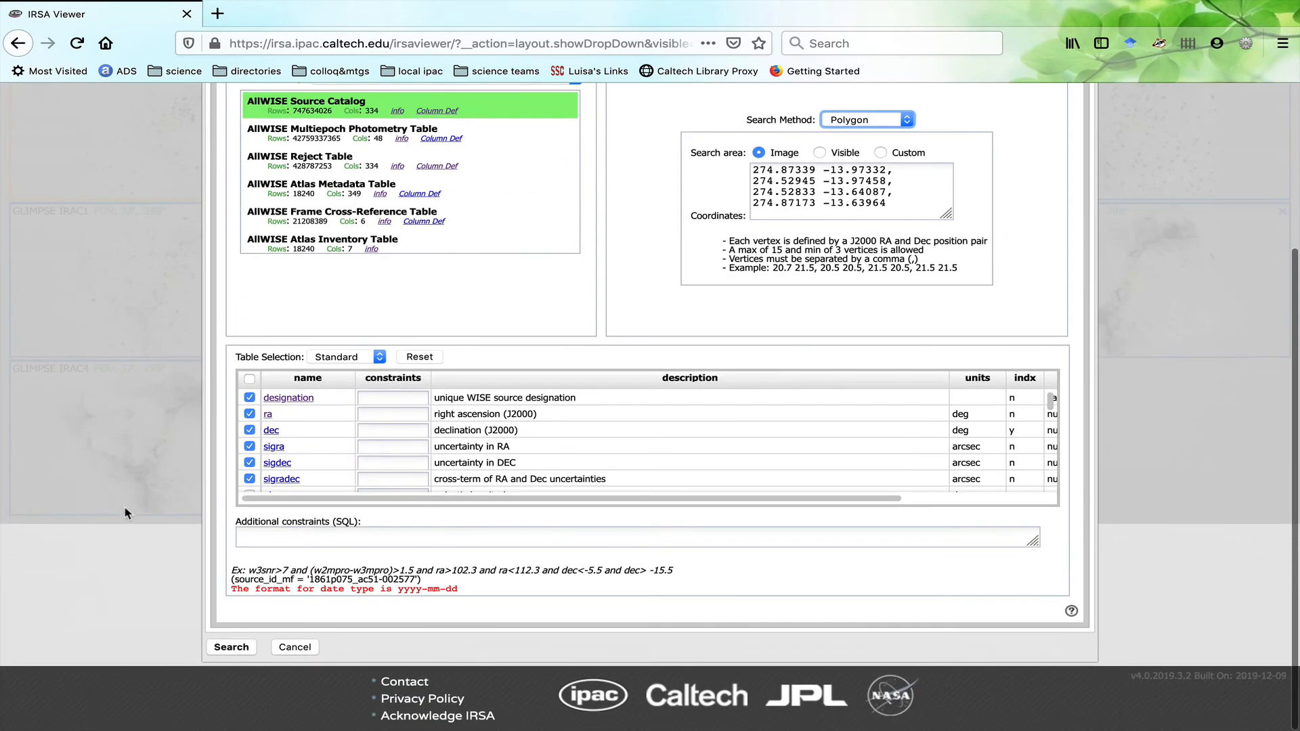
{"action": "left_click", "coordinate": [225, 647]}
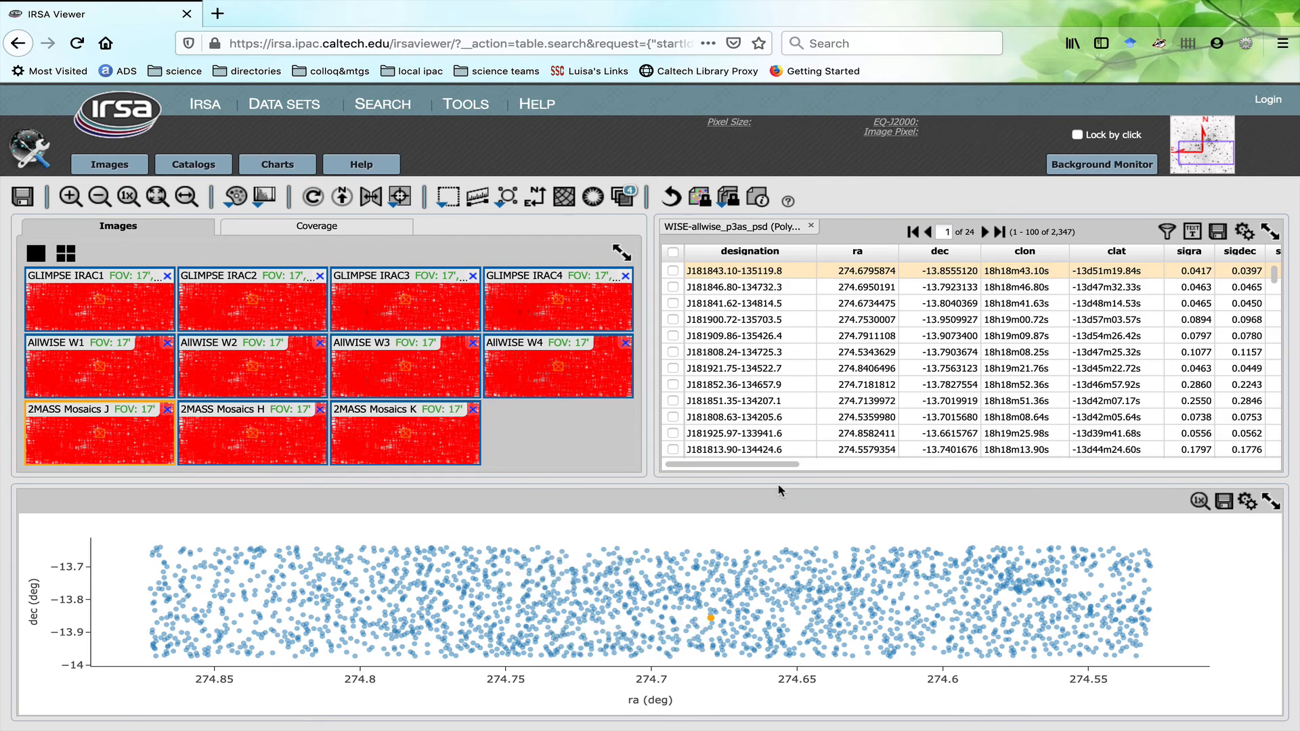
Step: Show the catalog table's column filters and keep only sources with w1snr > 10 and w2snr > 10
{"action": "left_click_drag", "start_coordinate": [772, 478], "coordinate": [765, 527]}
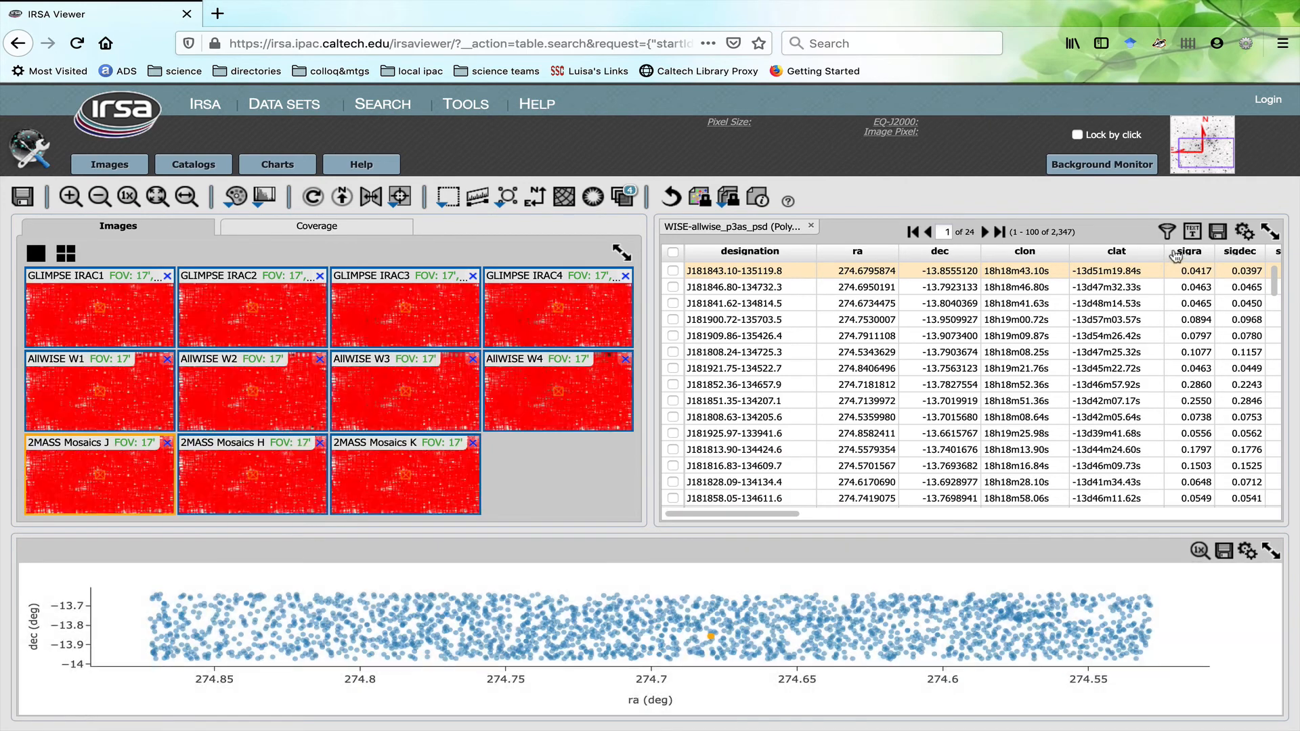
{"action": "left_click", "coordinate": [1166, 235]}
{"action": "scroll", "coordinate": [1095, 304], "scroll_direction": "right", "scroll_amount": 10}
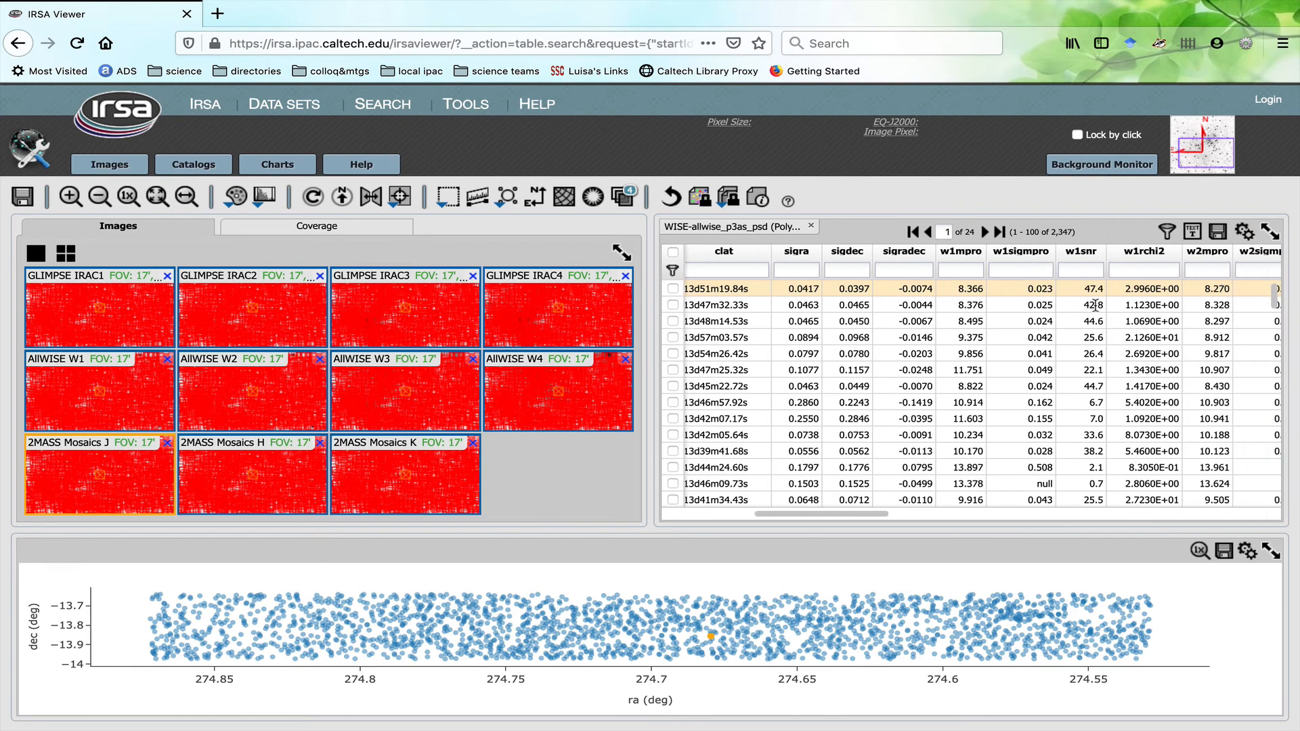
{"action": "scroll", "coordinate": [1095, 305], "scroll_direction": "right", "scroll_amount": 3}
{"action": "left_click", "coordinate": [999, 271]}
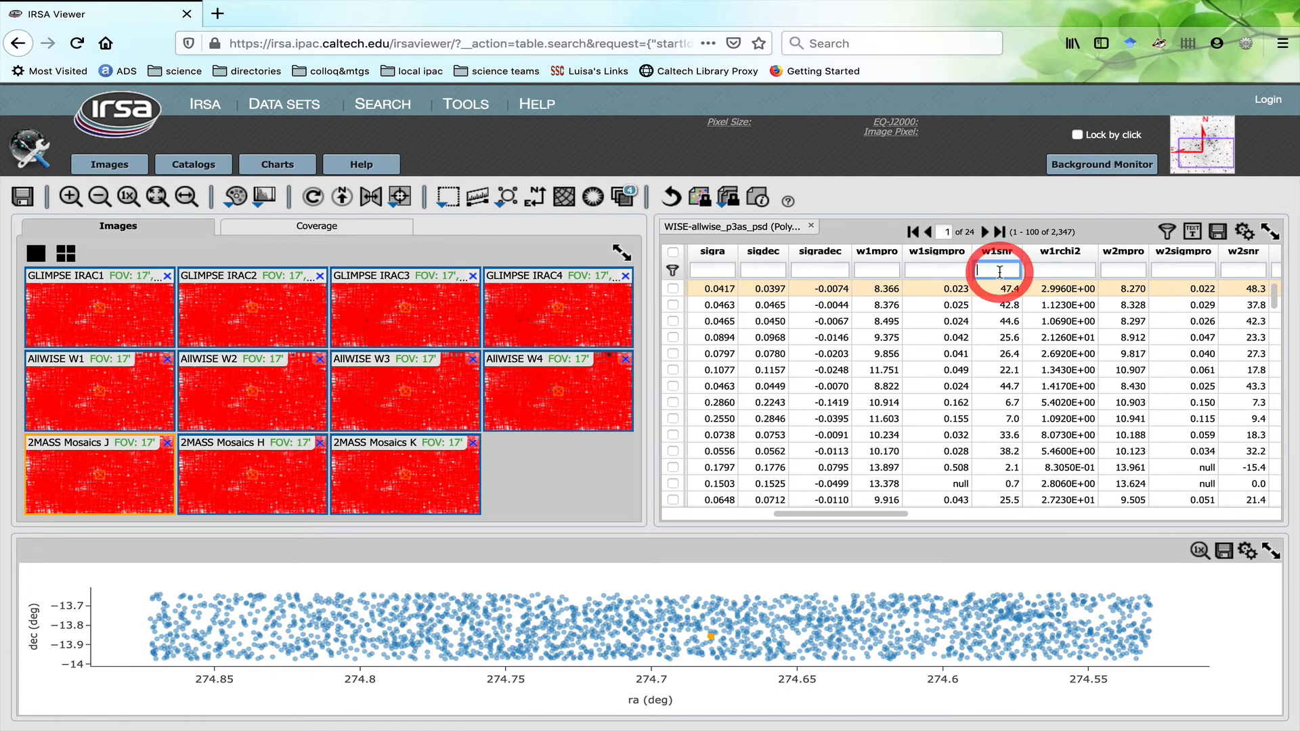
{"action": "type", "text": "> 10"}
{"action": "key", "text": "Return"}
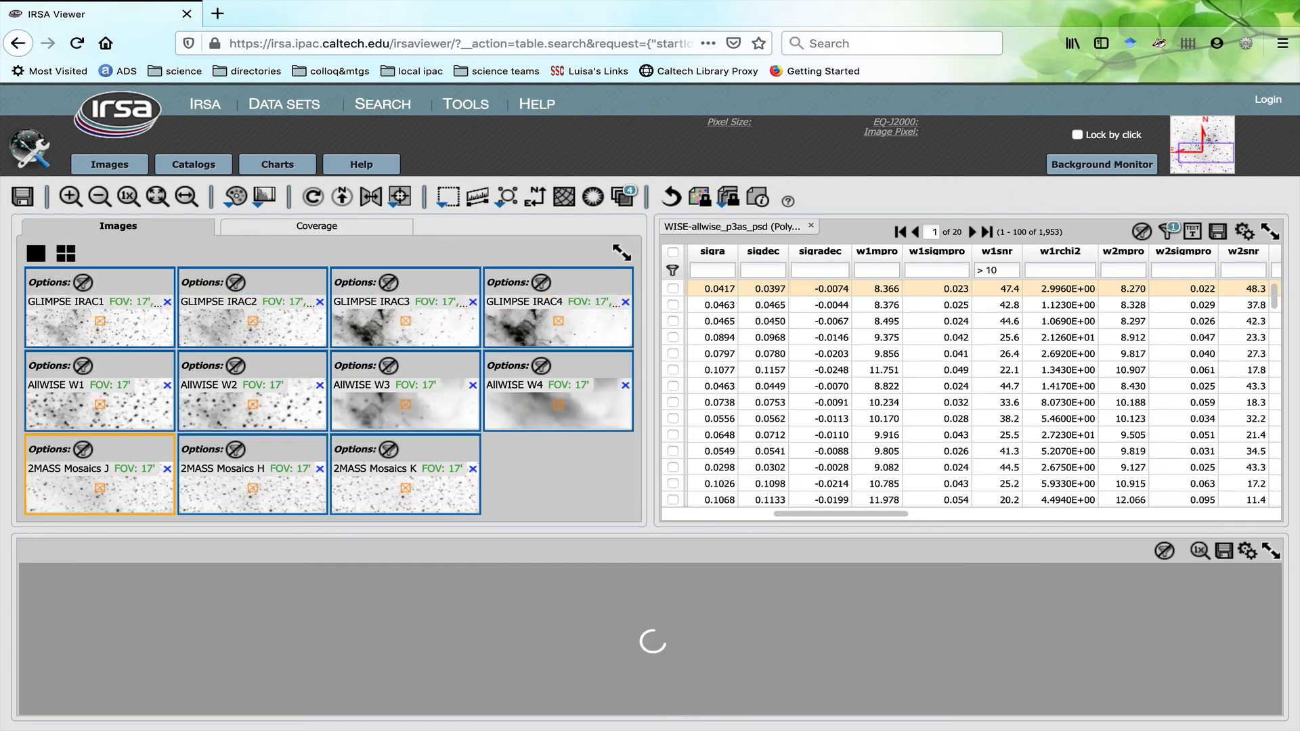
{"action": "left_click", "coordinate": [1240, 274]}
{"action": "type", "text": ">10"}
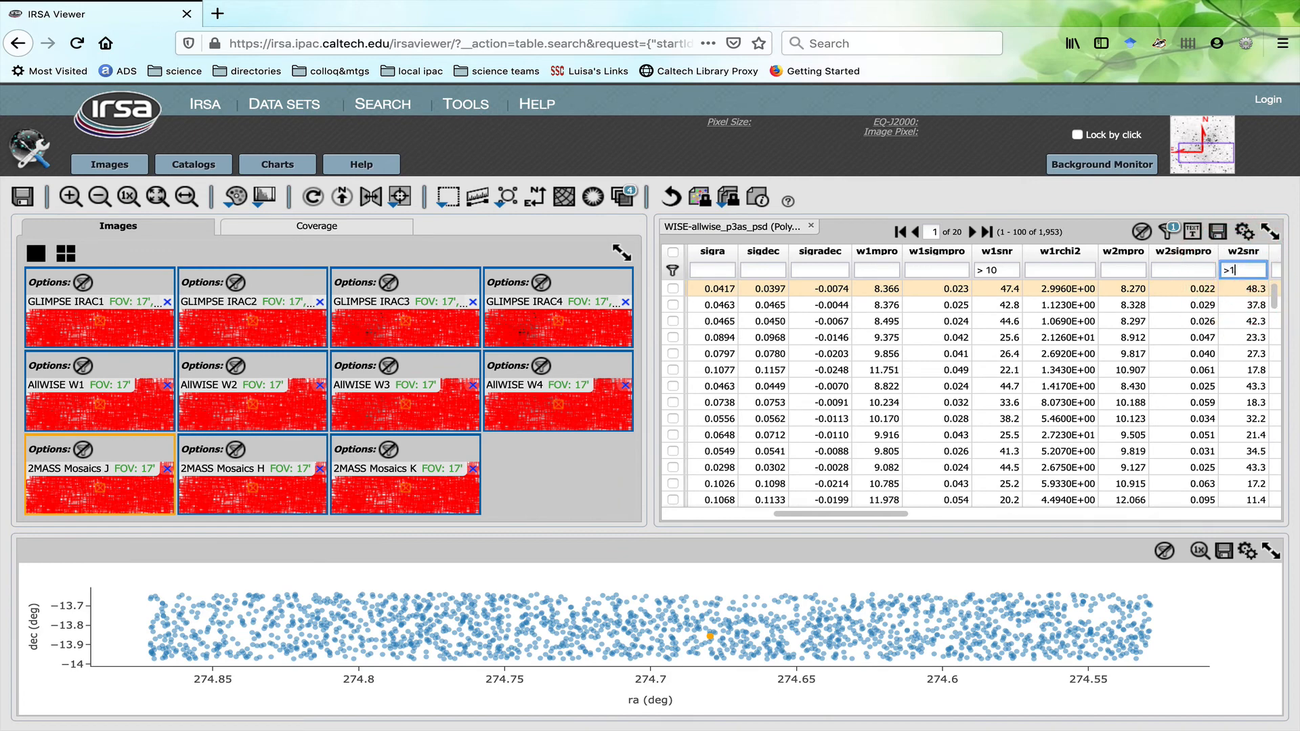
{"action": "key", "text": "Return"}
Step: Further filter the catalog table to sources with w3snr > 10 and w4snr > 10
{"action": "scroll", "coordinate": [1250, 273], "scroll_direction": "right", "scroll_amount": 5}
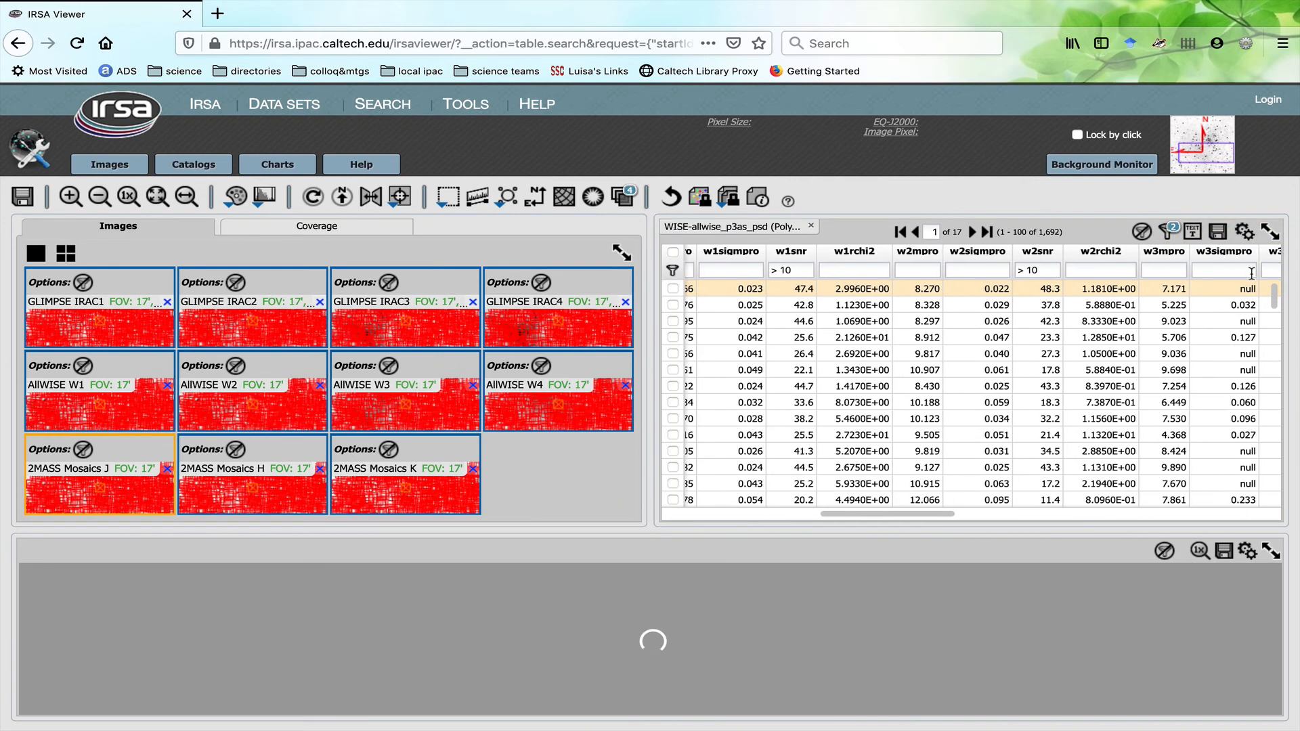
{"action": "scroll", "coordinate": [1249, 273], "scroll_direction": "right", "scroll_amount": 3}
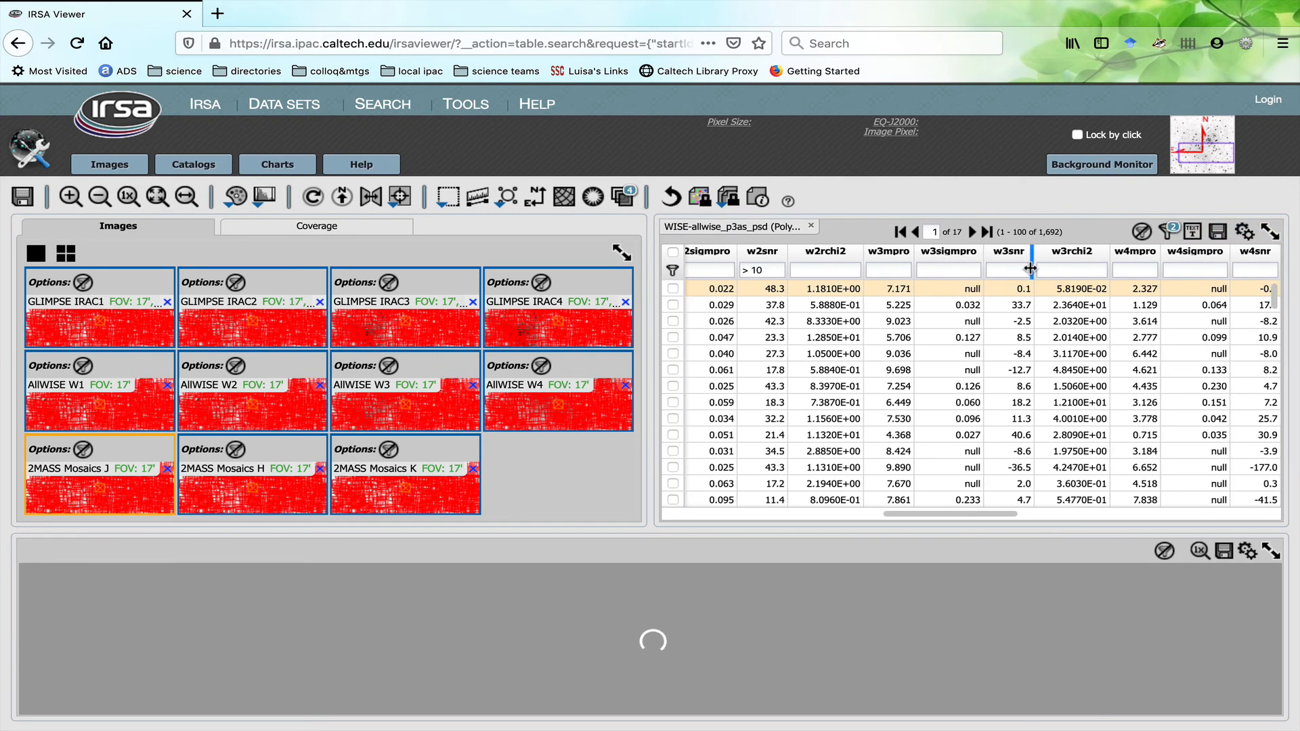
{"action": "left_click", "coordinate": [1015, 269]}
{"action": "type", "text": ">10"}
{"action": "key", "text": "Return"}
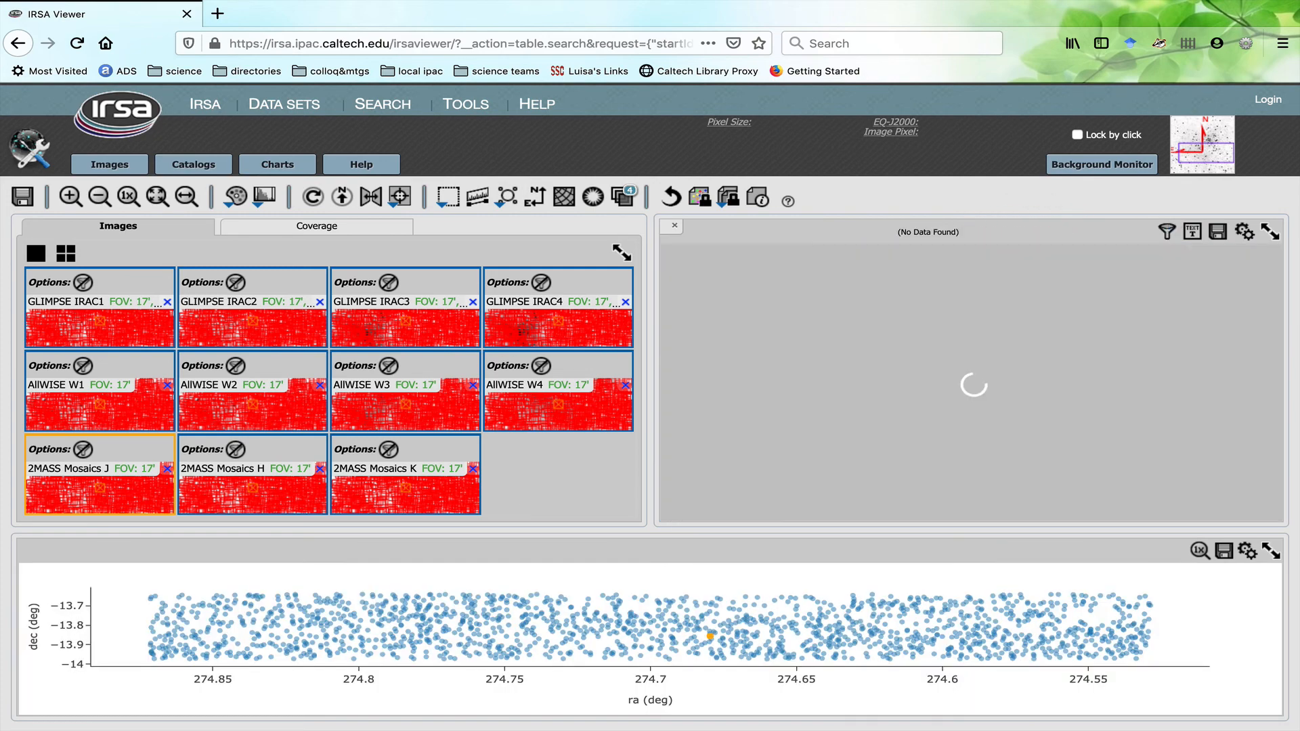
{"action": "scroll", "coordinate": [1099, 273], "scroll_direction": "right", "scroll_amount": 4}
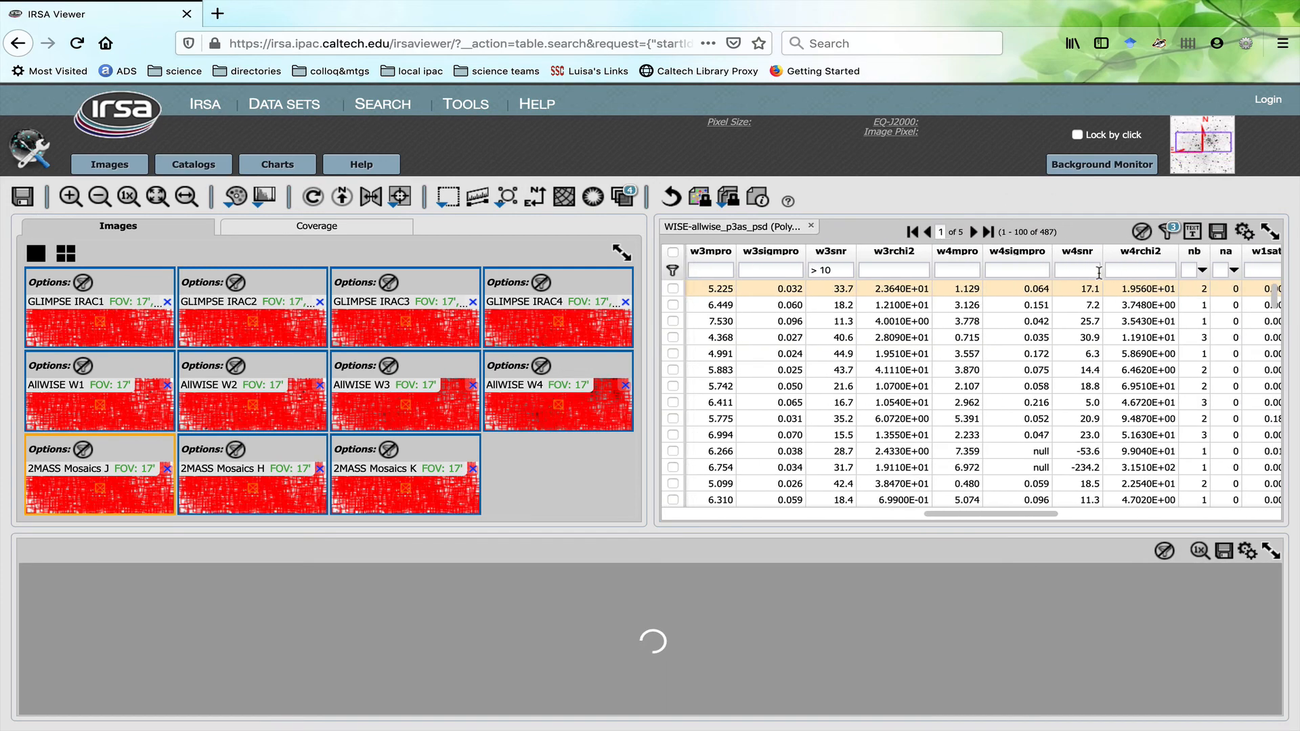
{"action": "left_click", "coordinate": [1065, 272]}
{"action": "type", "text": ">10"}
{"action": "key", "text": "Return"}
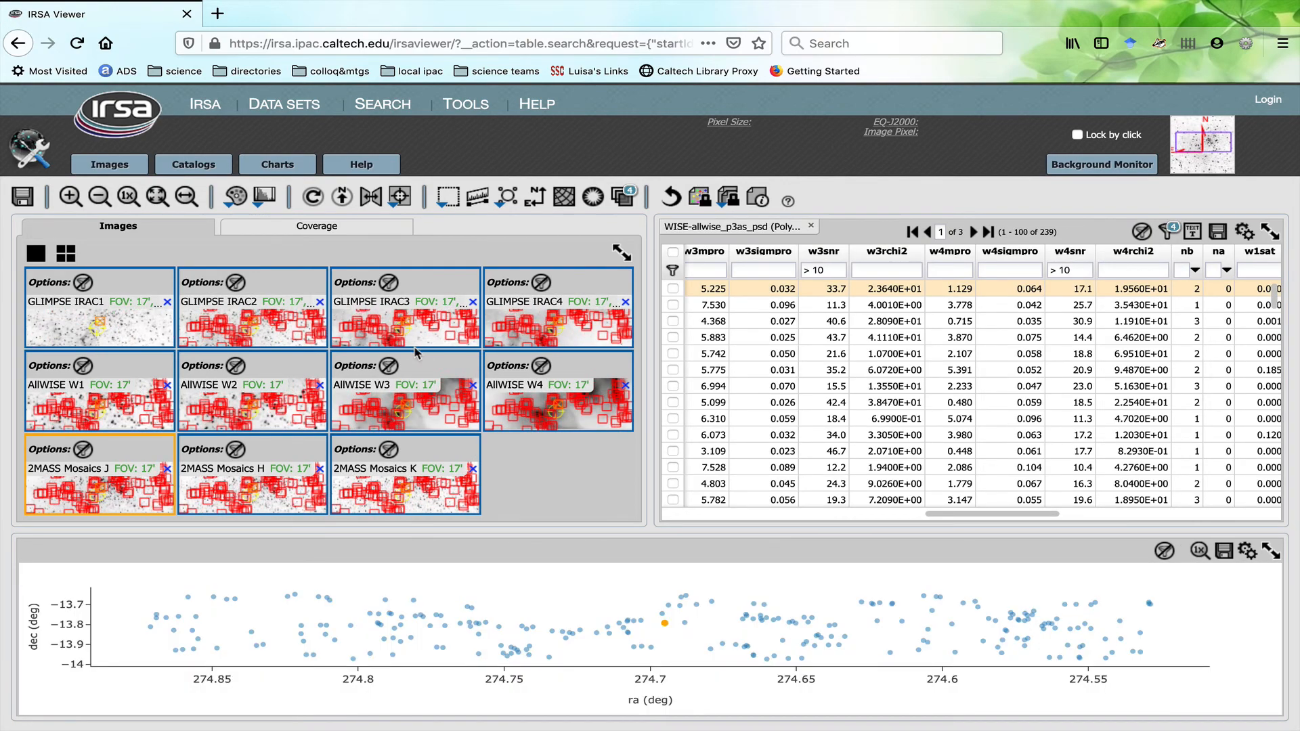
Step: Show only the 2MASS Mosaics J image, enlarge the chart area, and open the chart's plot parameters
{"action": "left_click", "coordinate": [39, 255]}
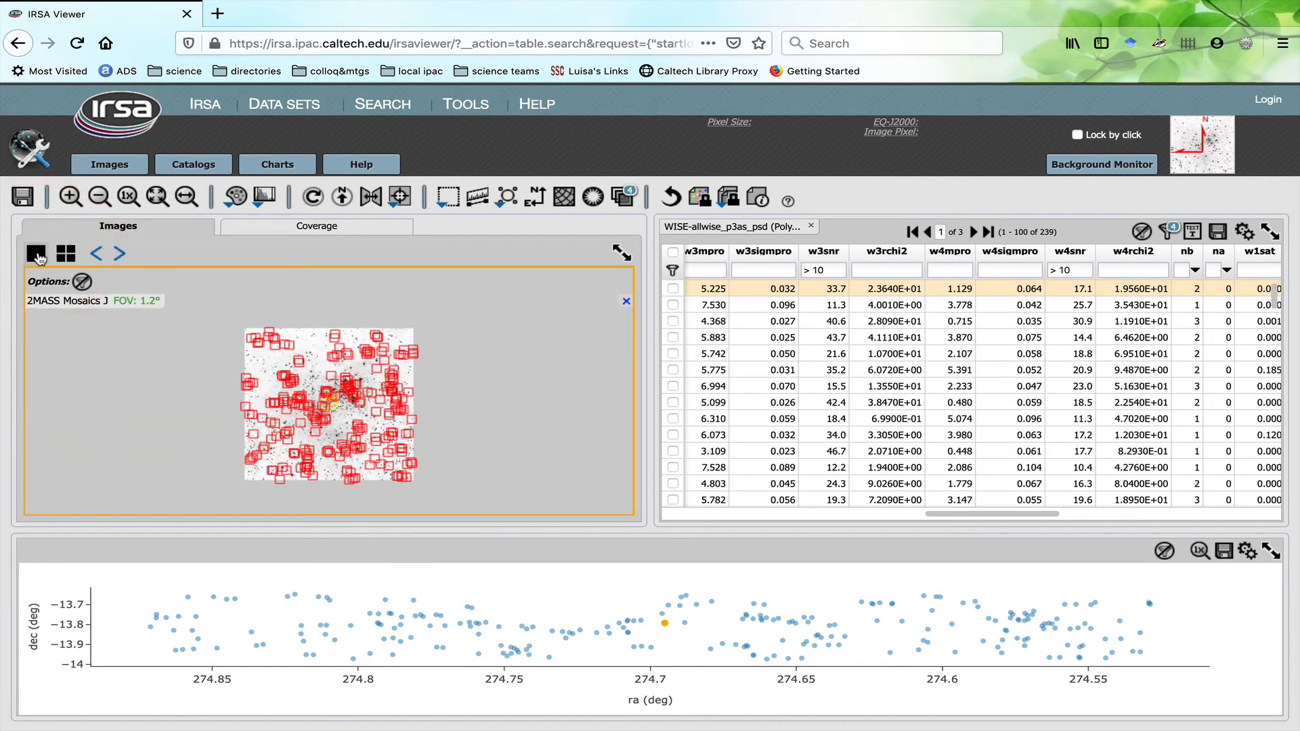
{"action": "mouse_move", "coordinate": [363, 651]}
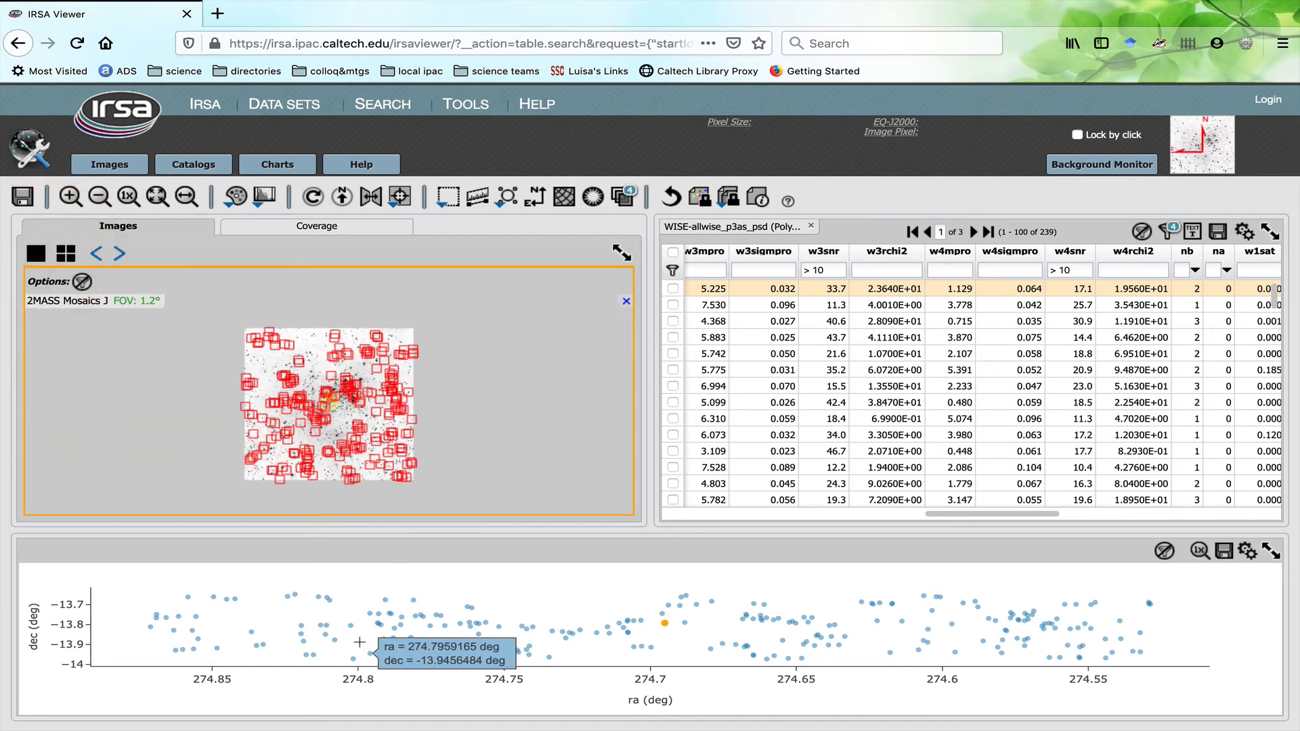
{"action": "left_click_drag", "start_coordinate": [650, 529], "coordinate": [648, 466]}
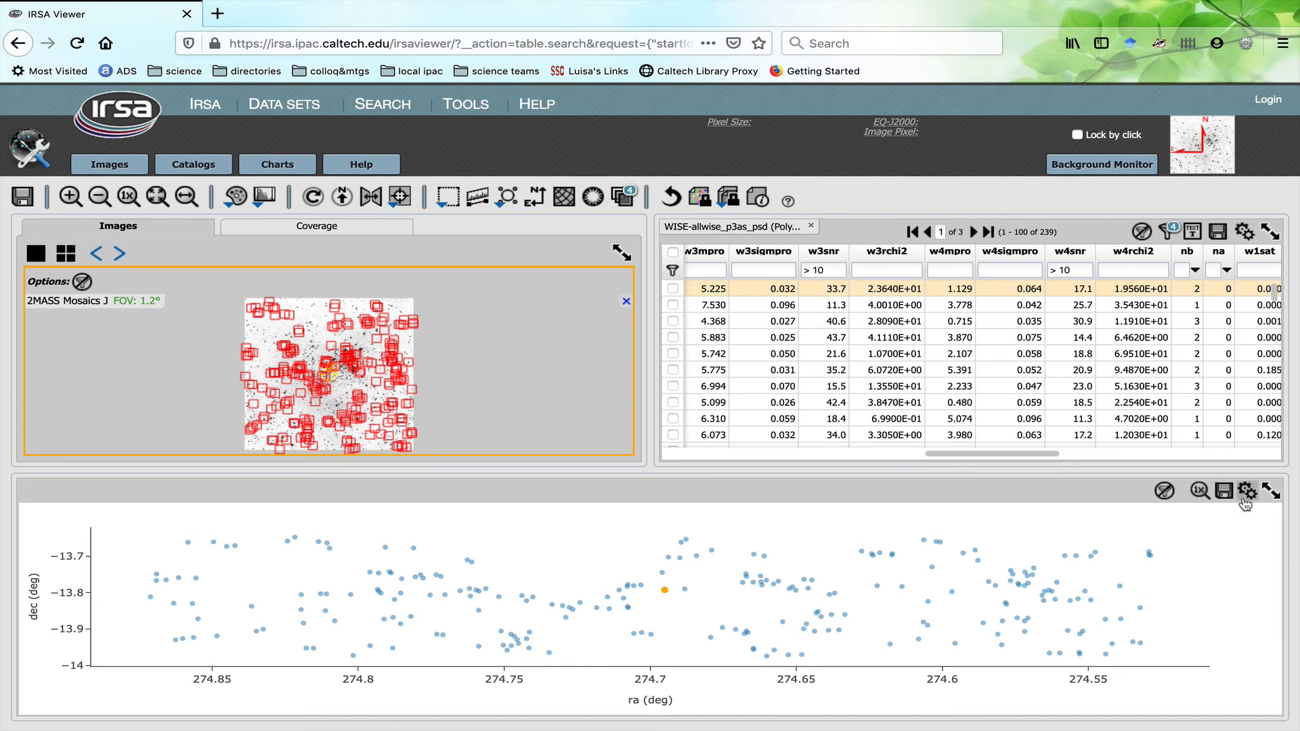
{"action": "left_click", "coordinate": [1246, 500]}
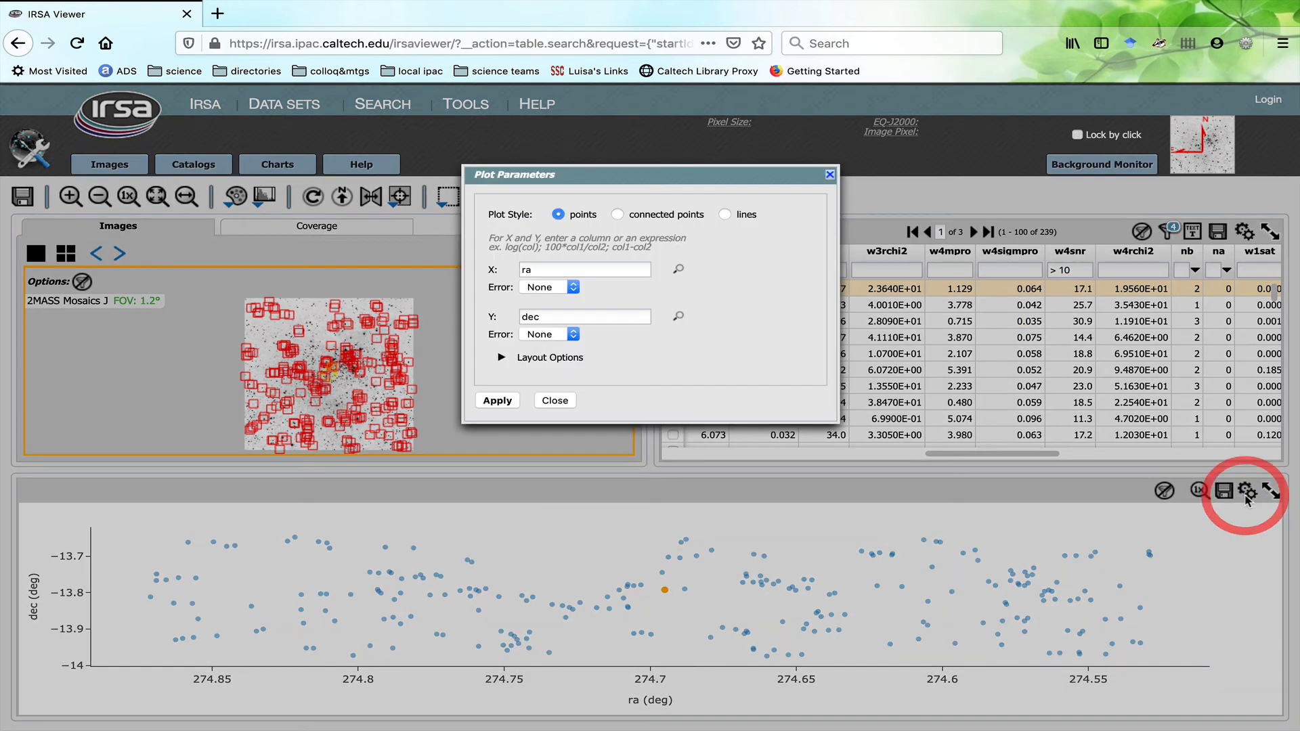
{"action": "left_click", "coordinate": [600, 271]}
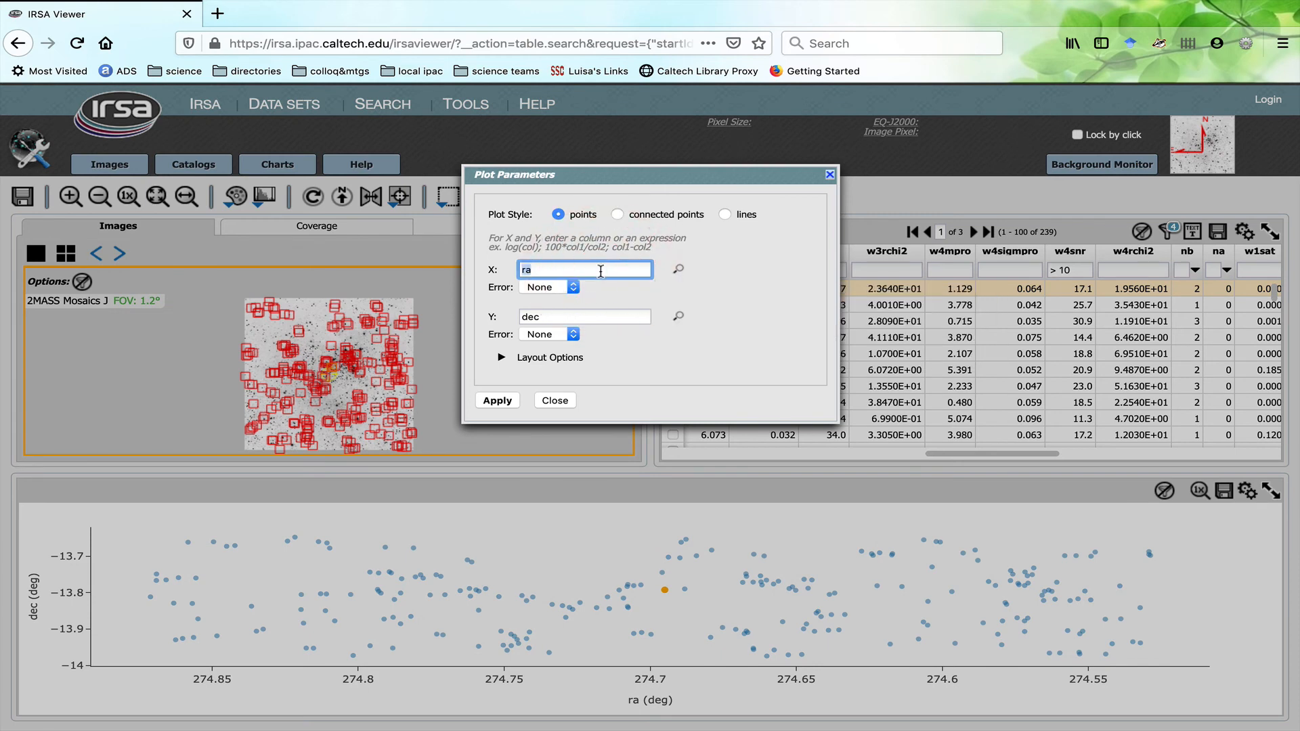
{"action": "type", "text": "j_m-h_m"}
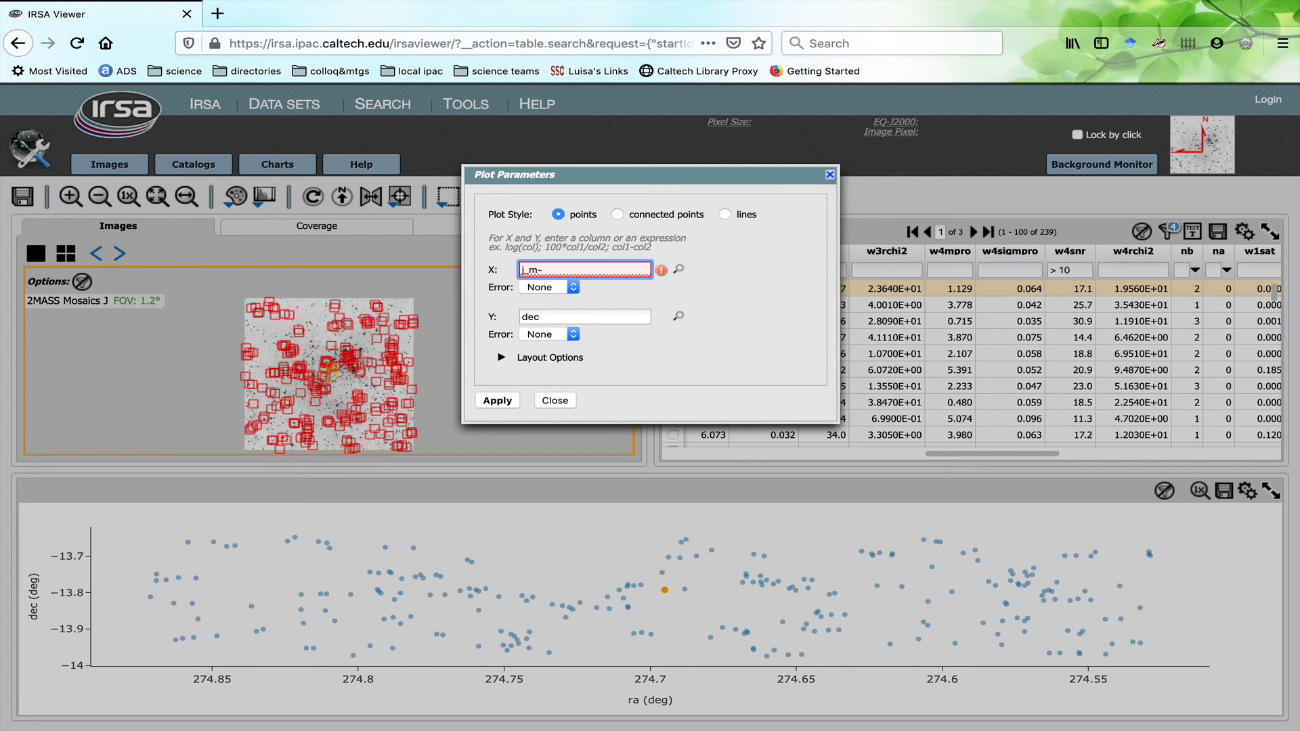
{"action": "left_click", "coordinate": [577, 315]}
{"action": "left_click", "coordinate": [533, 270]}
{"action": "left_click", "coordinate": [583, 270]}
{"action": "left_click", "coordinate": [584, 270]}
Step: Plot w1mpro-w4mpro on the X axis against w1mpro on the Y axis and apply it to the chart
{"action": "triple_click", "coordinate": [577, 270]}
{"action": "type", "text": "w"}
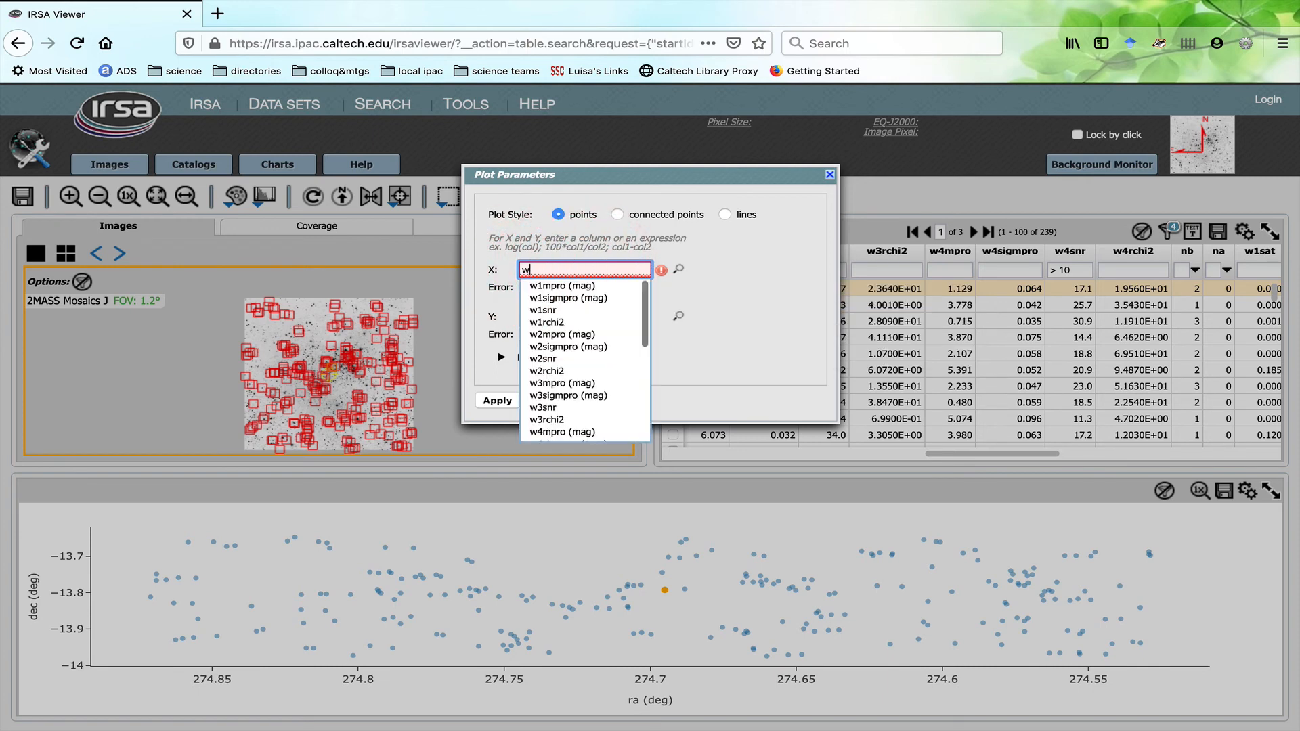
{"action": "type", "text": "1mpro-w4mpro"}
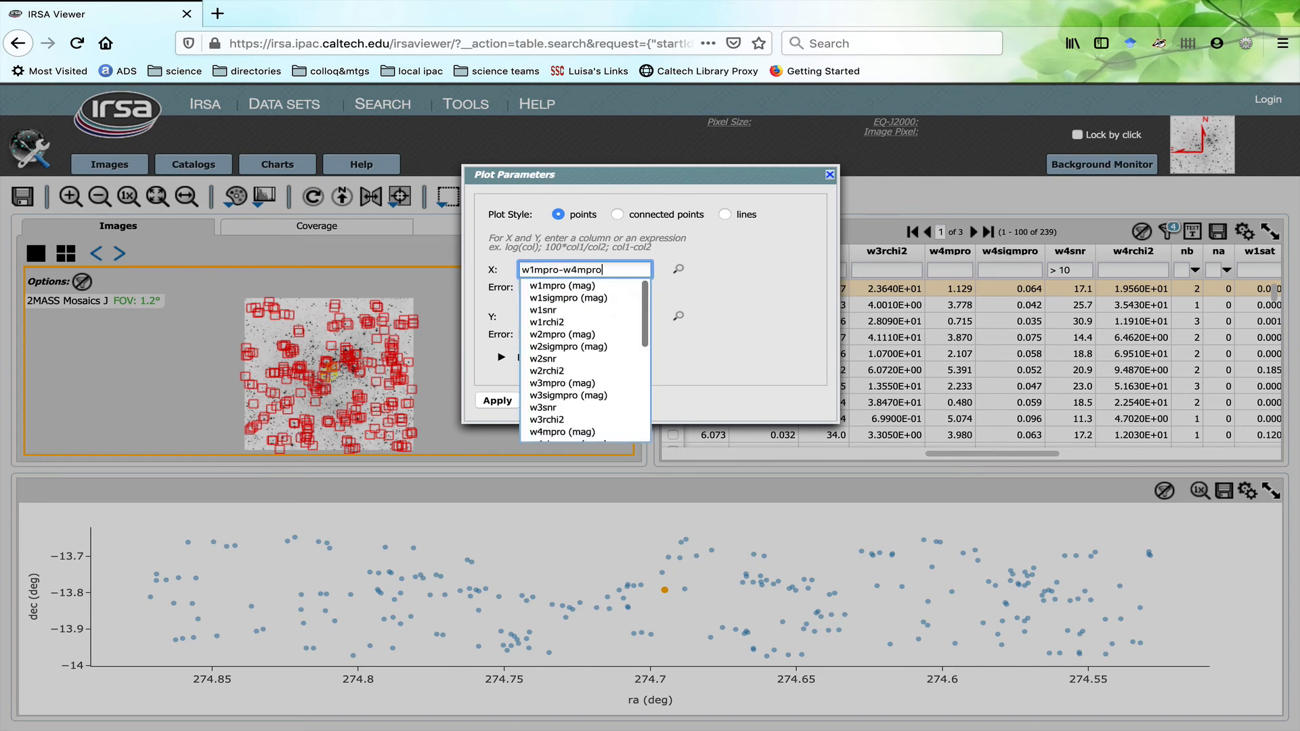
{"action": "triple_click", "coordinate": [563, 316]}
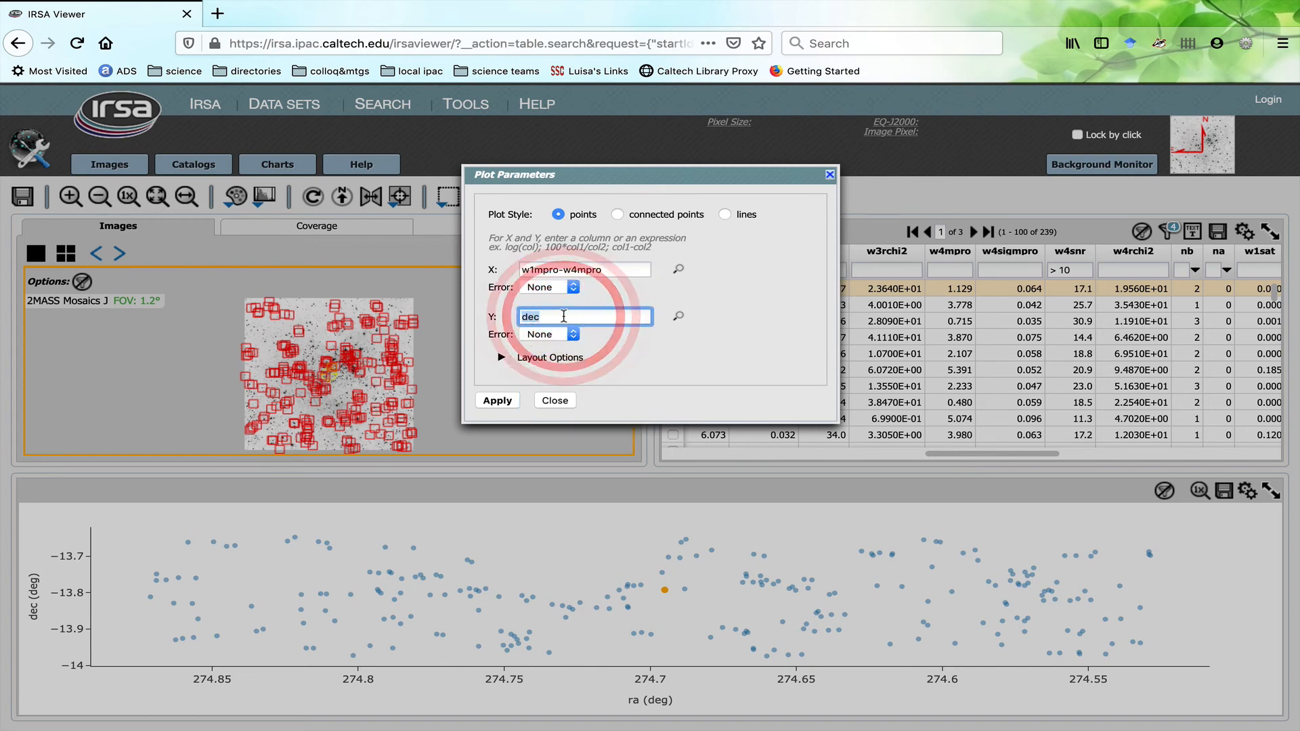
{"action": "type", "text": "q1"}
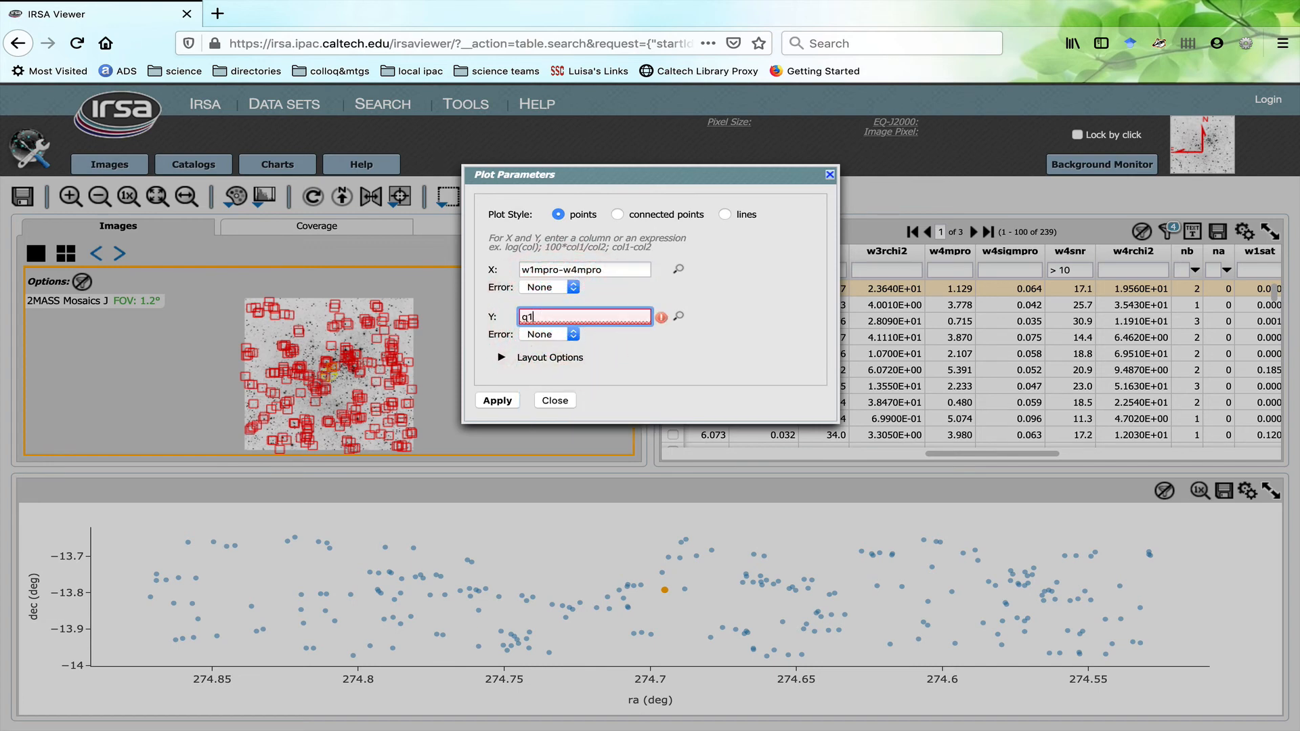
{"action": "type", "text": "w1mpro"}
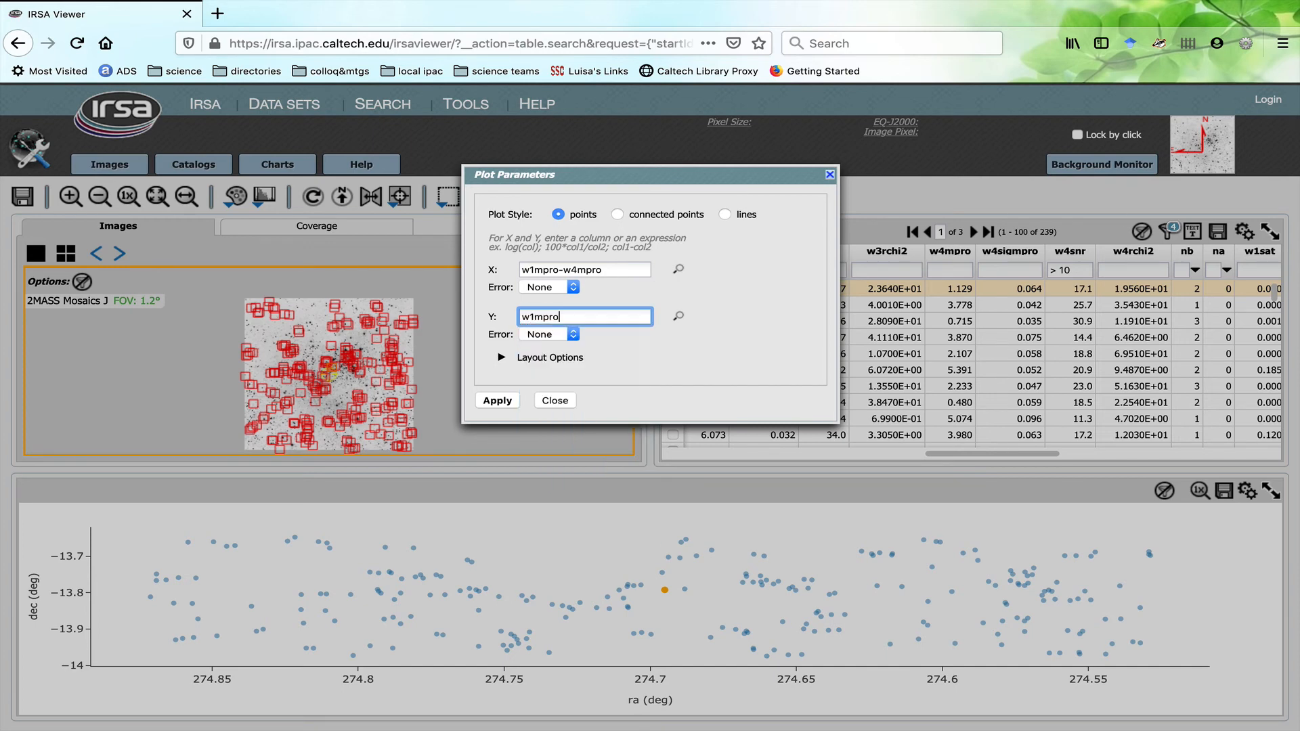
{"action": "left_click", "coordinate": [497, 400]}
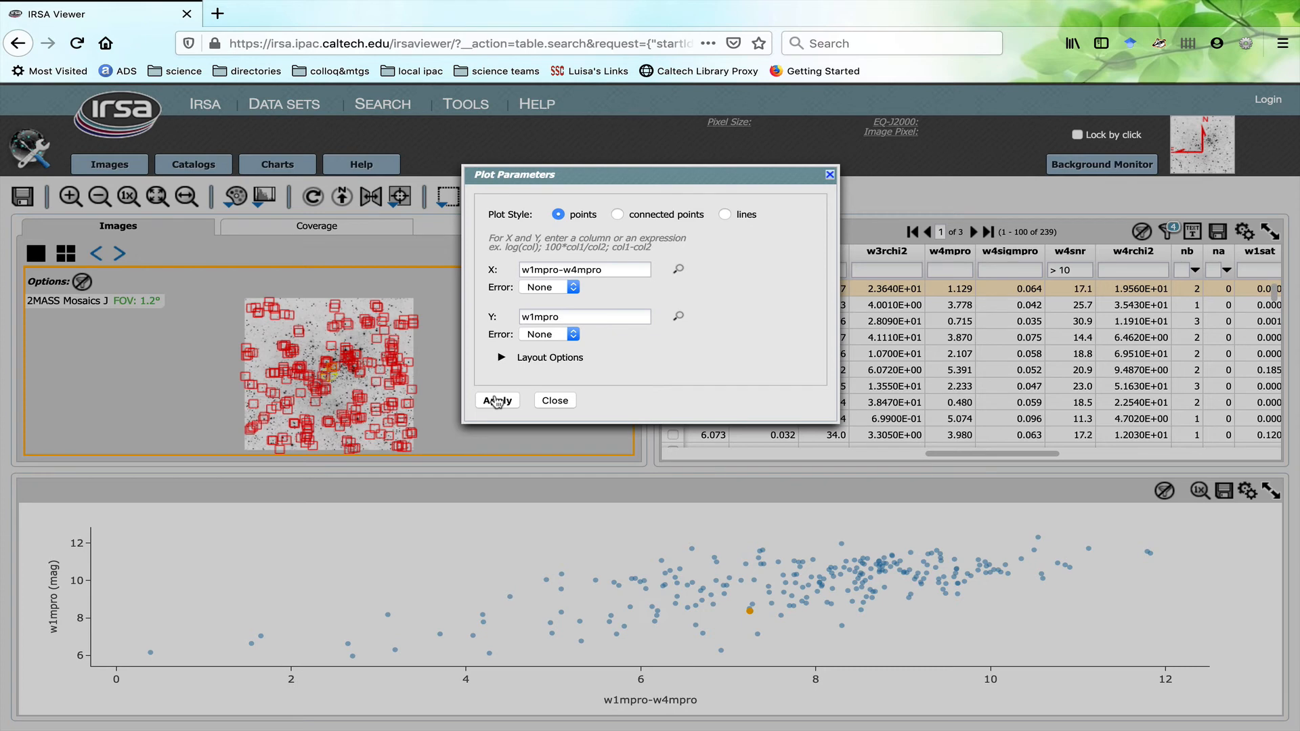
Step: Reverse the chart's Y axis in the layout options, apply the change and close the plot parameters
{"action": "left_click", "coordinate": [502, 357]}
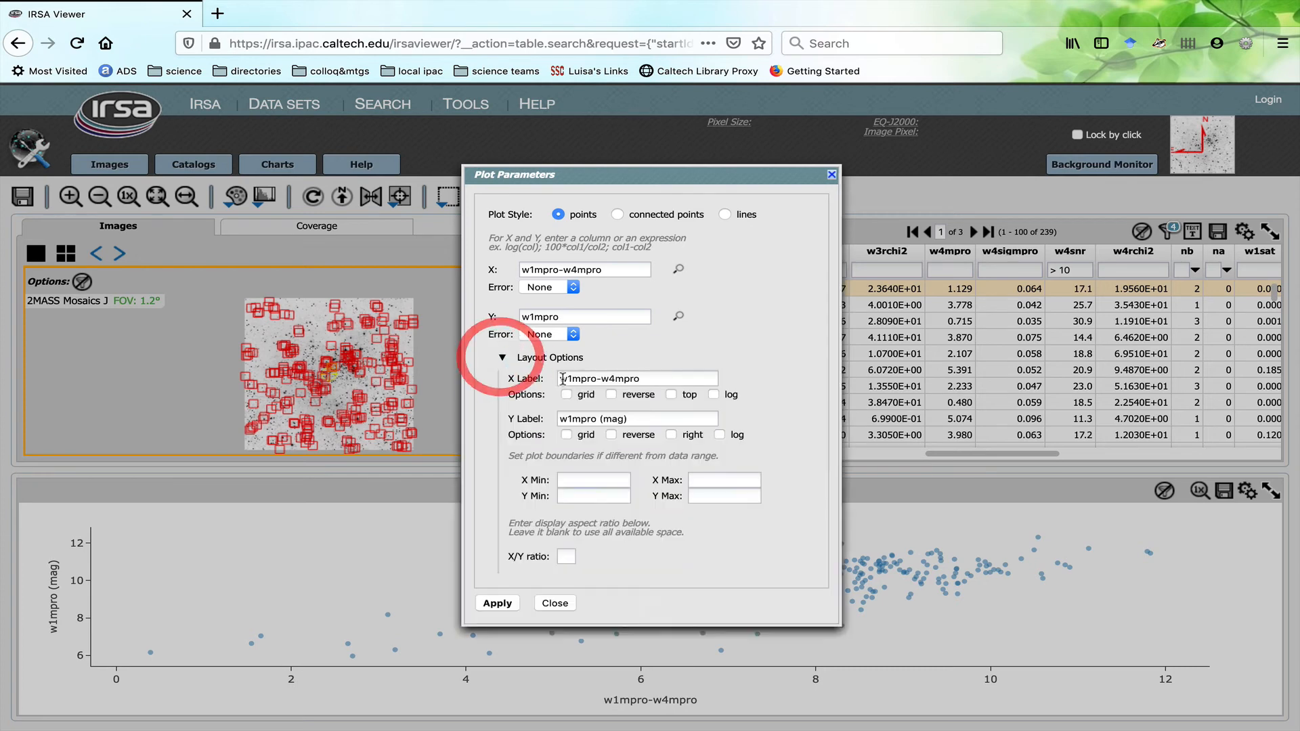
{"action": "left_click", "coordinate": [613, 435]}
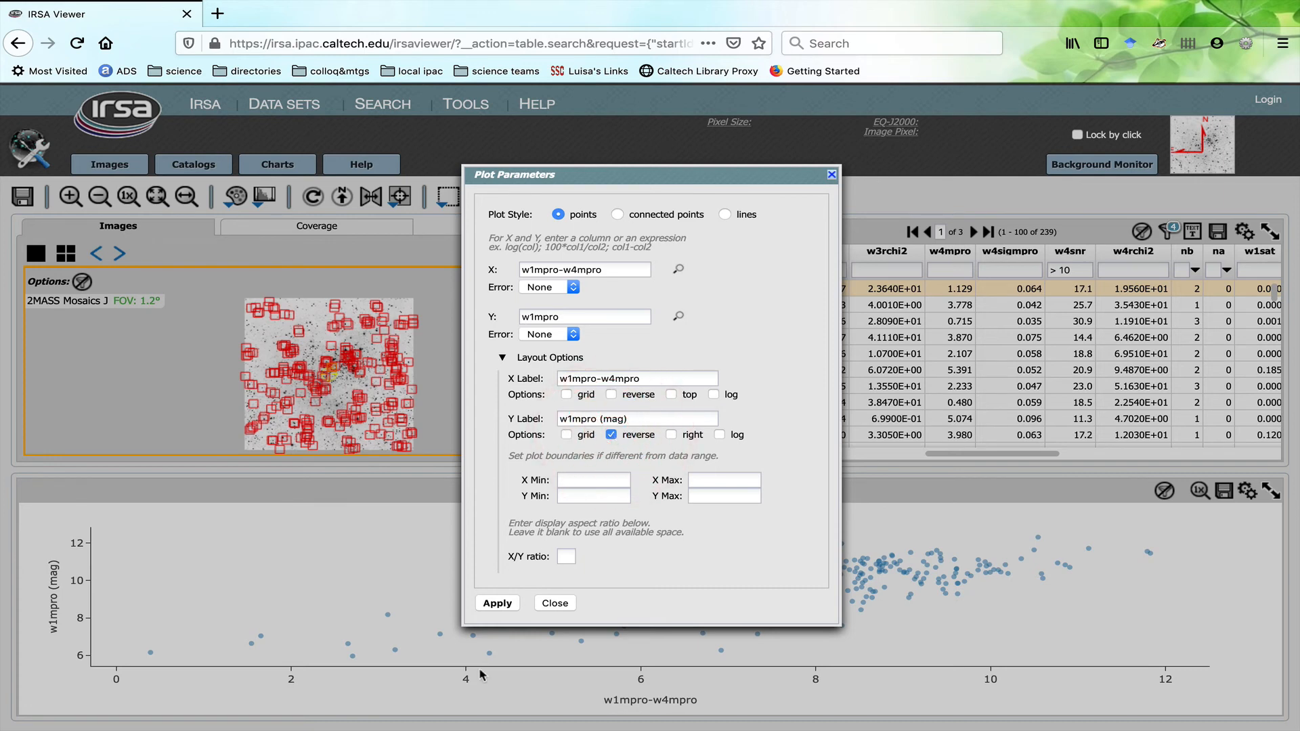
{"action": "left_click", "coordinate": [492, 606]}
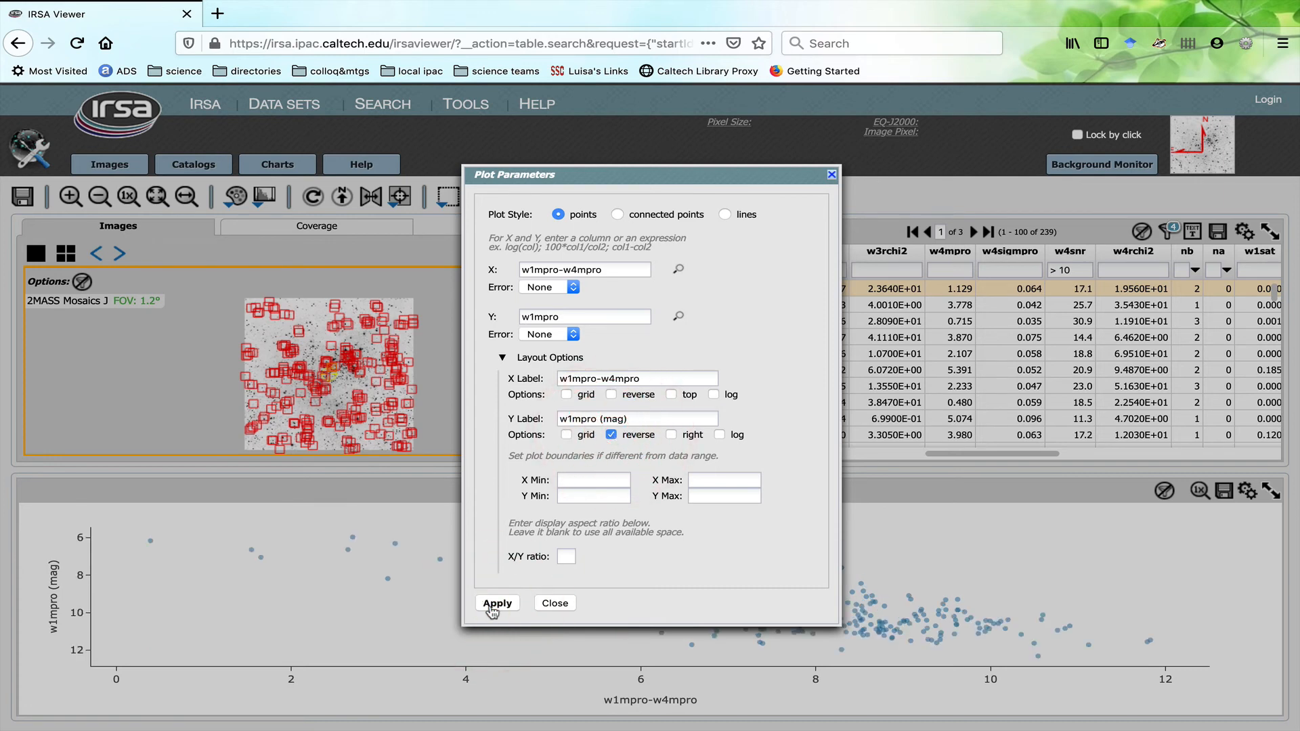
{"action": "left_click", "coordinate": [832, 175]}
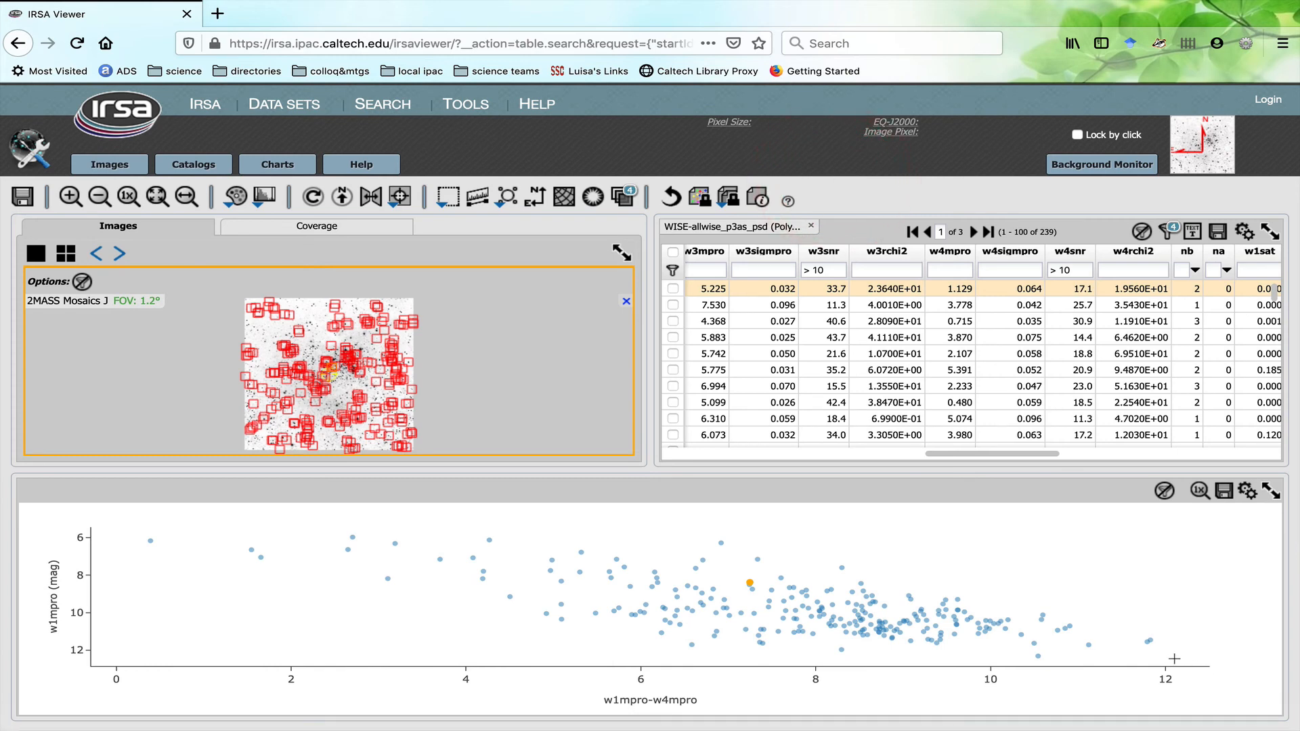
Step: Select the source with the largest w1mpro-w4mpro value in the chart to highlight it in the table and image
{"action": "left_click", "coordinate": [1152, 639]}
{"action": "left_click", "coordinate": [1152, 639]}
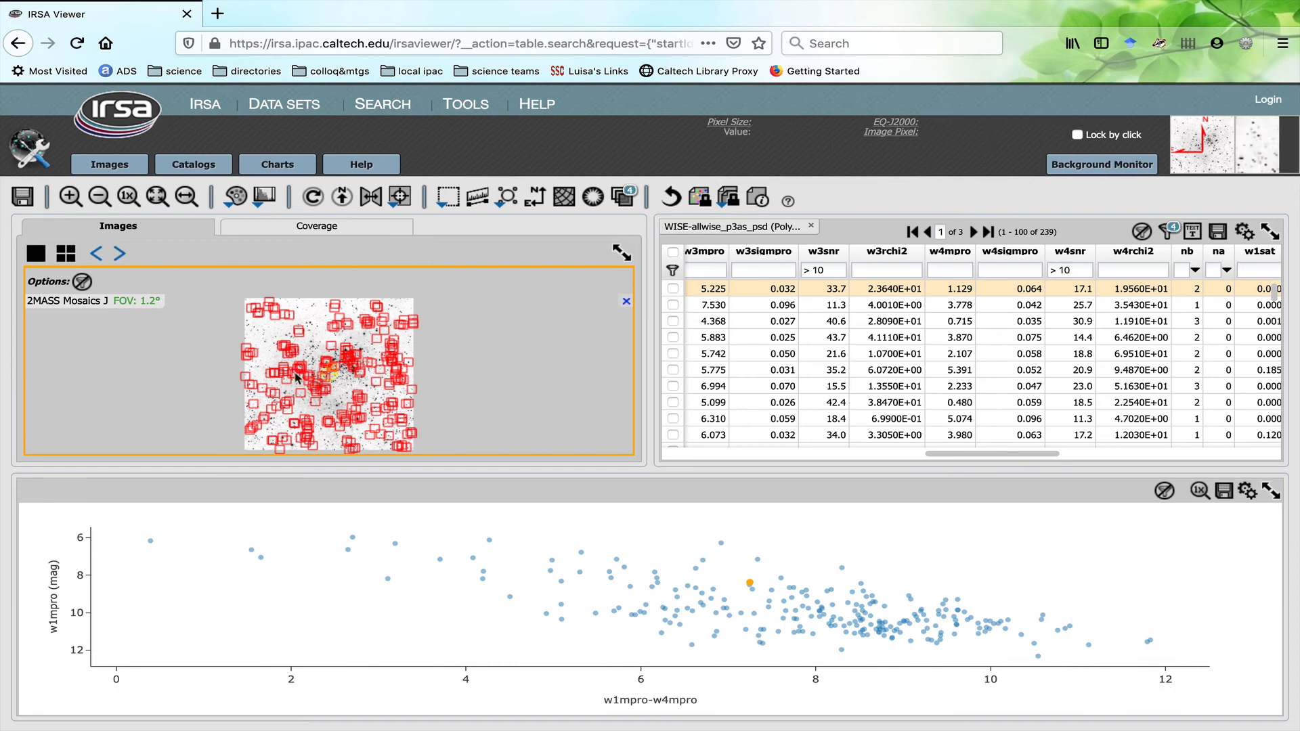
{"action": "left_click", "coordinate": [1152, 640]}
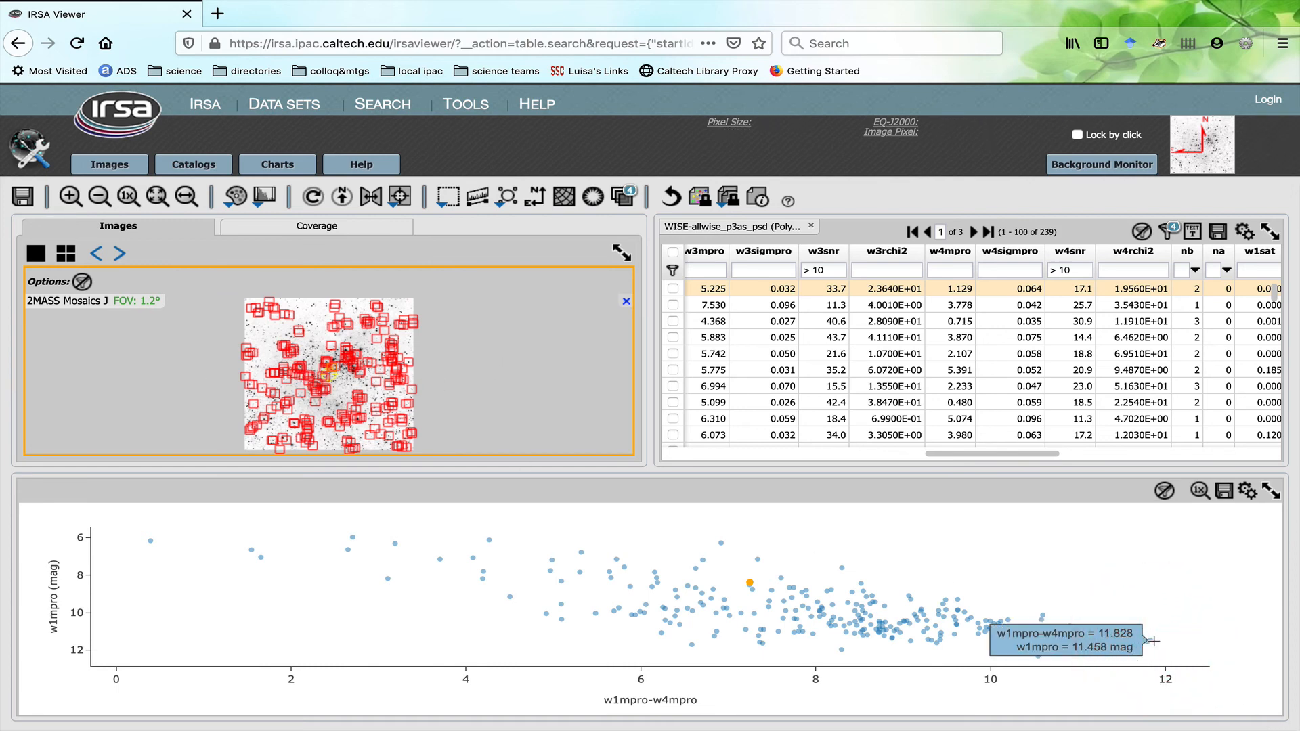
{"action": "left_click", "coordinate": [1153, 640]}
{"action": "left_click", "coordinate": [1152, 640]}
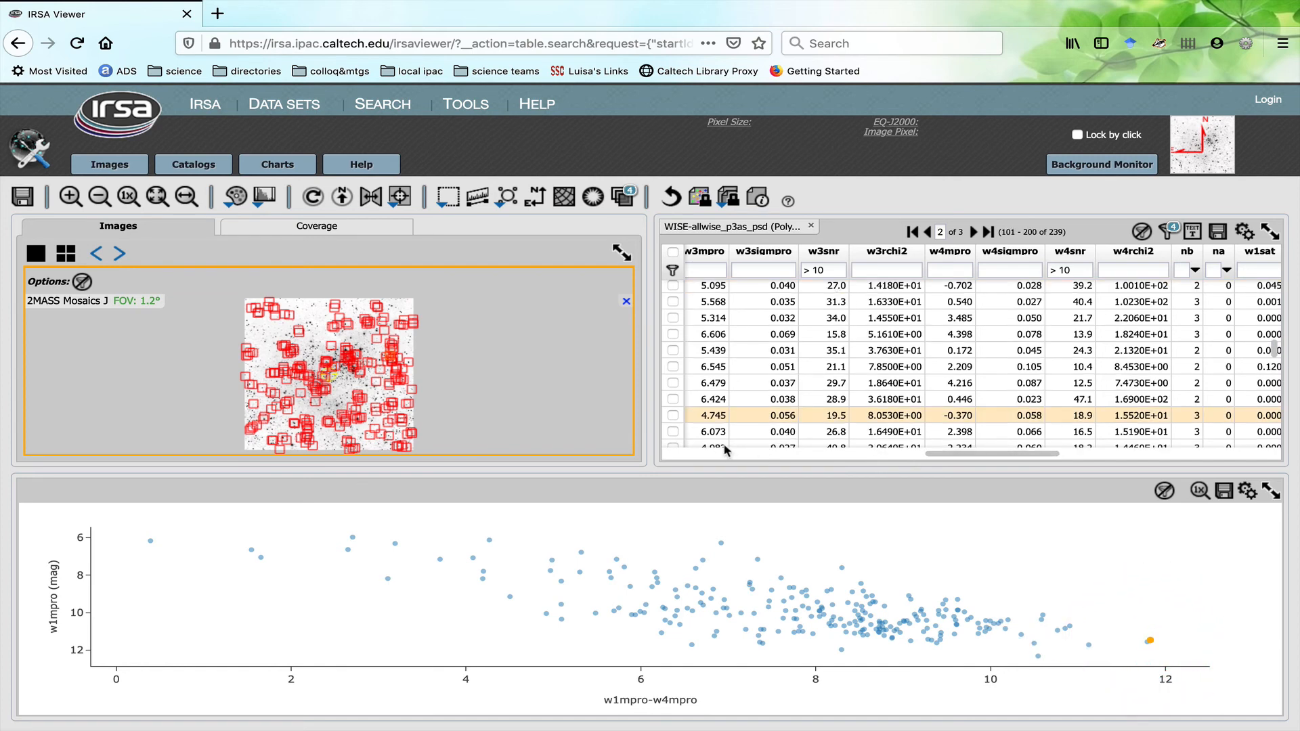
Step: Add a histogram chart of the w1mpro column
{"action": "left_click", "coordinate": [277, 164]}
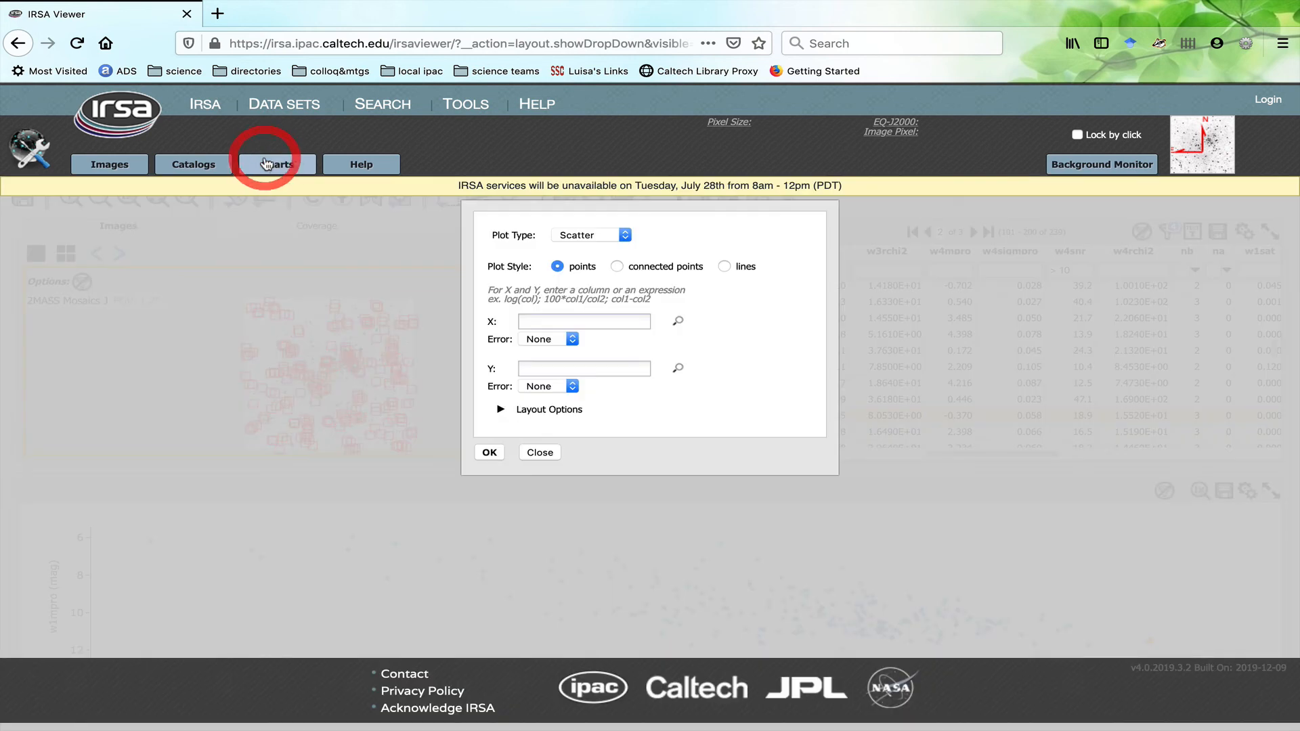
{"action": "left_click", "coordinate": [599, 236]}
{"action": "left_click", "coordinate": [596, 262]}
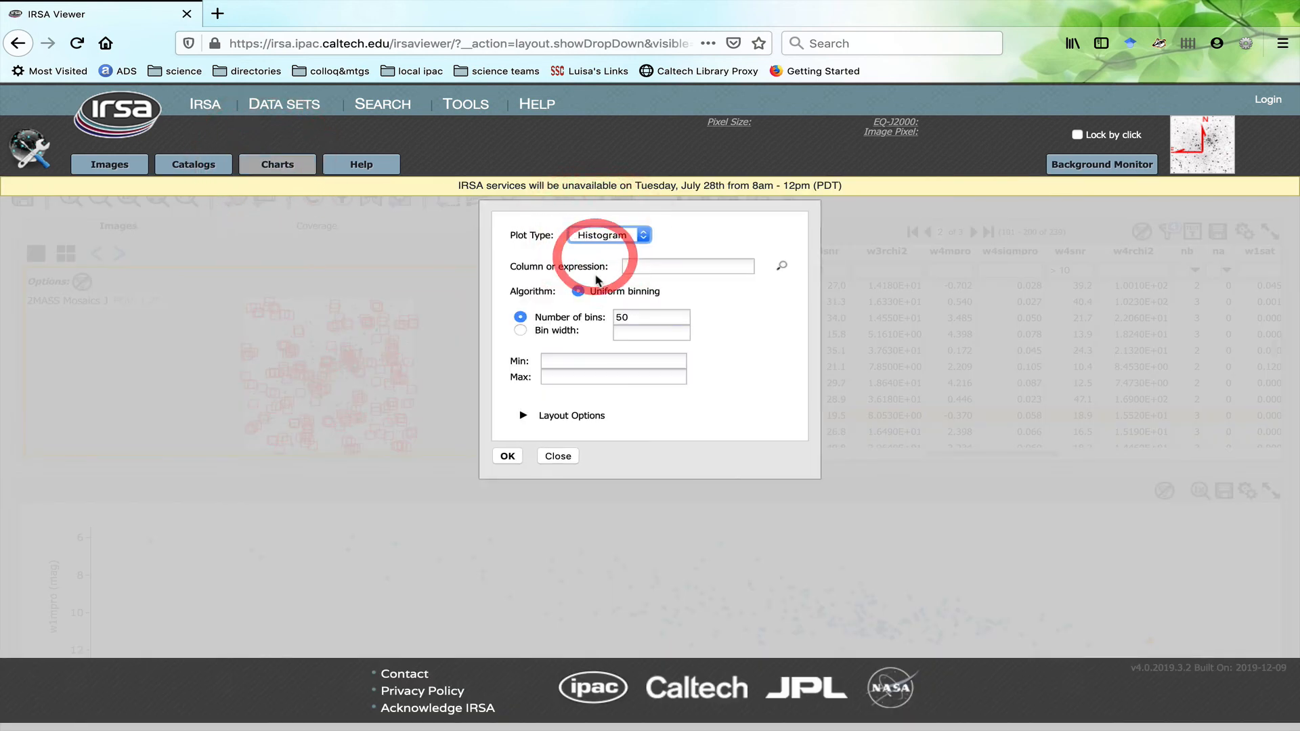
{"action": "left_click", "coordinate": [662, 264]}
{"action": "type", "text": "w1mpro"}
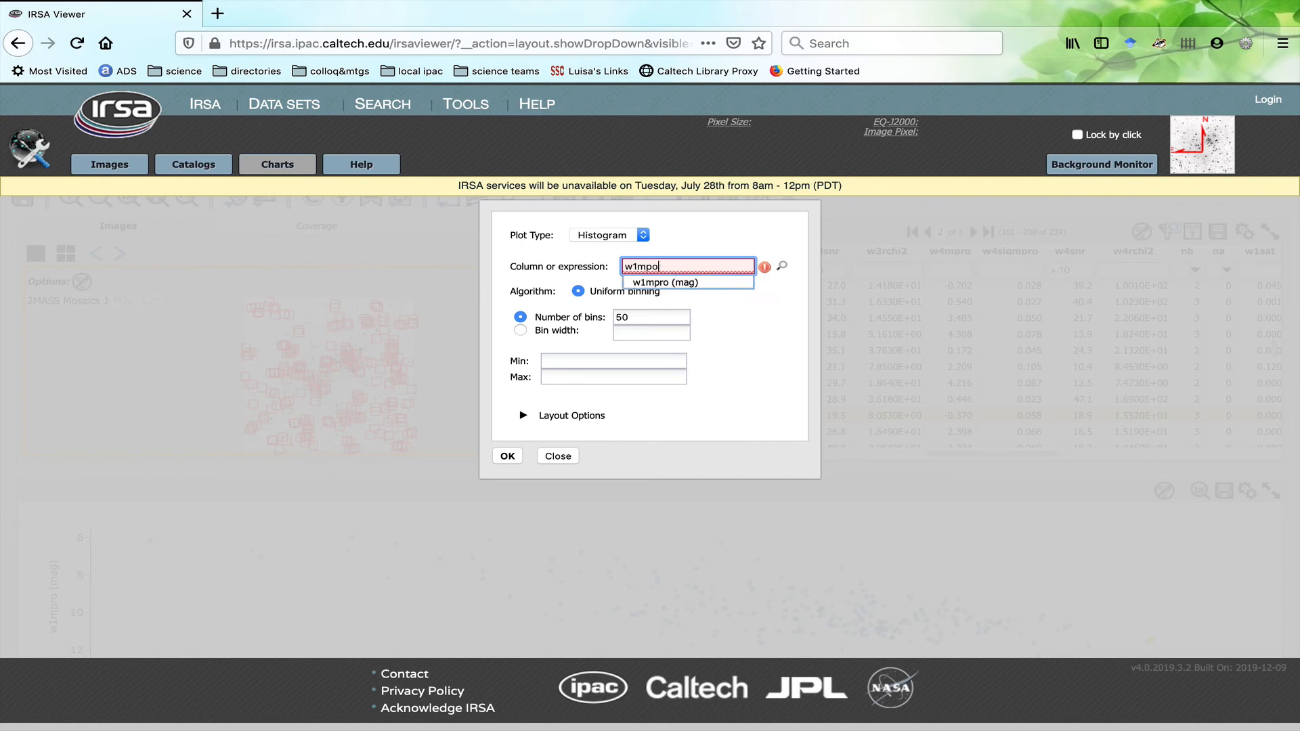
{"action": "left_click", "coordinate": [511, 456]}
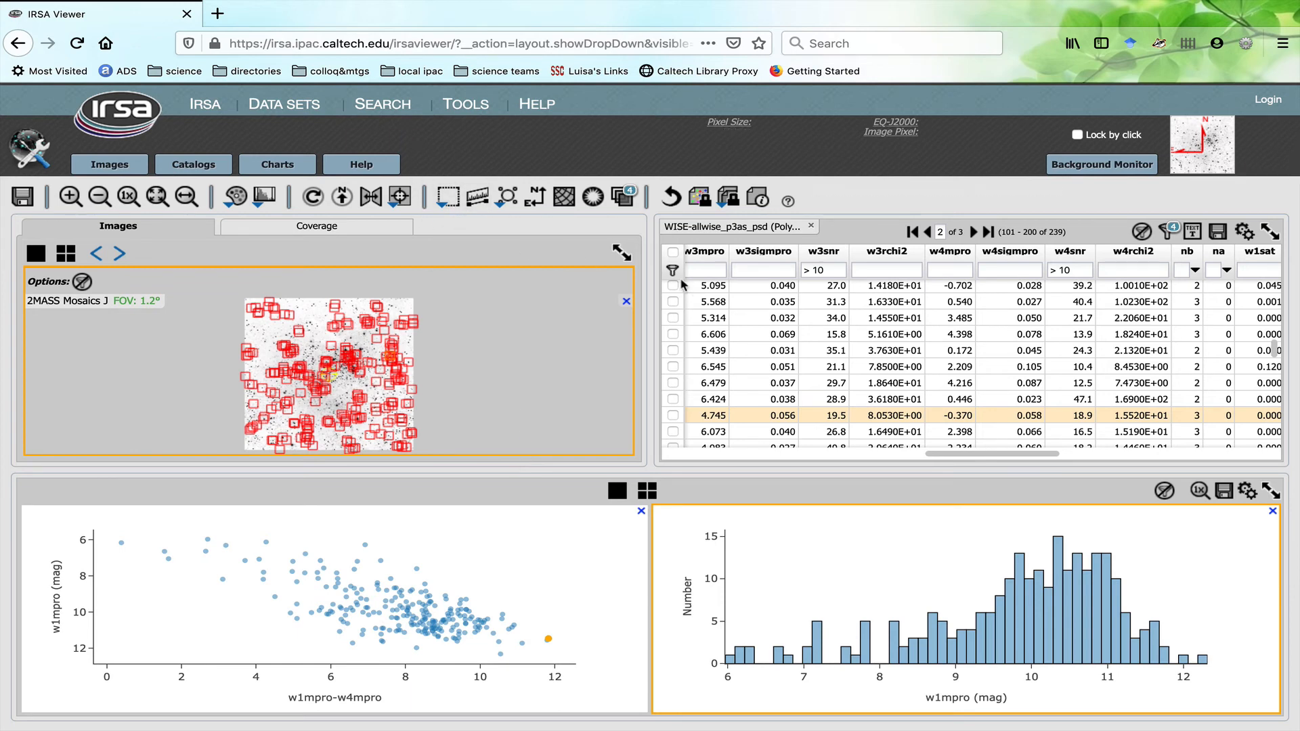
Step: Clear all filters from the AllWISE catalog table and remove the w1mpro histogram
{"action": "left_click", "coordinate": [1142, 231]}
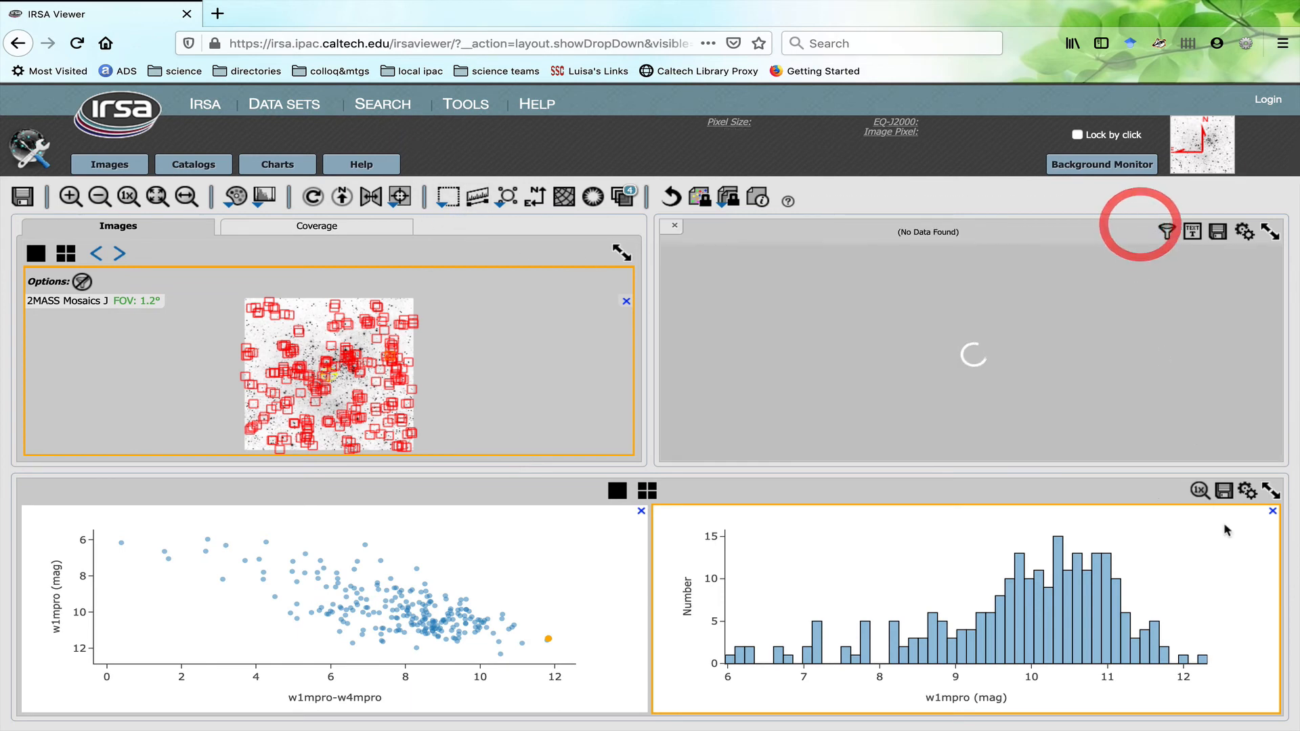
{"action": "left_click", "coordinate": [1272, 512]}
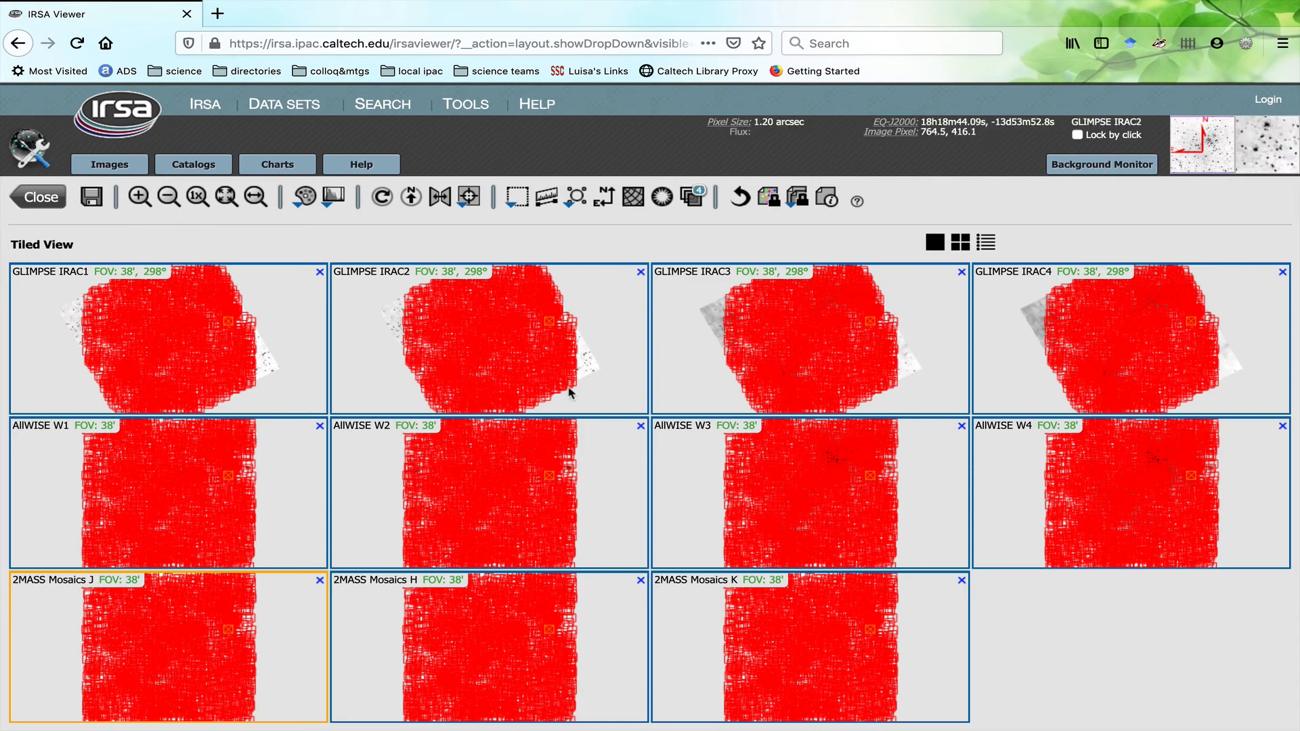
Step: Show the AllWISE W4 image alone in the expanded view and highlight a catalog source beside the large dark cloud
{"action": "left_click", "coordinate": [934, 242]}
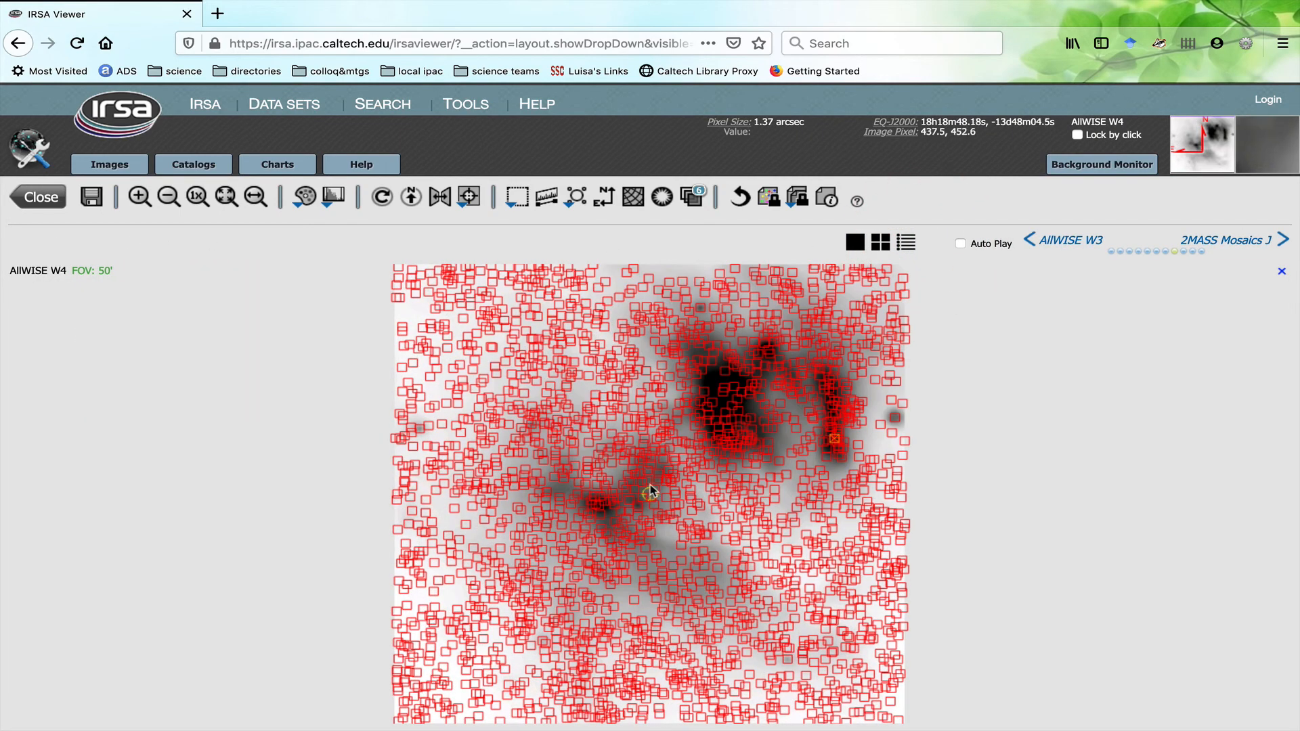
{"action": "left_click", "coordinate": [657, 344]}
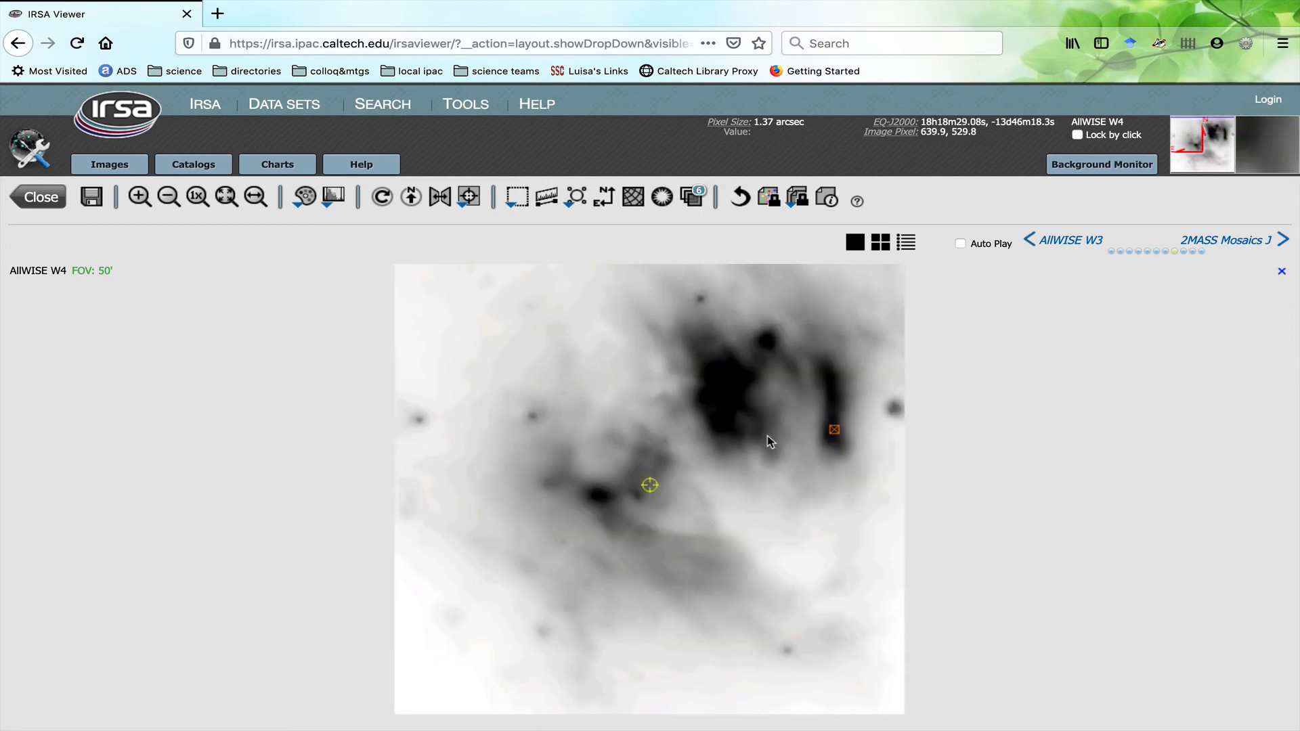
{"action": "left_click", "coordinate": [777, 429]}
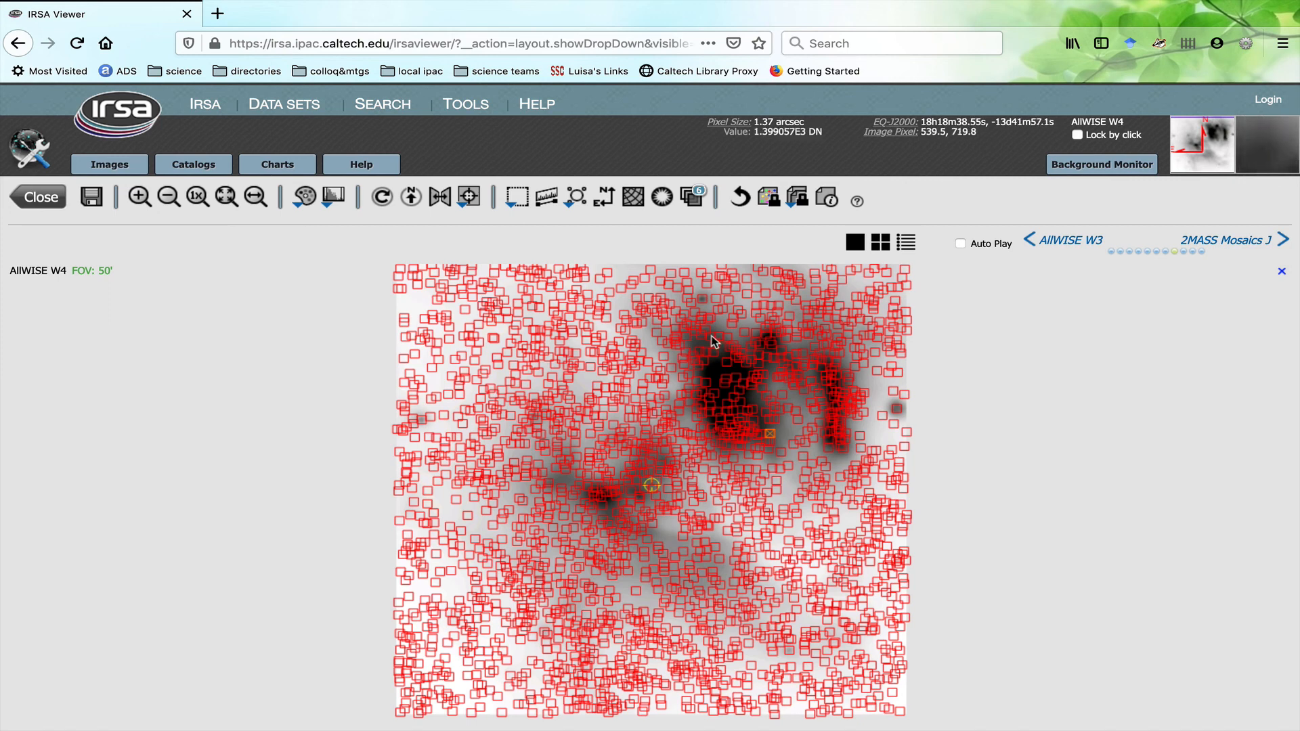
Step: Filter the catalog to the sources inside a rectangle around the largest dark cloud in AllWISE W4, and clear the filter again
{"action": "left_click", "coordinate": [512, 199]}
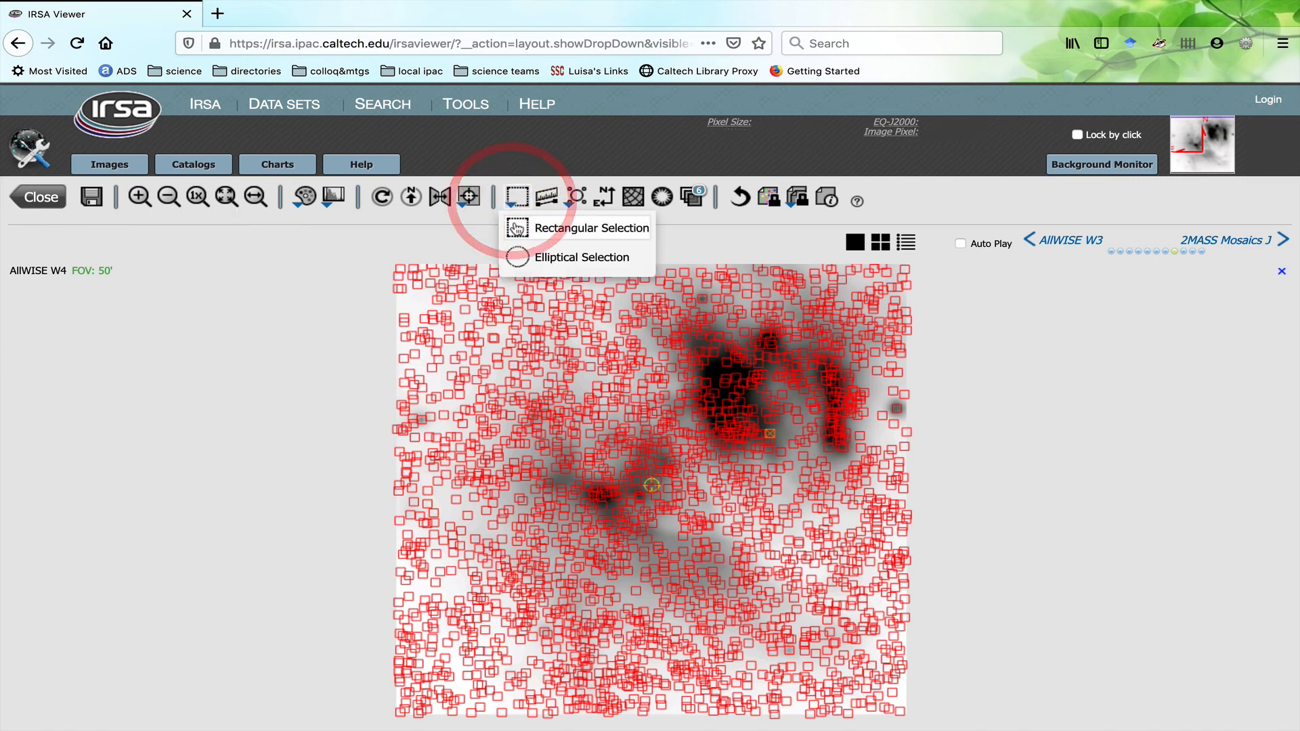
{"action": "left_click", "coordinate": [517, 226]}
{"action": "left_click_drag", "start_coordinate": [668, 324], "coordinate": [803, 458]}
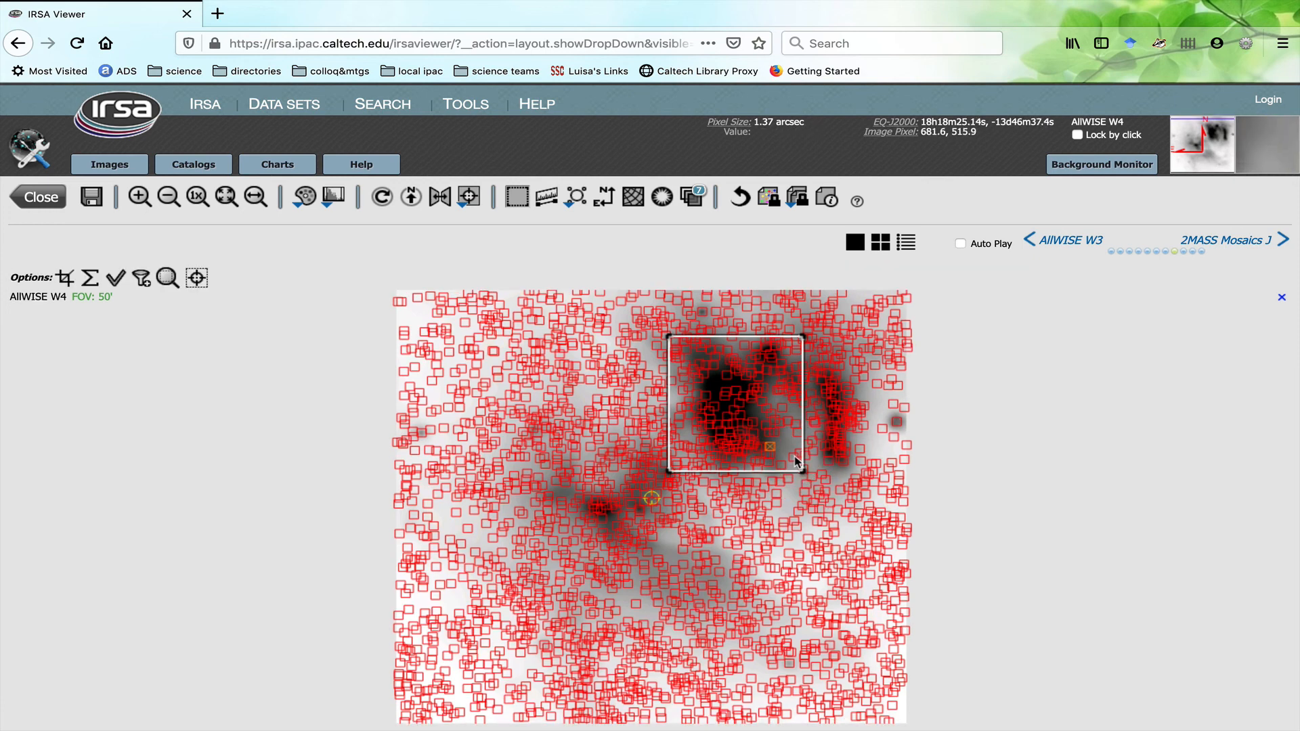
{"action": "left_click", "coordinate": [140, 281]}
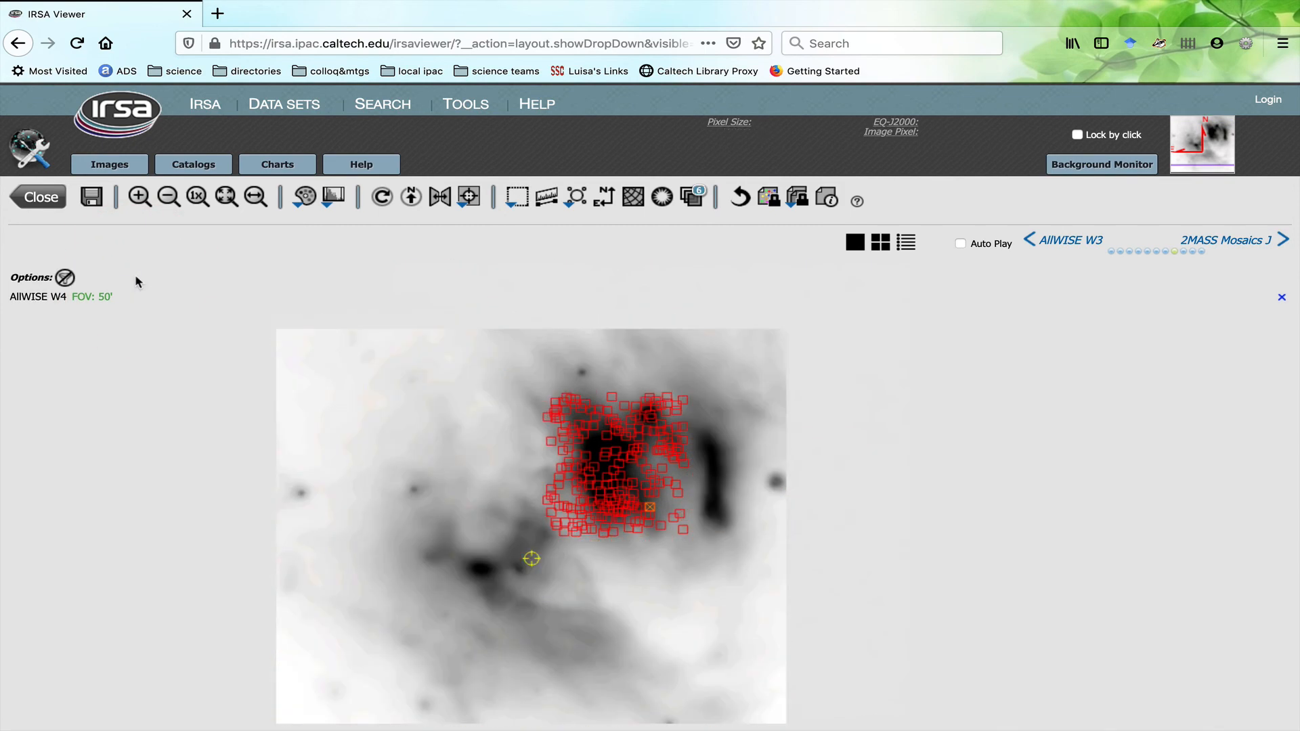
{"action": "left_click", "coordinate": [63, 277]}
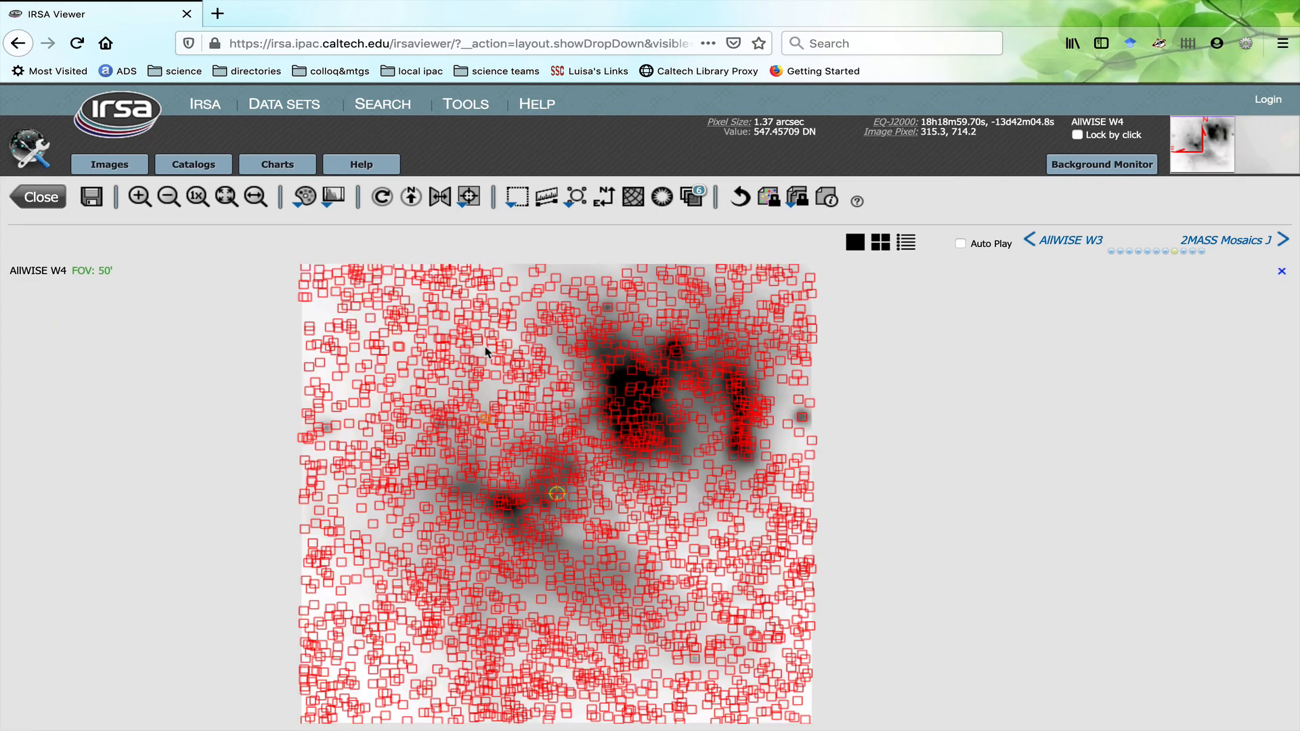
Step: Select a larger rectangle over the two main dark clouds in AllWISE W4 and display its flux statistics beside the image
{"action": "left_click", "coordinate": [515, 197]}
{"action": "left_click", "coordinate": [523, 226]}
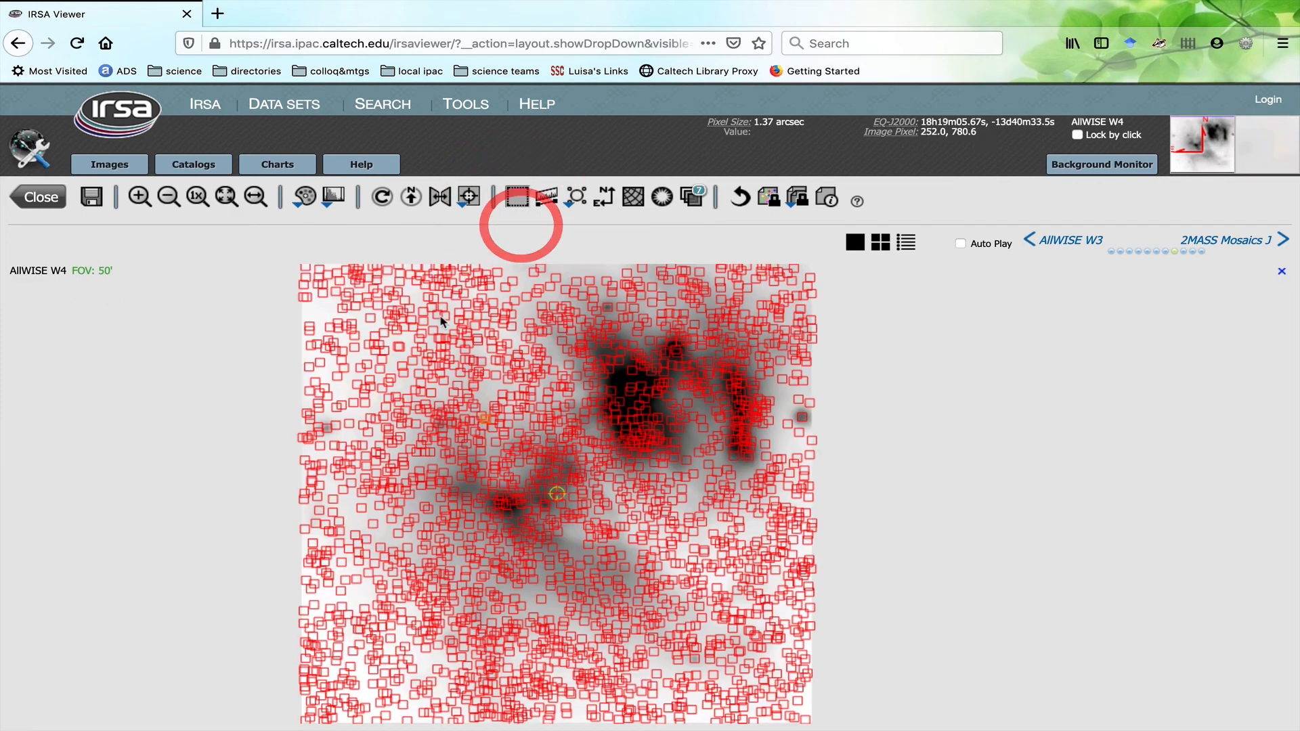
{"action": "left_click_drag", "start_coordinate": [443, 302], "coordinate": [730, 558]}
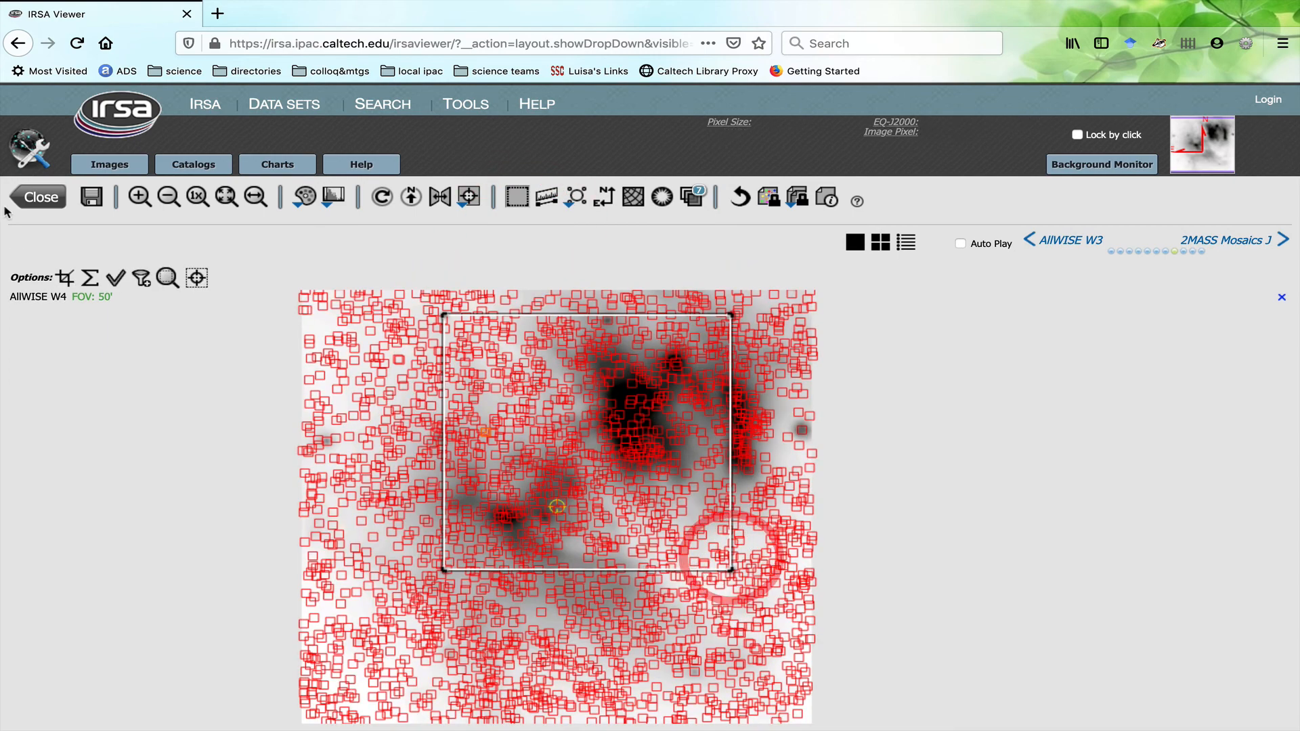
{"action": "left_click", "coordinate": [91, 279]}
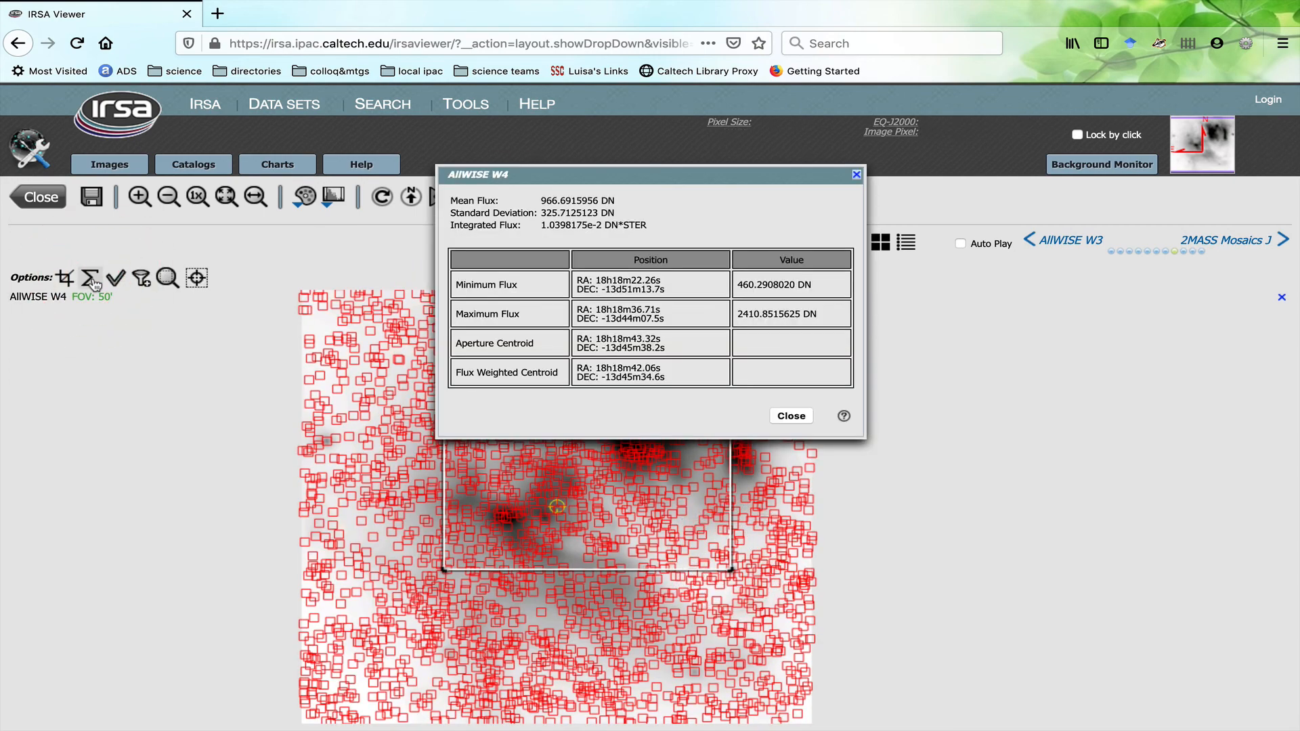
{"action": "left_click_drag", "start_coordinate": [675, 171], "coordinate": [1011, 152]}
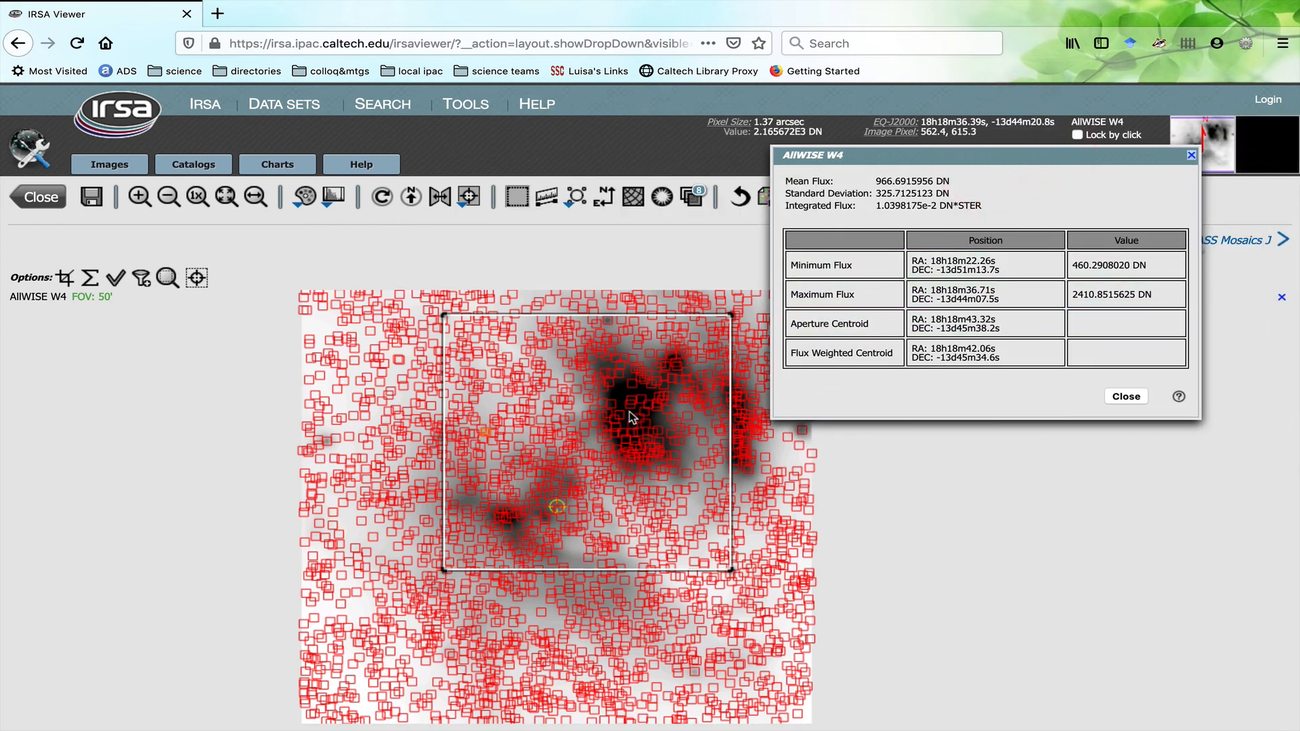
{"action": "left_click_drag", "start_coordinate": [1084, 164], "coordinate": [1137, 310]}
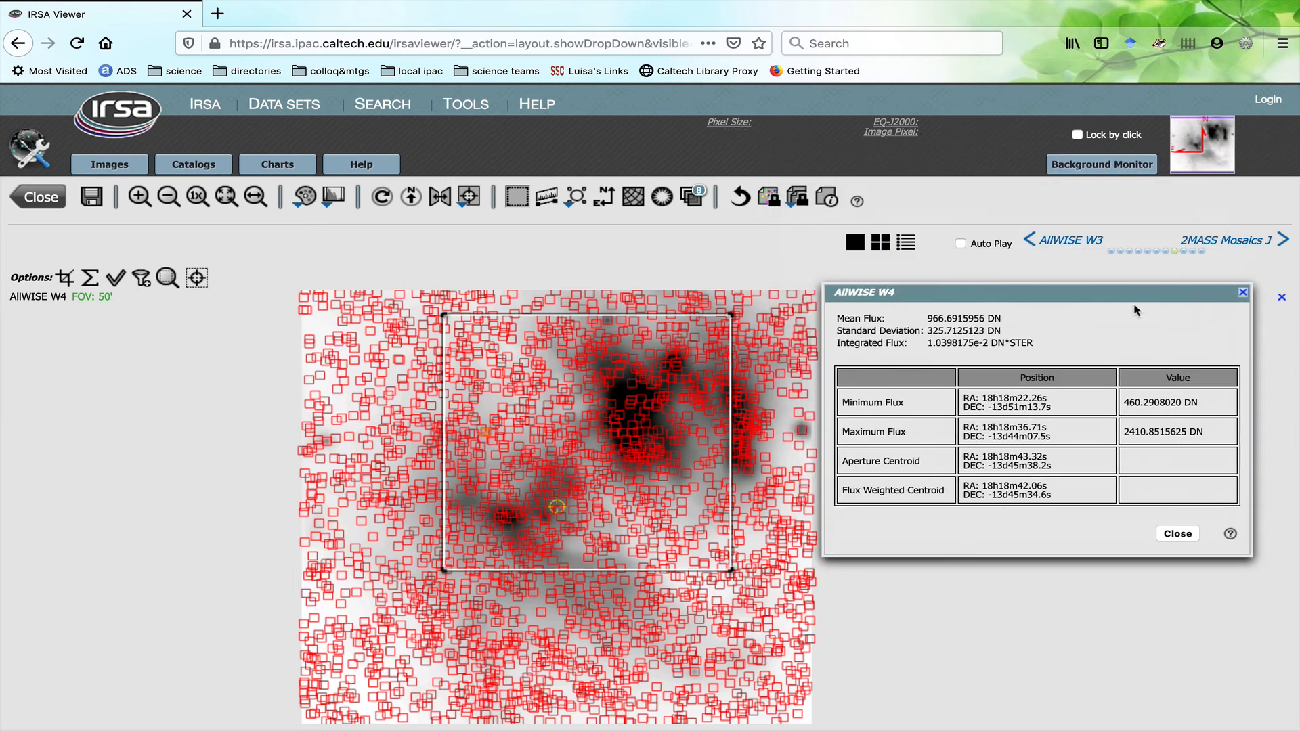
Step: Hide the WISE-allwise_p3as_psd catalog overlay on the AllWISE W4 image
{"action": "left_click", "coordinate": [694, 196]}
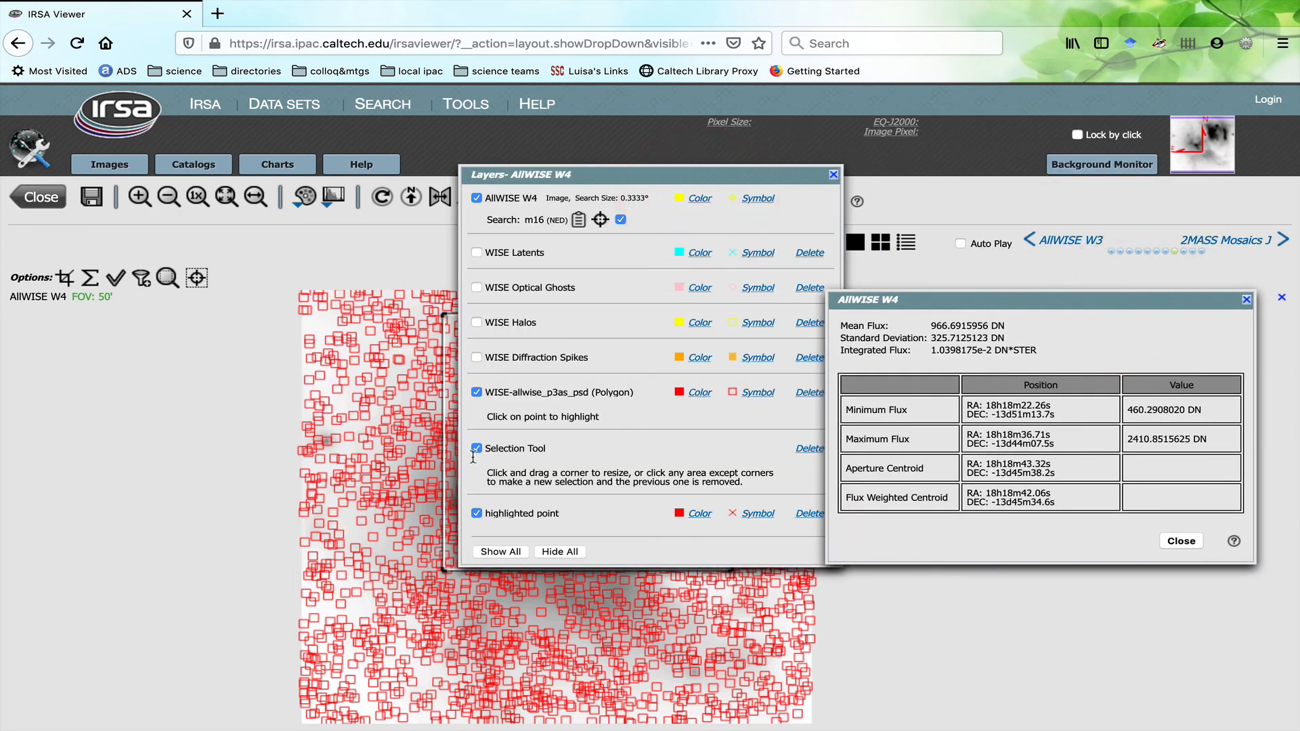
{"action": "left_click", "coordinate": [476, 392]}
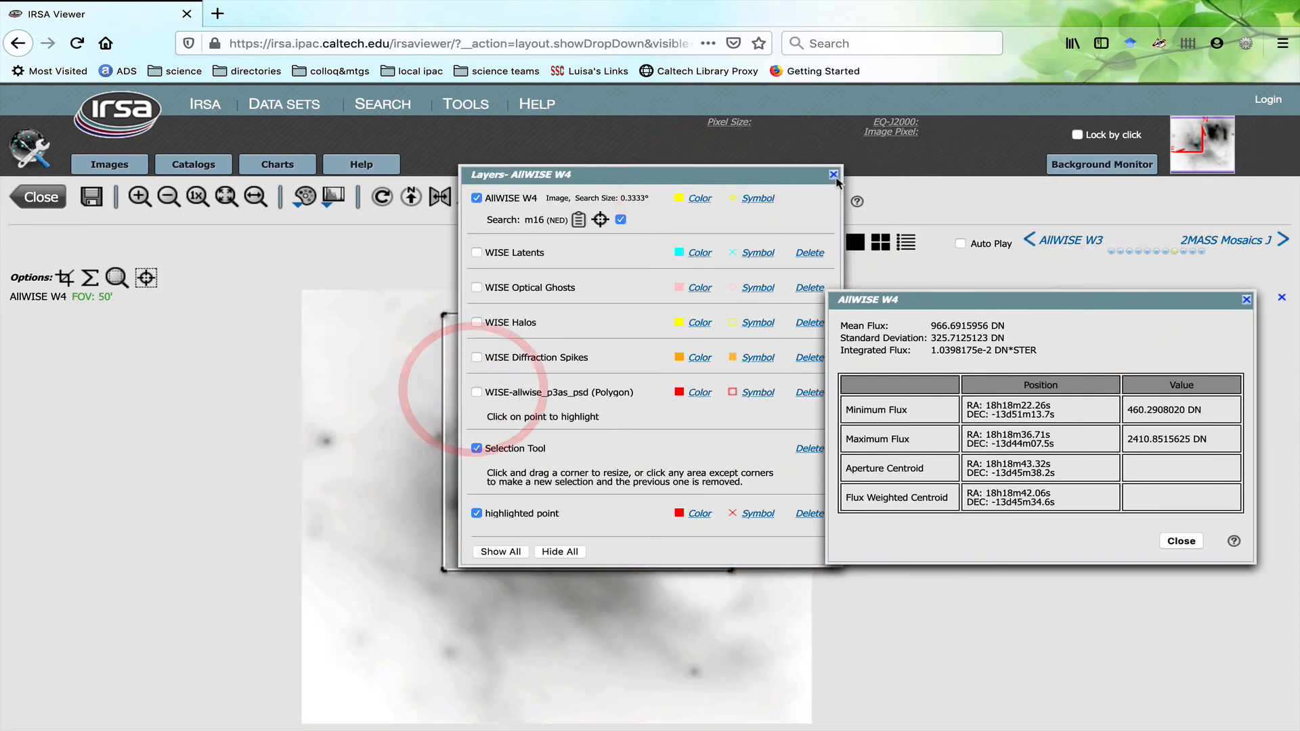
{"action": "left_click", "coordinate": [833, 175]}
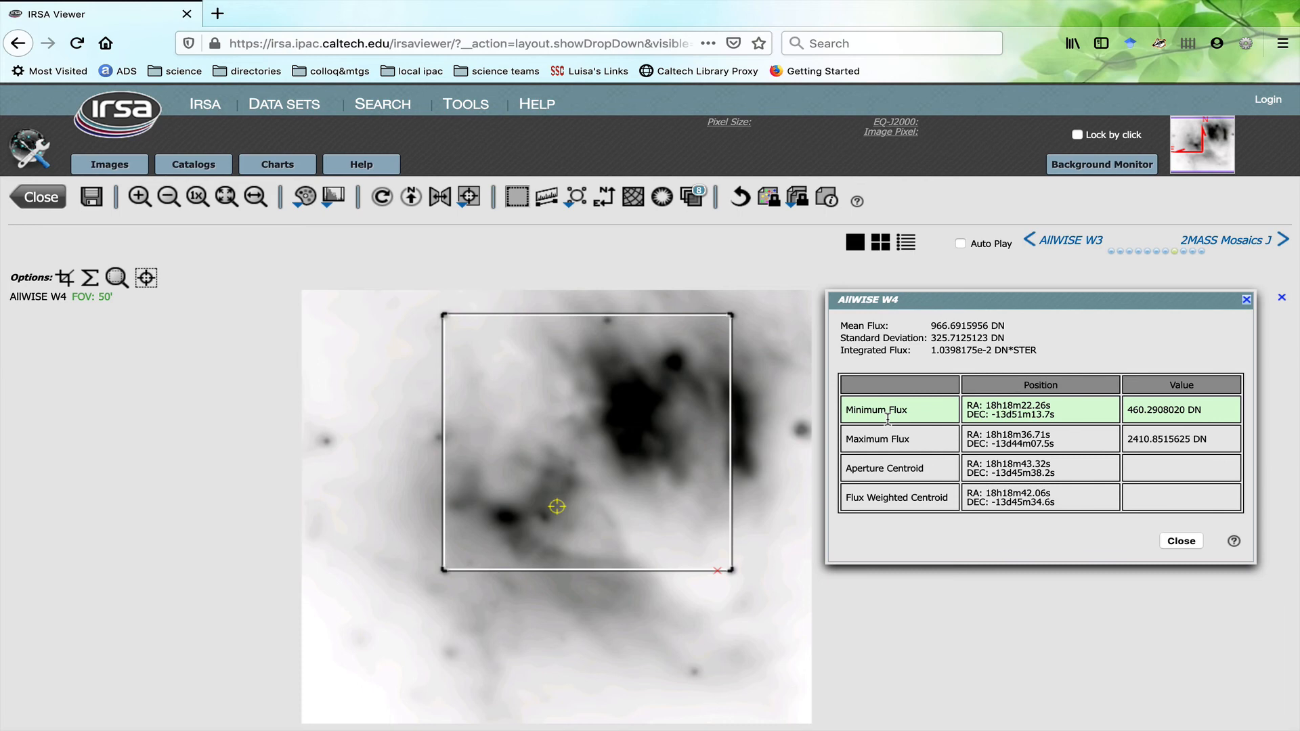
Step: Examine where the minimum flux, maximum flux and centroid positions lie in the selected area, and close the statistics
{"action": "mouse_move", "coordinate": [890, 436]}
{"action": "mouse_move", "coordinate": [890, 465]}
{"action": "mouse_move", "coordinate": [898, 493]}
{"action": "left_click", "coordinate": [1179, 541]}
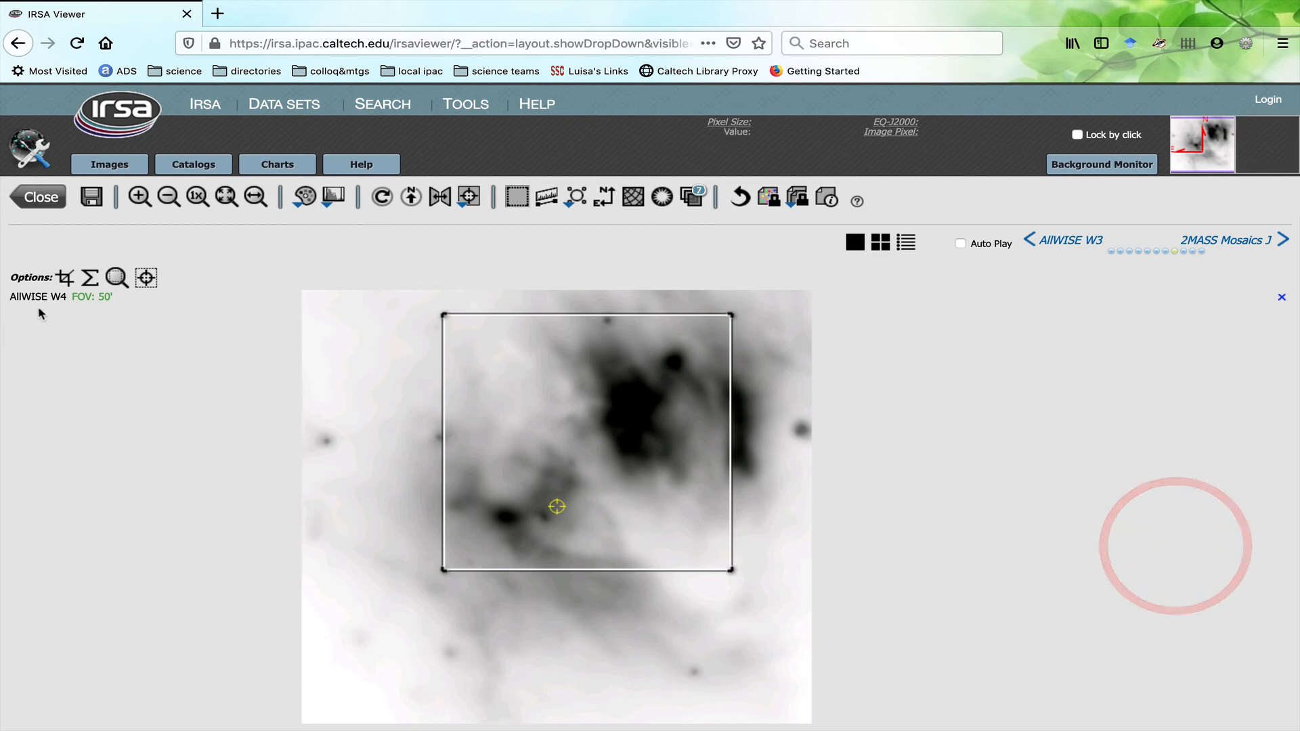
Step: Crop the AllWISE W4 image to the selected rectangle and check the image saving options without saving
{"action": "left_click", "coordinate": [72, 283]}
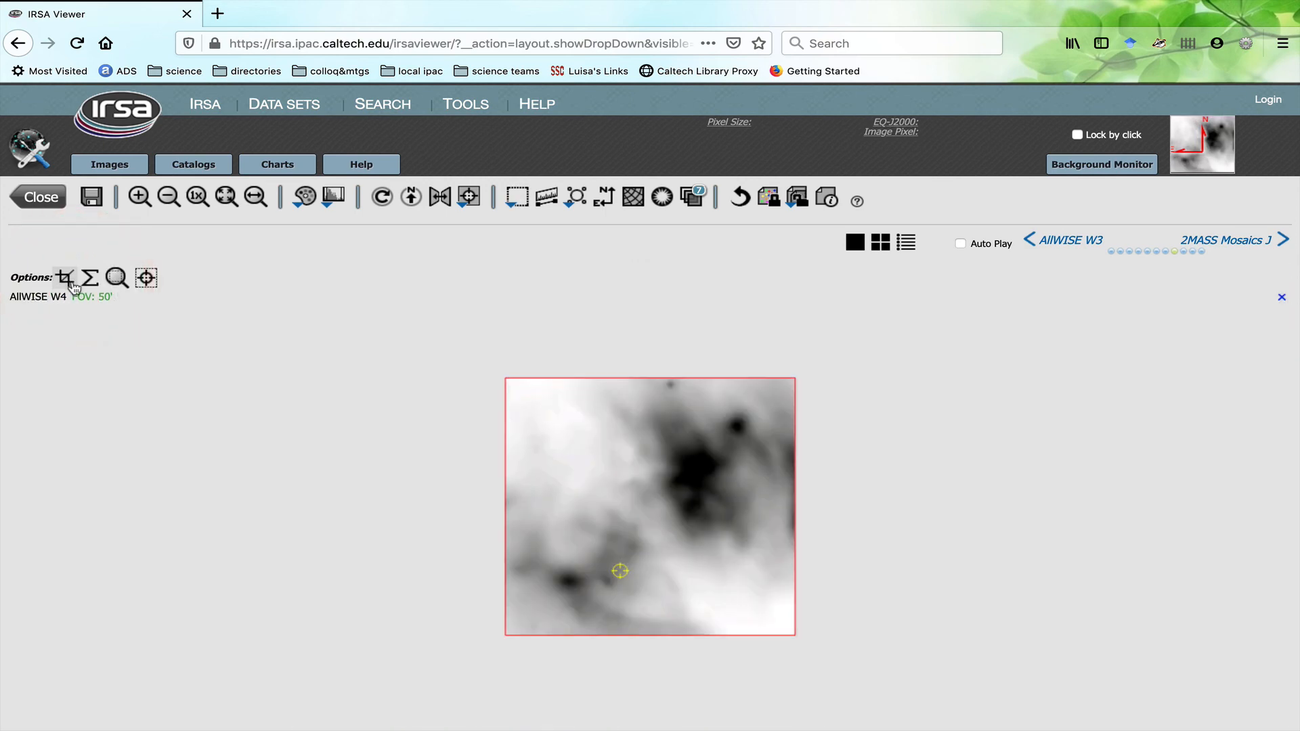
{"action": "left_click", "coordinate": [91, 197]}
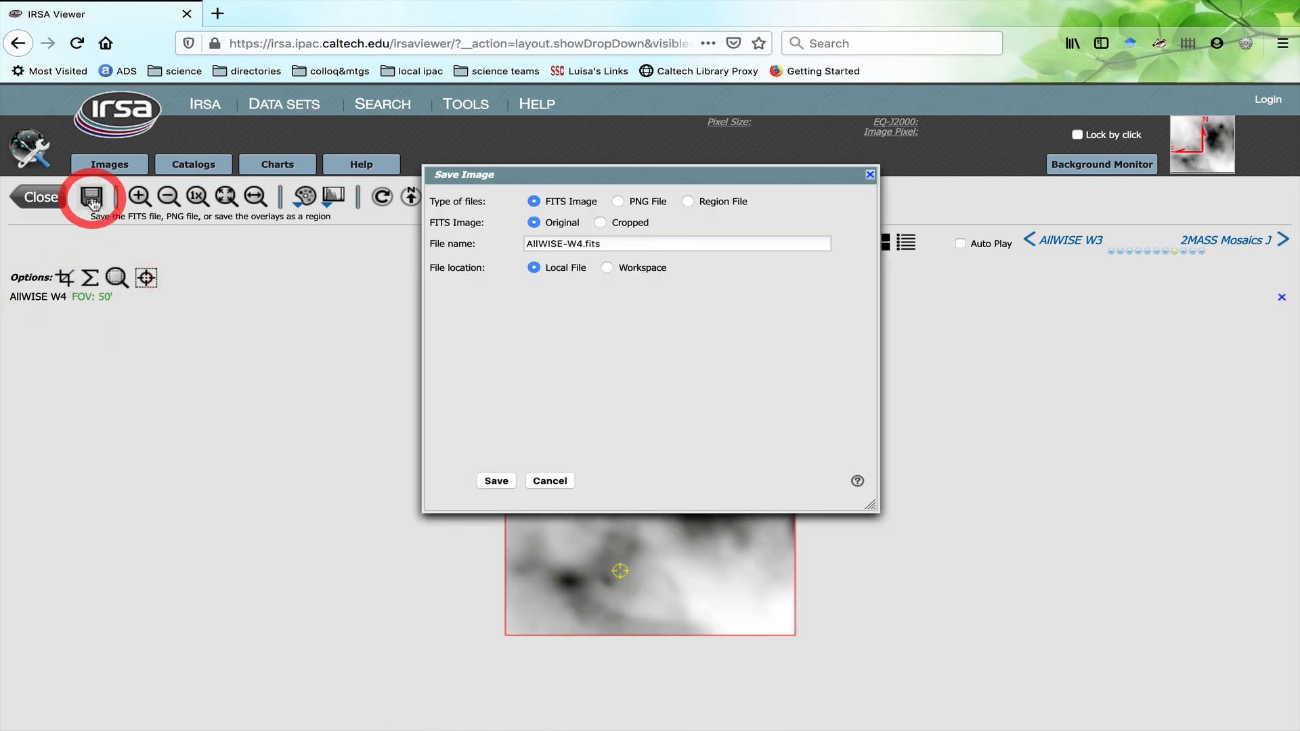
{"action": "left_click", "coordinate": [561, 481]}
Step: Restore the AllWISE W4 image to its defaults and return to the view with images, table and chart
{"action": "left_click", "coordinate": [739, 196]}
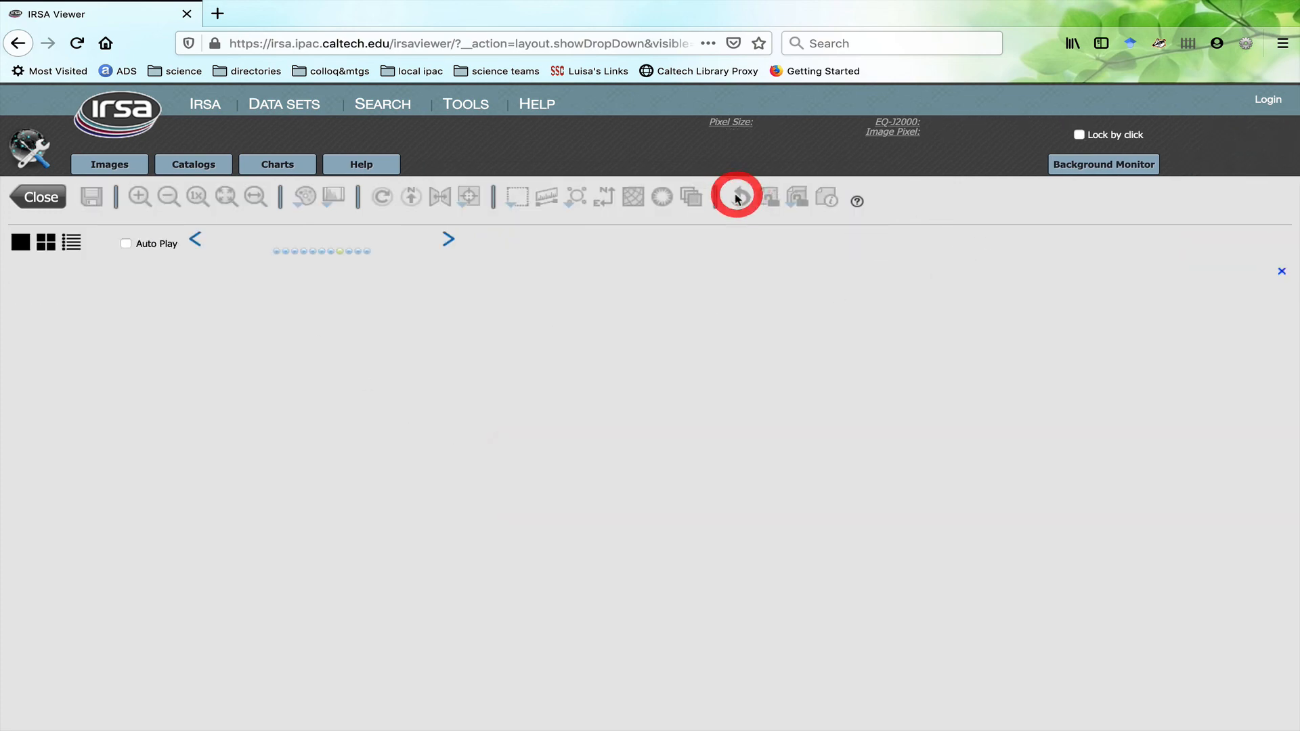
{"action": "left_click", "coordinate": [37, 197]}
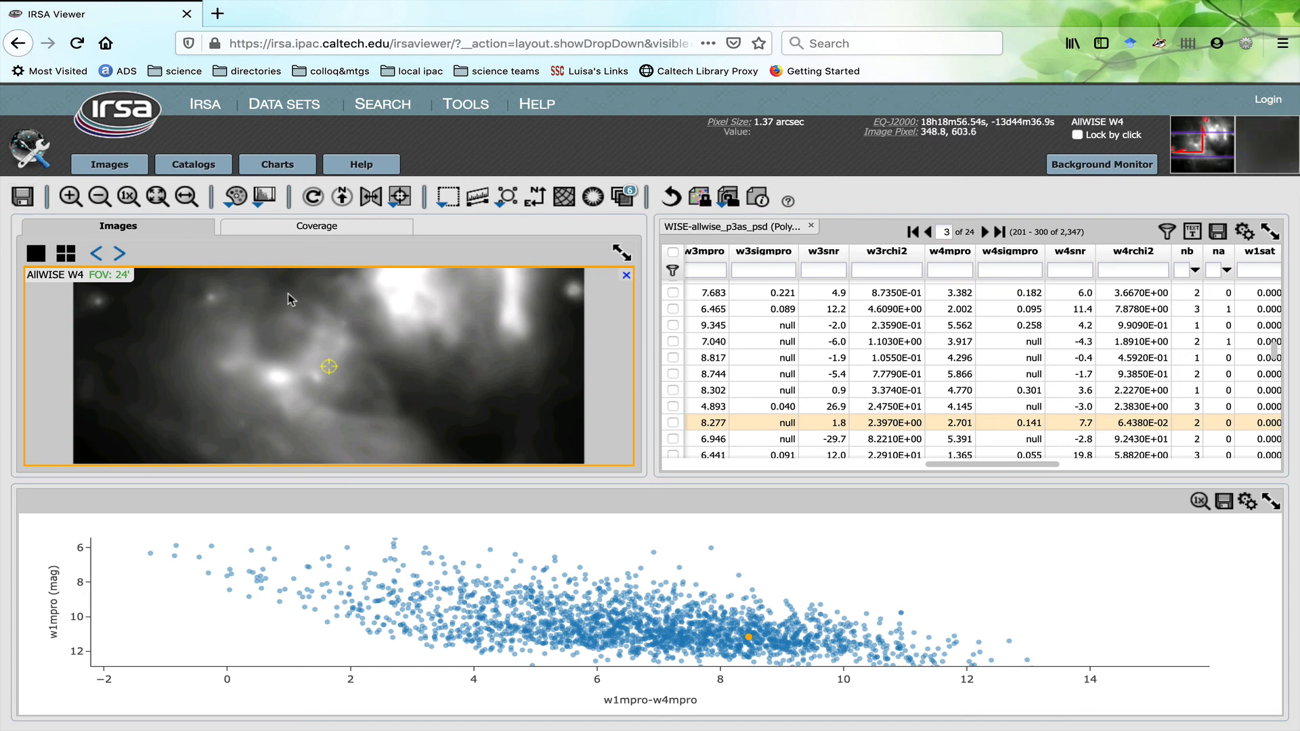
Step: Turn the WISE-allwise_p3as_psd catalog overlay back on for the AllWISE W4 image
{"action": "left_click", "coordinate": [623, 199]}
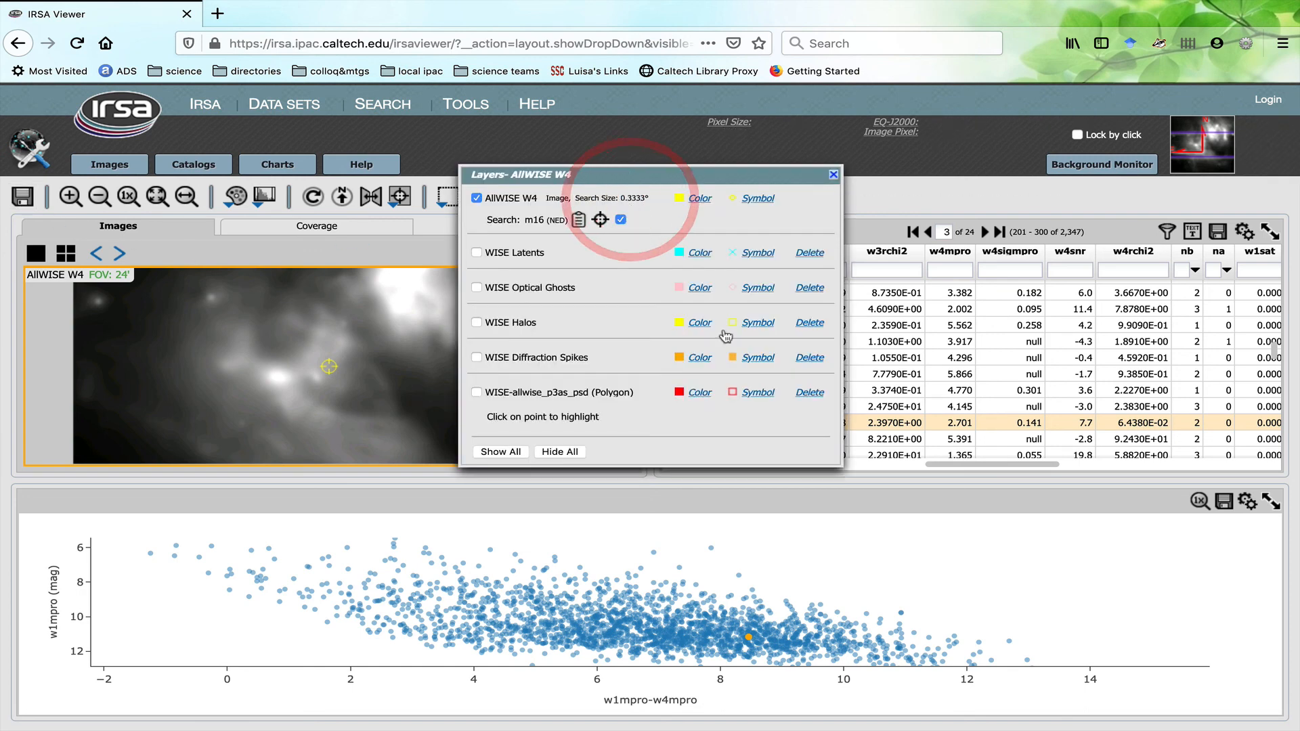
{"action": "left_click", "coordinate": [476, 392]}
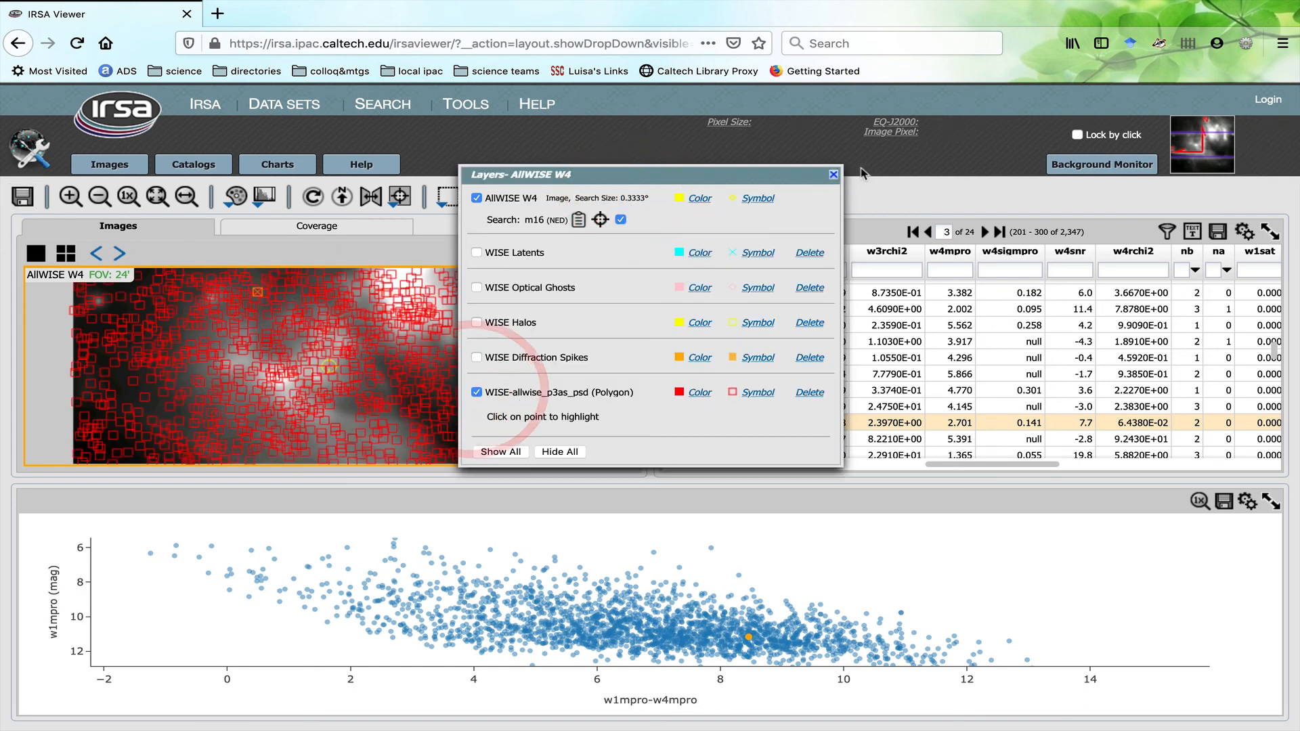
{"action": "left_click", "coordinate": [833, 175]}
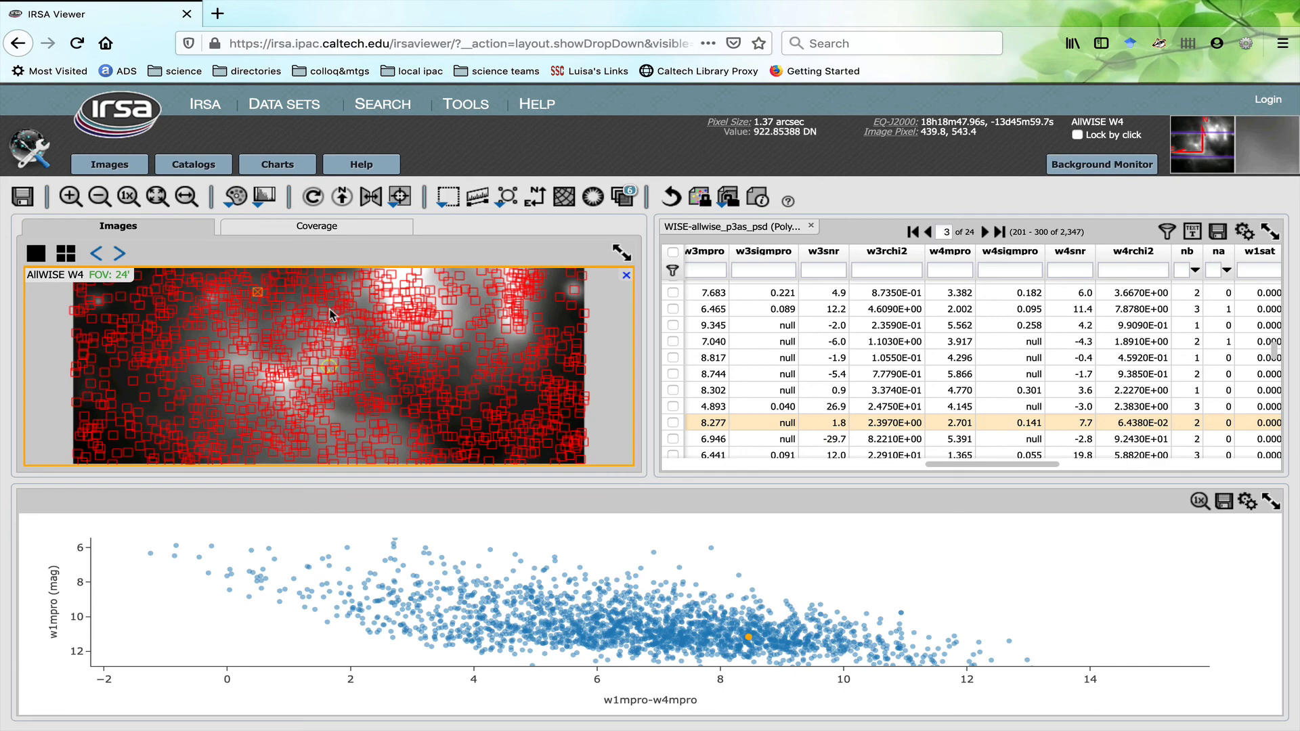
Step: Go to the IRSA front page and expand the list of missions to show the additional archives
{"action": "left_click", "coordinate": [124, 125]}
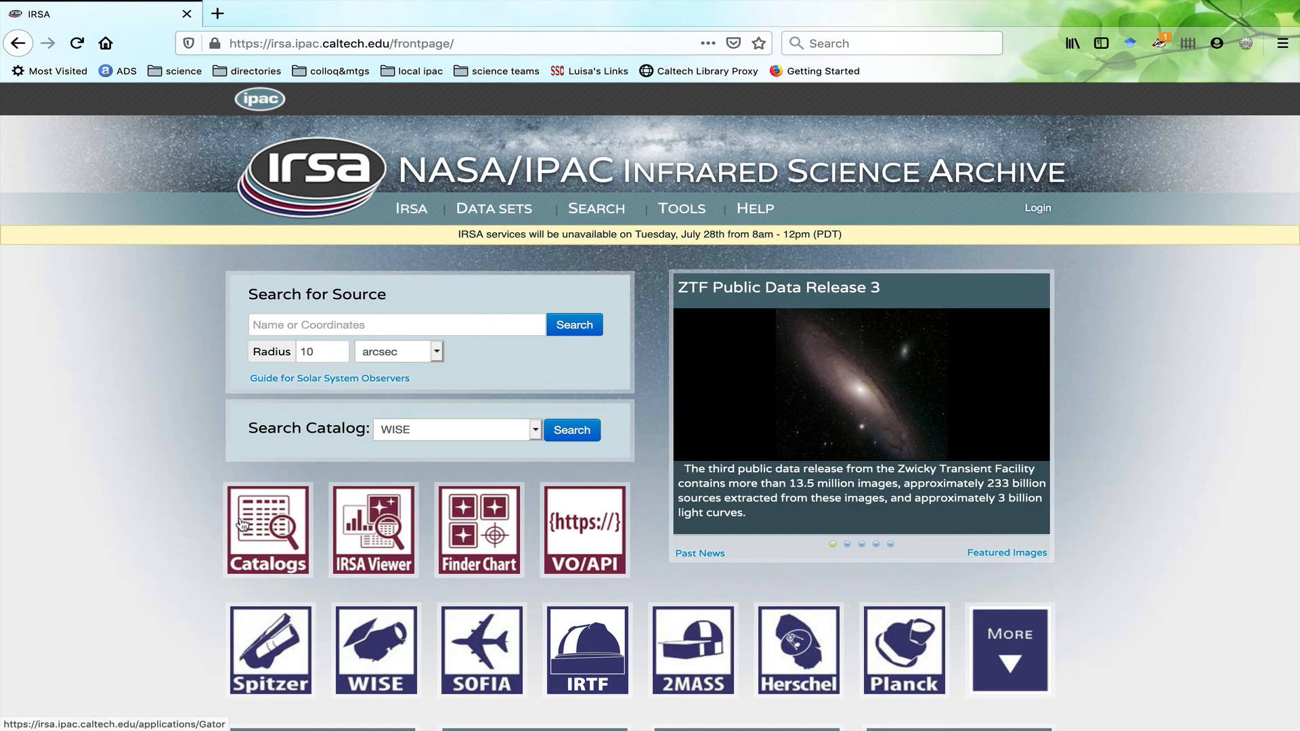
{"action": "scroll", "coordinate": [634, 597], "scroll_direction": "down", "scroll_amount": 5}
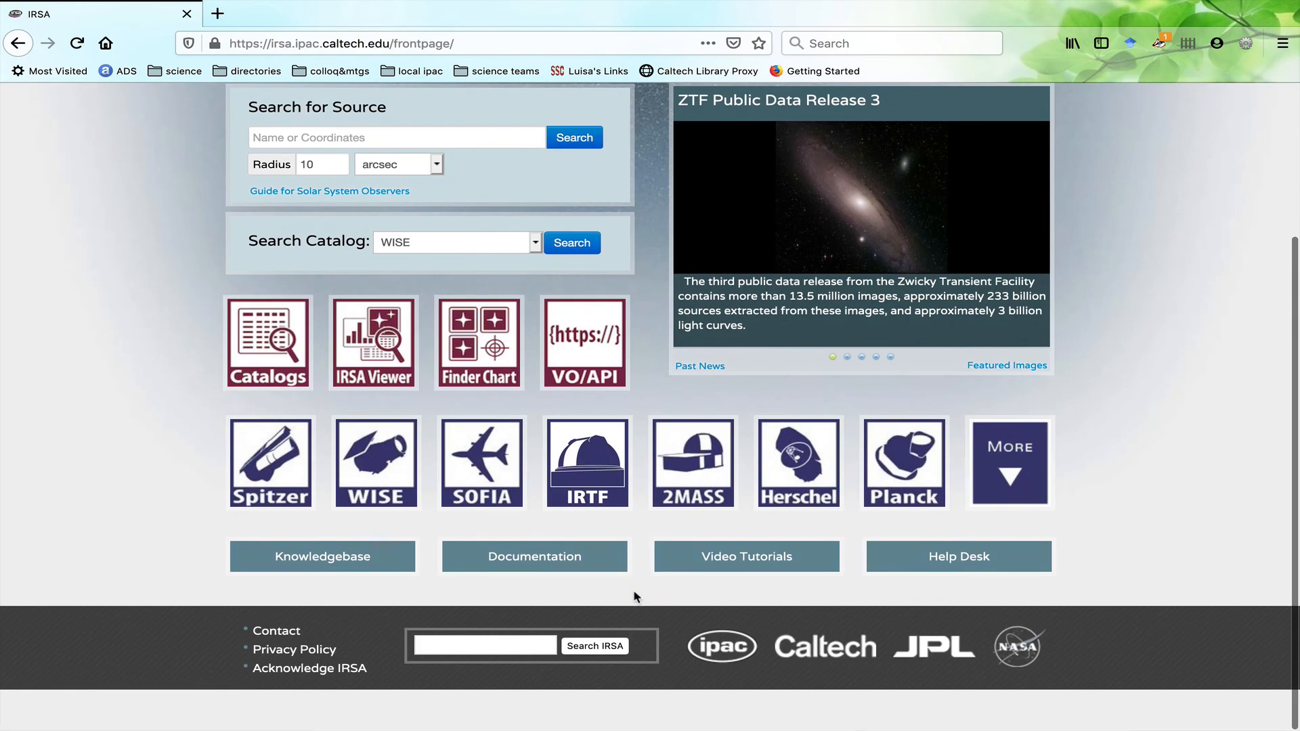
{"action": "left_click", "coordinate": [1002, 461]}
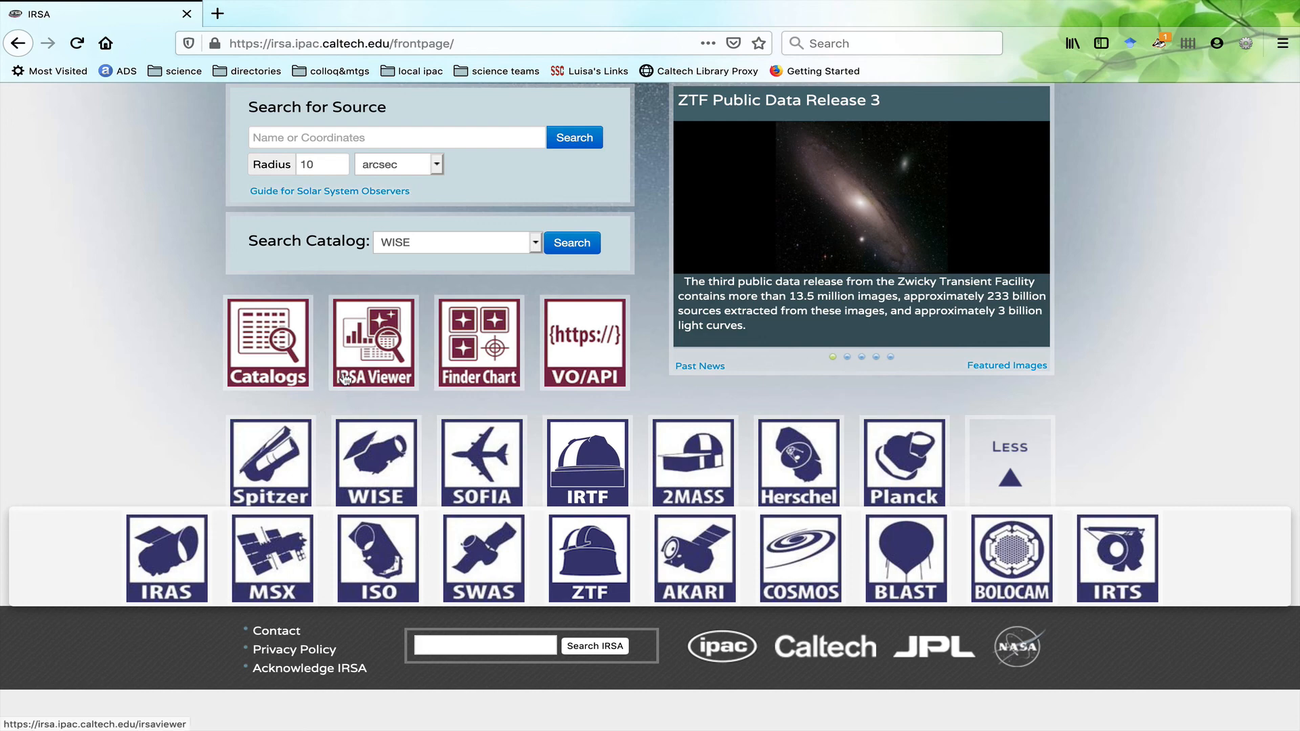
Step: Open the Spitzer mission page and look through its services, major programs and legacy data sets
{"action": "left_click", "coordinate": [275, 469]}
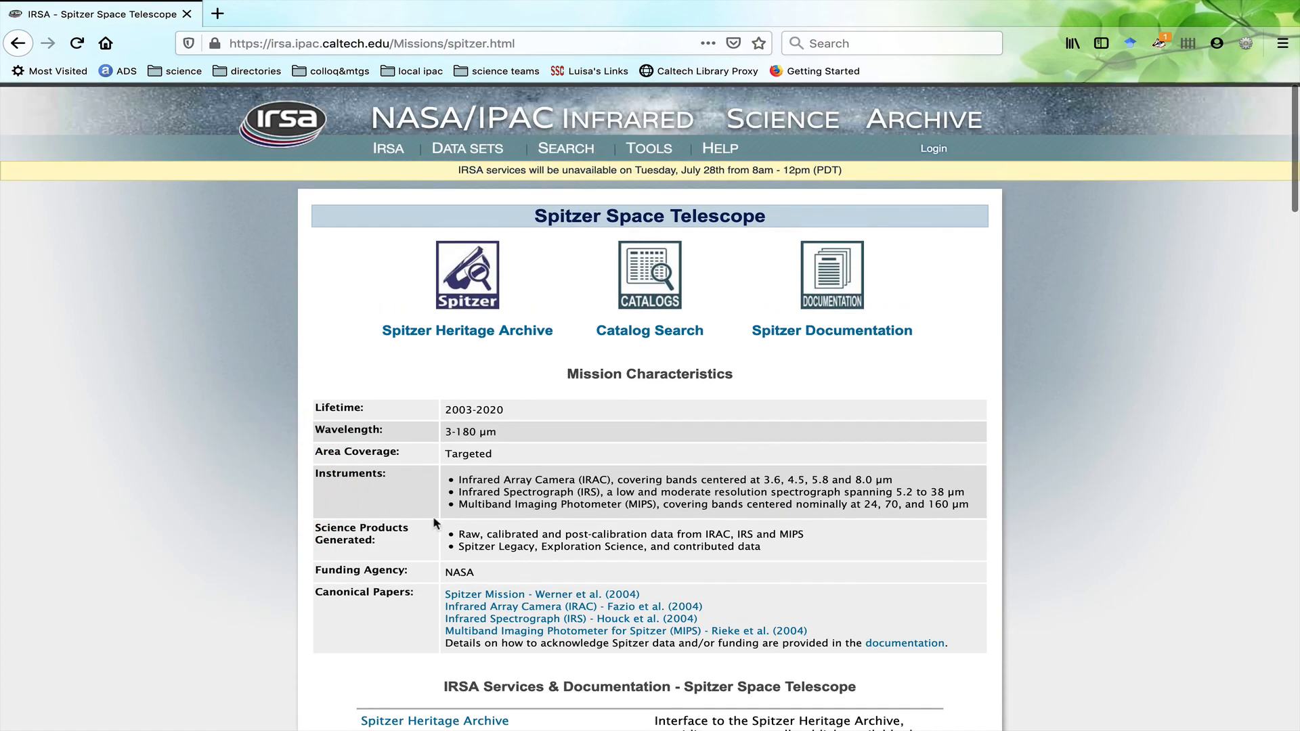
{"action": "scroll", "coordinate": [447, 525], "scroll_direction": "down", "scroll_amount": 5}
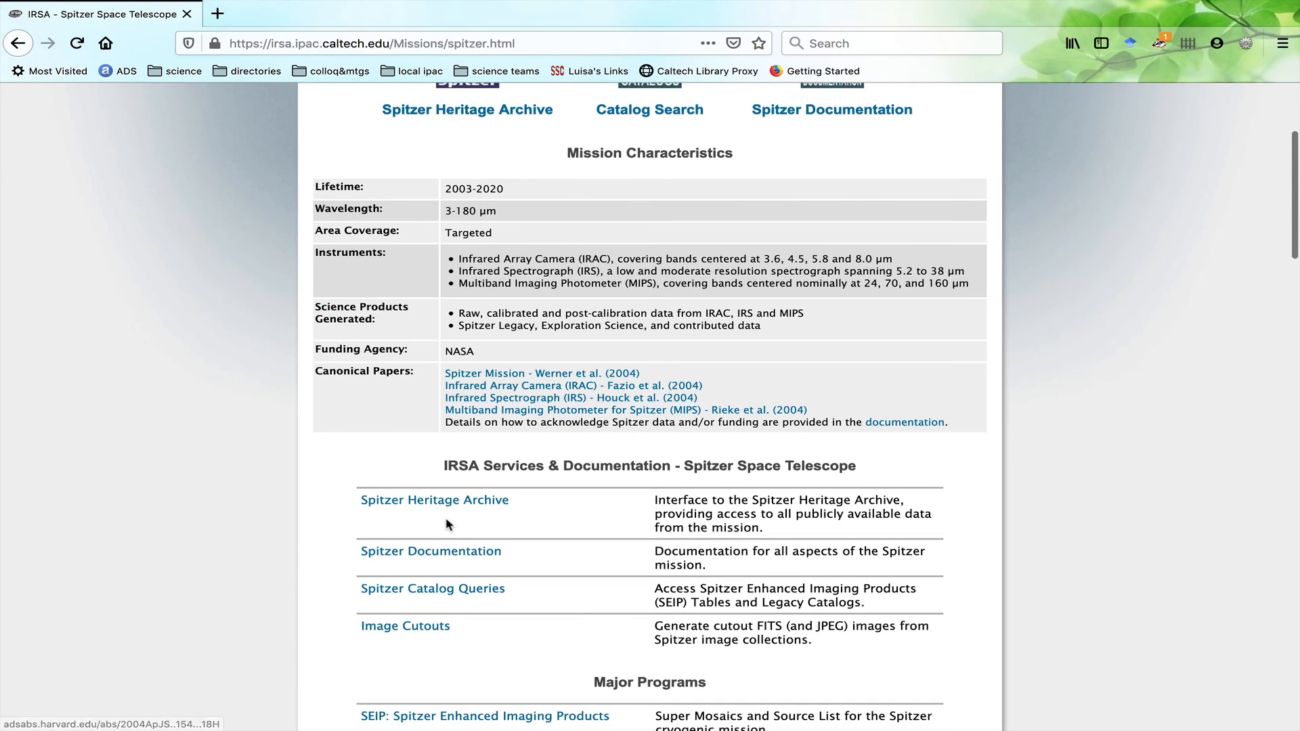
{"action": "scroll", "coordinate": [447, 525], "scroll_direction": "down", "scroll_amount": 9}
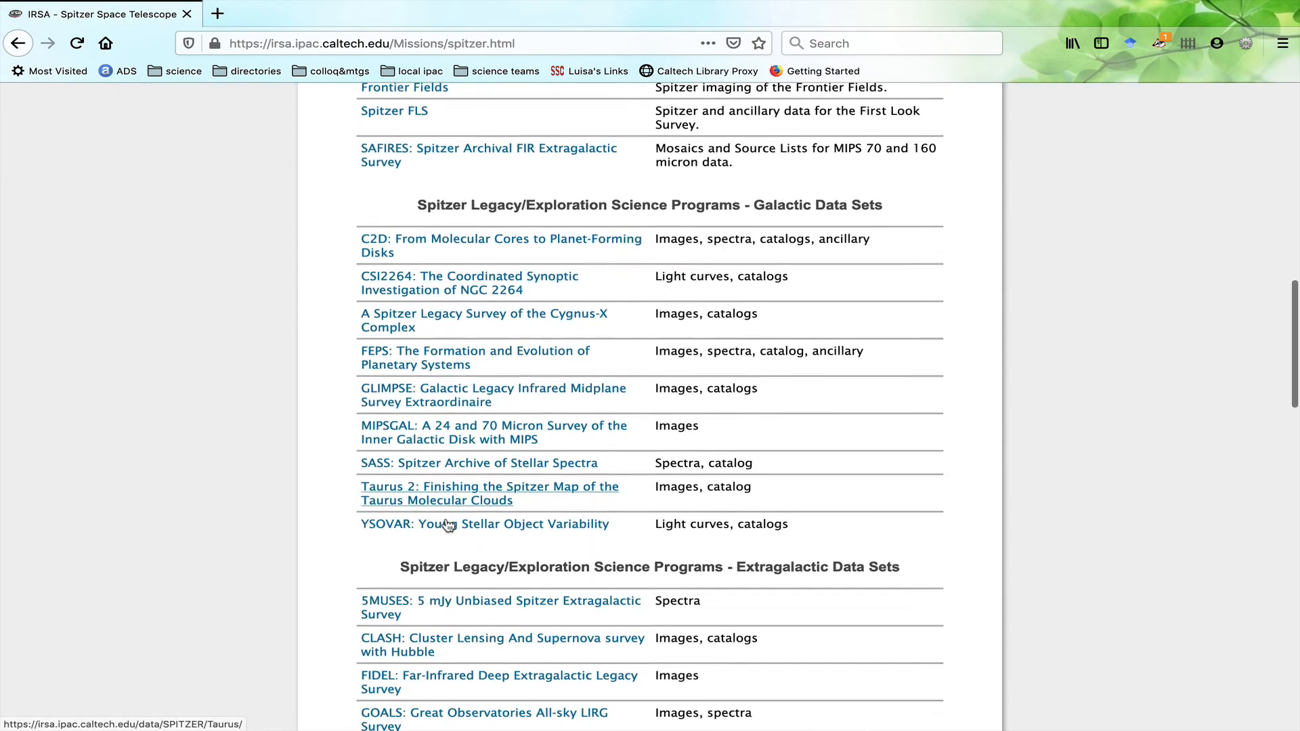
Step: Look through the Spitzer page's galactic, extragalactic and contributed data sets and additional resources, and return to the IRSA front page
{"action": "scroll", "coordinate": [446, 525], "scroll_direction": "down", "scroll_amount": 8}
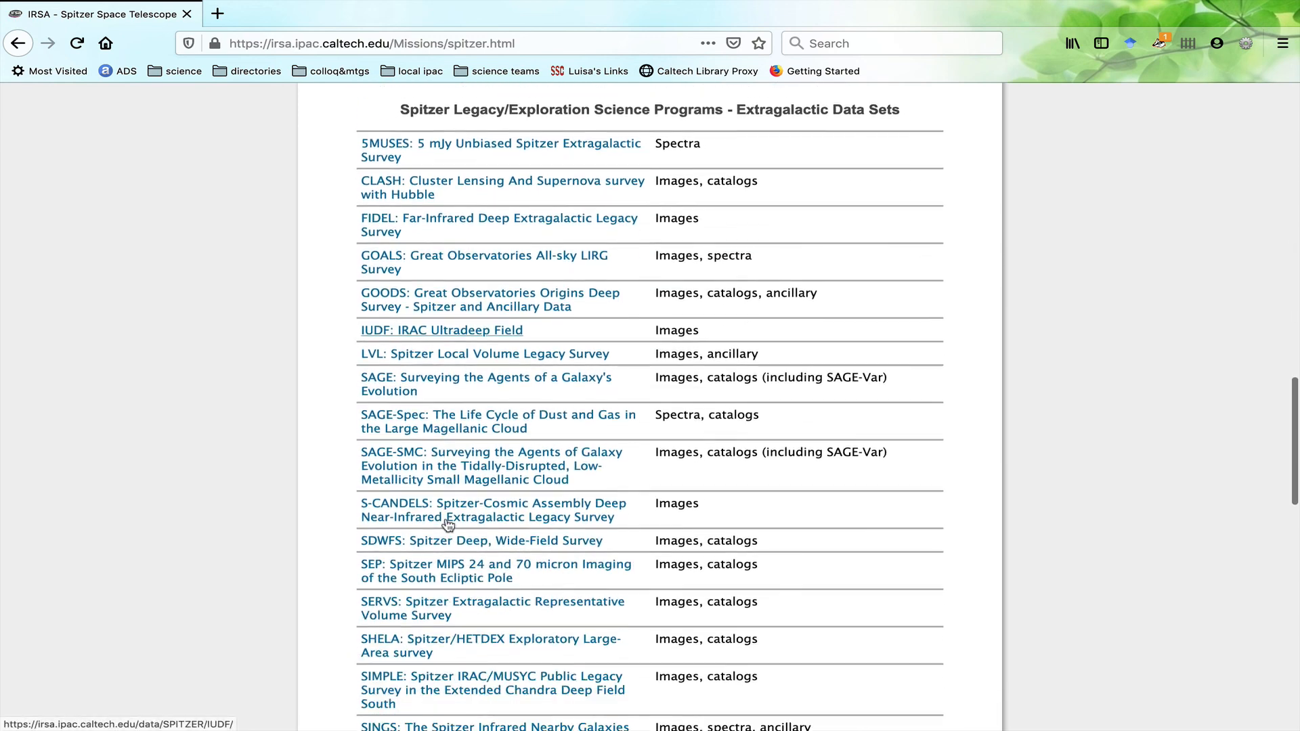
{"action": "scroll", "coordinate": [446, 524], "scroll_direction": "down", "scroll_amount": 11}
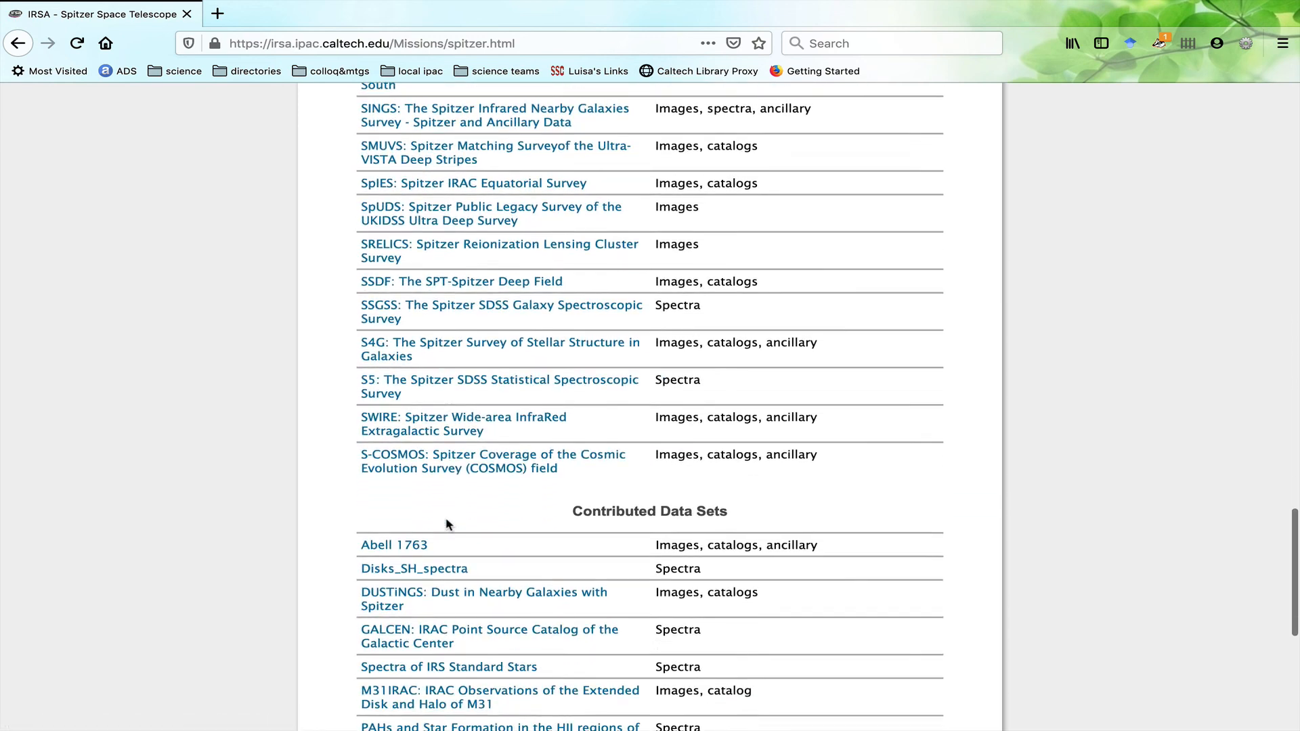
{"action": "scroll", "coordinate": [447, 525], "scroll_direction": "down", "scroll_amount": 2}
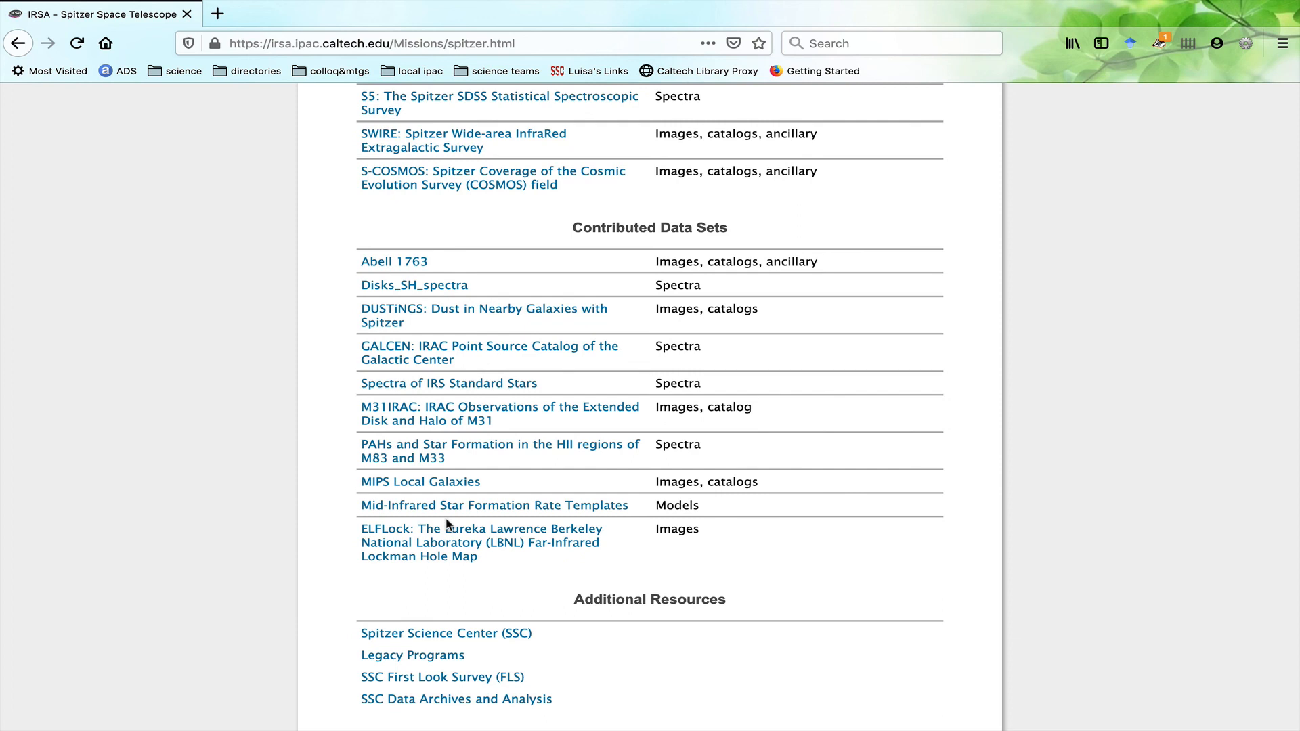
{"action": "scroll", "coordinate": [447, 524], "scroll_direction": "up", "scroll_amount": 9}
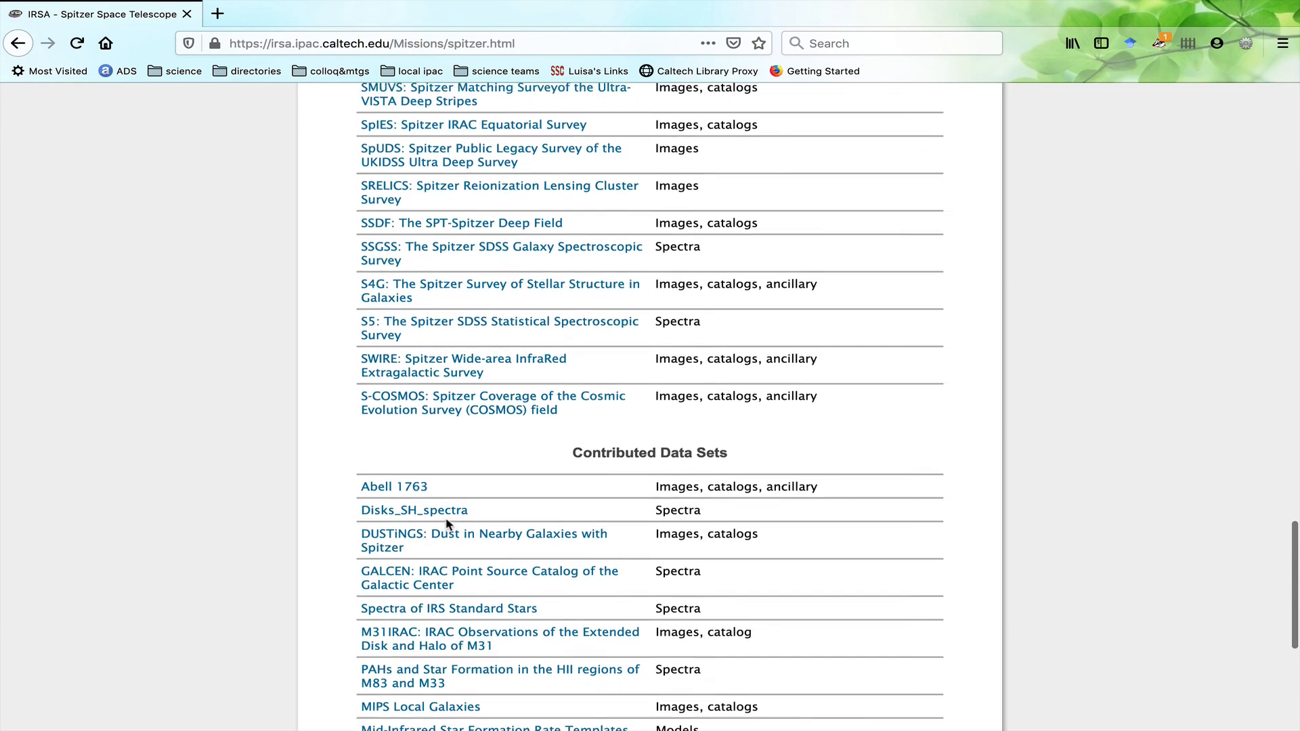
{"action": "scroll", "coordinate": [446, 525], "scroll_direction": "up", "scroll_amount": 12}
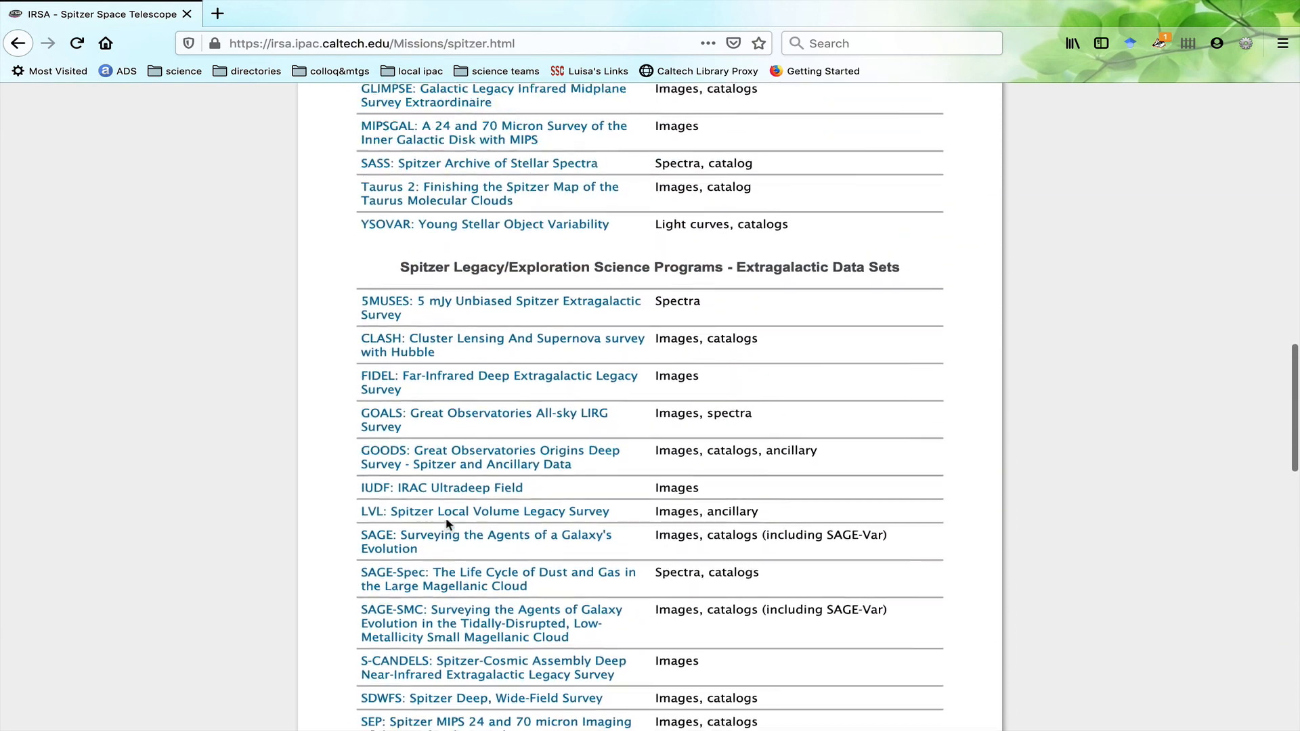
{"action": "scroll", "coordinate": [447, 525], "scroll_direction": "up", "scroll_amount": 6}
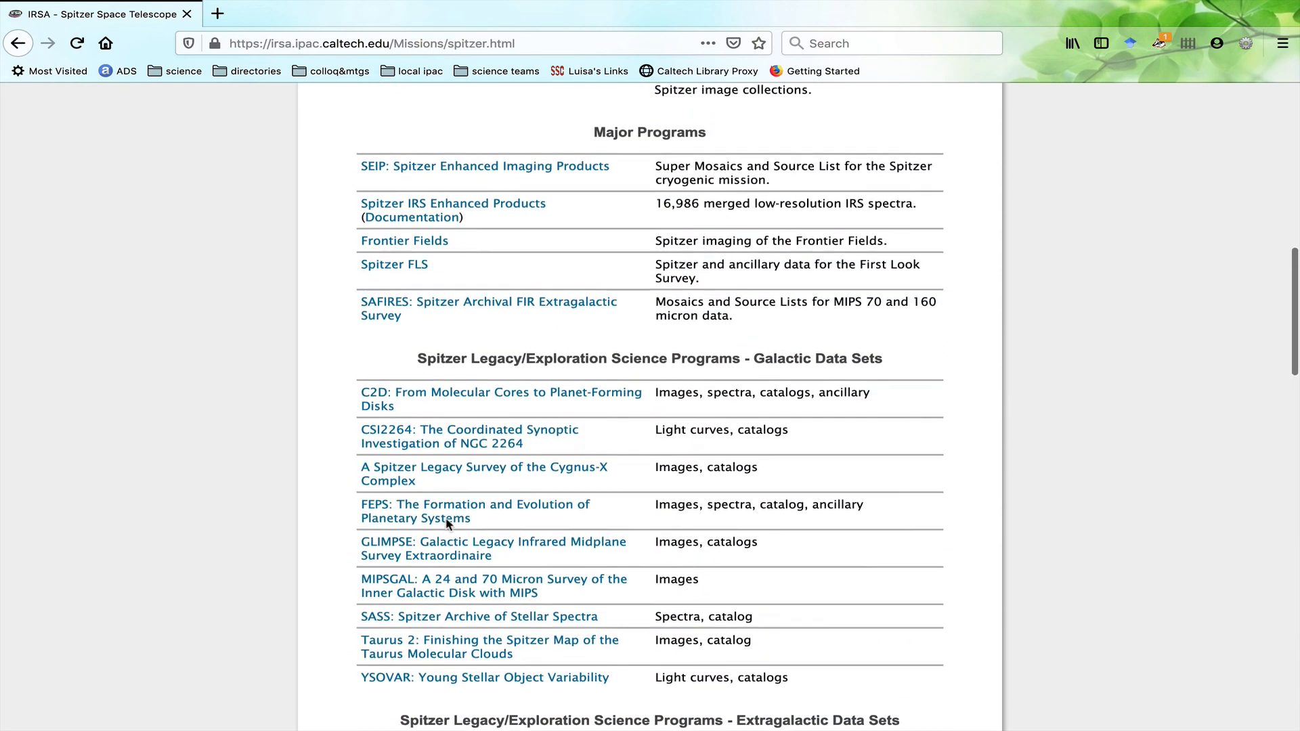
{"action": "scroll", "coordinate": [447, 525], "scroll_direction": "down", "scroll_amount": 2}
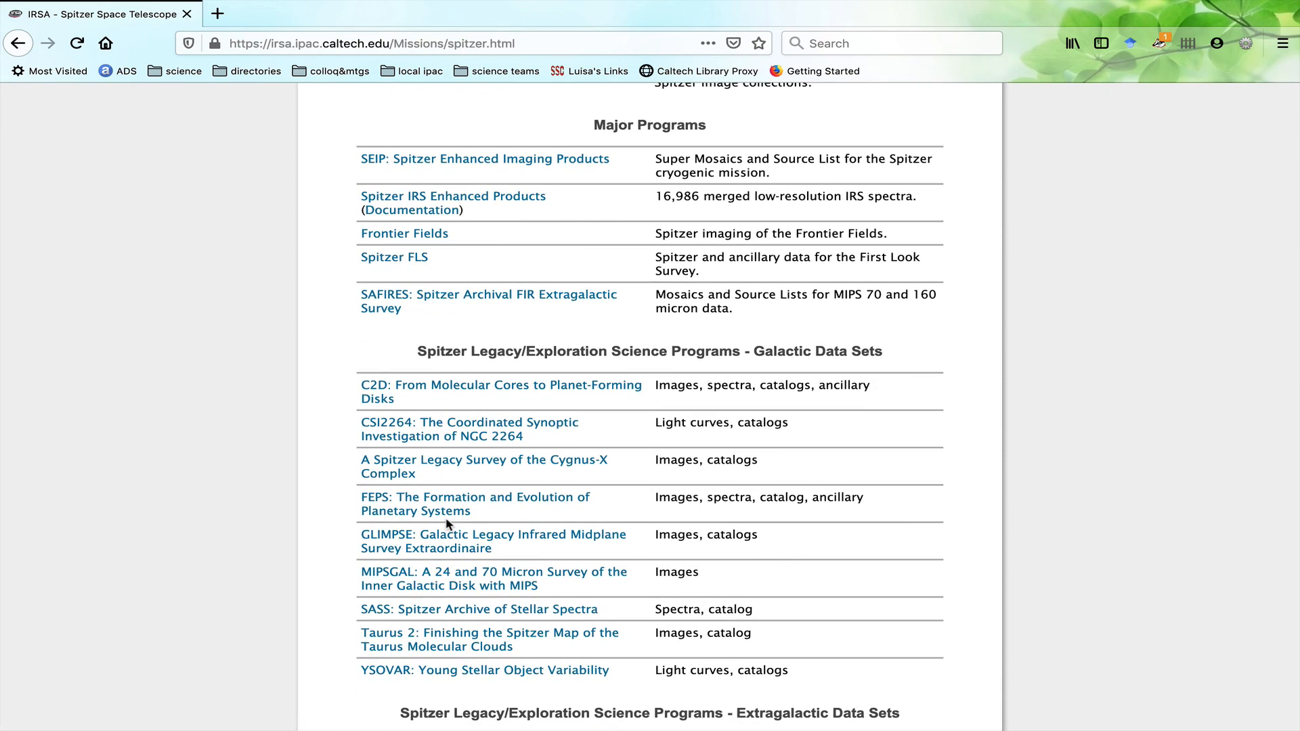
{"action": "scroll", "coordinate": [447, 525], "scroll_direction": "up", "scroll_amount": 13}
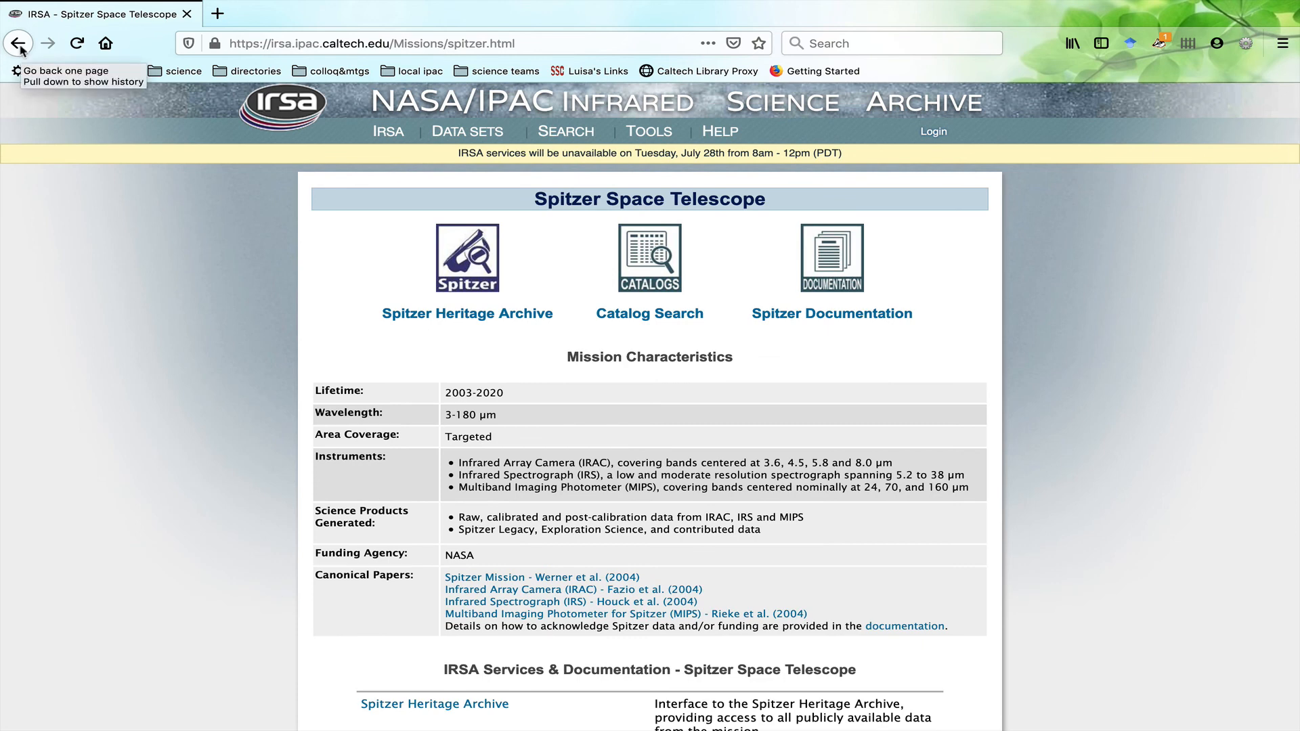
{"action": "left_click", "coordinate": [19, 45]}
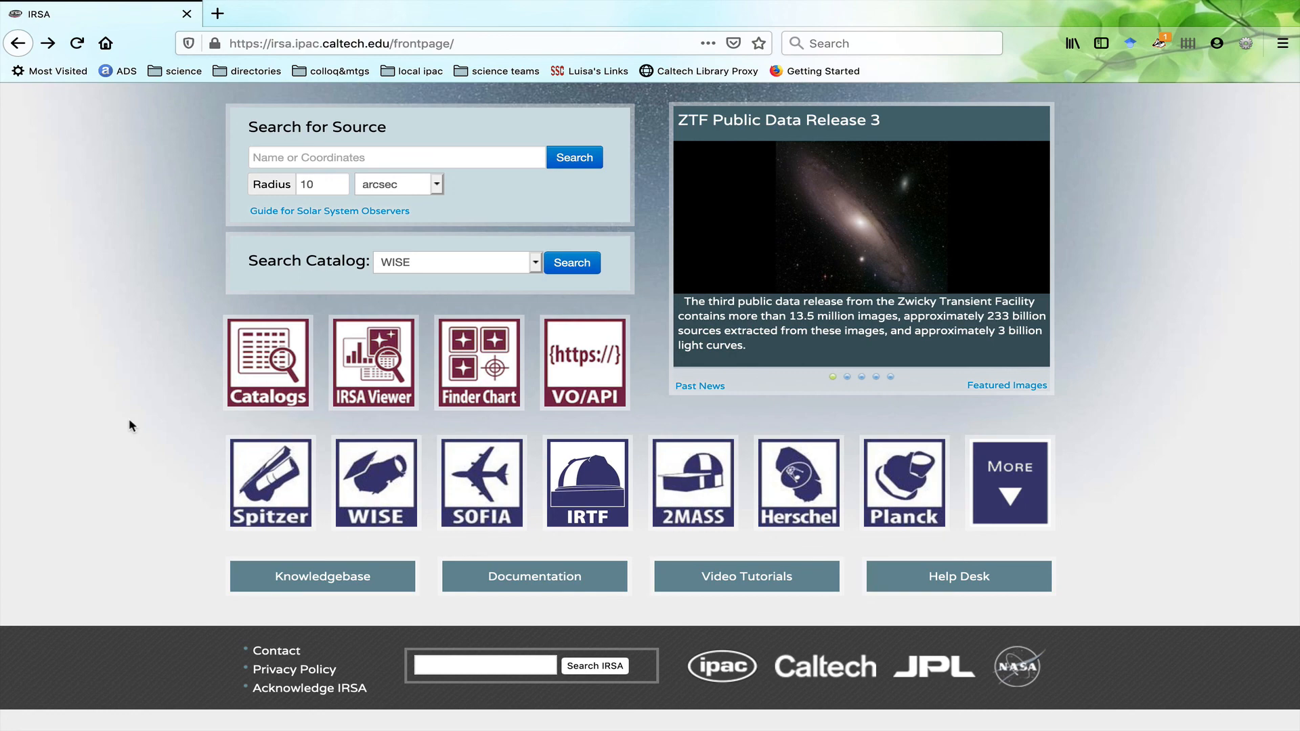
Step: Open the WISE mission page, look through its releases, services, documentation and coverage maps, and return to the front page
{"action": "left_click", "coordinate": [359, 481]}
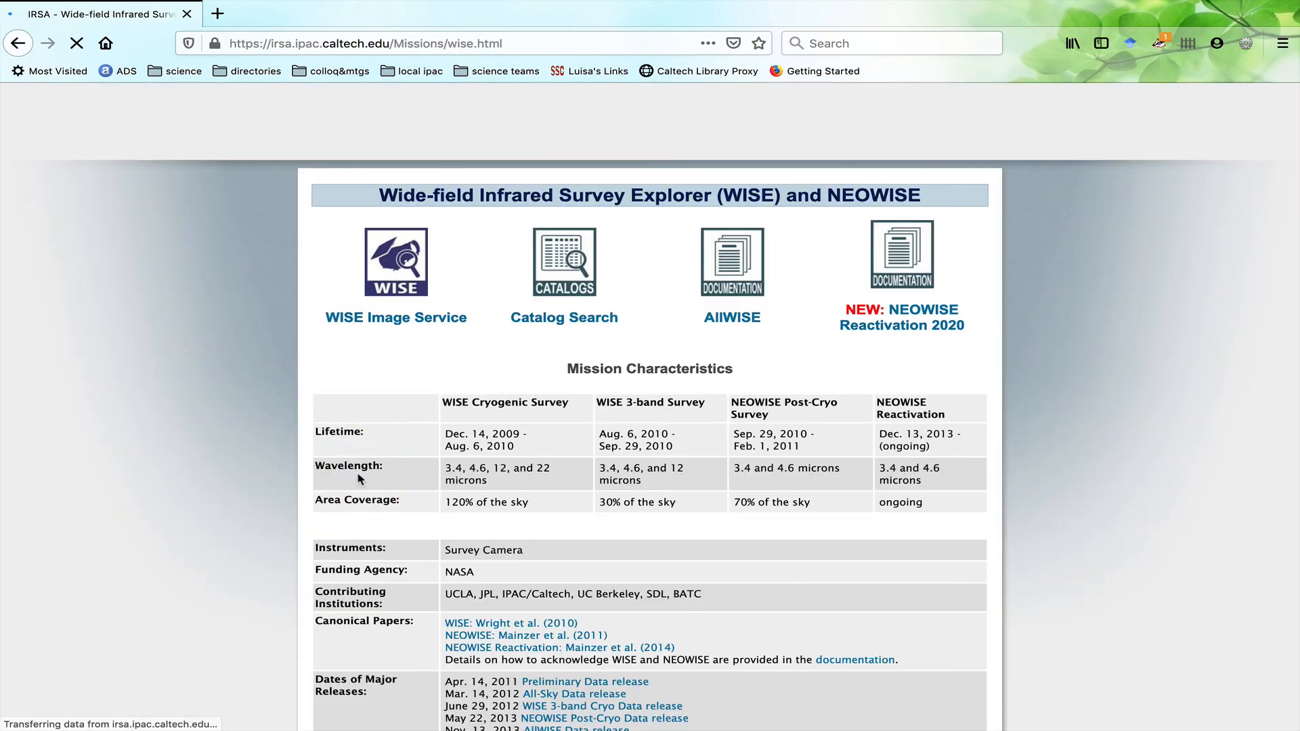
{"action": "scroll", "coordinate": [359, 477], "scroll_direction": "down", "scroll_amount": 3}
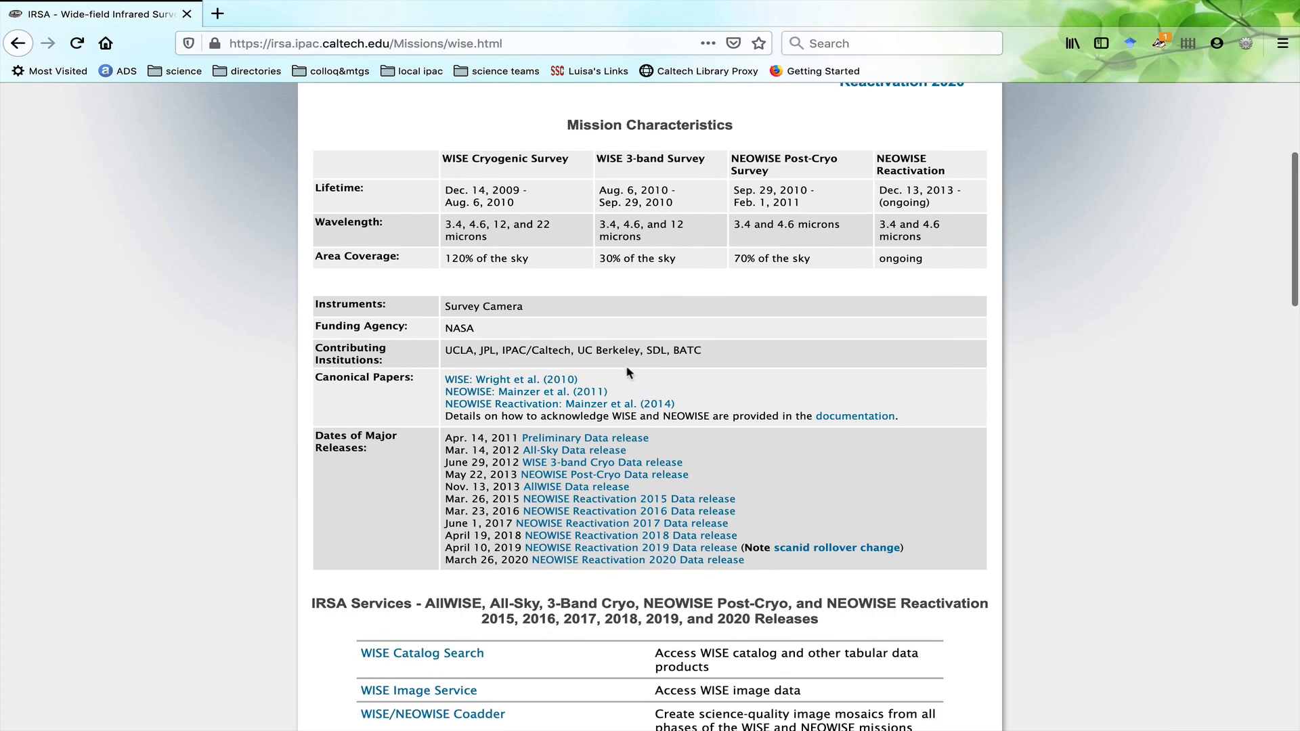
{"action": "scroll", "coordinate": [629, 371], "scroll_direction": "down", "scroll_amount": 15}
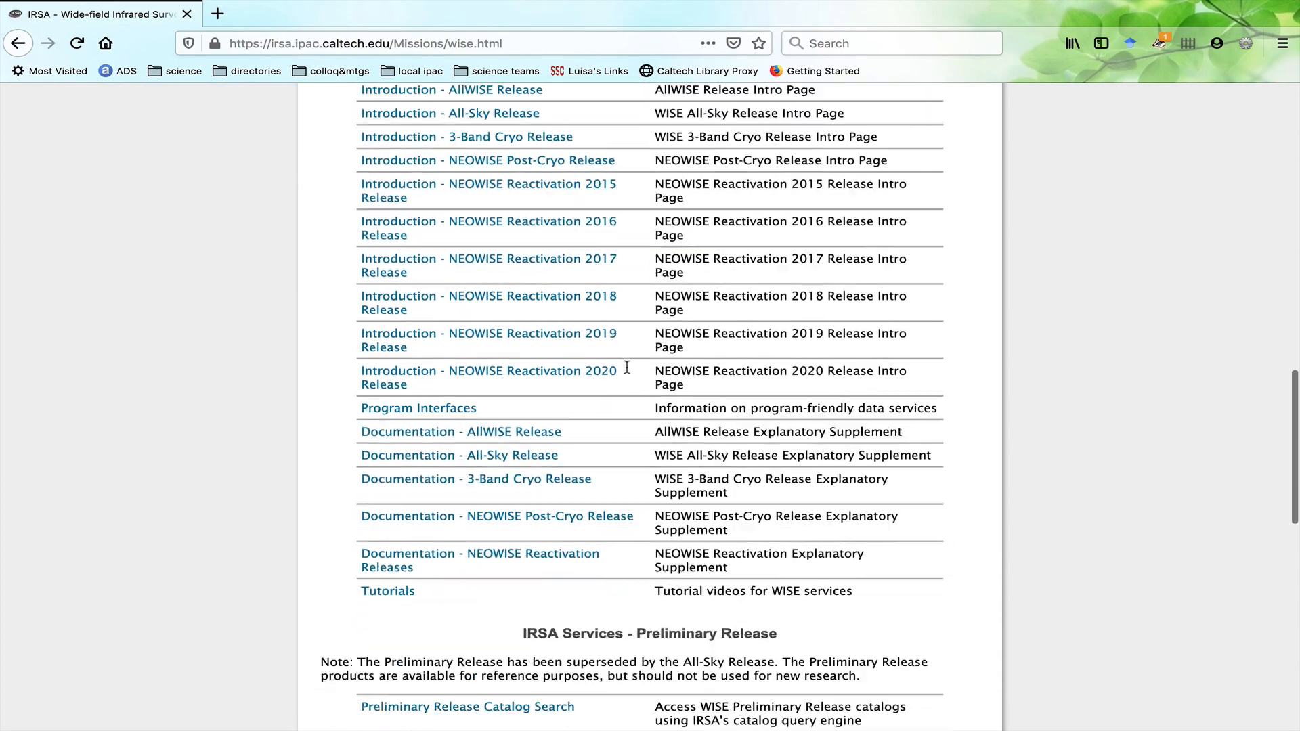
{"action": "scroll", "coordinate": [627, 367], "scroll_direction": "down", "scroll_amount": 10}
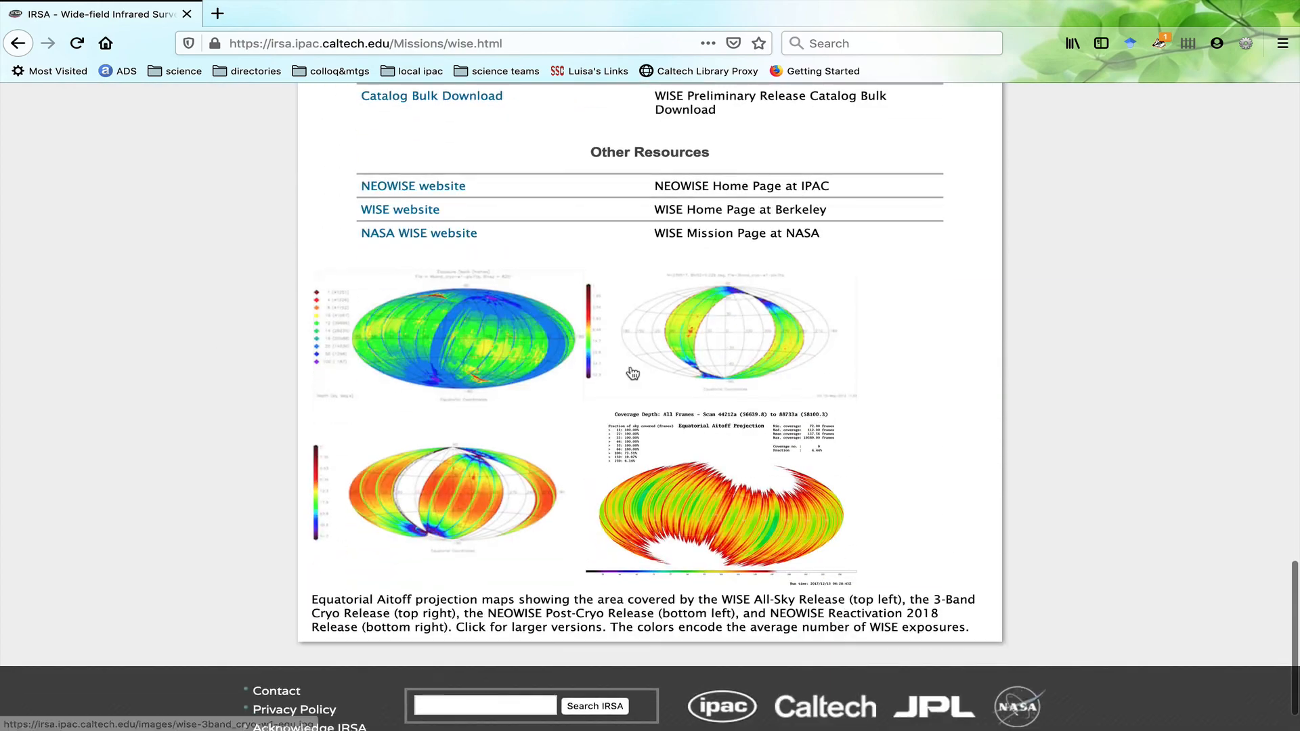
{"action": "left_click", "coordinate": [18, 43]}
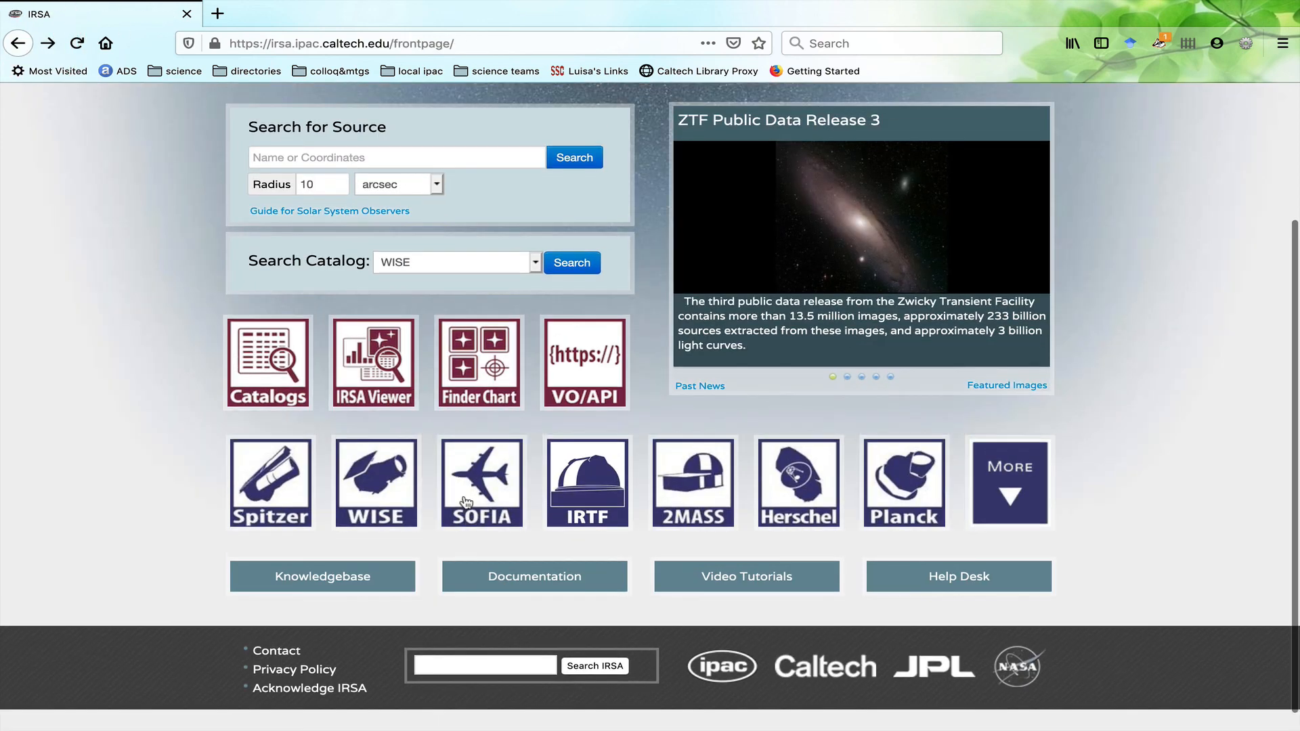
Step: Open the SOFIA mission page, view the SOFIA Archive search form, and go back to the IRSA front page
{"action": "left_click", "coordinate": [466, 501]}
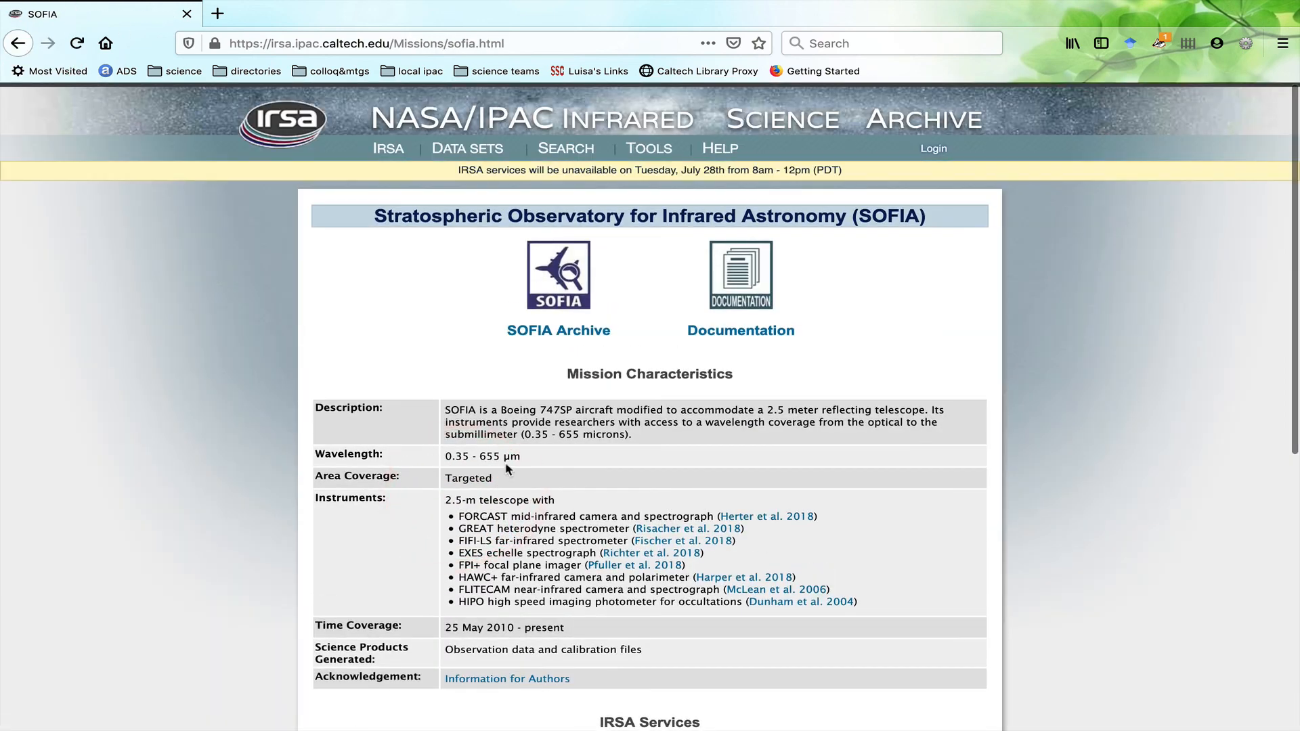
{"action": "left_click", "coordinate": [557, 336]}
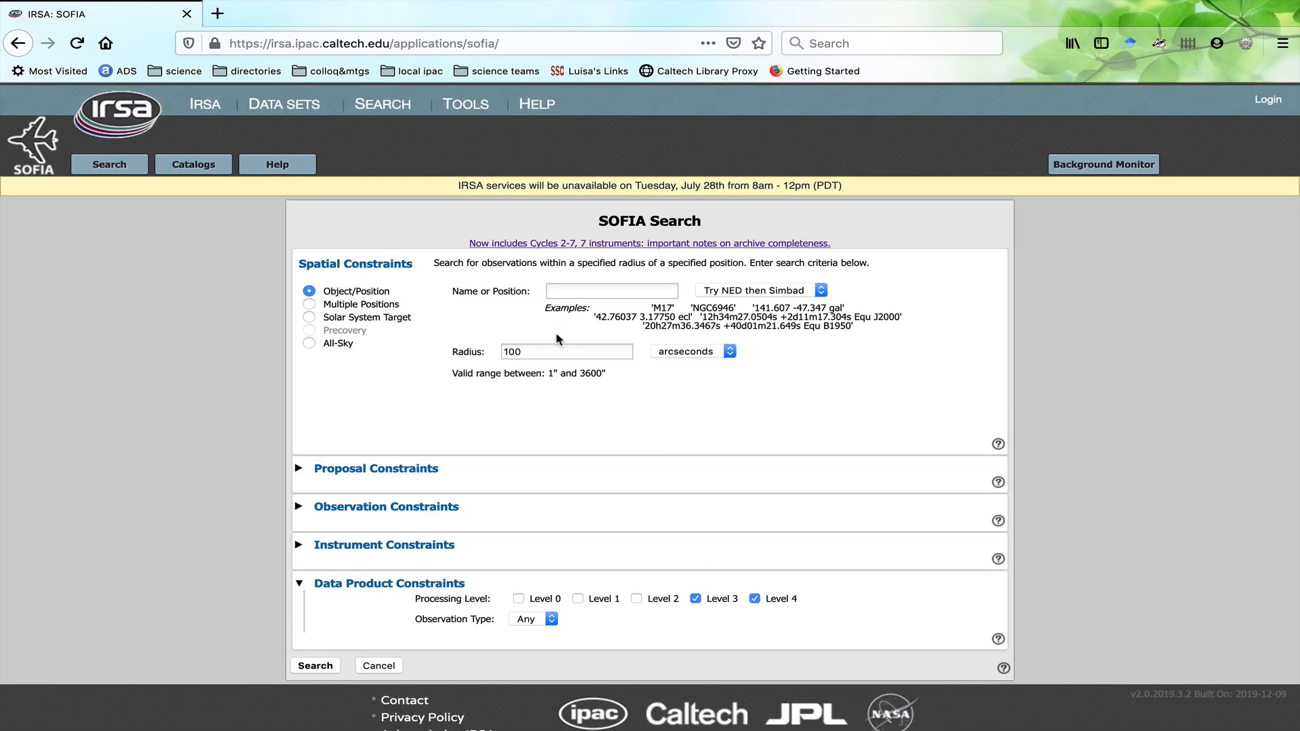
{"action": "left_click", "coordinate": [16, 44]}
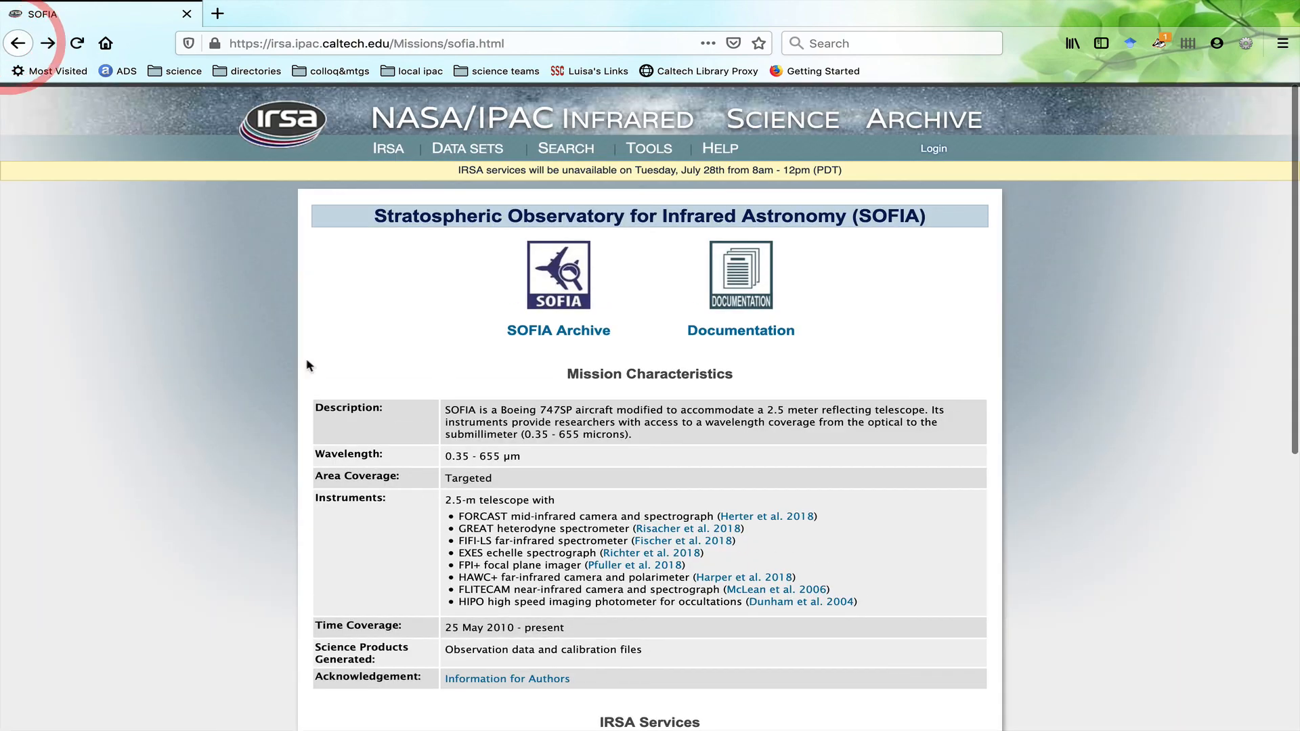
{"action": "key", "text": "alt+Left"}
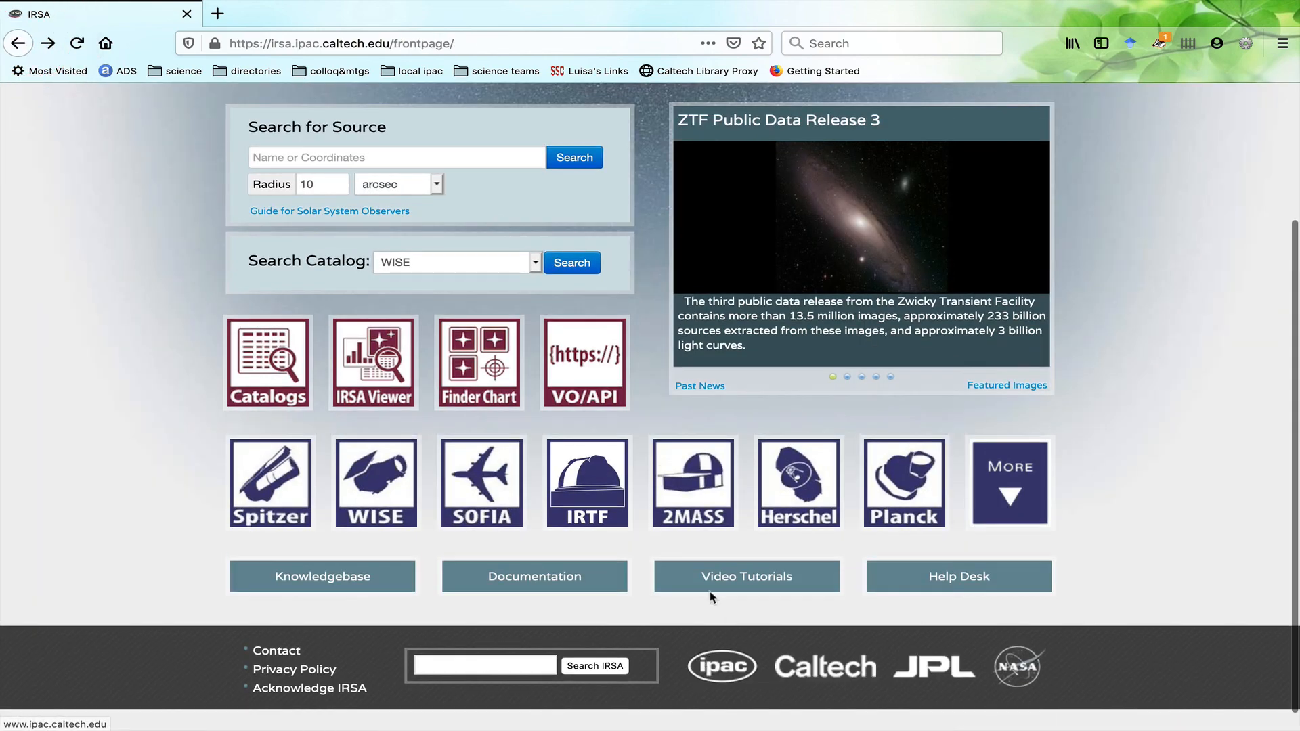
Step: View the IRTF mission page, and back on the front page expand and collapse the list of additional mission archives
{"action": "left_click", "coordinate": [605, 505]}
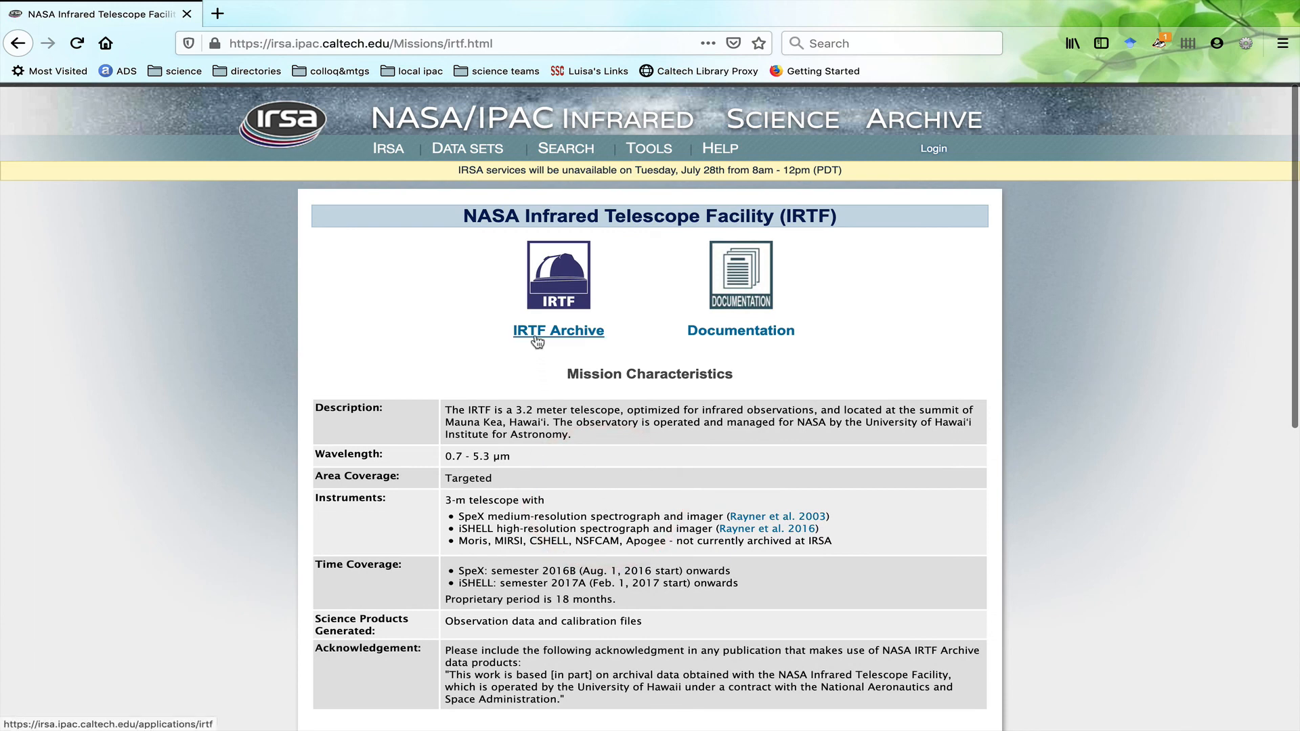
{"action": "left_click", "coordinate": [15, 45]}
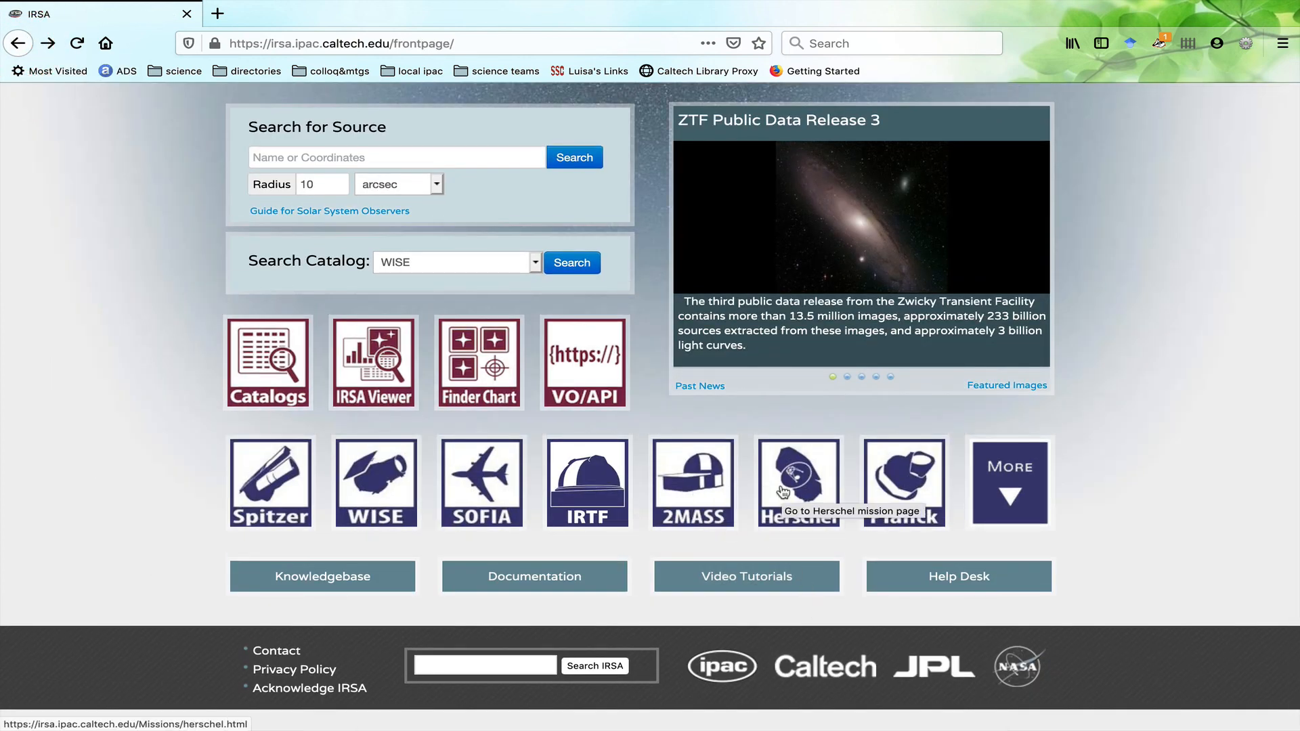
{"action": "left_click", "coordinate": [977, 505]}
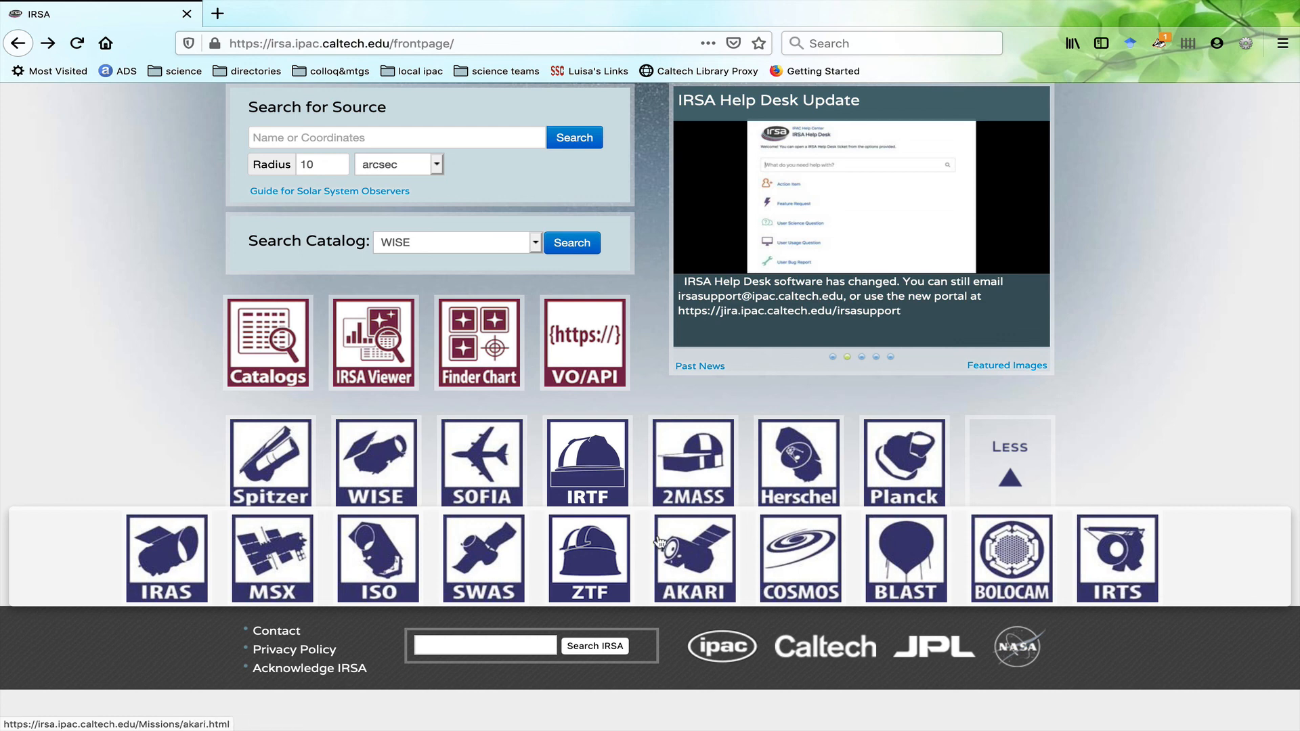
{"action": "left_click", "coordinate": [1027, 461]}
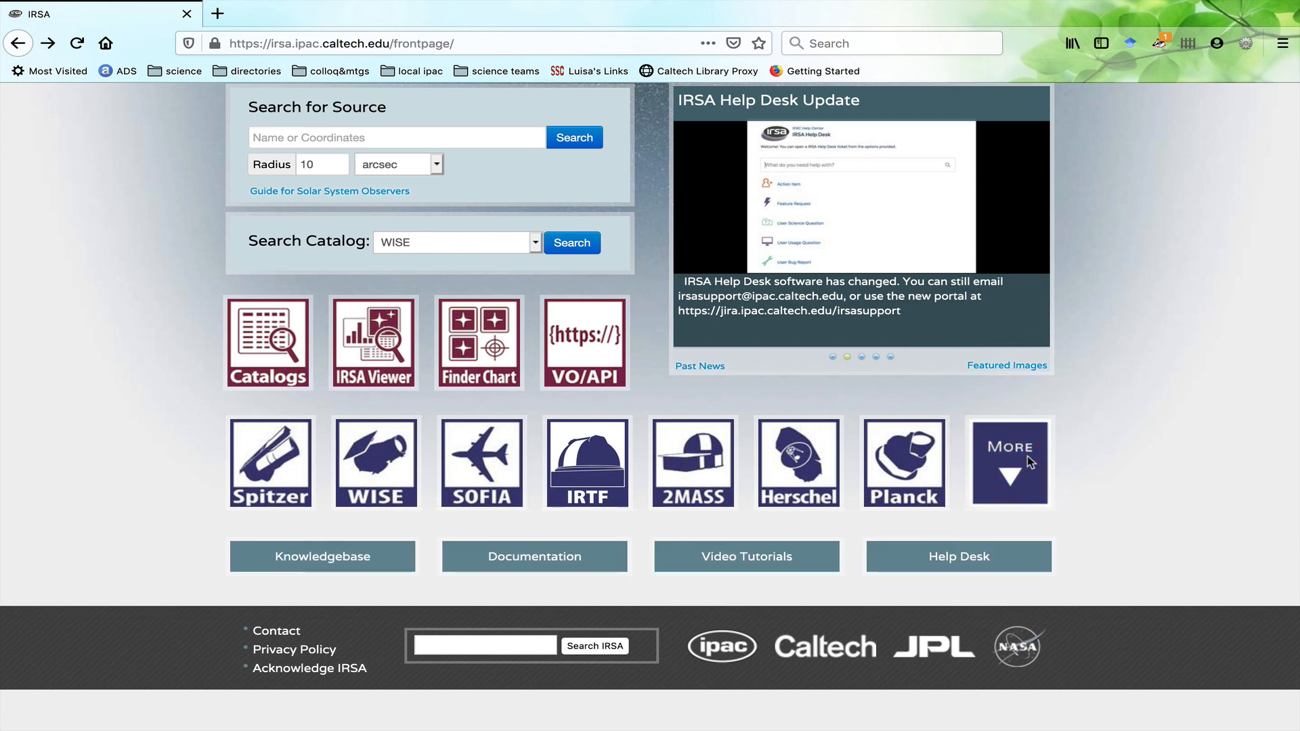